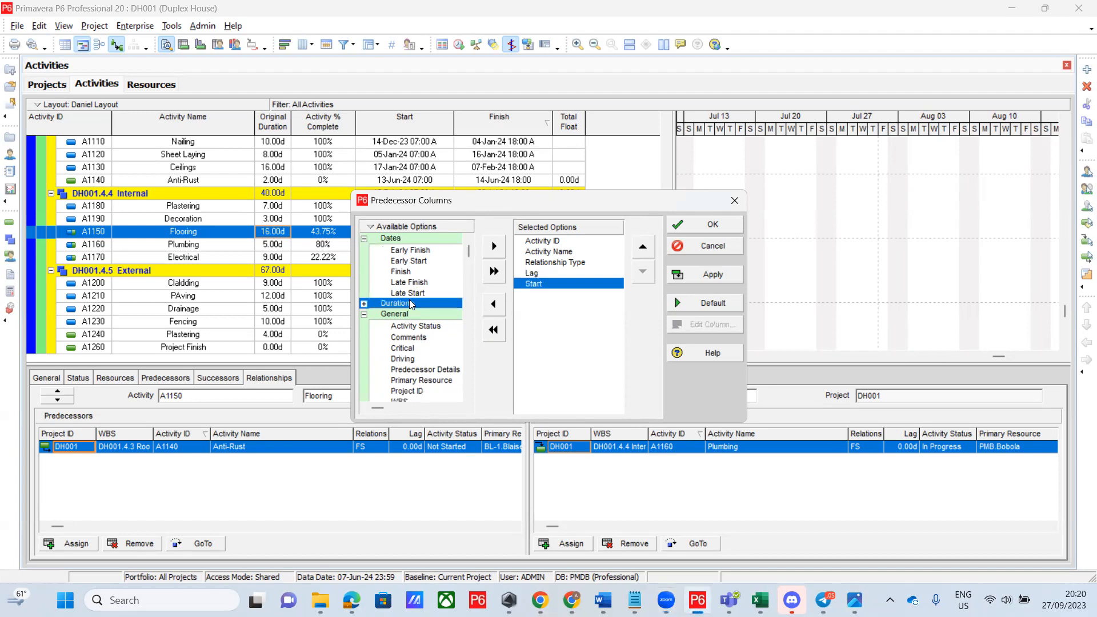
Add Start and Finish to the Predecessors table columns and apply the change
double_click(428, 273)
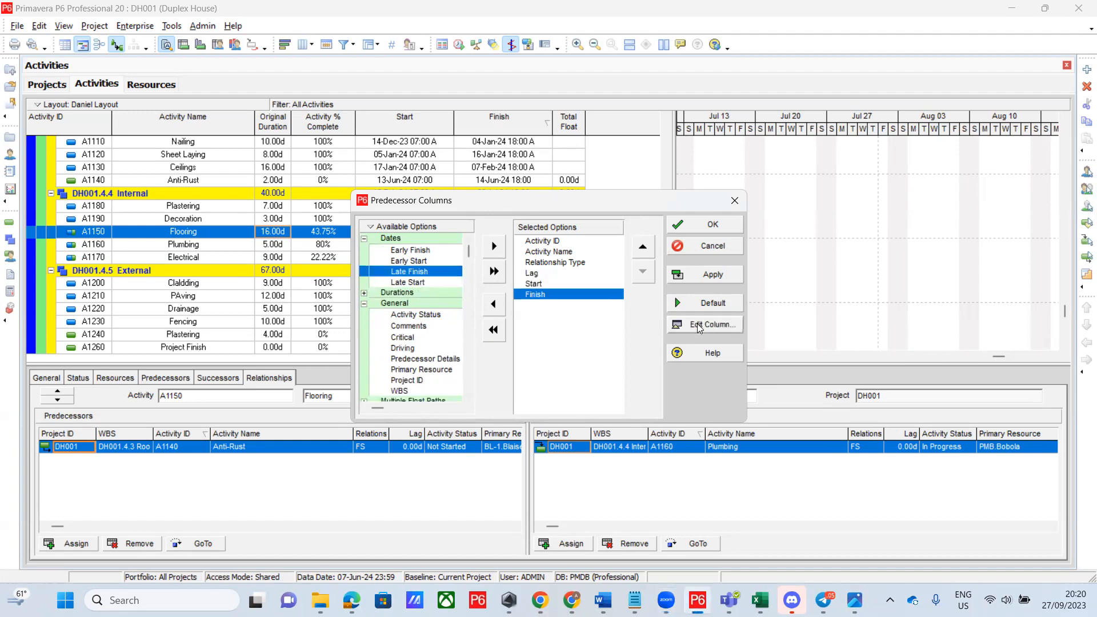
left_click(723, 273)
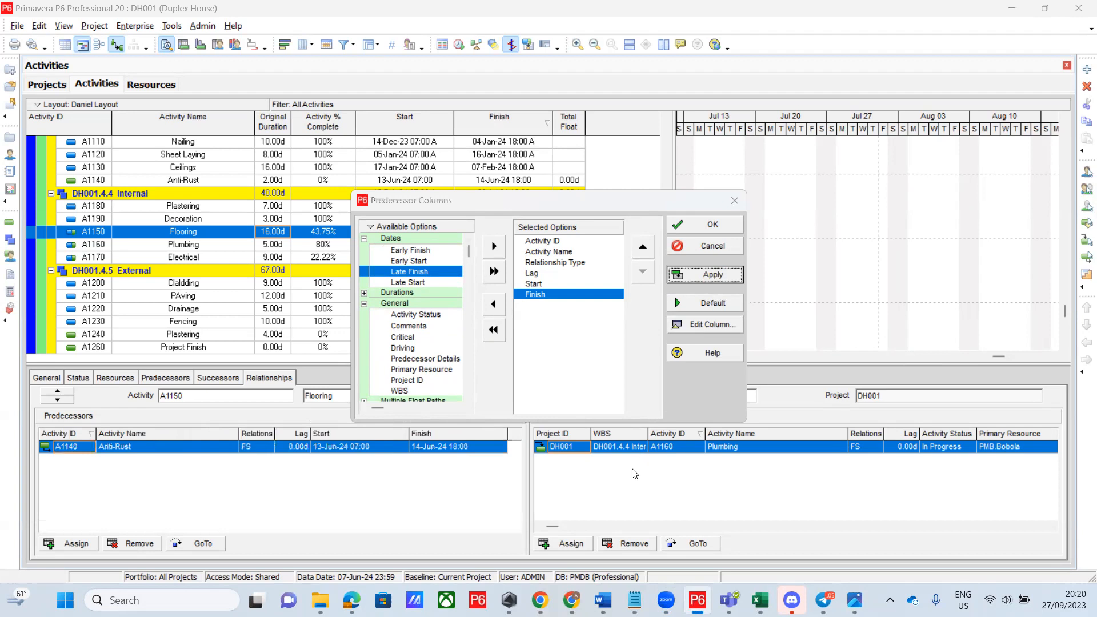
left_click(717, 227)
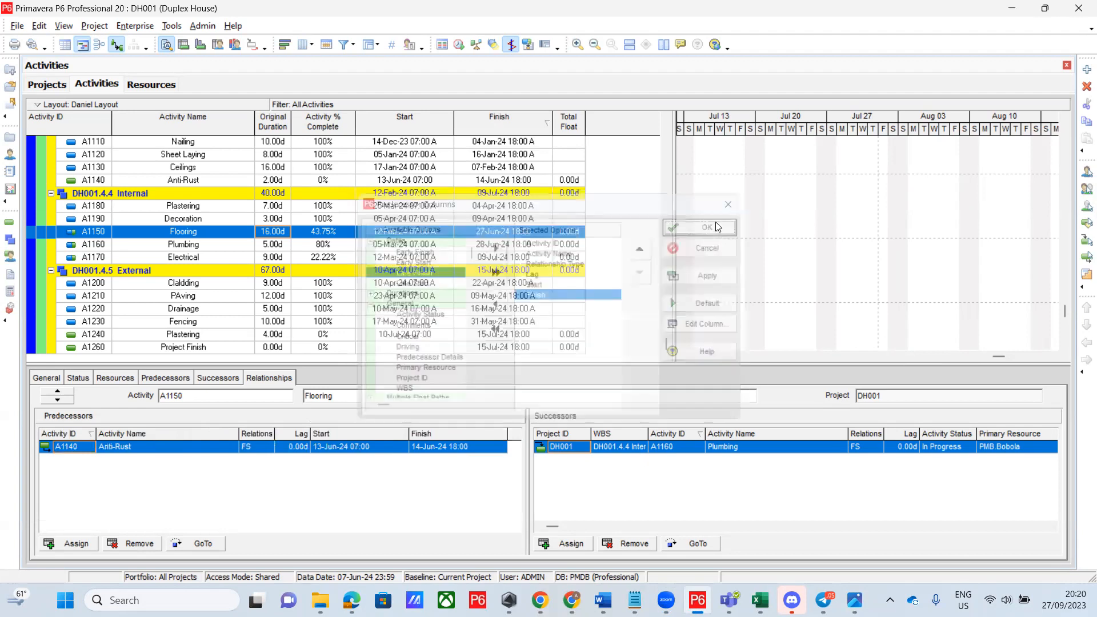
Remove WBS, Project ID, Activity Status and Primary Resource from the Successors table columns
right_click(669, 489)
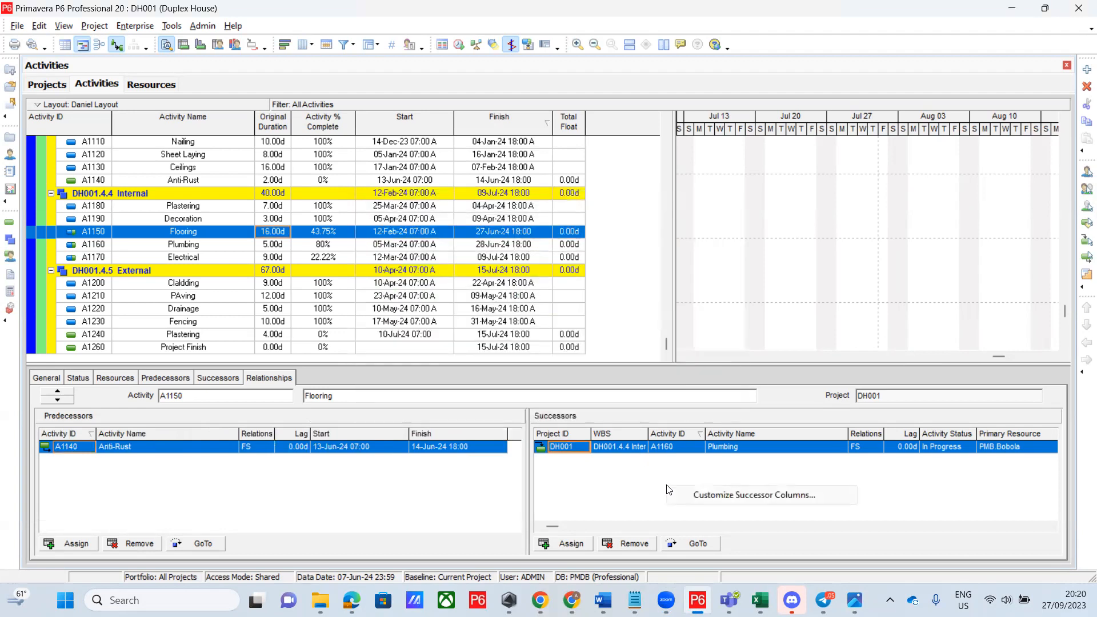
left_click(715, 496)
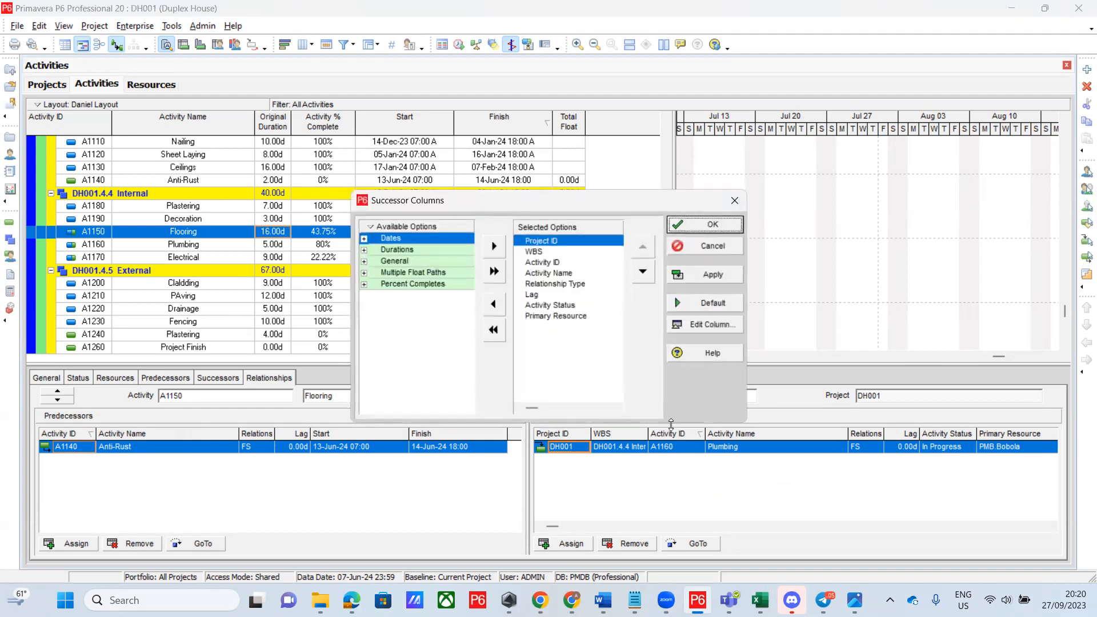
double_click(540, 253)
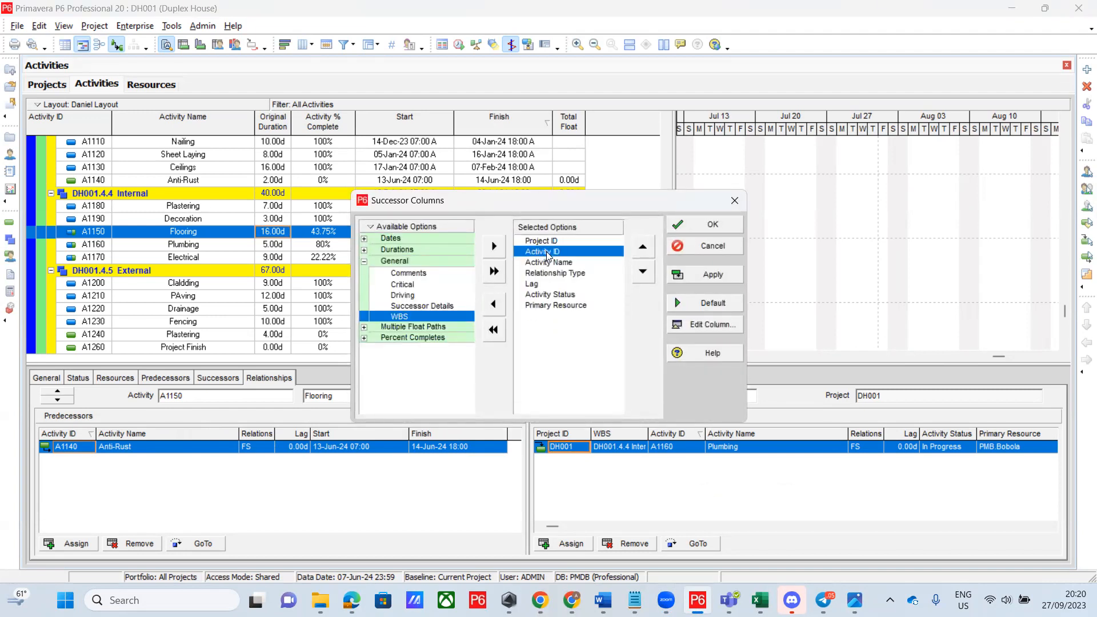
double_click(546, 241)
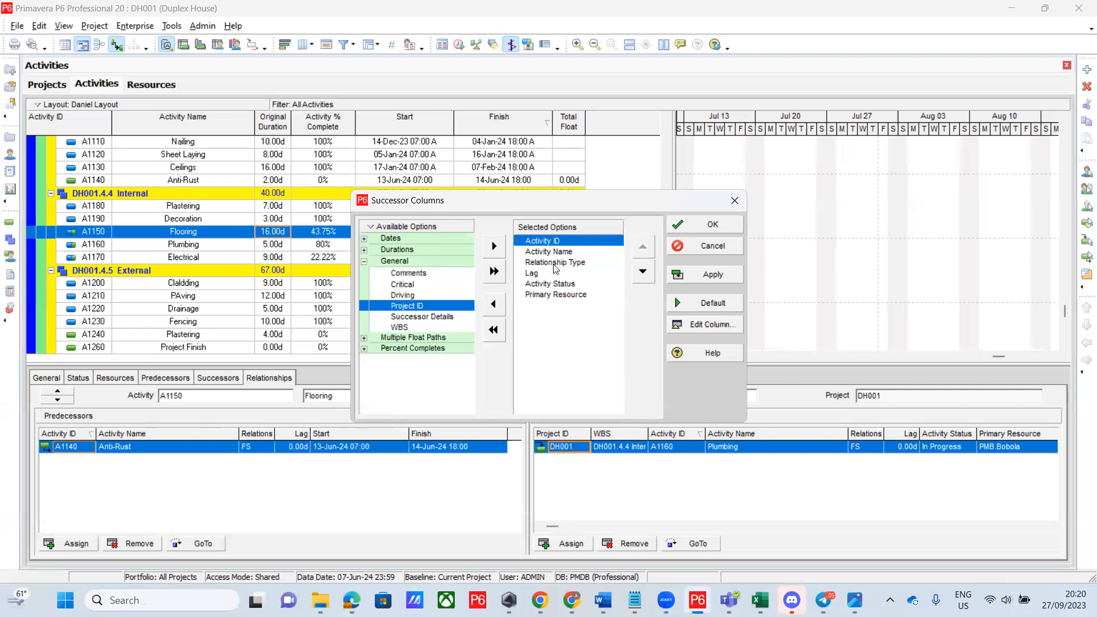
double_click(558, 284)
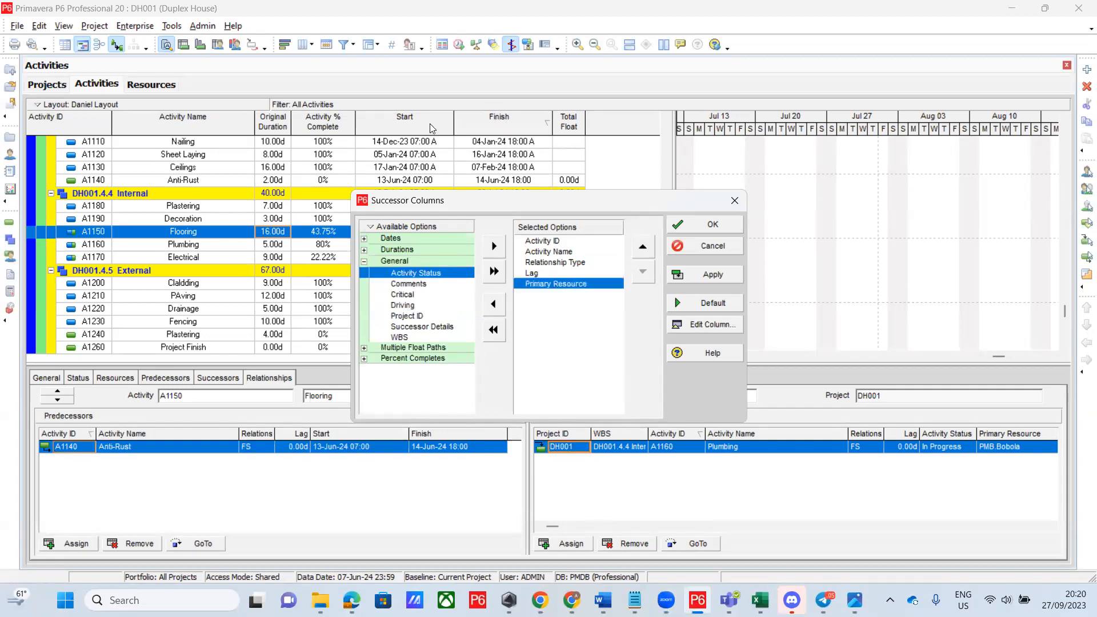
double_click(548, 284)
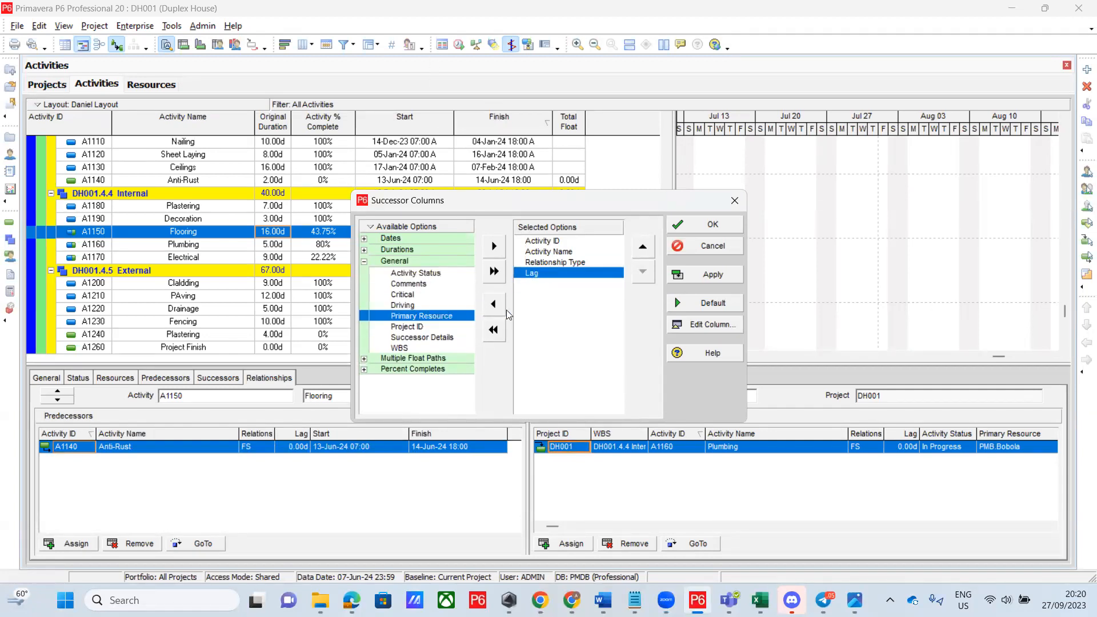
Add Start and Finish to the Successors table columns and apply
left_click(364, 250)
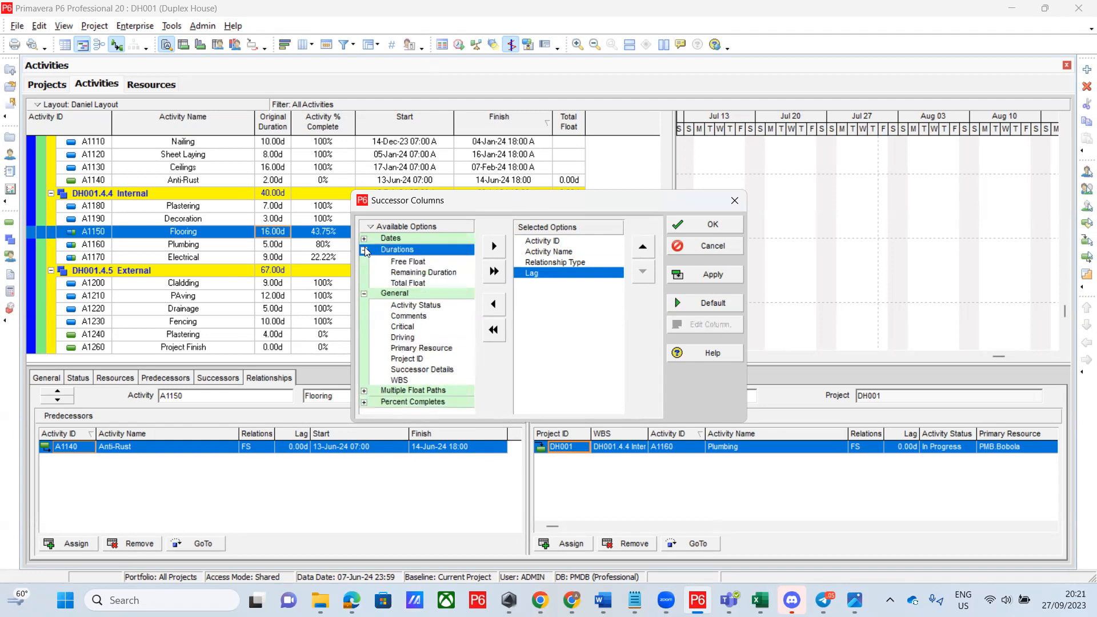
left_click(364, 239)
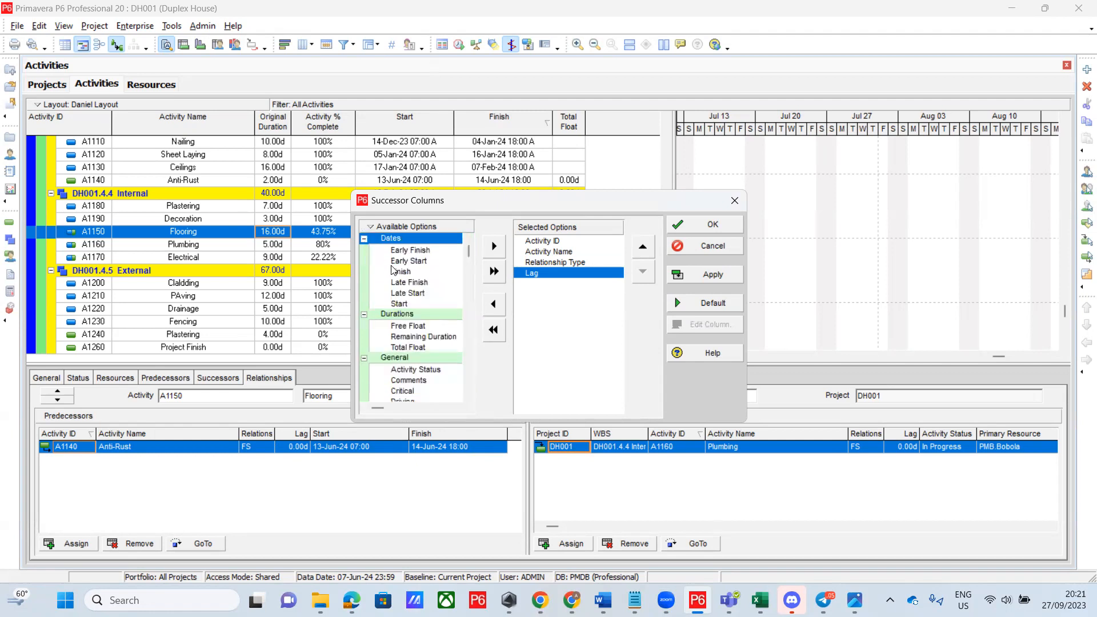
double_click(406, 307)
left_click(419, 274)
double_click(419, 273)
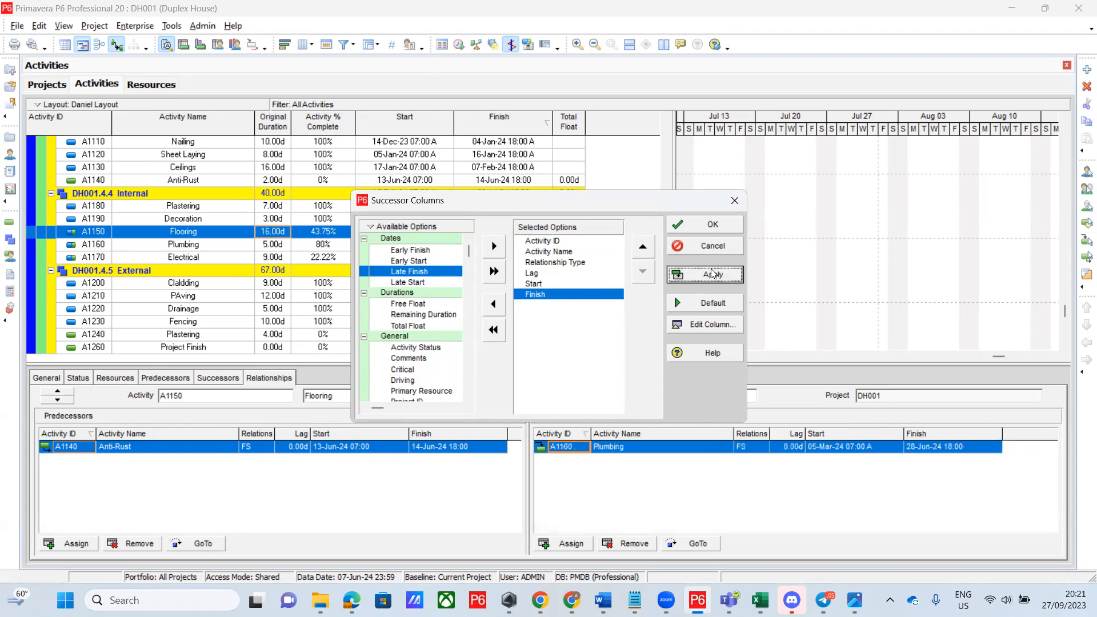
left_click(726, 227)
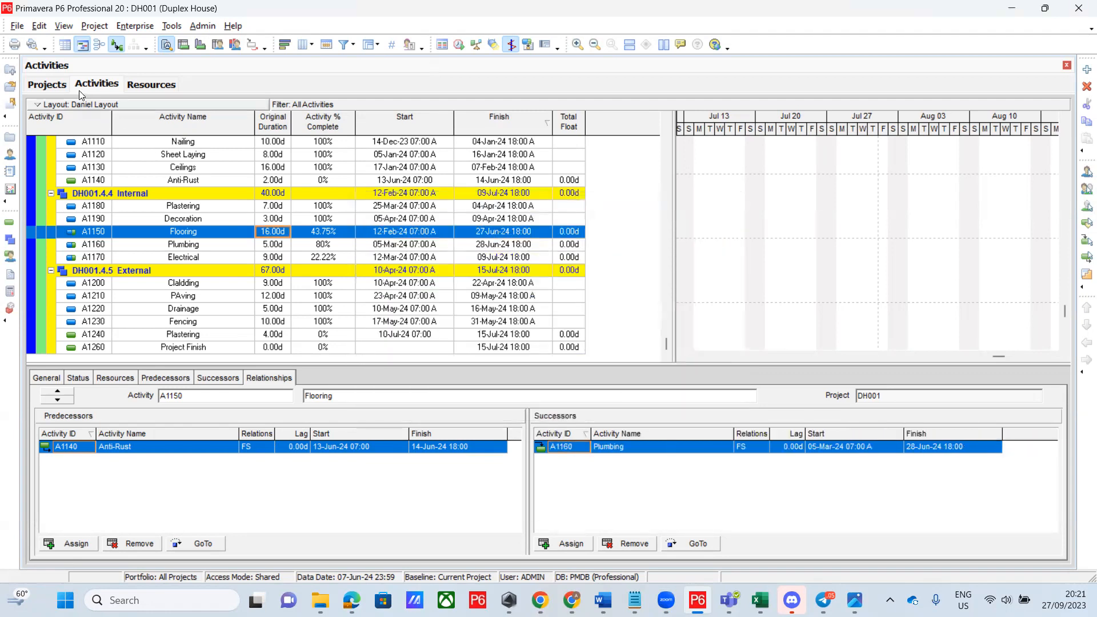
Save the current layout and show A1150 Flooring's Status details with 95.00d at completion
left_click(46, 104)
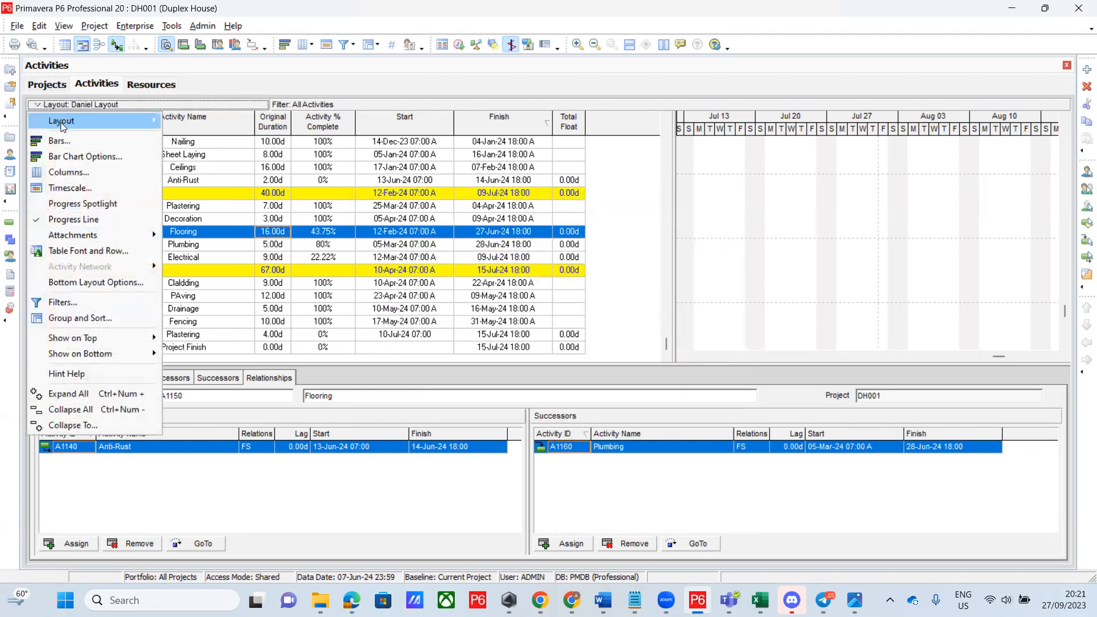
mouse_move(60, 123)
left_click(188, 135)
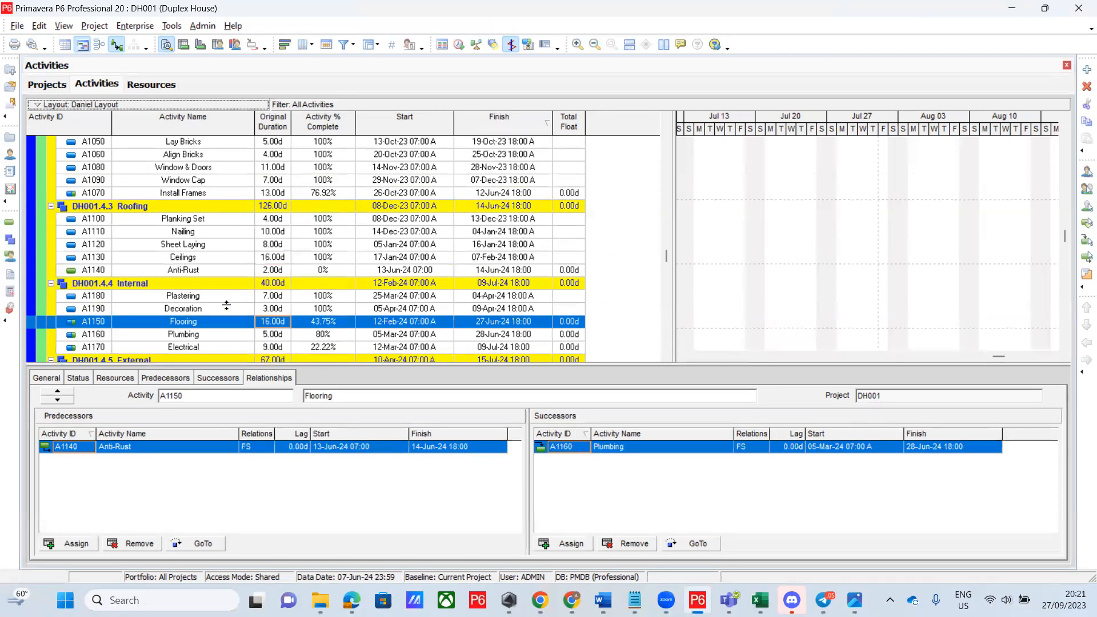
left_click(76, 379)
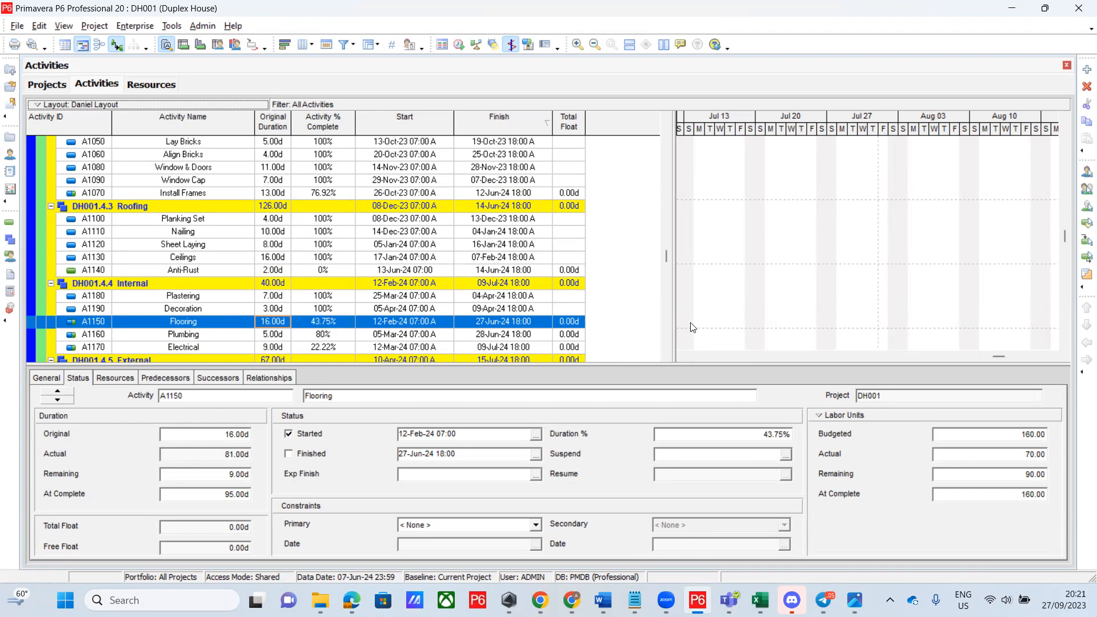
Select the Nailing activity, compress the Gantt timescale to fit the schedule, and hide progress lines
left_click(747, 286)
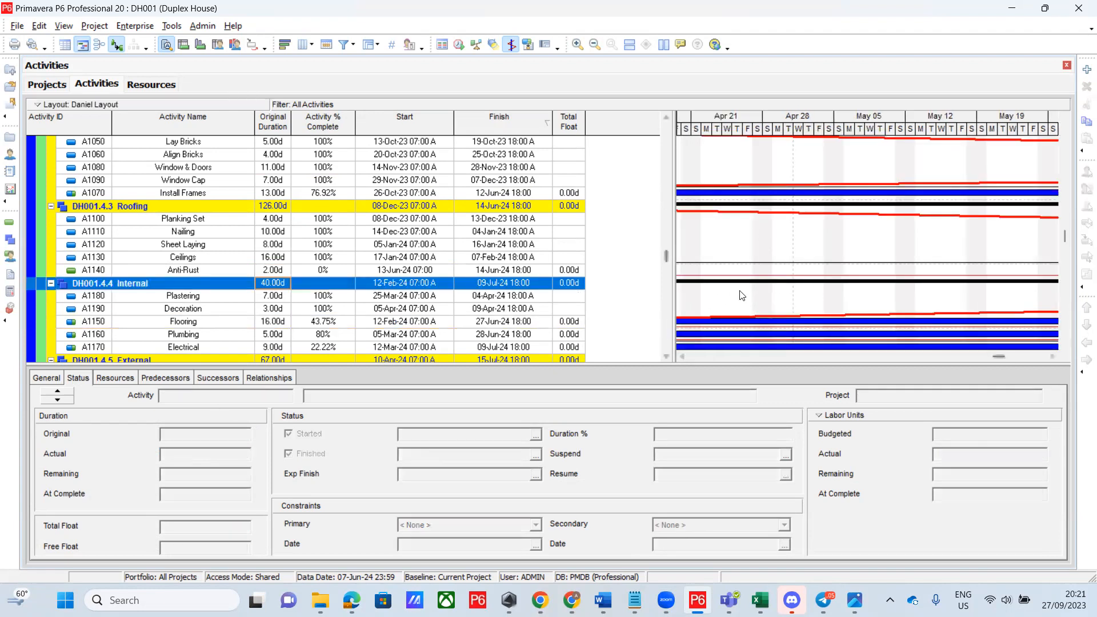
left_click(753, 231)
left_click_drag(846, 132, 718, 159)
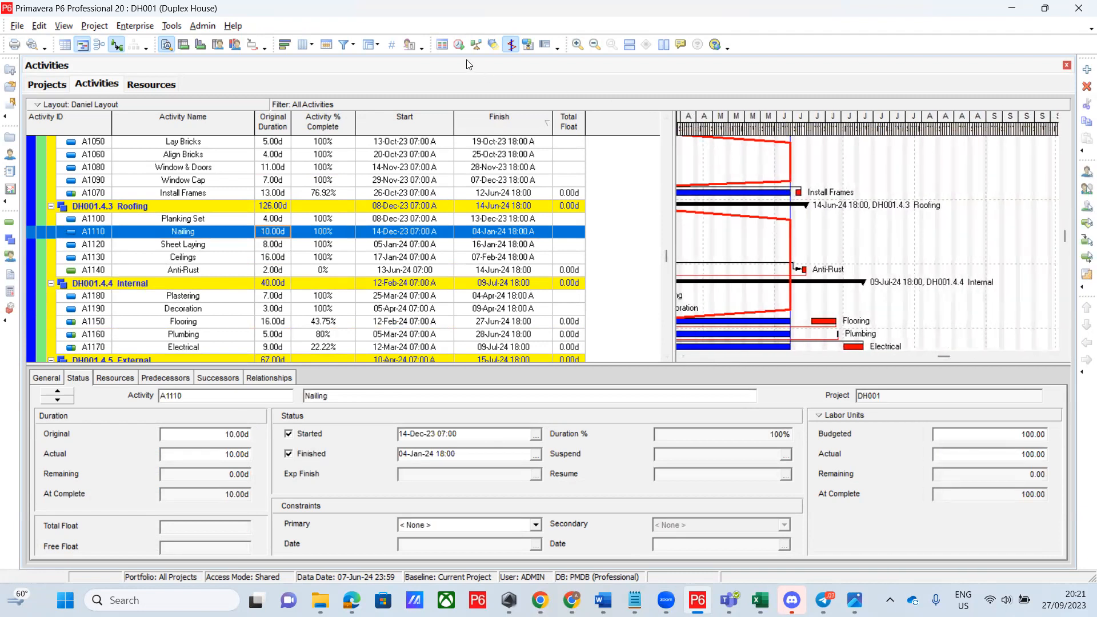
left_click(510, 45)
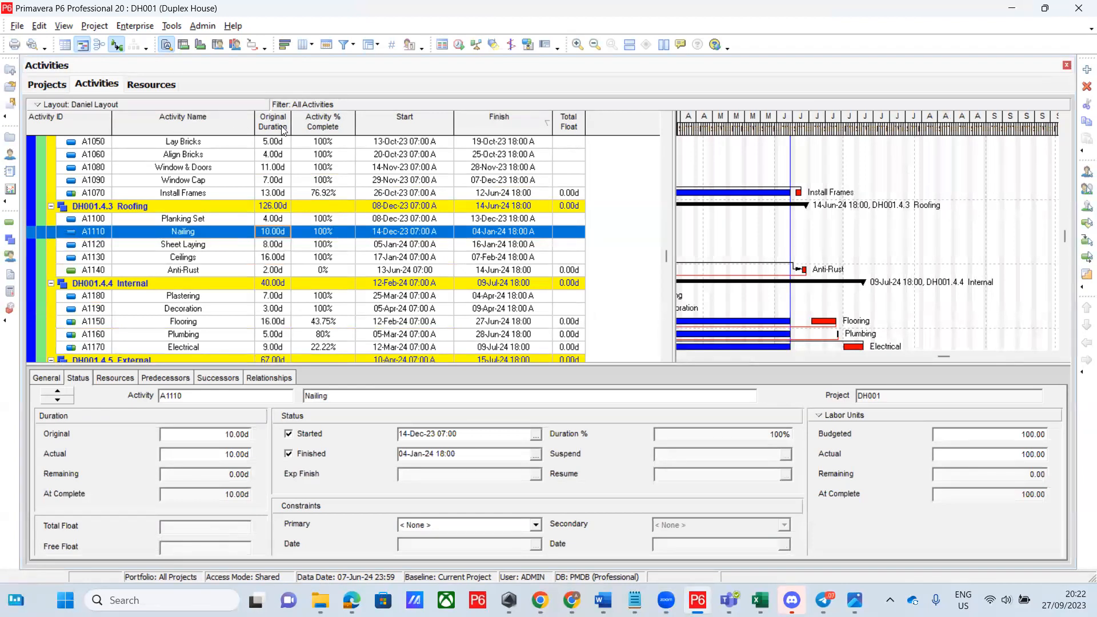
left_click(105, 194)
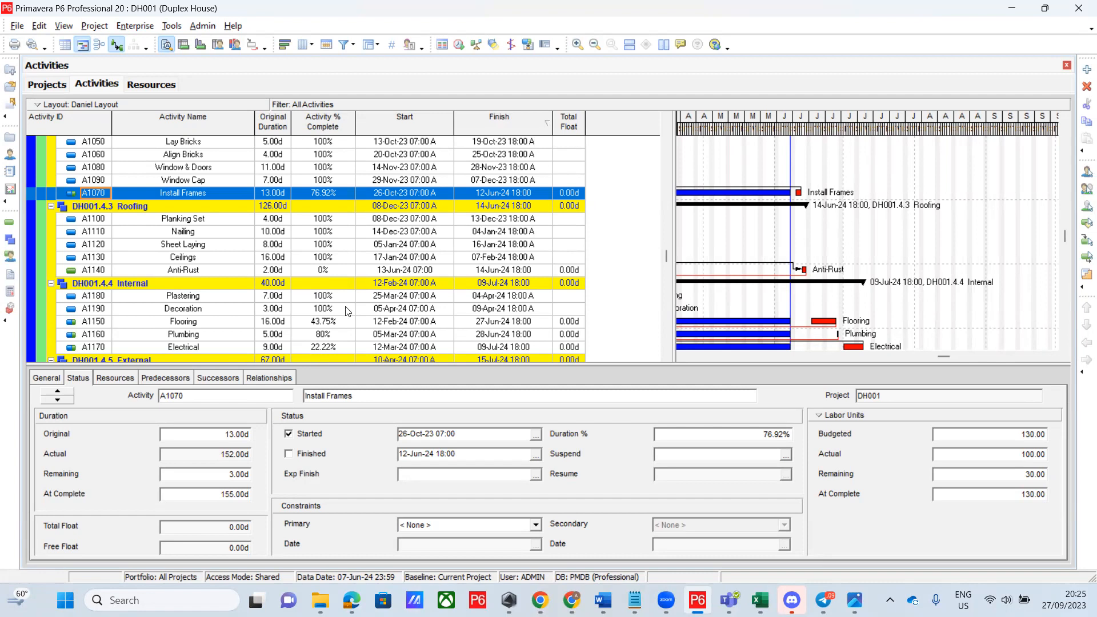
Select A1150 Flooring to view its 16-day original and 95-day at-complete durations
scroll(347, 311, "down", 2)
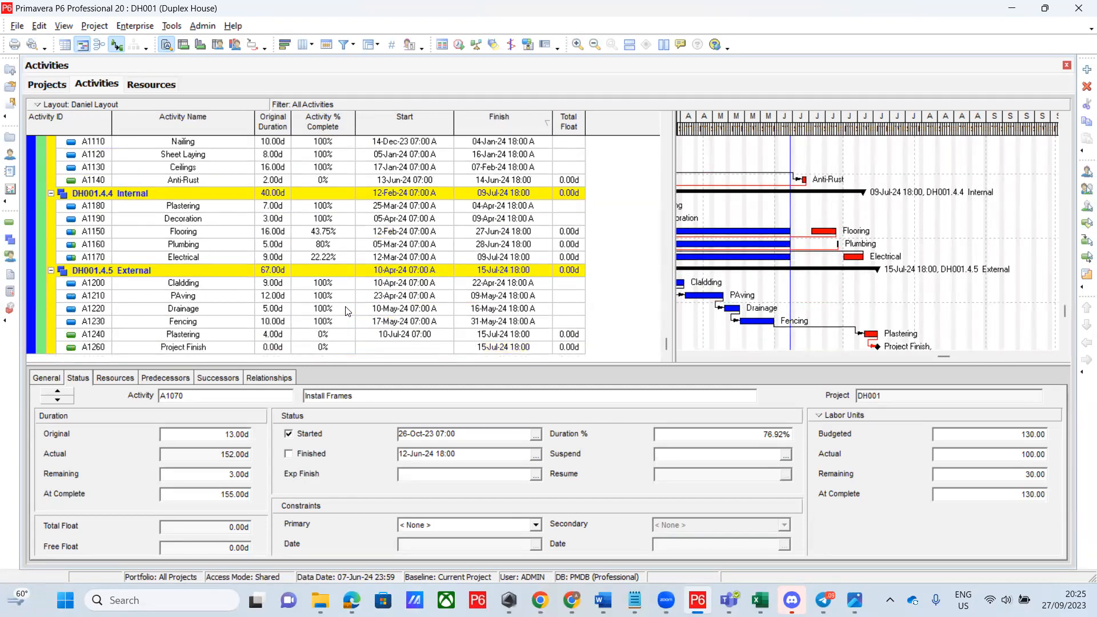
left_click(205, 234)
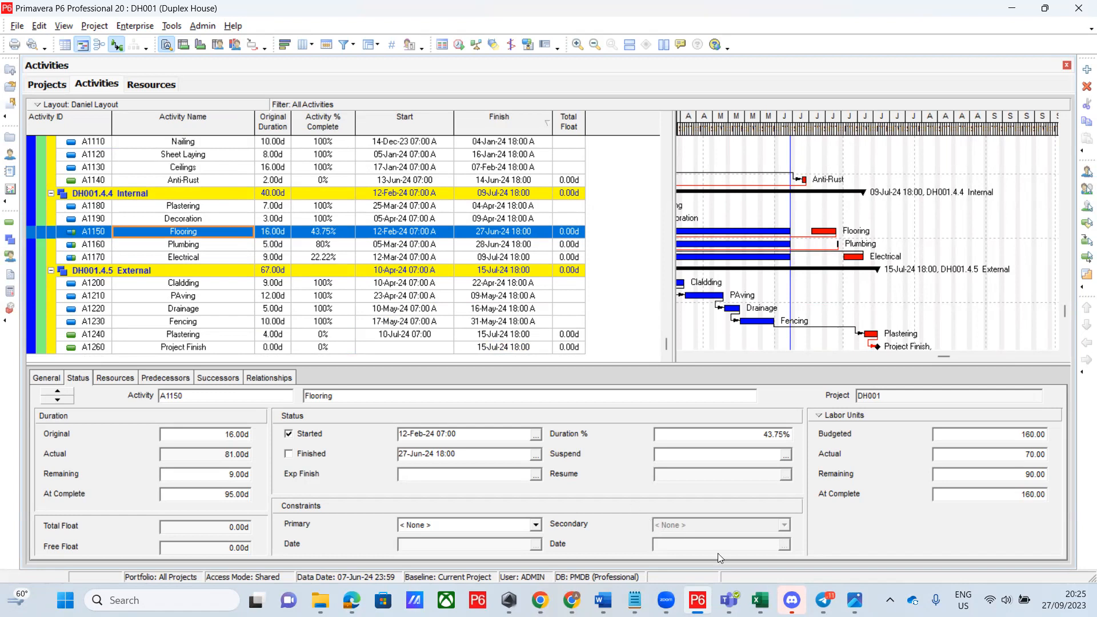
left_click(635, 600)
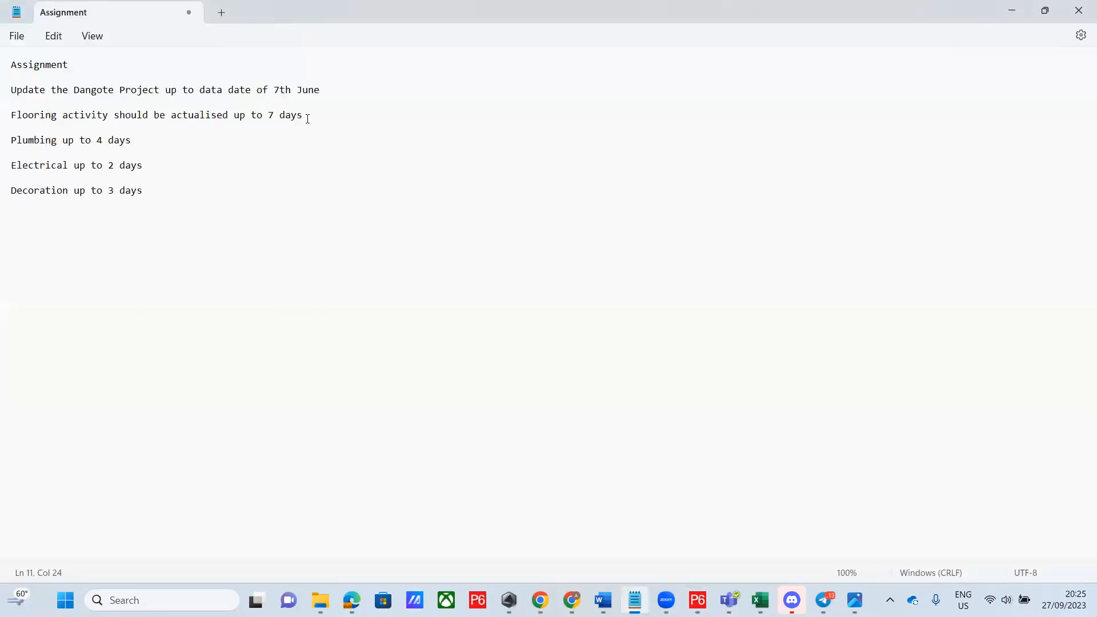
left_click_drag(305, 114, 269, 116)
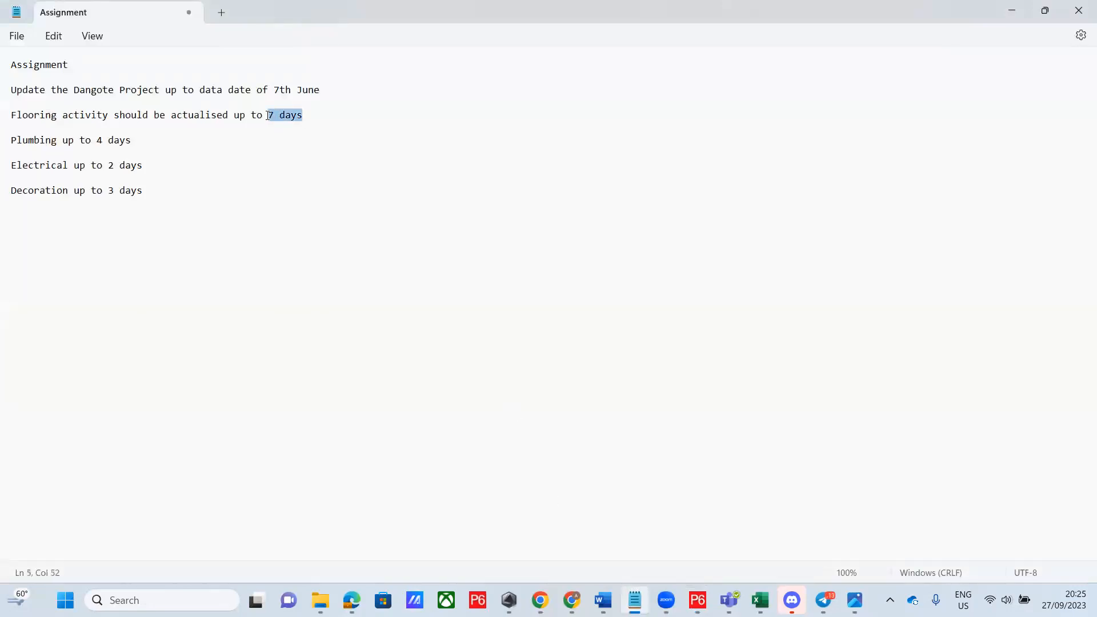
left_click(979, 139)
left_click_drag(327, 6, 360, 105)
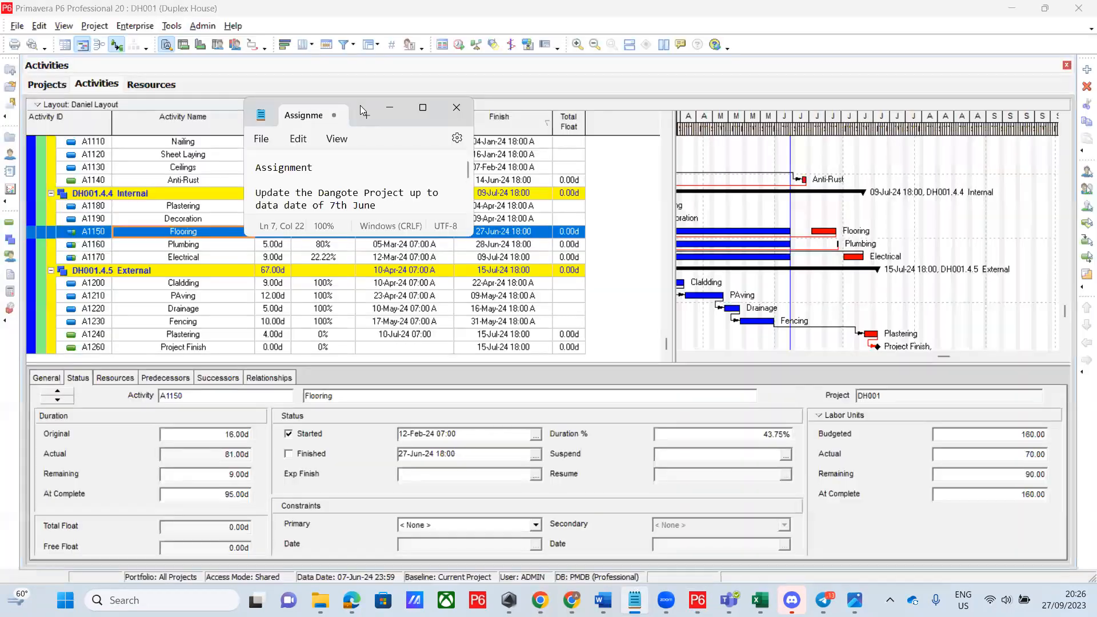
left_click(396, 107)
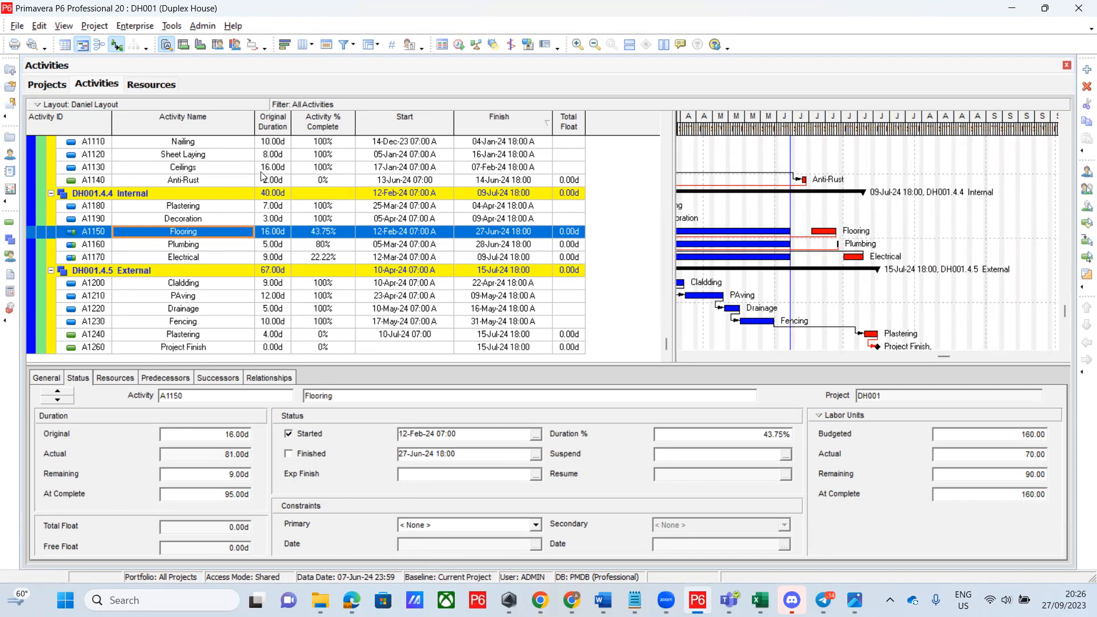
left_click(89, 27)
Assign Duplex House - B1 as DH001's project baseline, leaving the primary baseline as <Current Project>
left_click(121, 94)
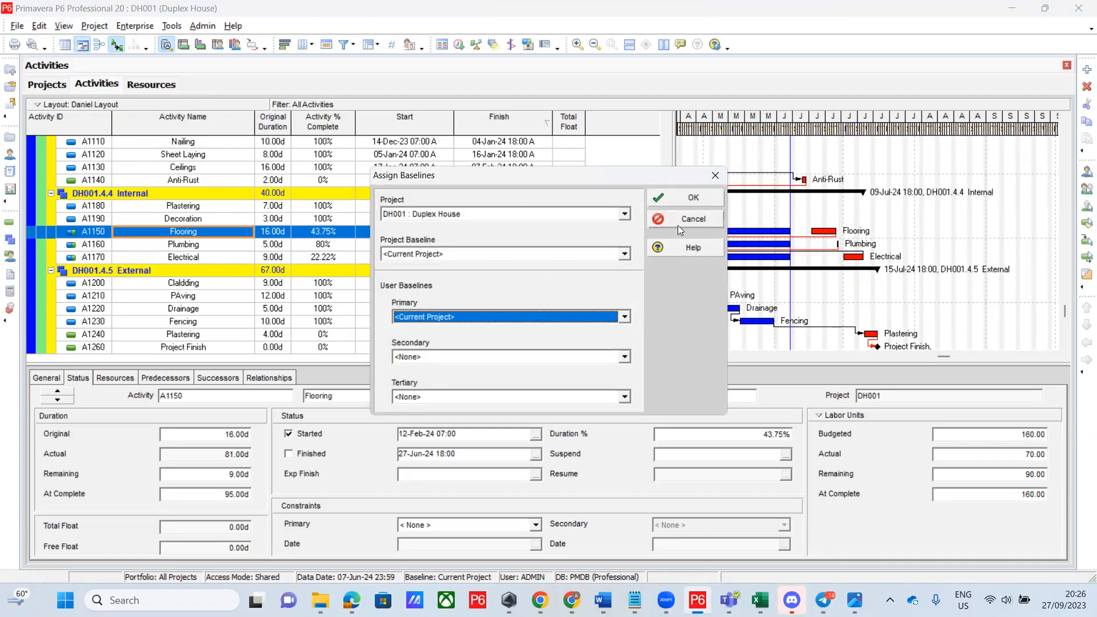
left_click(624, 255)
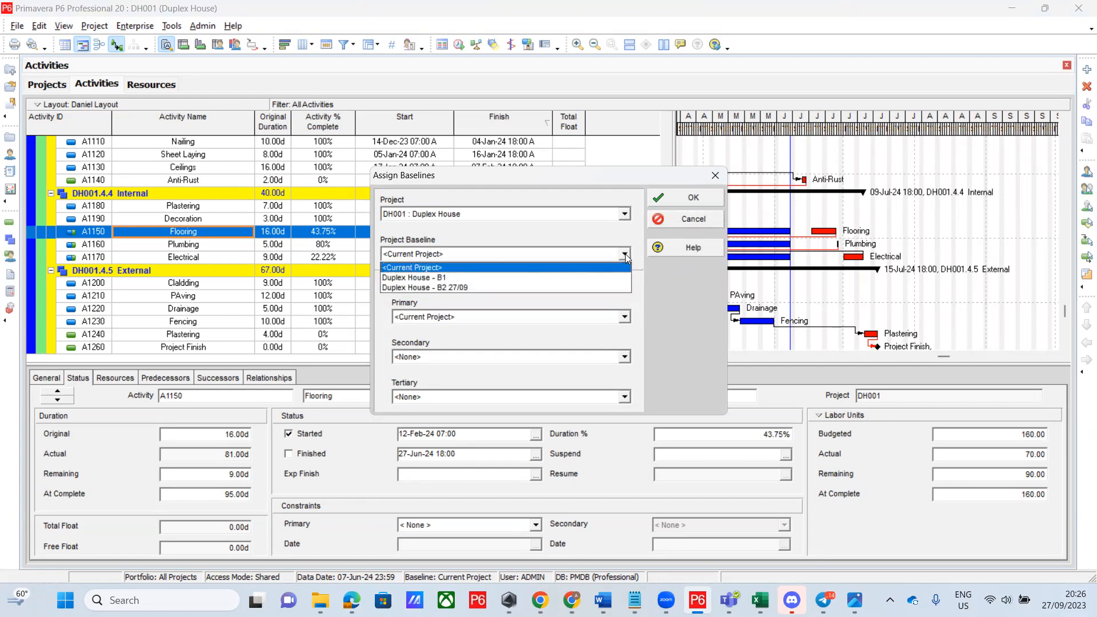
left_click(579, 279)
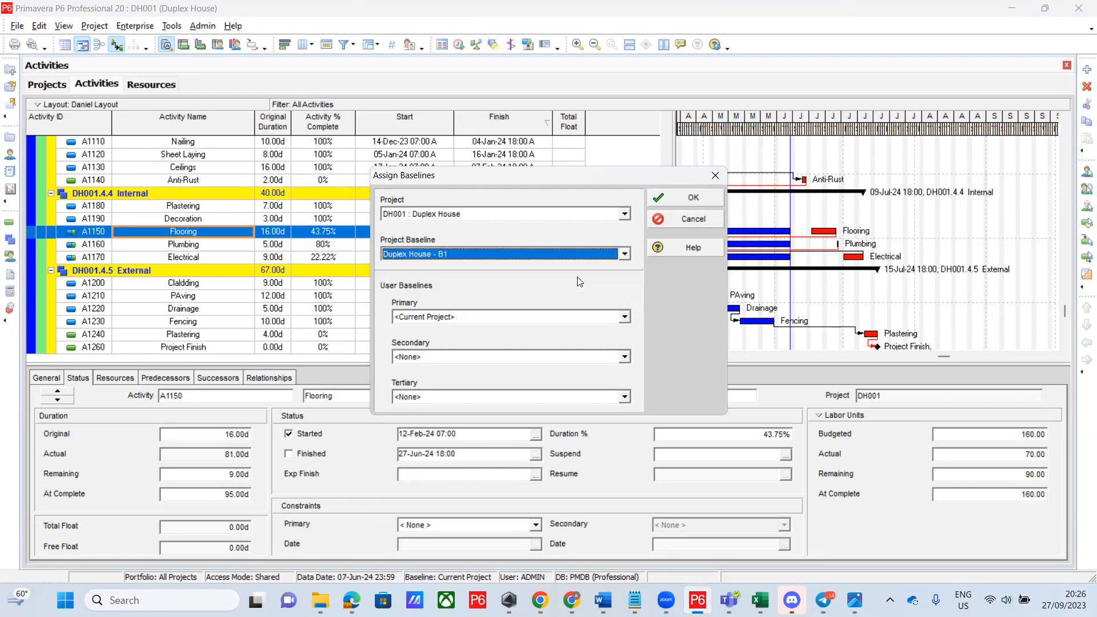
left_click(626, 317)
left_click(626, 318)
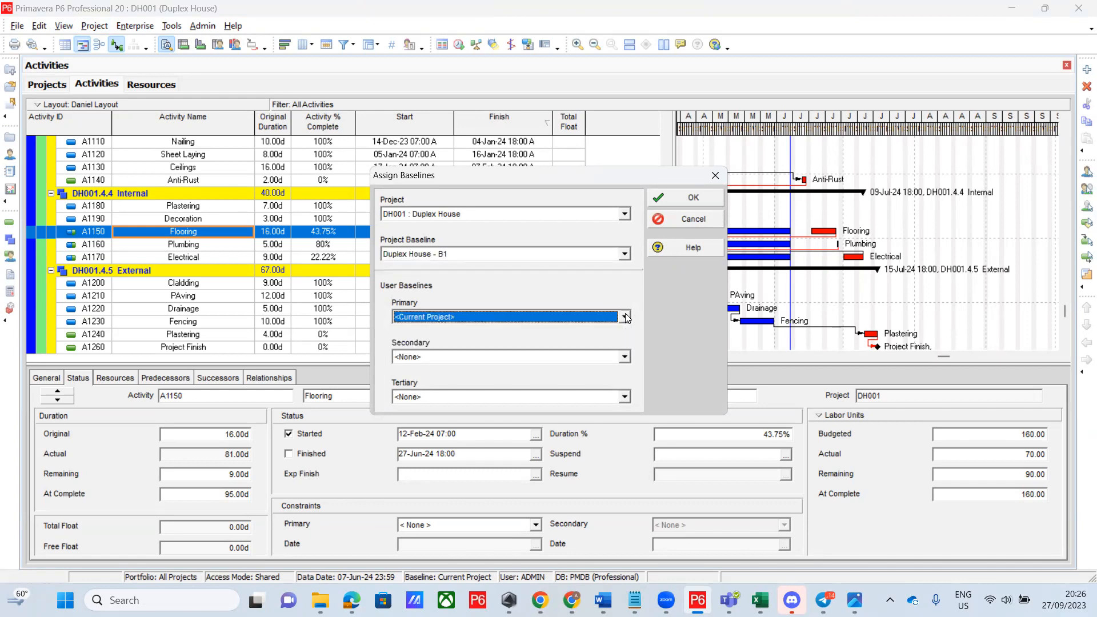
left_click(702, 198)
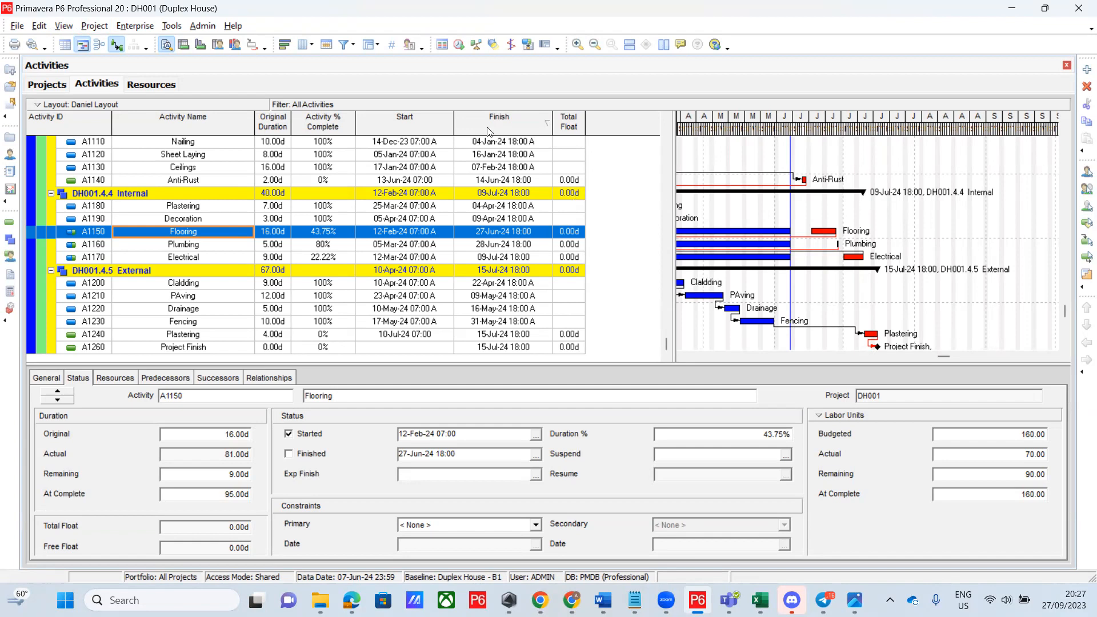
Open the activity table's column settings with Original Duration selected and the Dates group expanded
right_click(479, 153)
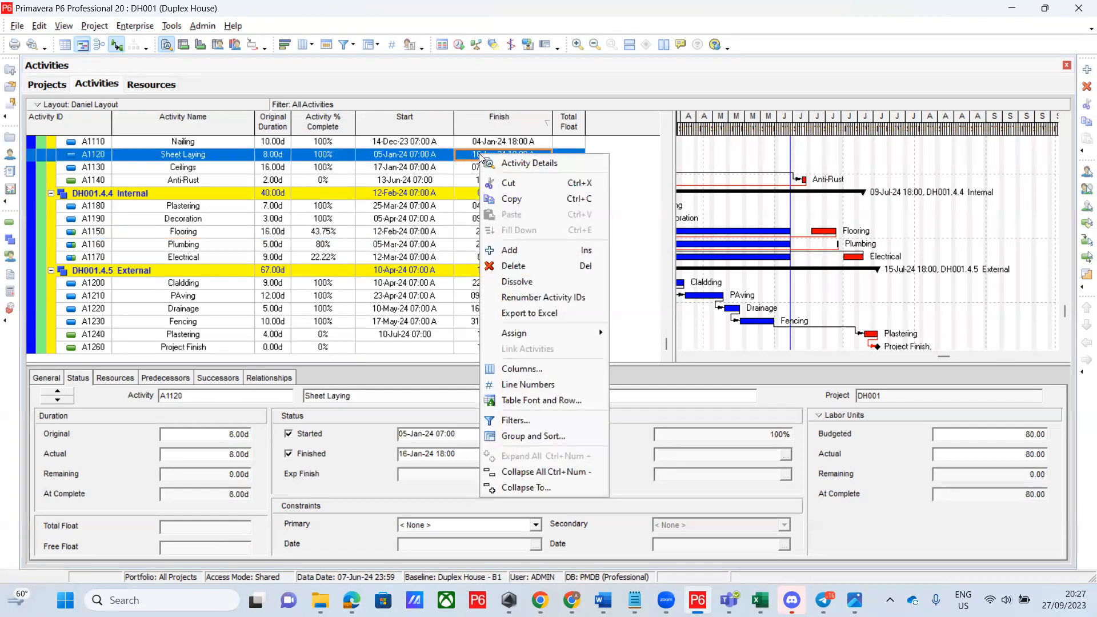
left_click(521, 367)
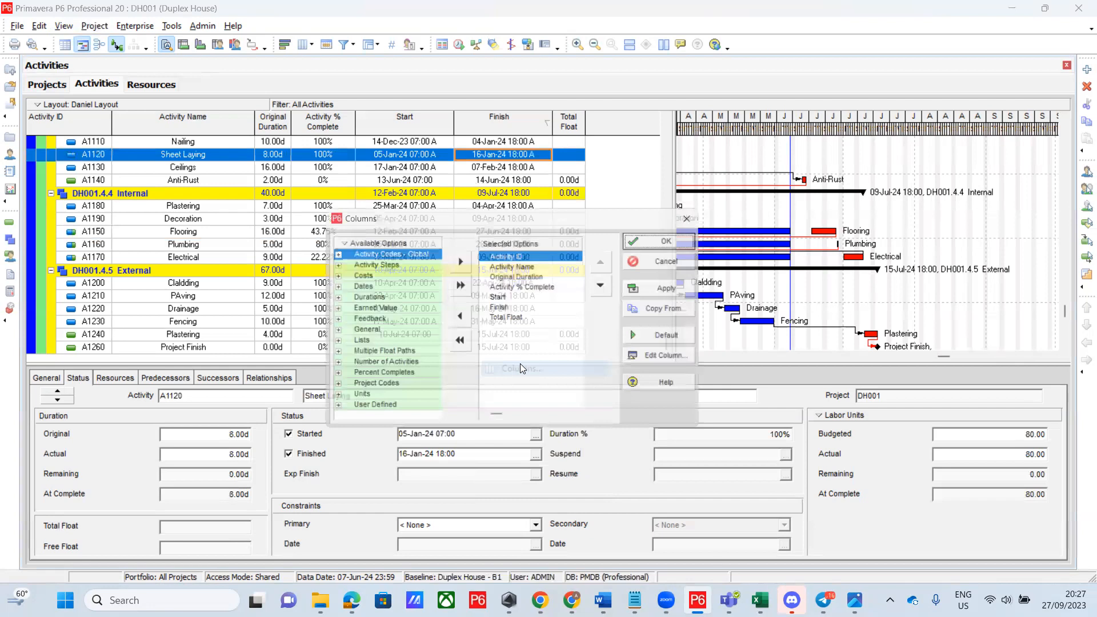
left_click(507, 276)
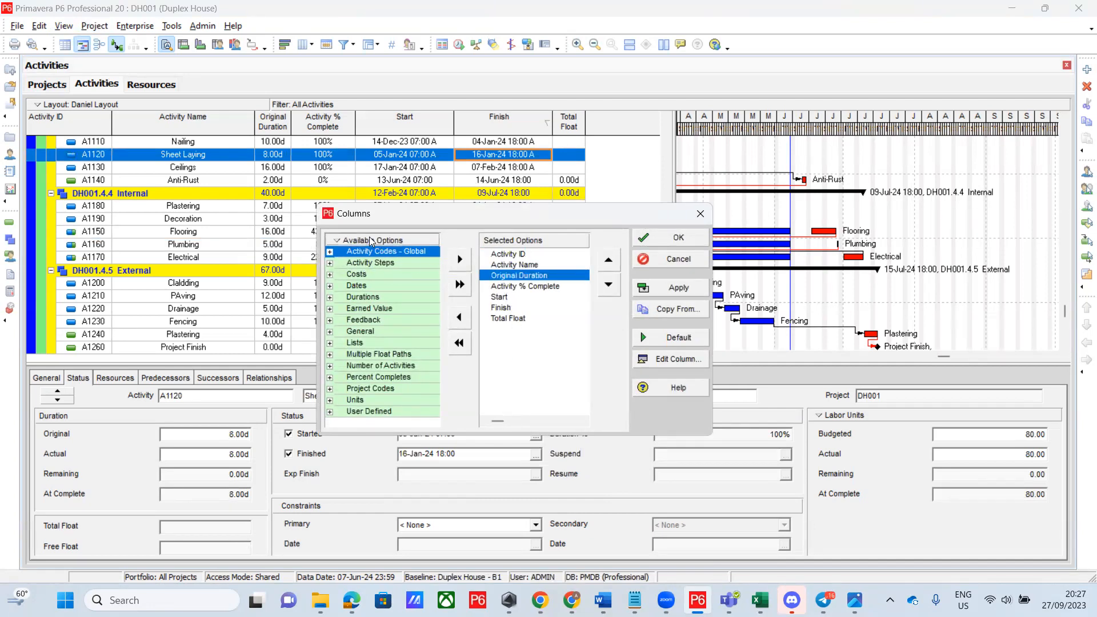
right_click(331, 244)
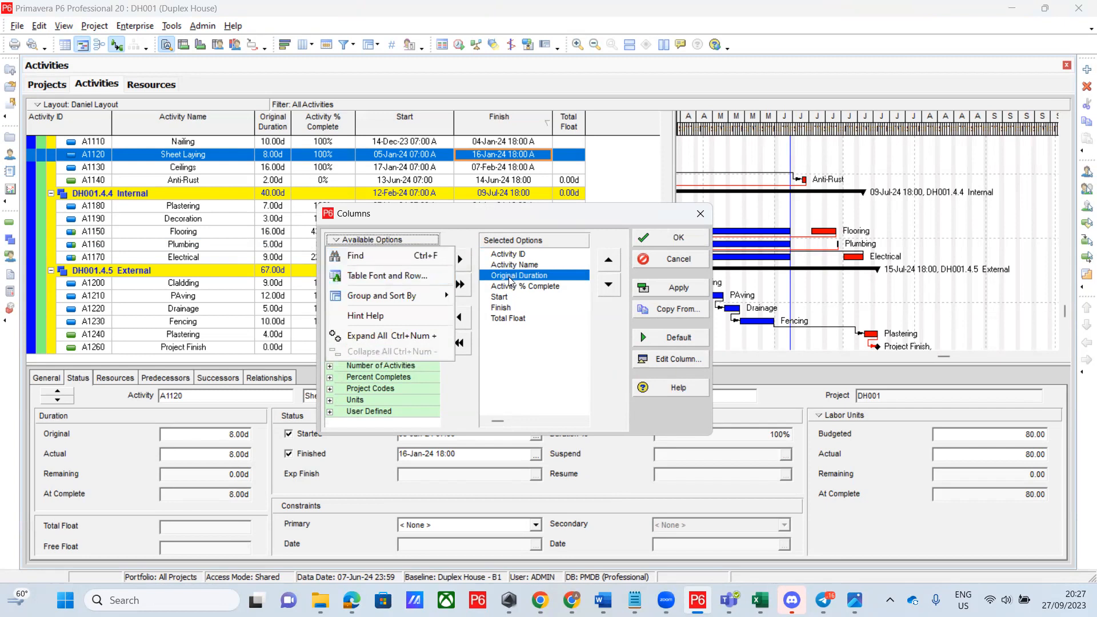
left_click(377, 258)
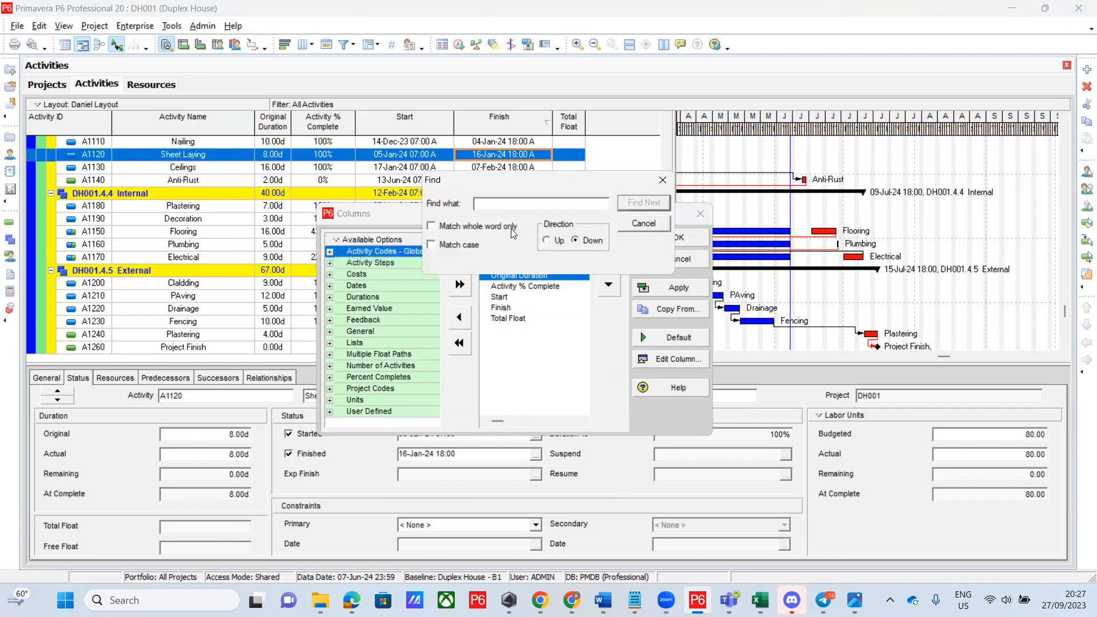
left_click(513, 229)
key("Escape")
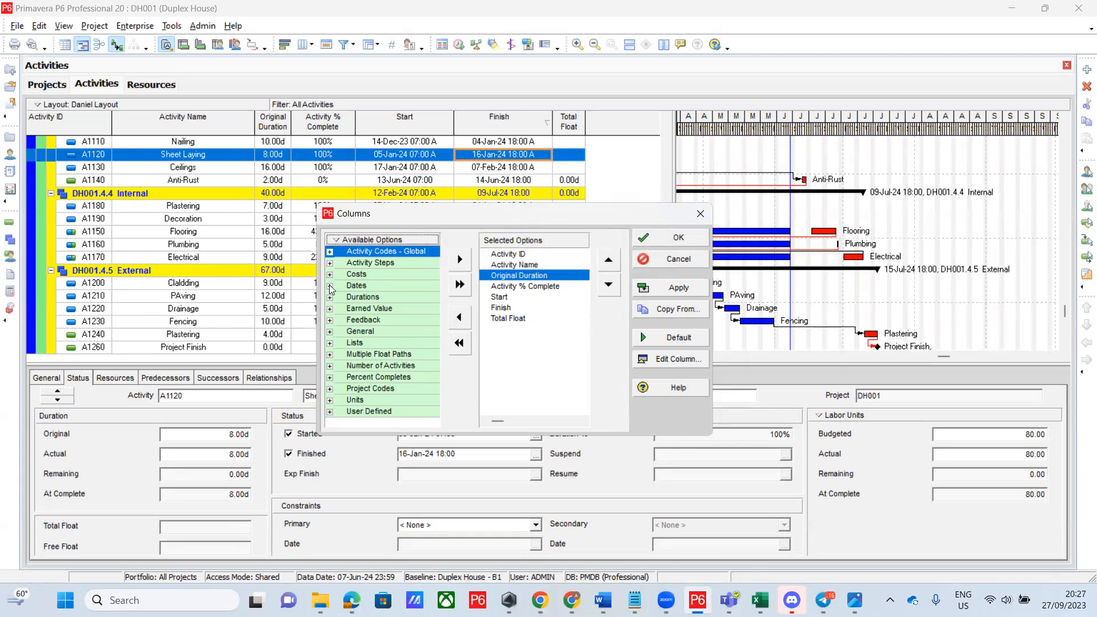
left_click(330, 287)
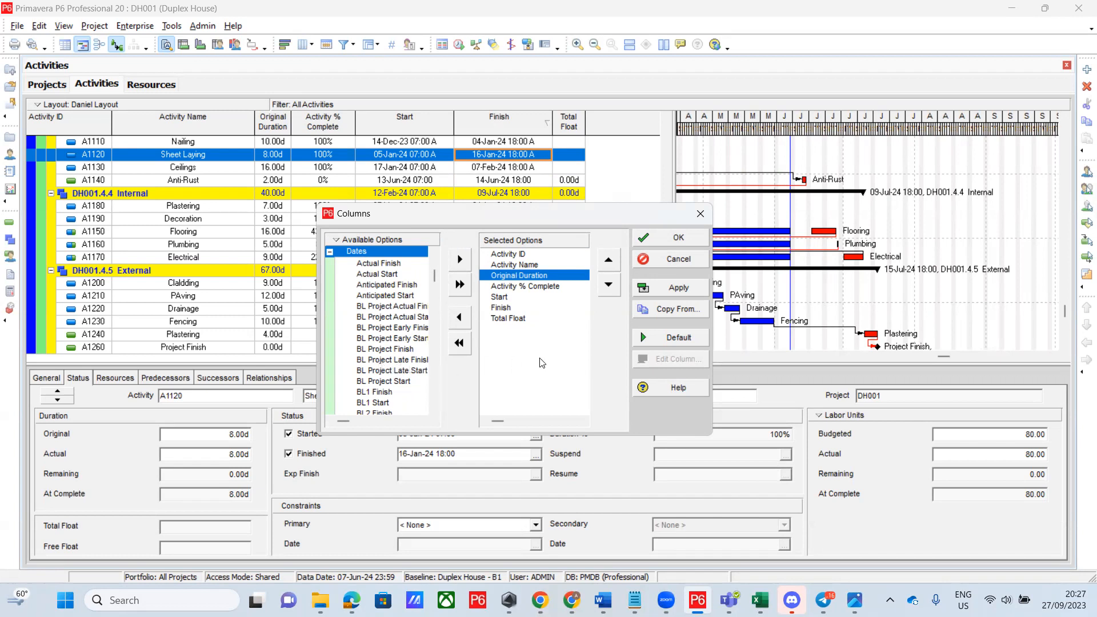
Add BL Project Finish and BL Project Start after Original Duration in the selected columns
double_click(383, 350)
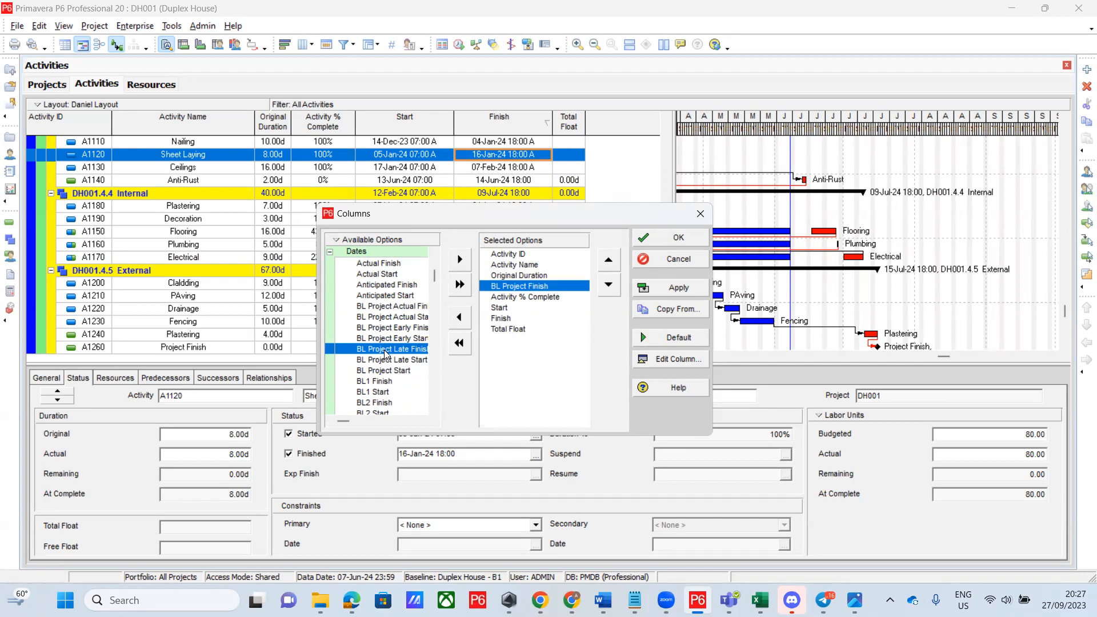
double_click(387, 371)
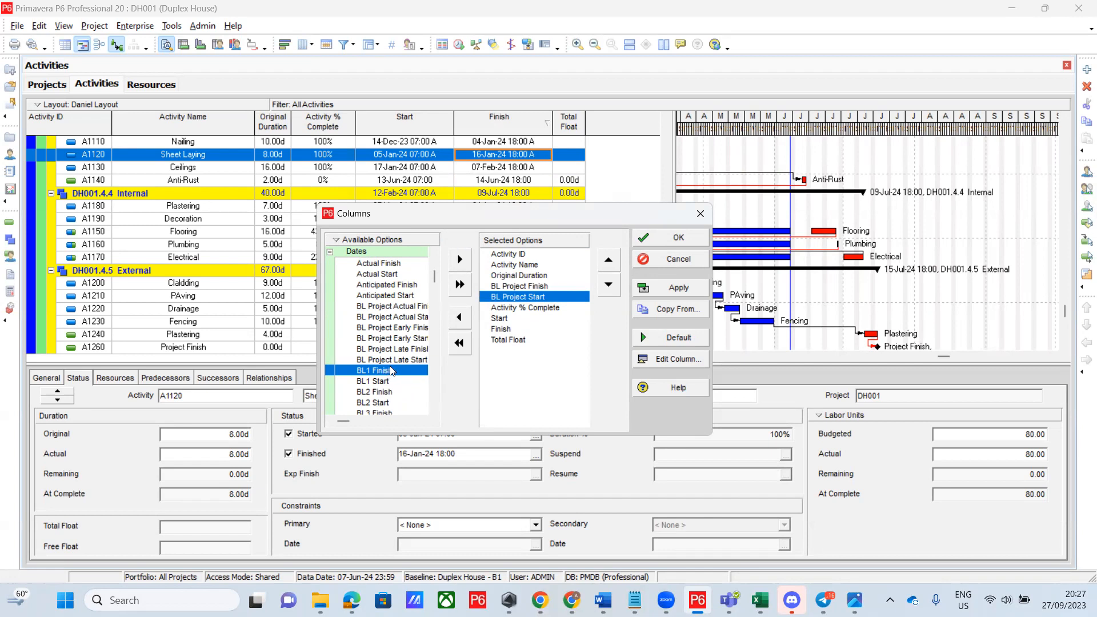
scroll(391, 371, "down", 8)
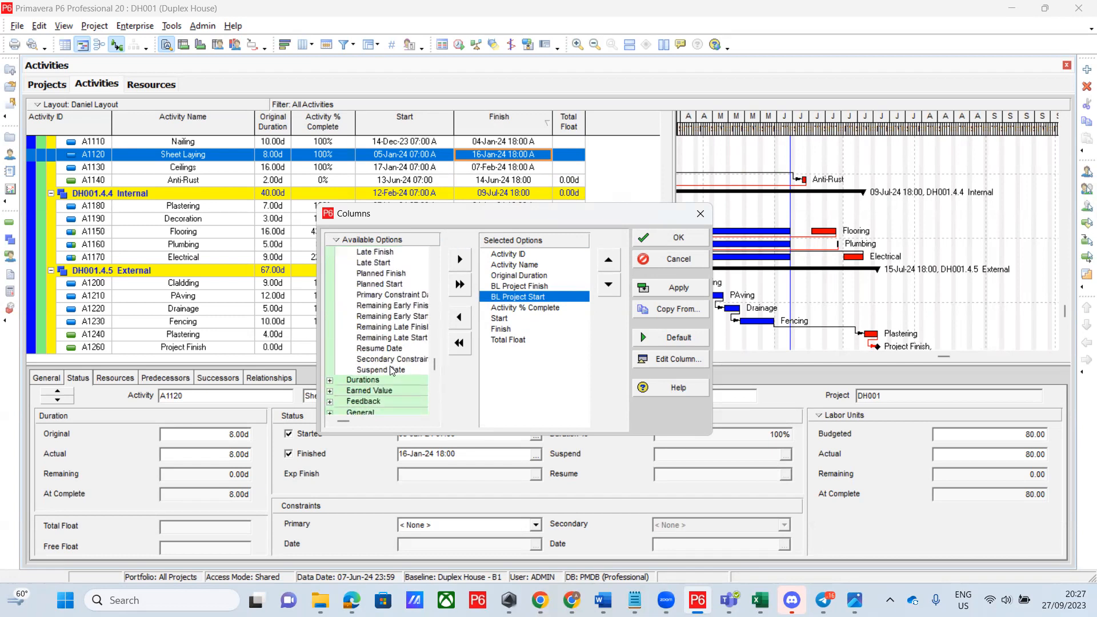
scroll(391, 371, "up", 10)
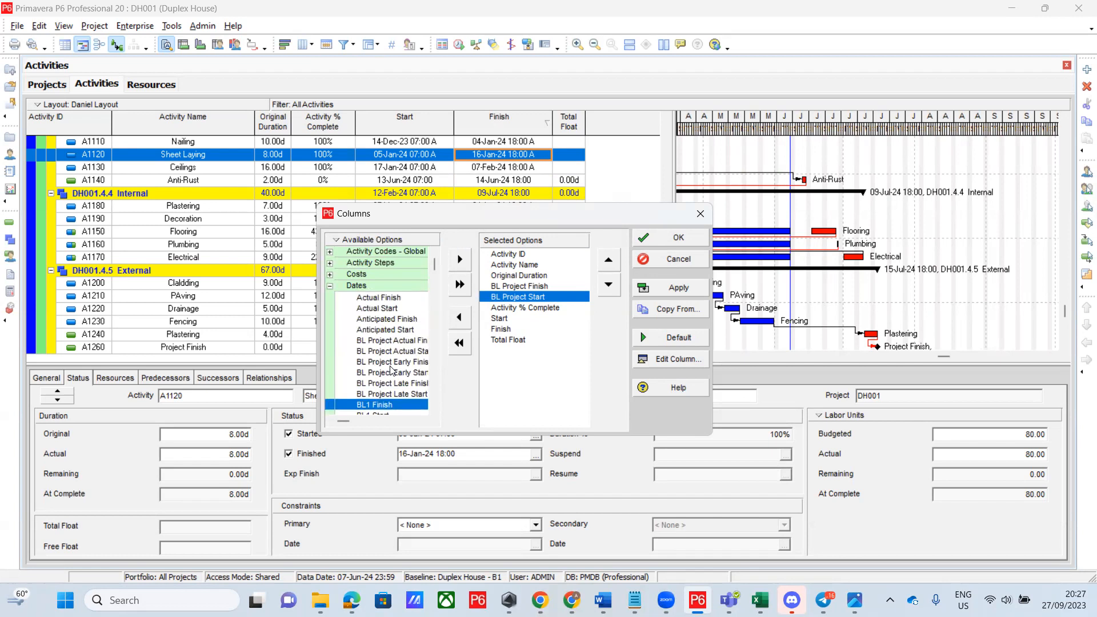
right_click(366, 241)
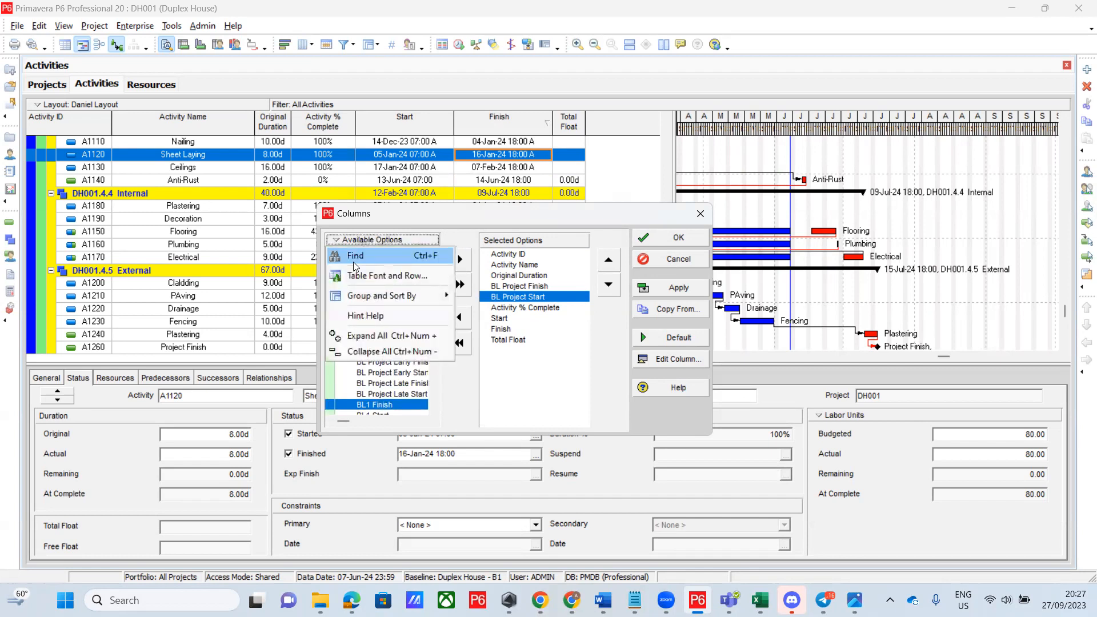
List the available columns as one flat list and widen the Columns dialog
mouse_move(372, 294)
left_click(479, 312)
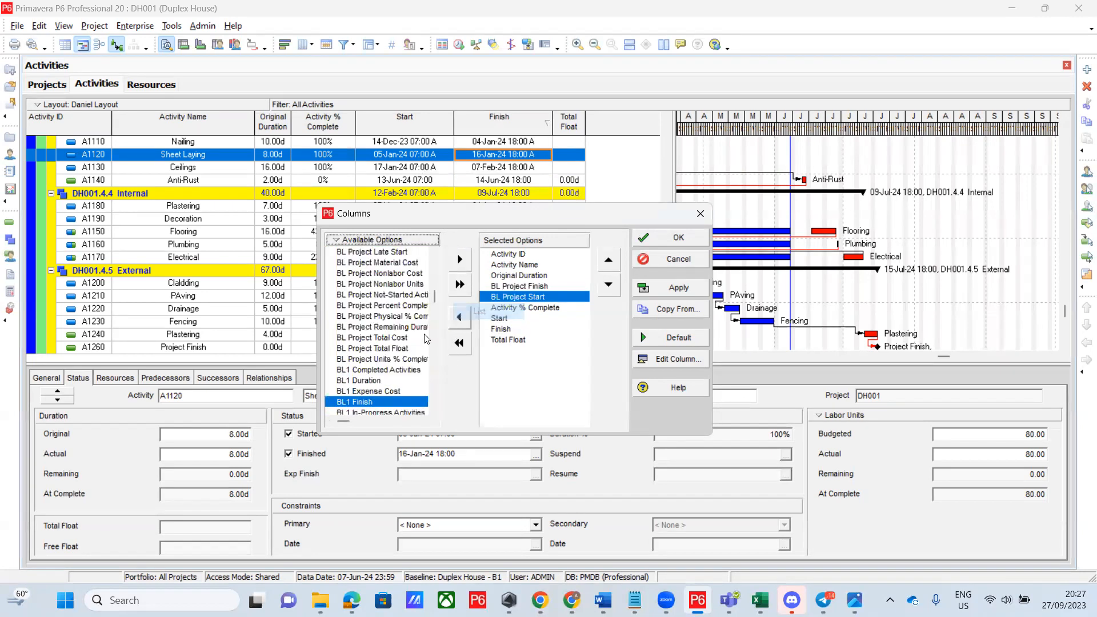
left_click_drag(432, 298, 428, 395)
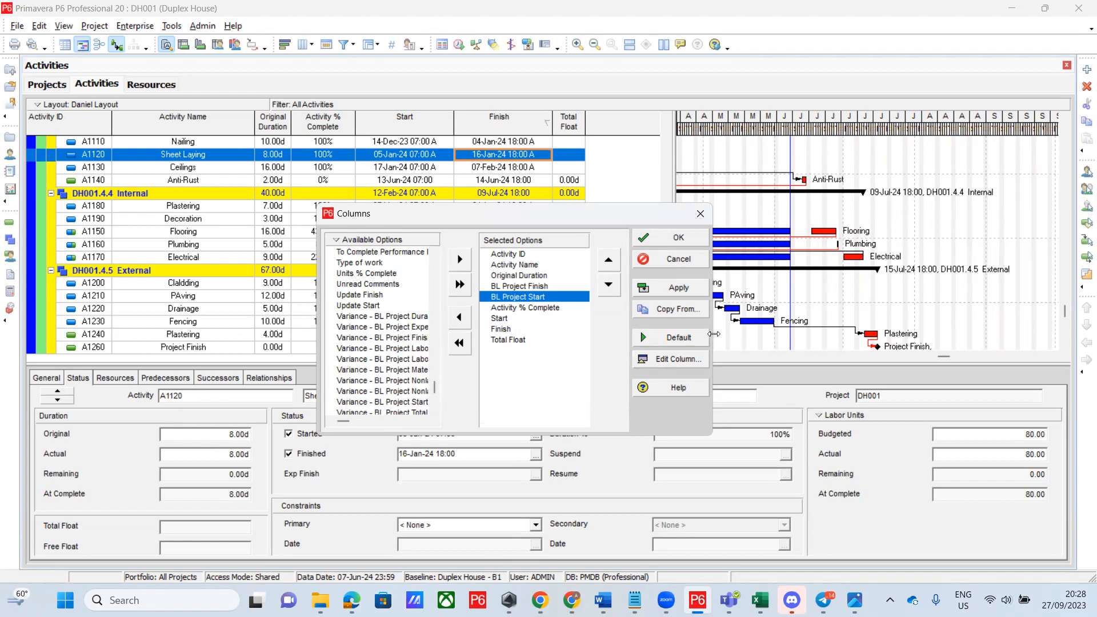
left_click_drag(715, 334, 827, 334)
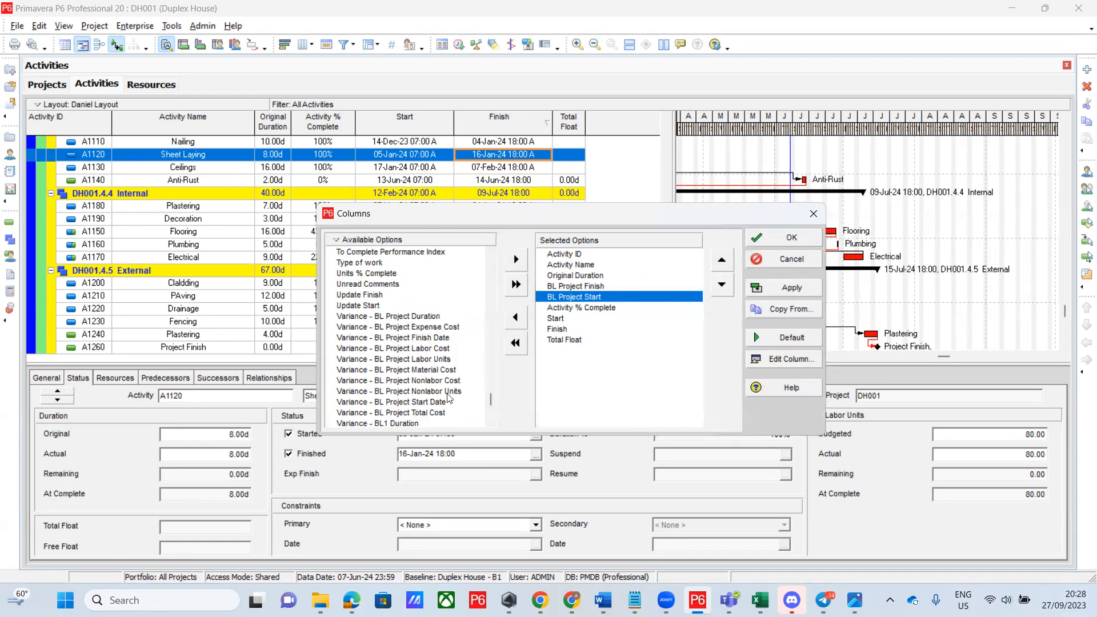
Add Variance - BL Project Finish Date to the selected columns below BL Project Start
left_click(491, 423)
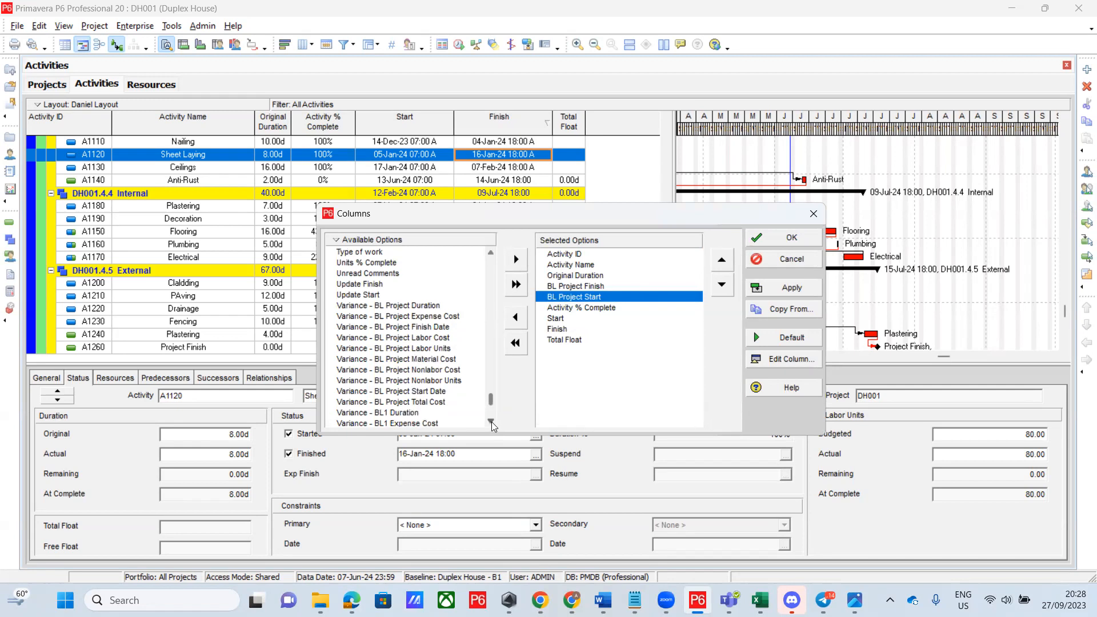
left_click(491, 422)
left_click(491, 423)
left_click(491, 423)
left_click(491, 422)
left_click(491, 422)
left_click(491, 422)
left_click(491, 422)
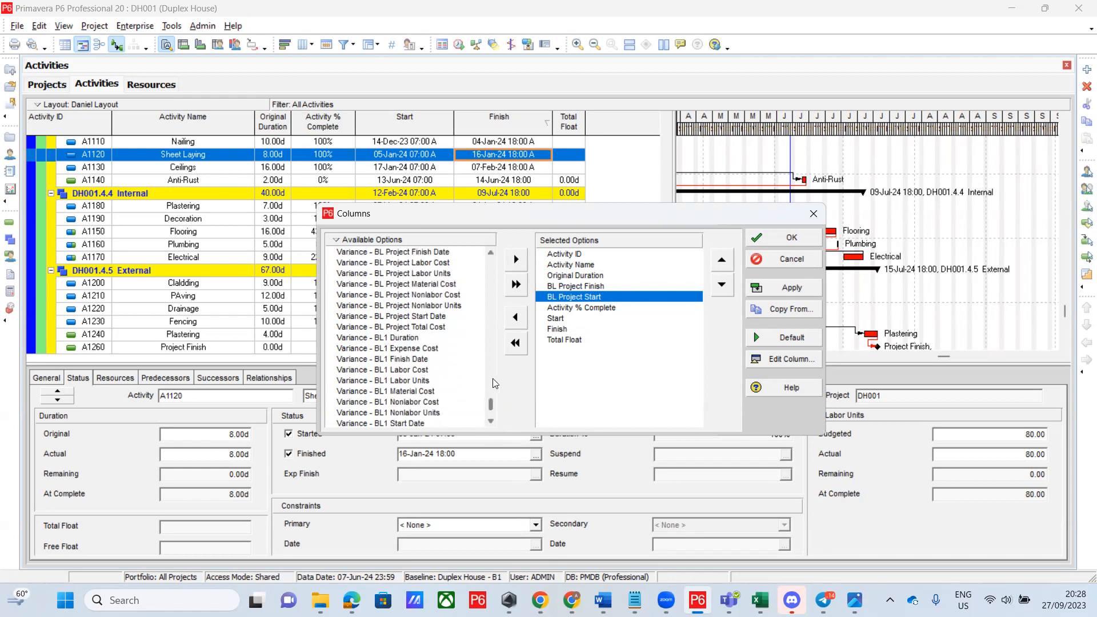
left_click(492, 253)
left_click(492, 253)
left_click(492, 254)
left_click(491, 254)
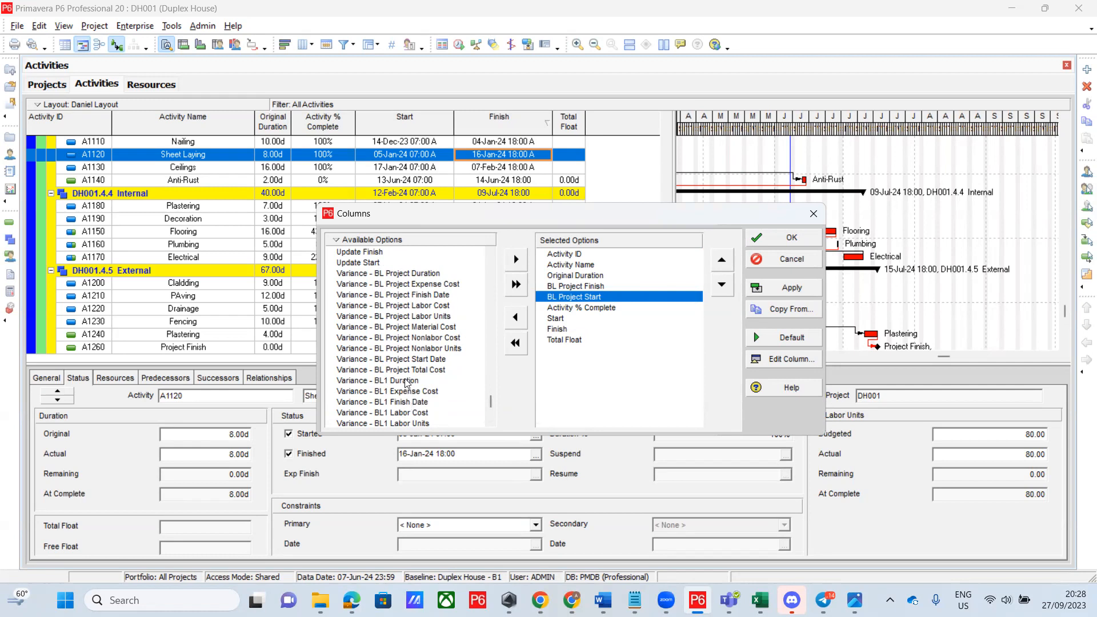
double_click(397, 295)
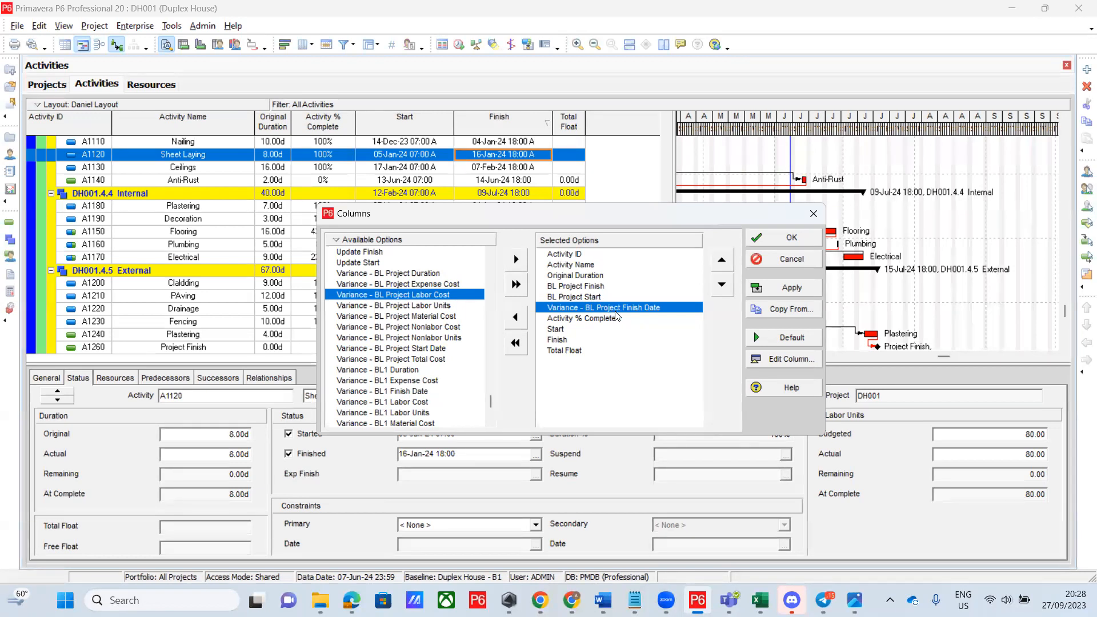
Reposition the finish-date variance column and move BL Project Start just before Start
left_click(723, 286)
left_click(723, 286)
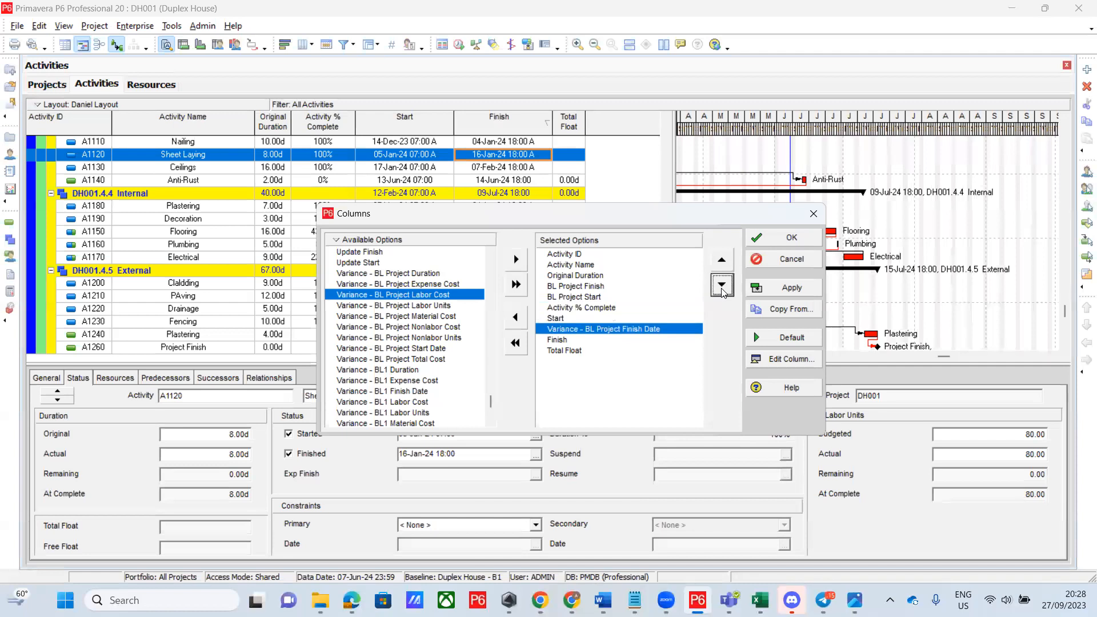
left_click(722, 287)
left_click(722, 266)
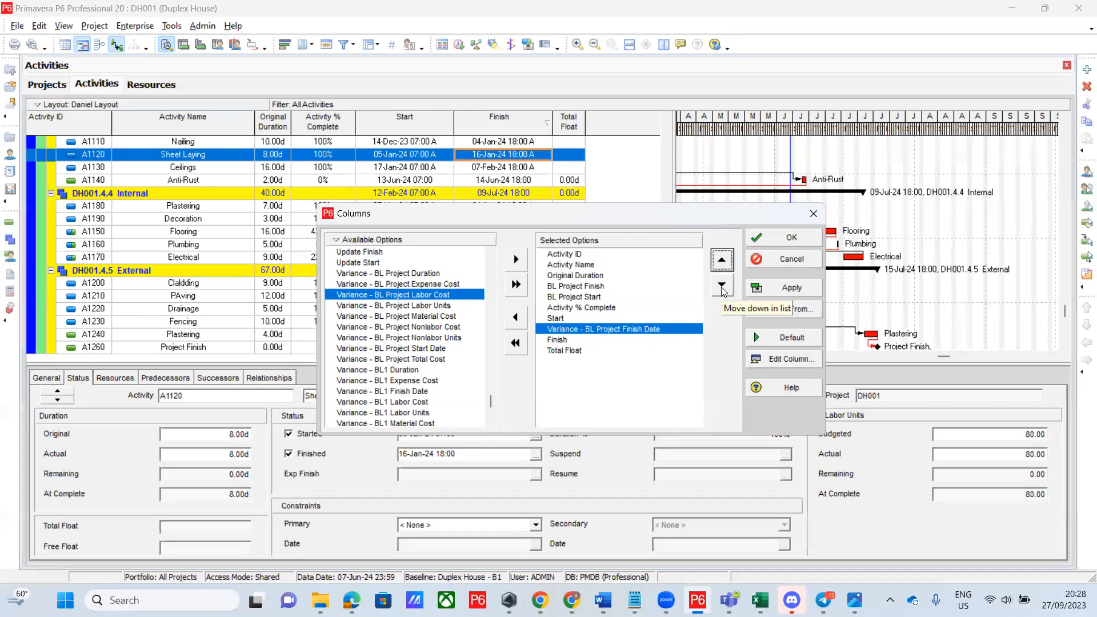
left_click(603, 298)
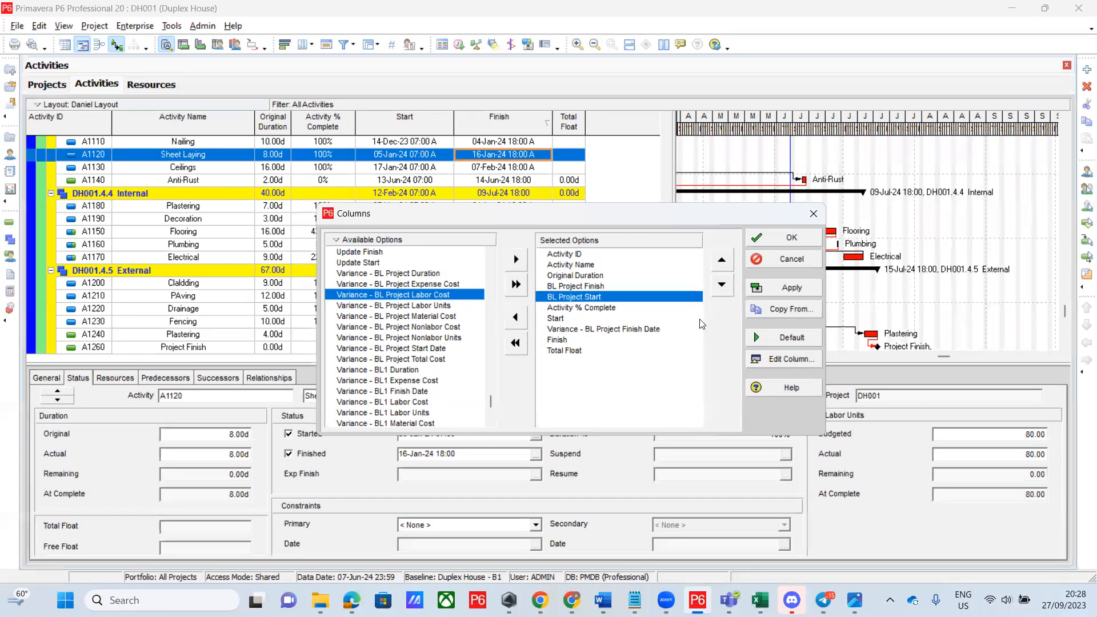
left_click(722, 286)
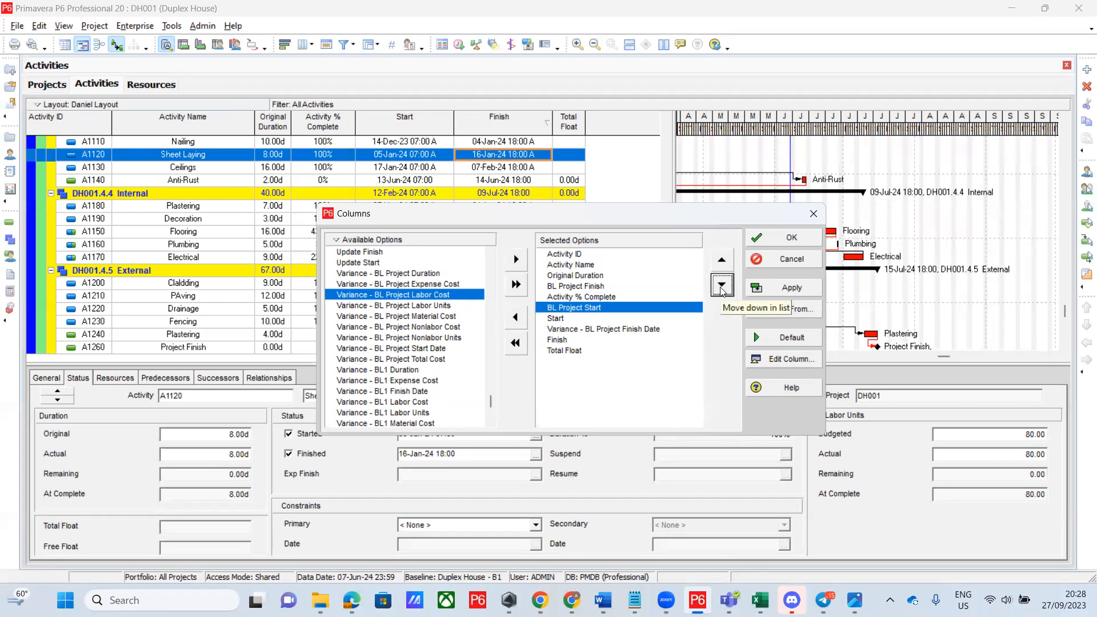
Place BL Project Finish just before Finish with the variance after Finish, and apply
left_click(602, 287)
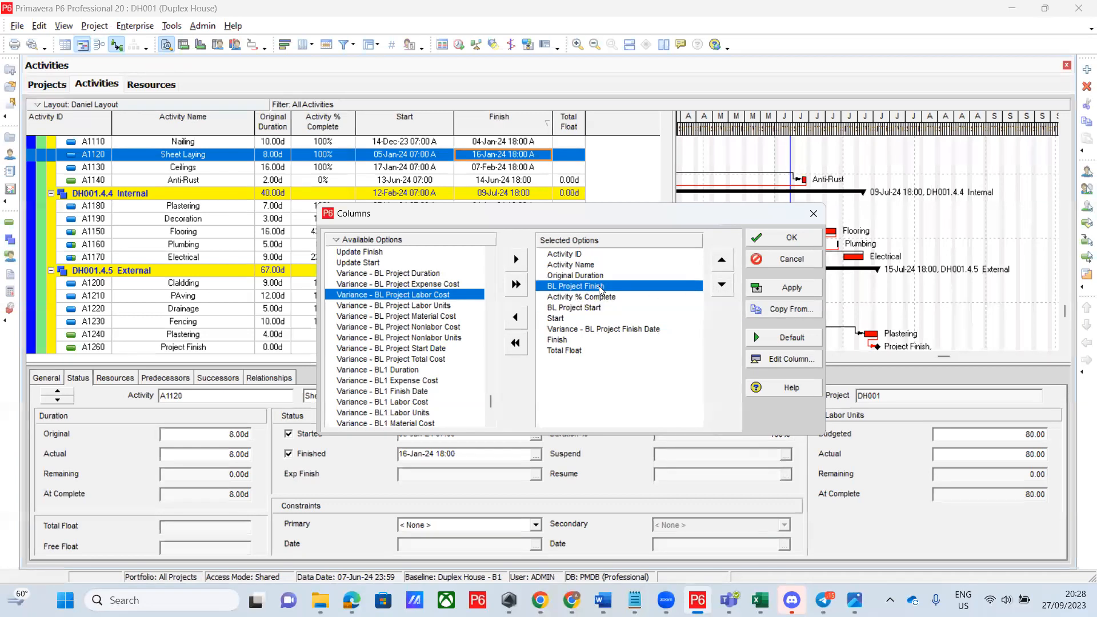
left_click(611, 329)
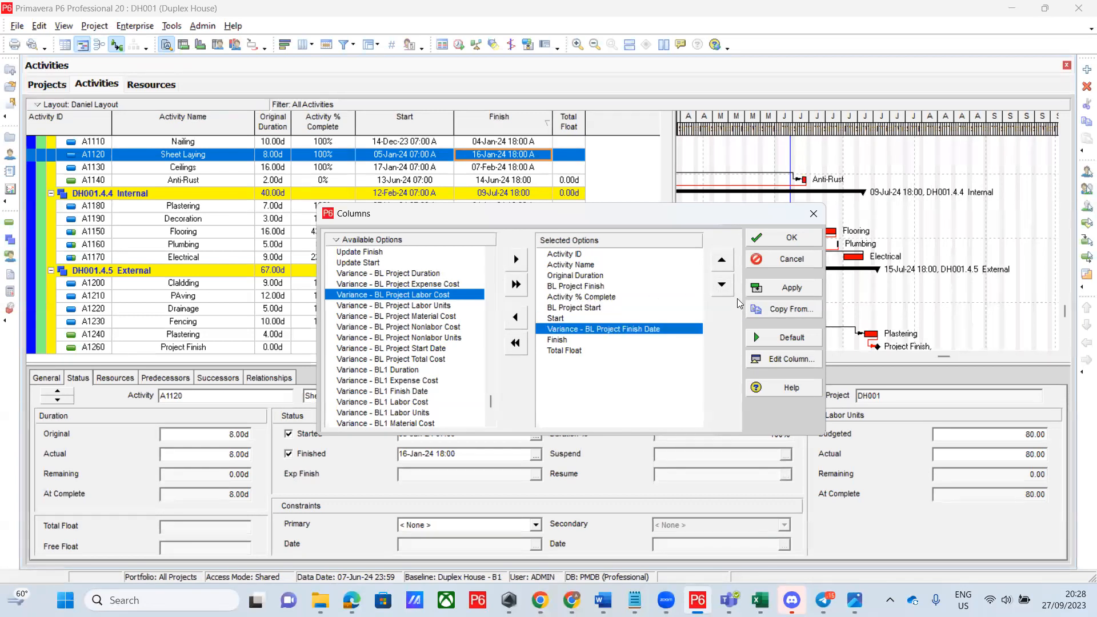
left_click(722, 285)
left_click(606, 288)
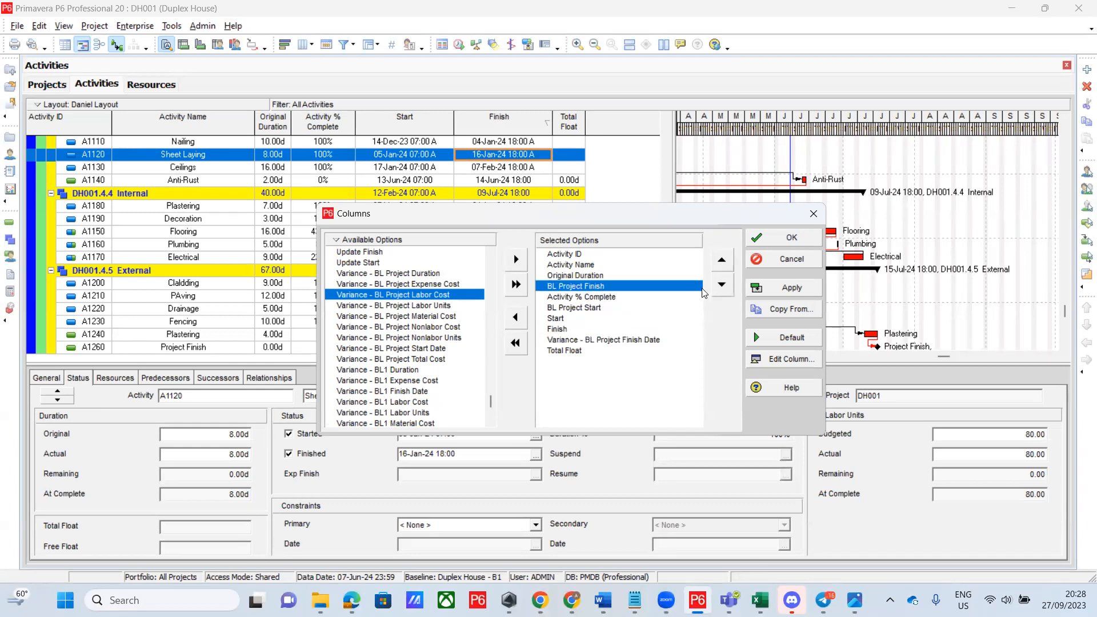
left_click(722, 285)
left_click(723, 285)
left_click(723, 285)
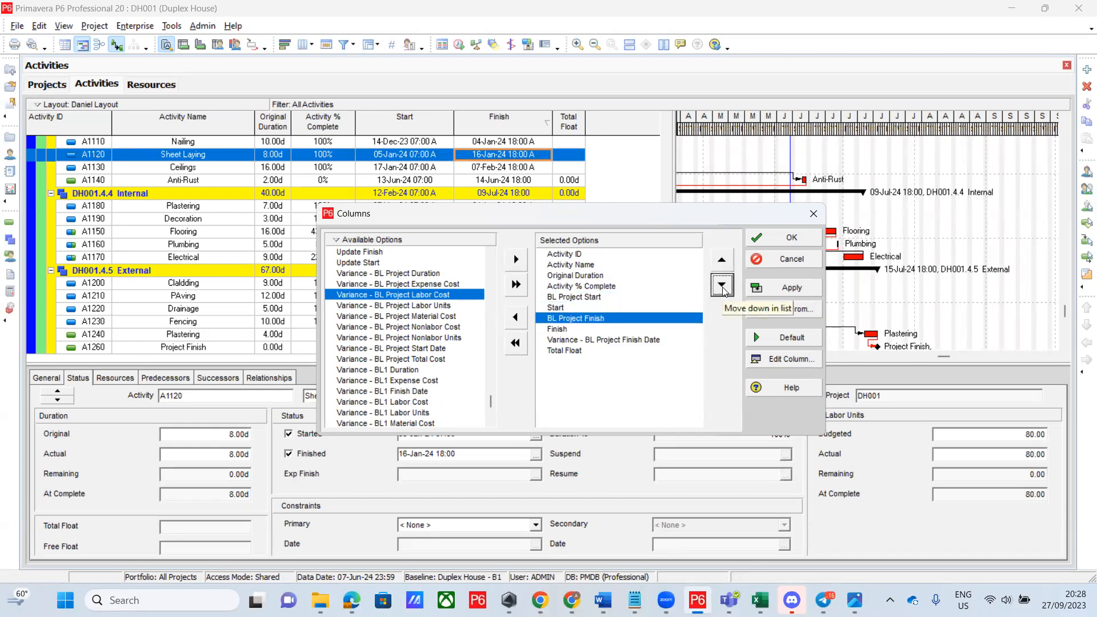
left_click(798, 283)
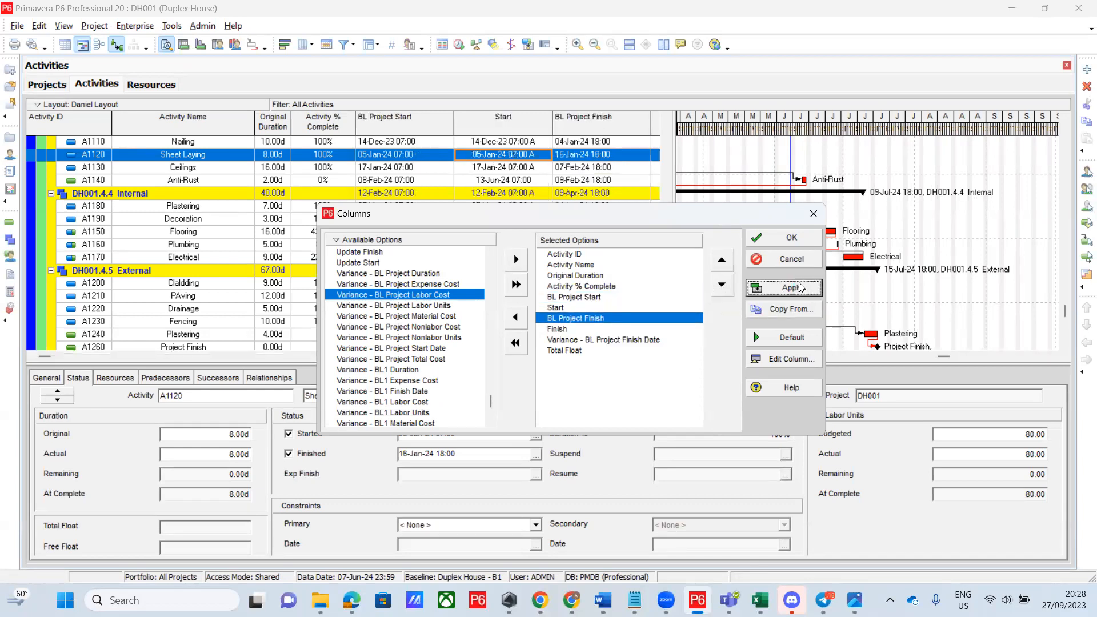
Close the column settings and view A1150 Flooring's 04-Mar-24 baseline finish against 27-Jun-24
left_click(786, 245)
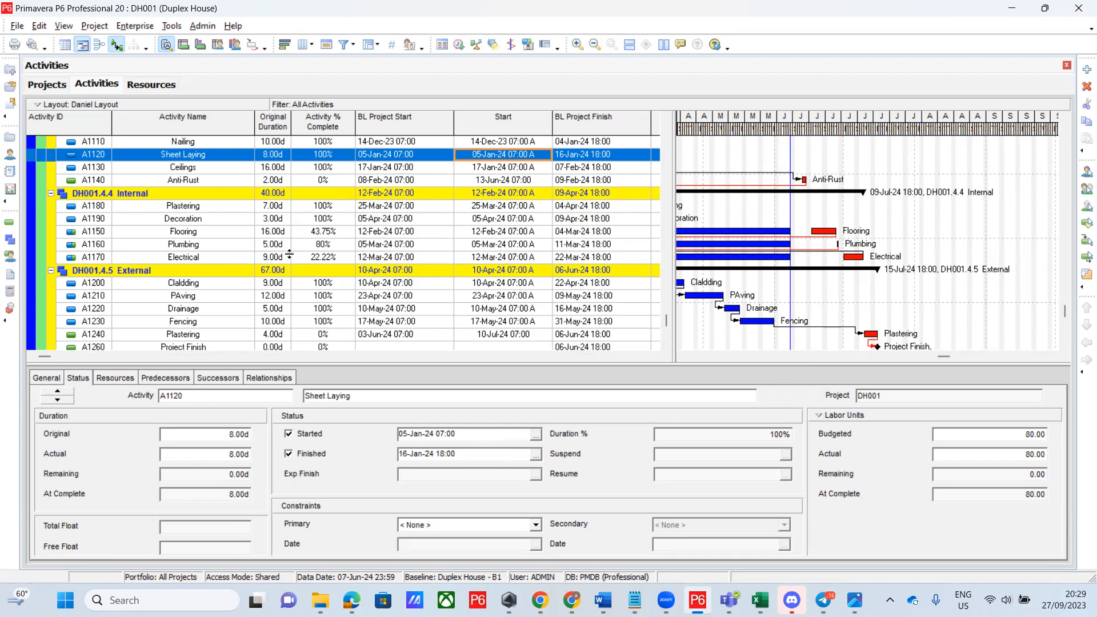
left_click(175, 232)
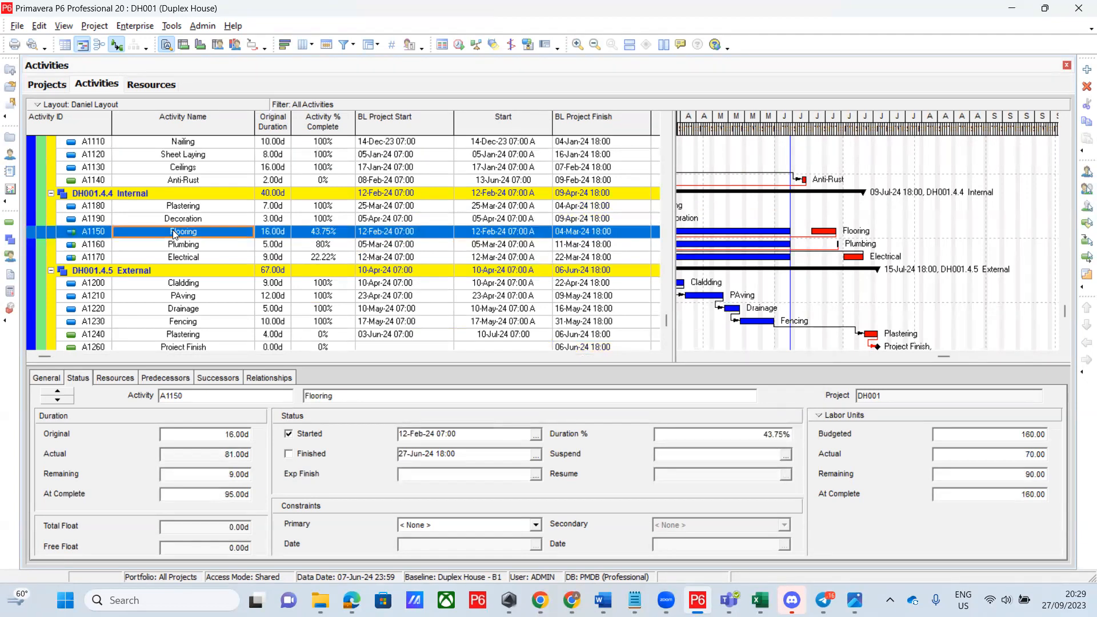
left_click(654, 355)
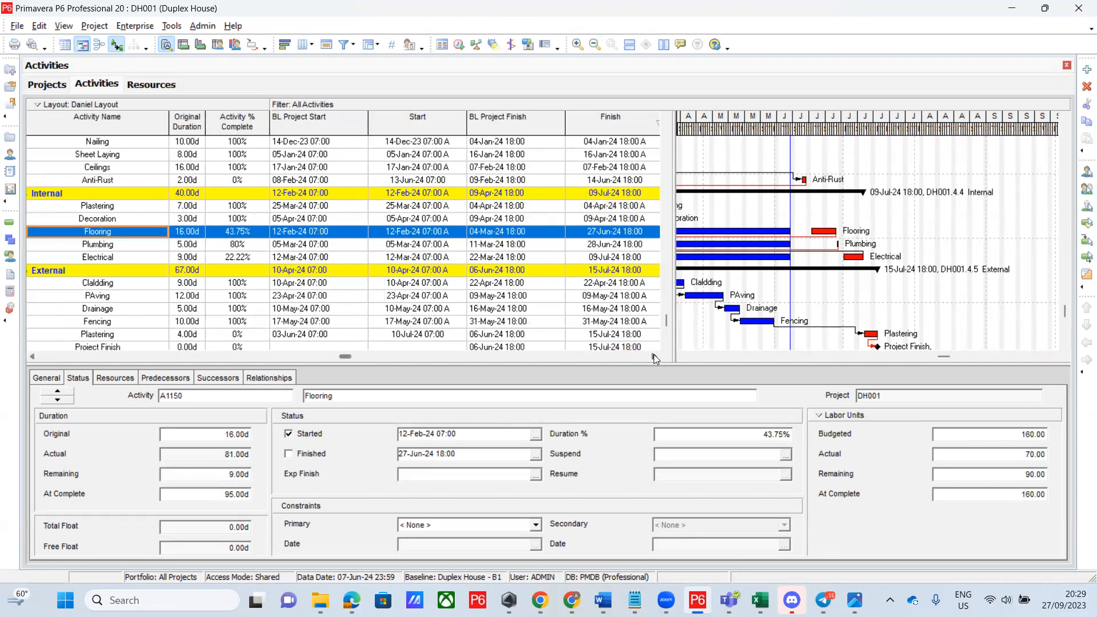
left_click(654, 355)
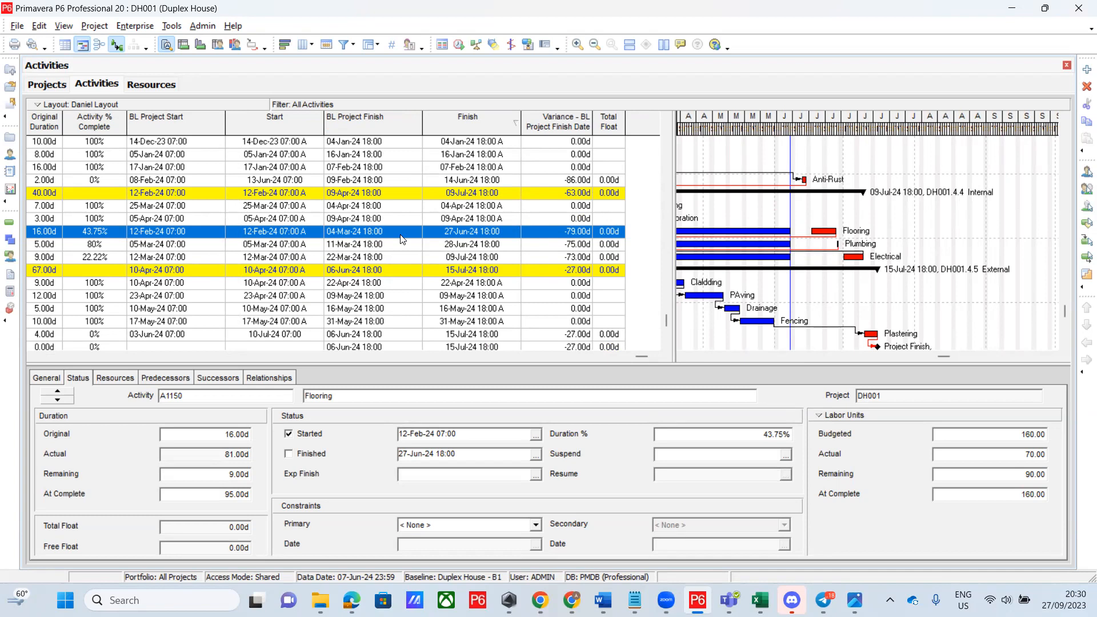
scroll(403, 240, "up", 10)
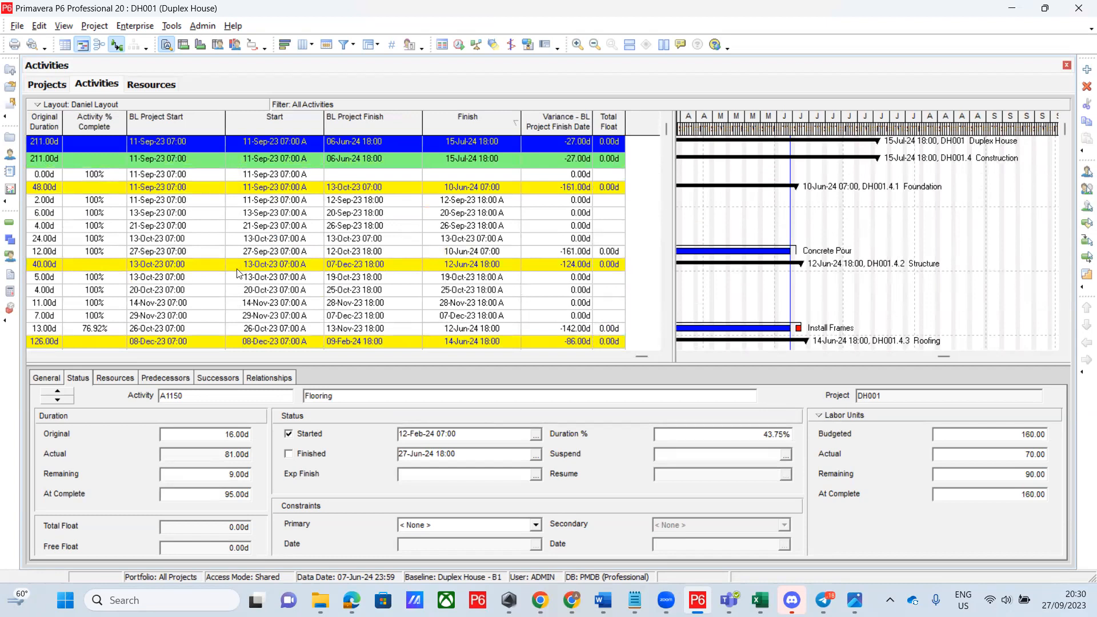
left_click(464, 252)
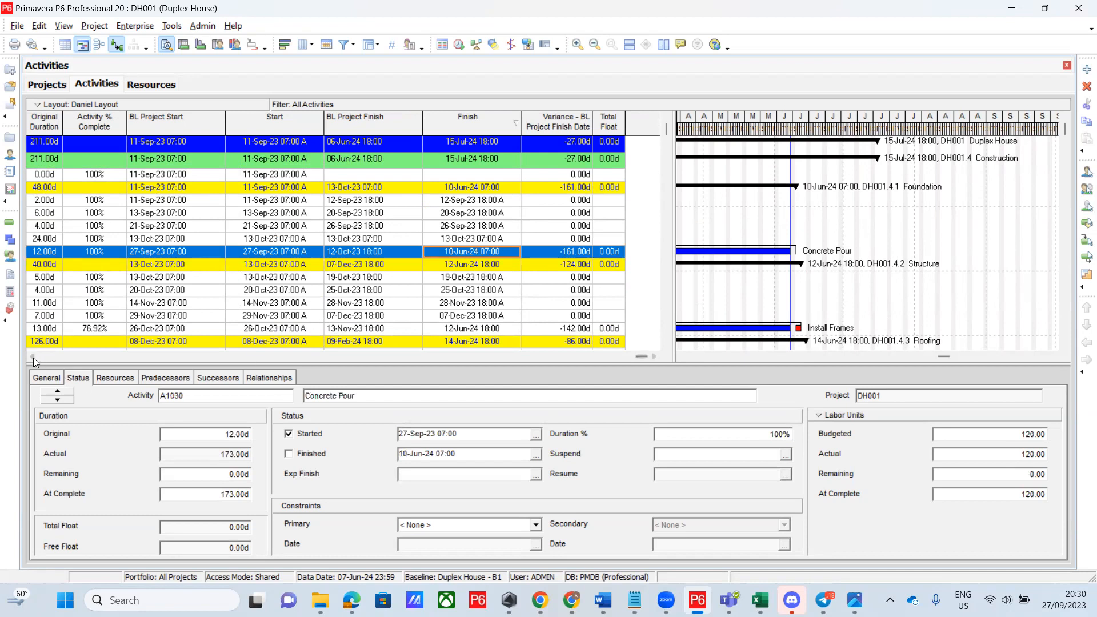
left_click(33, 358)
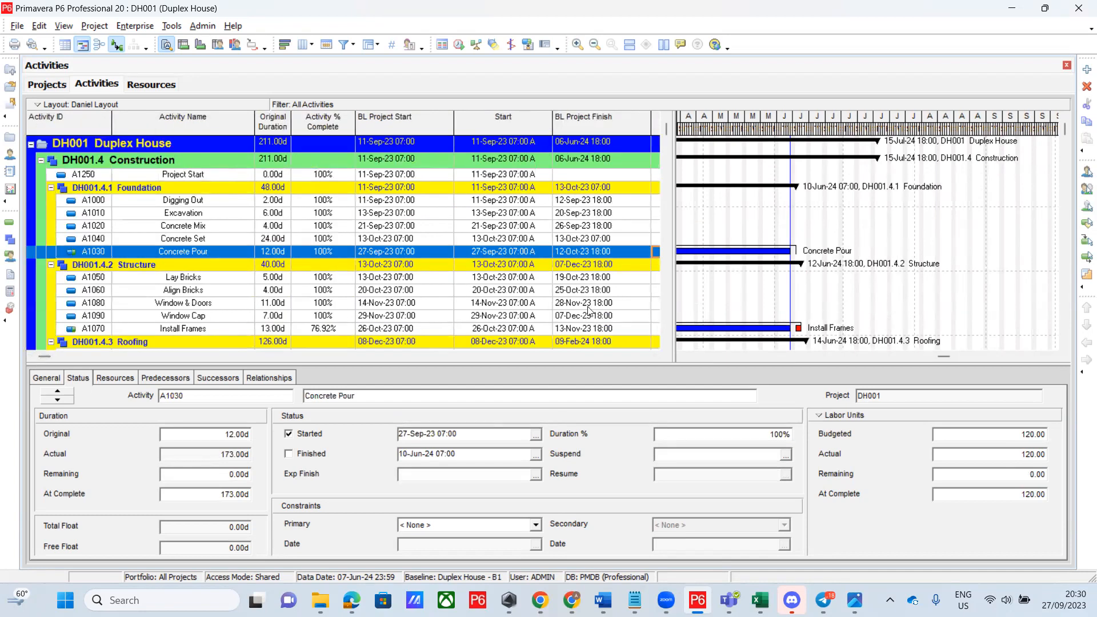
left_click(666, 344)
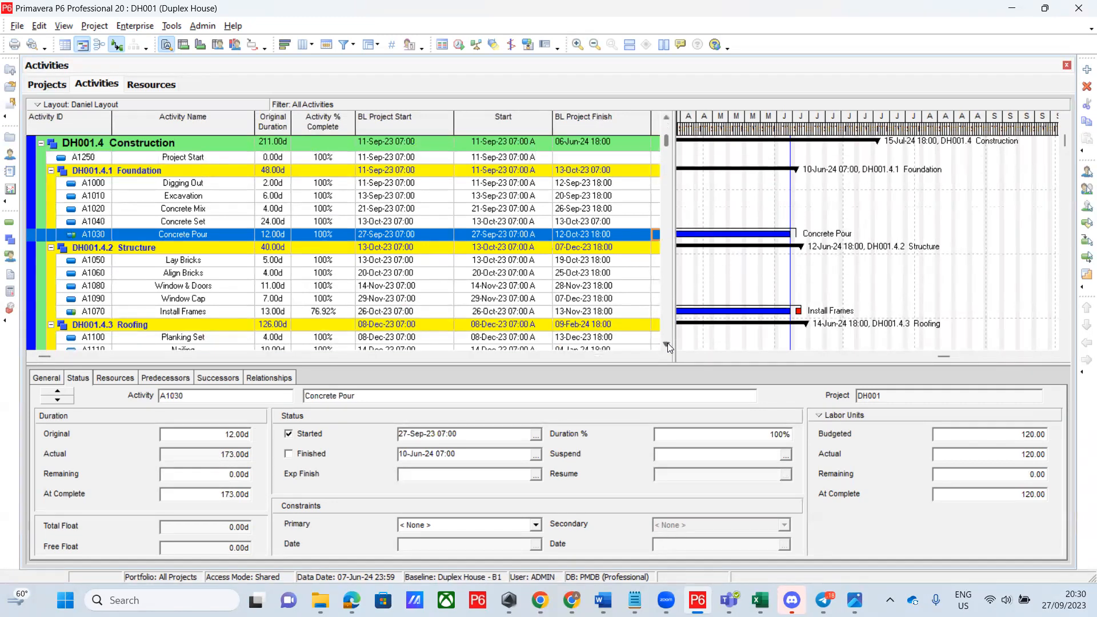
Scroll down to Flooring (A1150), select it, and bring its -79 day baseline finish variance into view
left_click(667, 344)
left_click(667, 344)
left_click(667, 344)
left_click(667, 345)
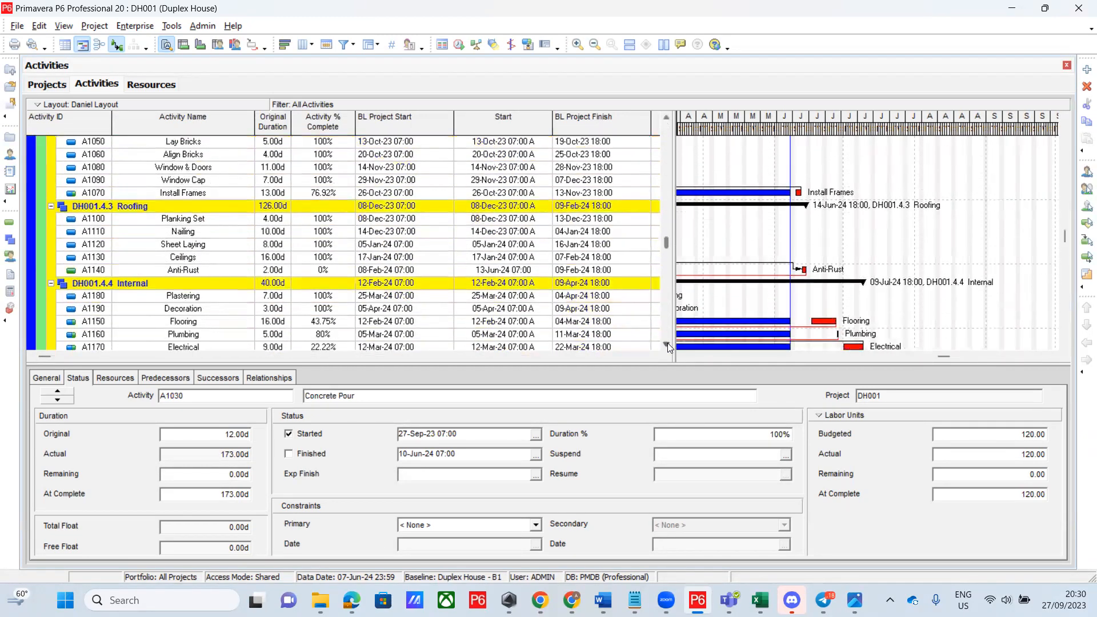
left_click(437, 324)
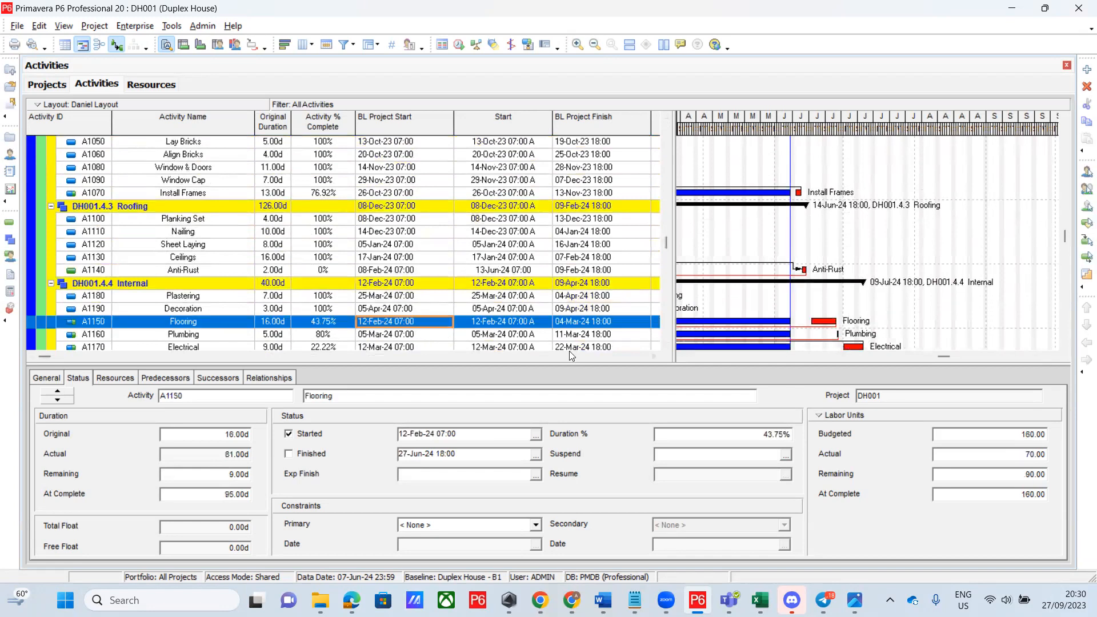
left_click(655, 357)
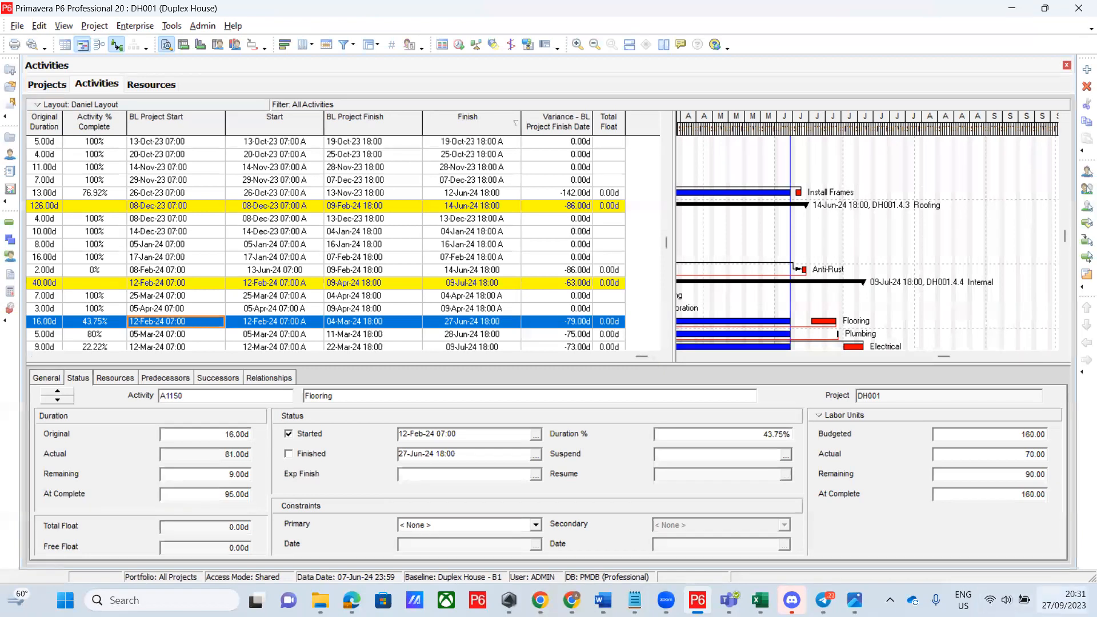
Check dates on the Windows calendar by paging ahead to March 2024, then reopen it
left_click(1040, 592)
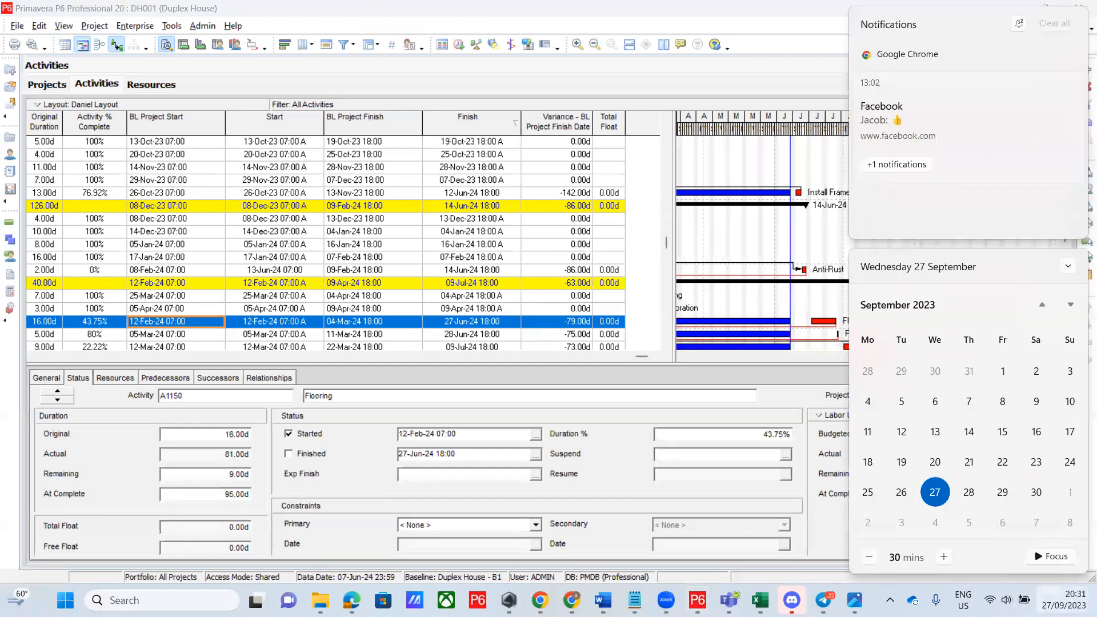
left_click(1062, 308)
left_click(1062, 308)
left_click(1062, 308)
left_click(1062, 309)
left_click(1062, 309)
left_click(1062, 308)
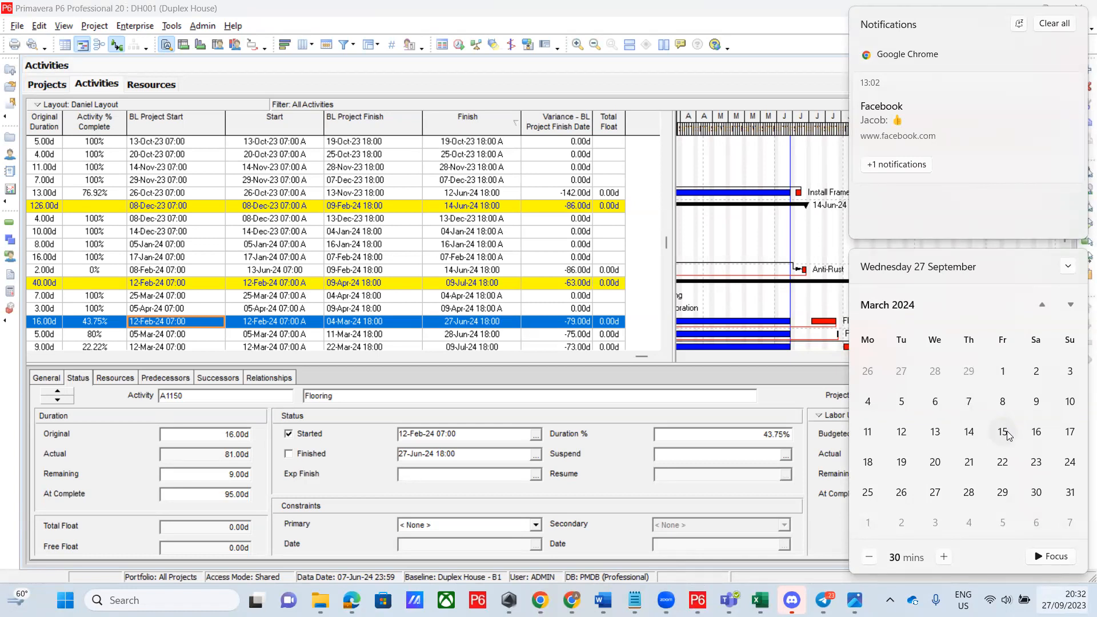
left_click(608, 24)
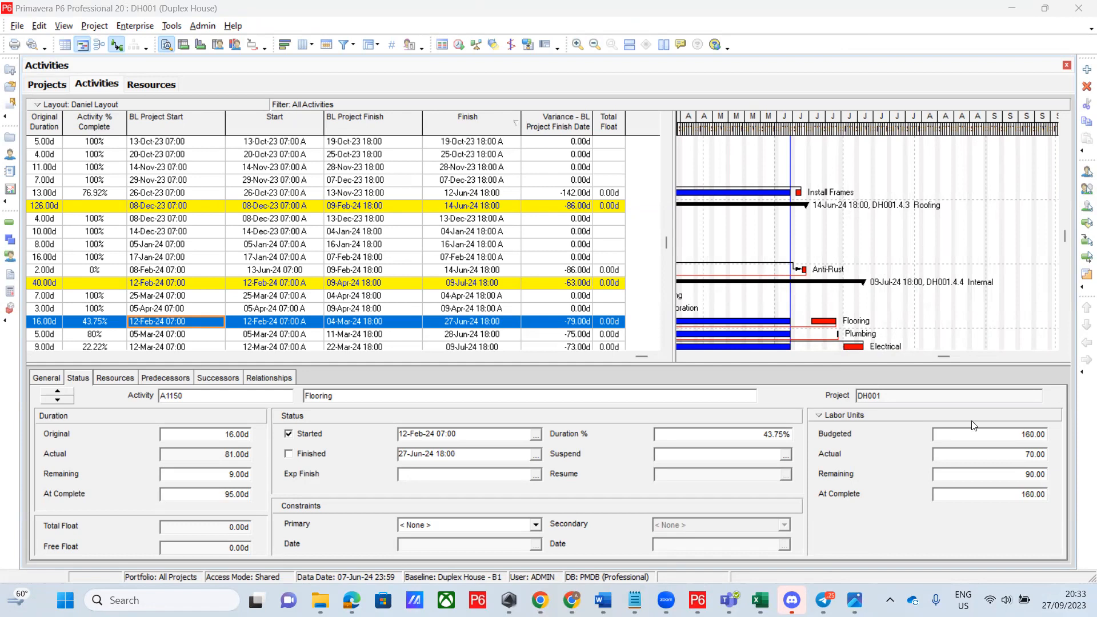
left_click(1064, 600)
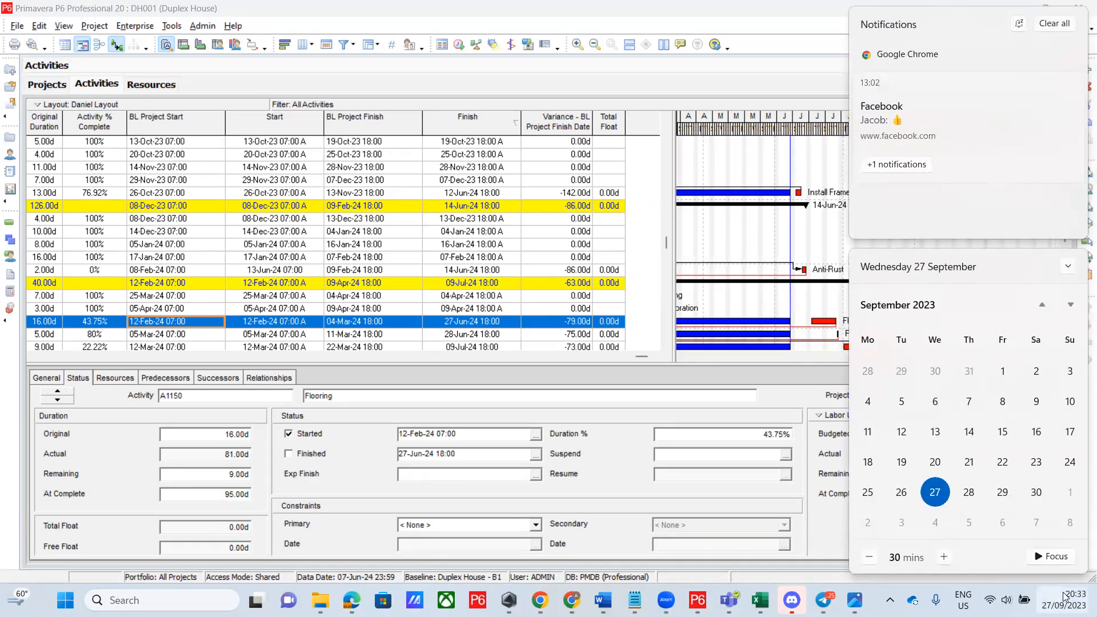
left_click(1072, 307)
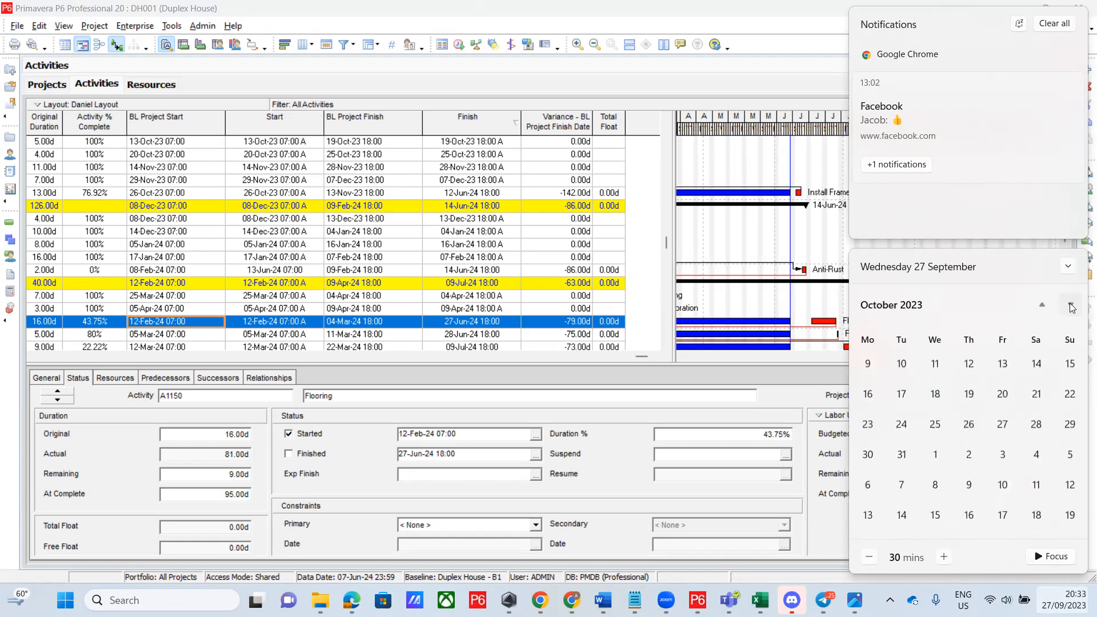
left_click(1072, 308)
left_click(1072, 307)
left_click(1073, 308)
left_click(1073, 308)
left_click(1073, 308)
left_click(1073, 308)
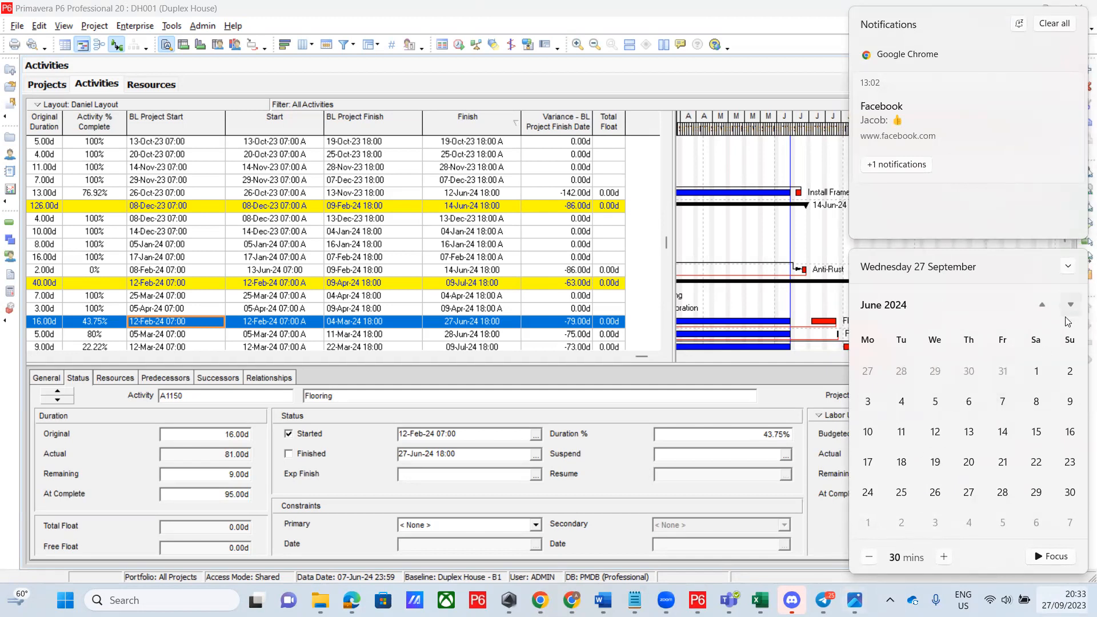
Select the 5x10 global calendar, then show Flooring's General details with its 5x10 activity calendar
mouse_move(760, 601)
left_click(137, 25)
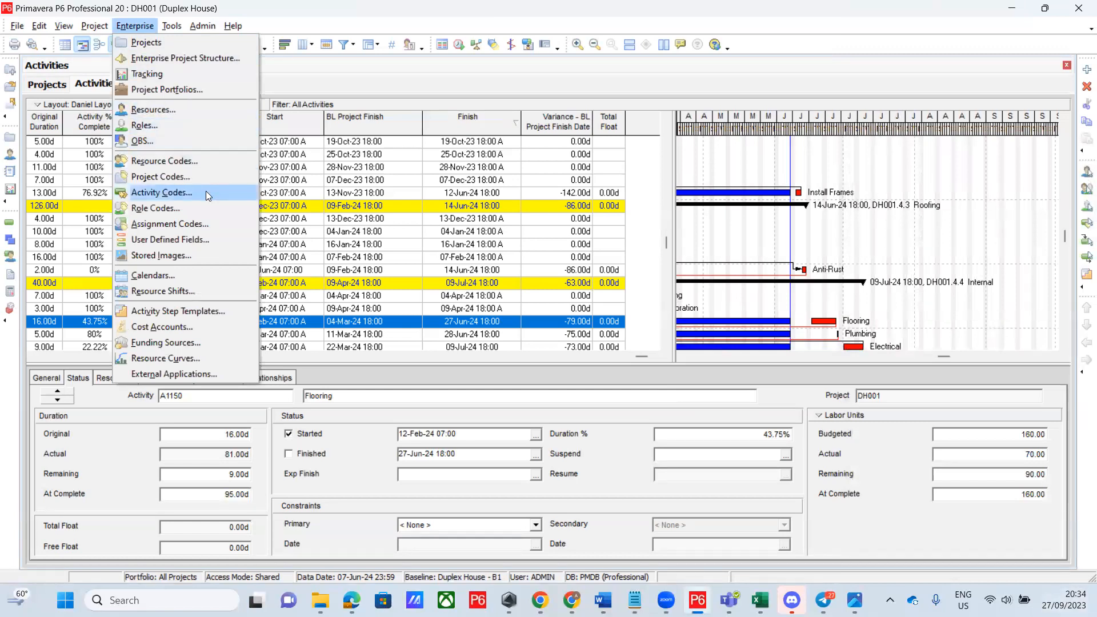
left_click(200, 273)
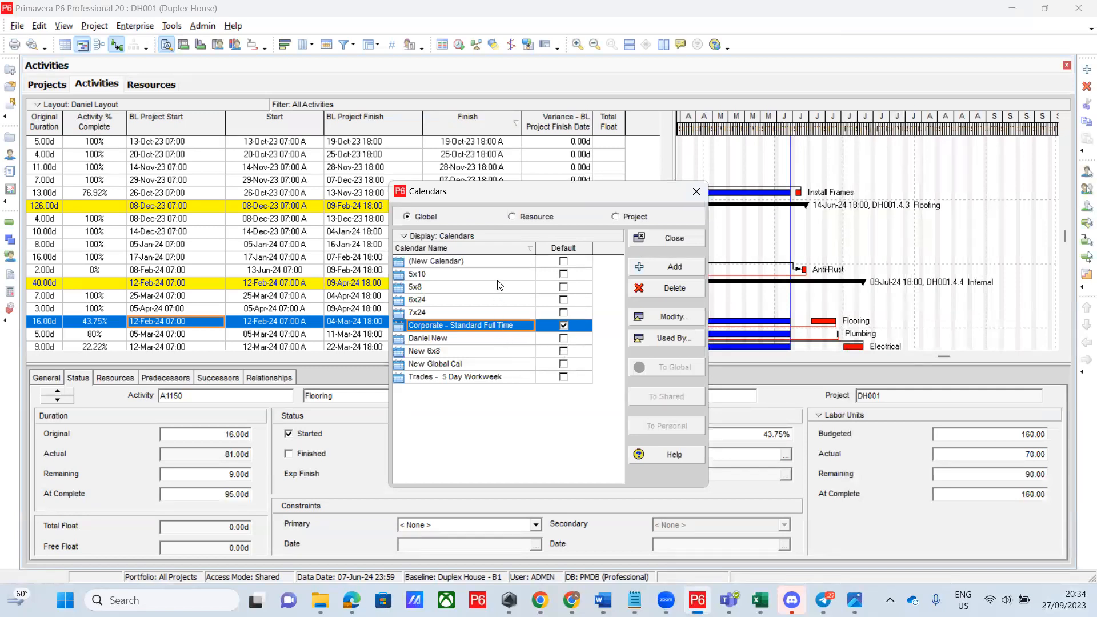
left_click(674, 238)
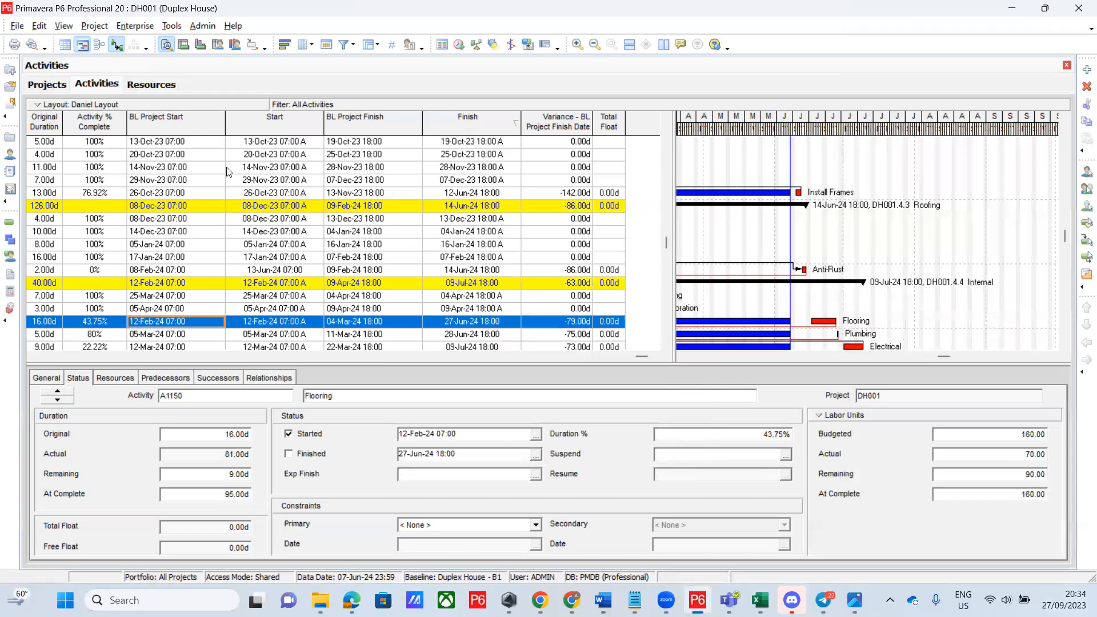
left_click(143, 26)
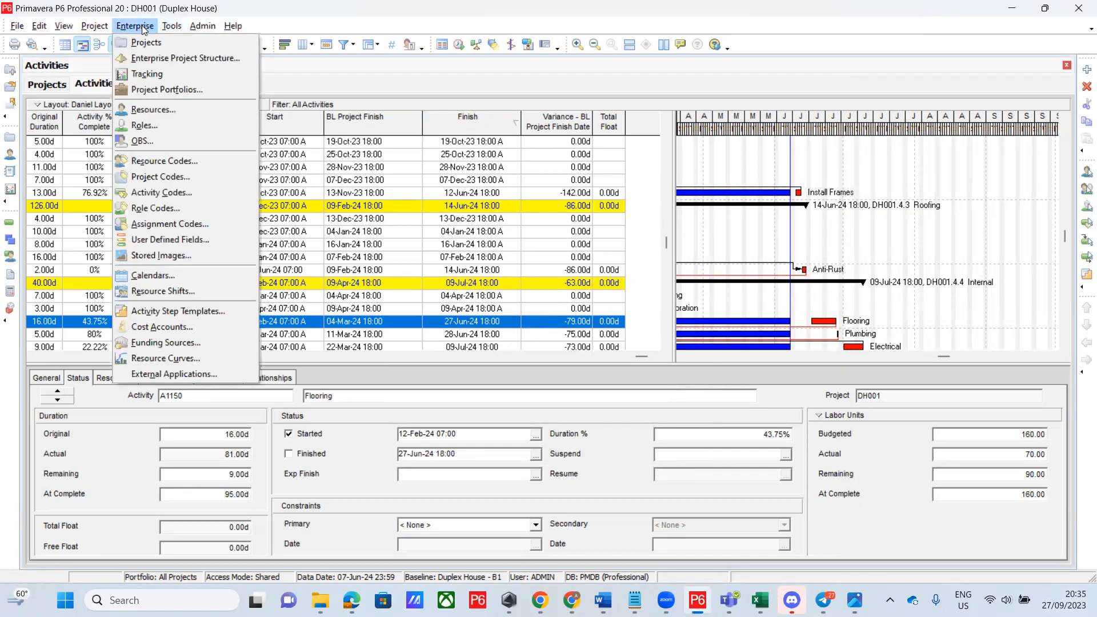
left_click(189, 276)
left_click(489, 275)
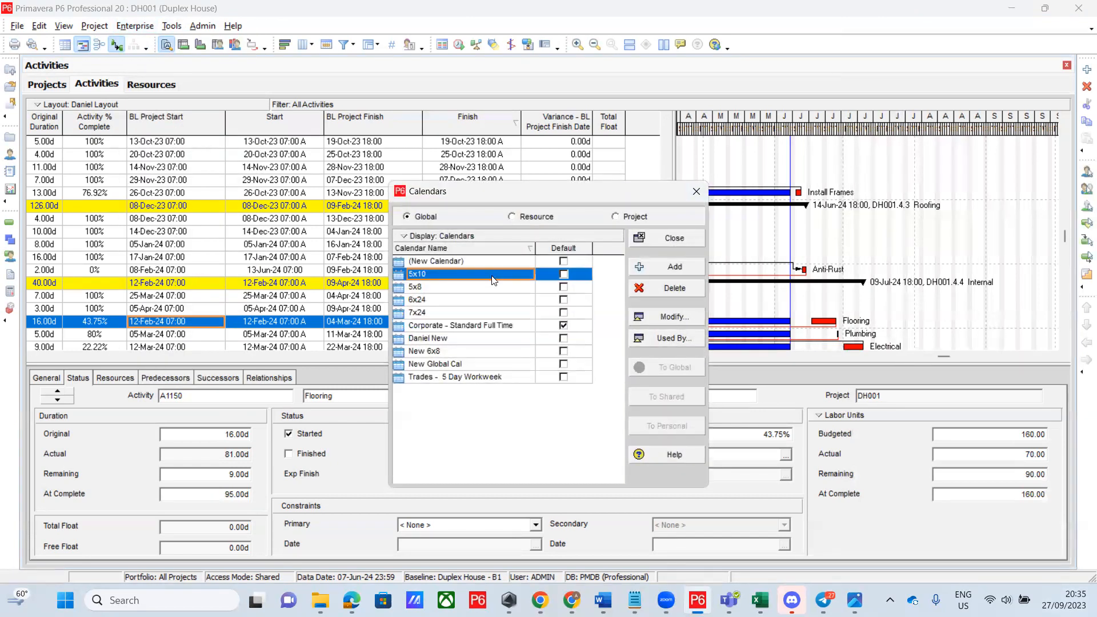
left_click(698, 193)
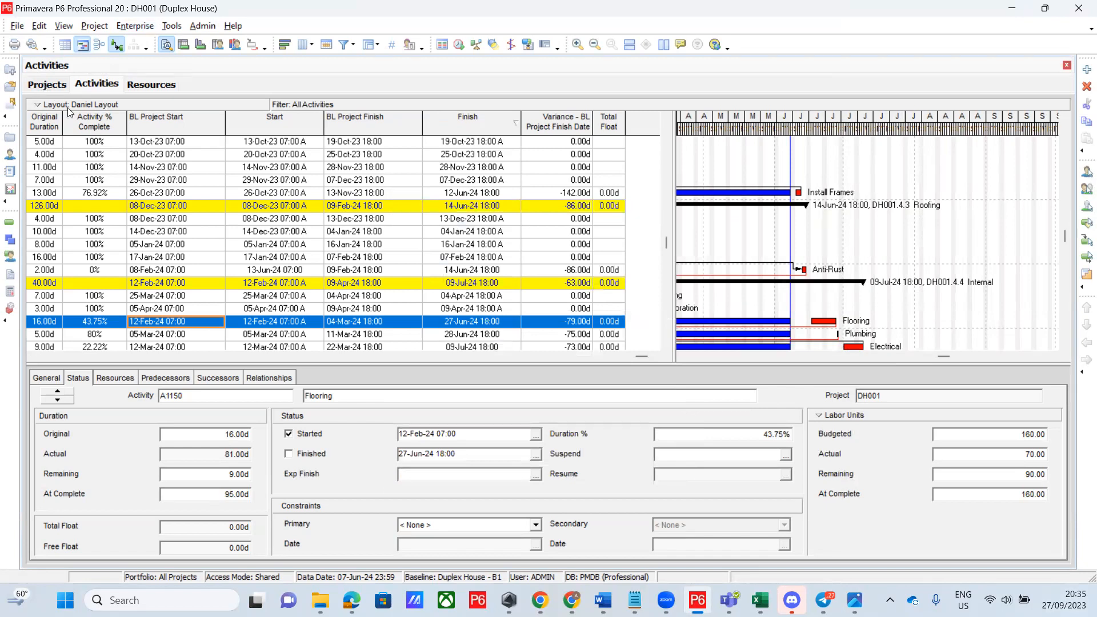
left_click(47, 380)
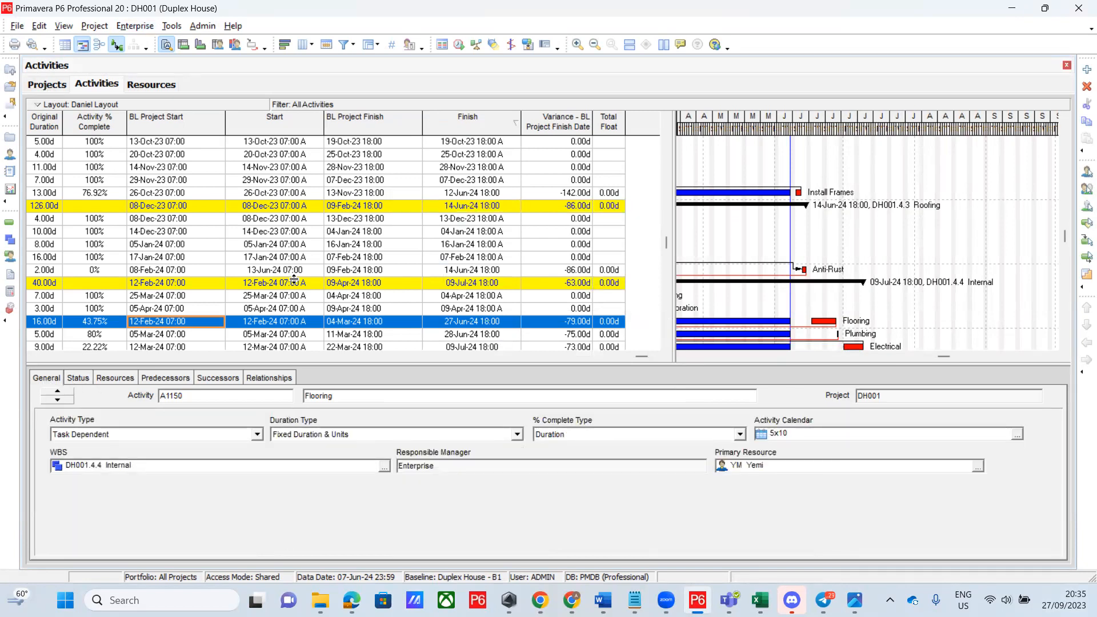
Open the 5x10 global calendar for modification and page forward to June 2024
left_click(139, 27)
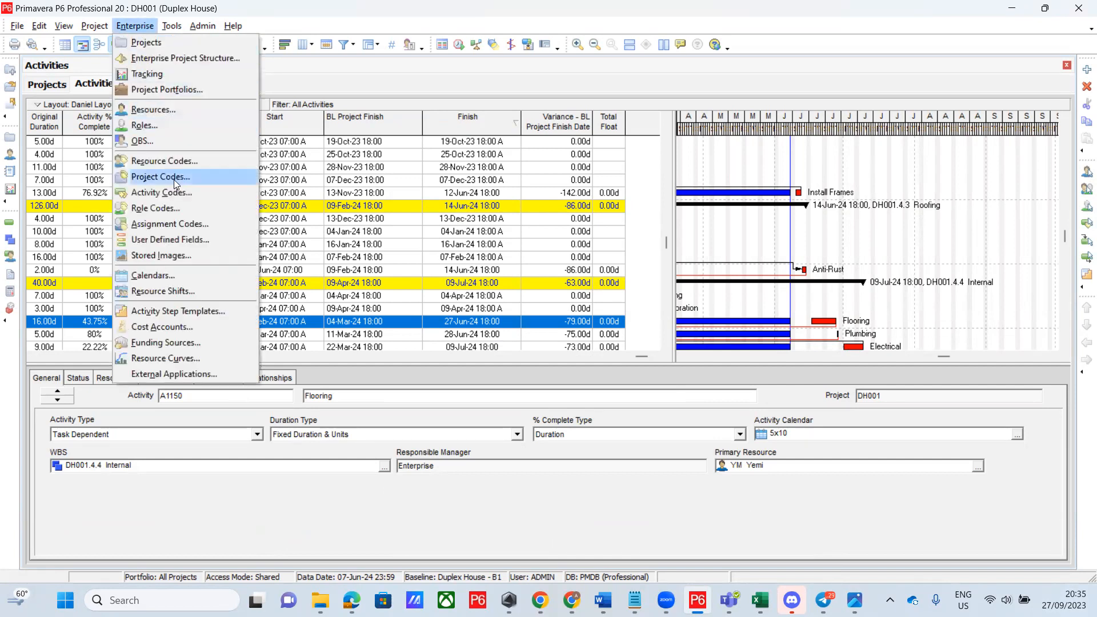
left_click(181, 278)
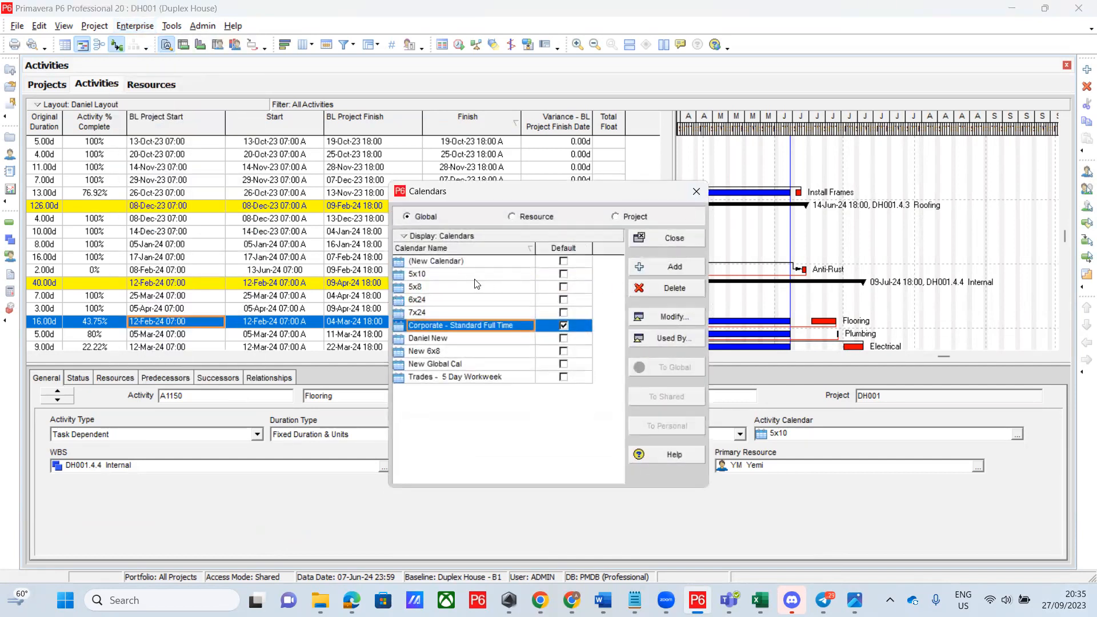
left_click(447, 276)
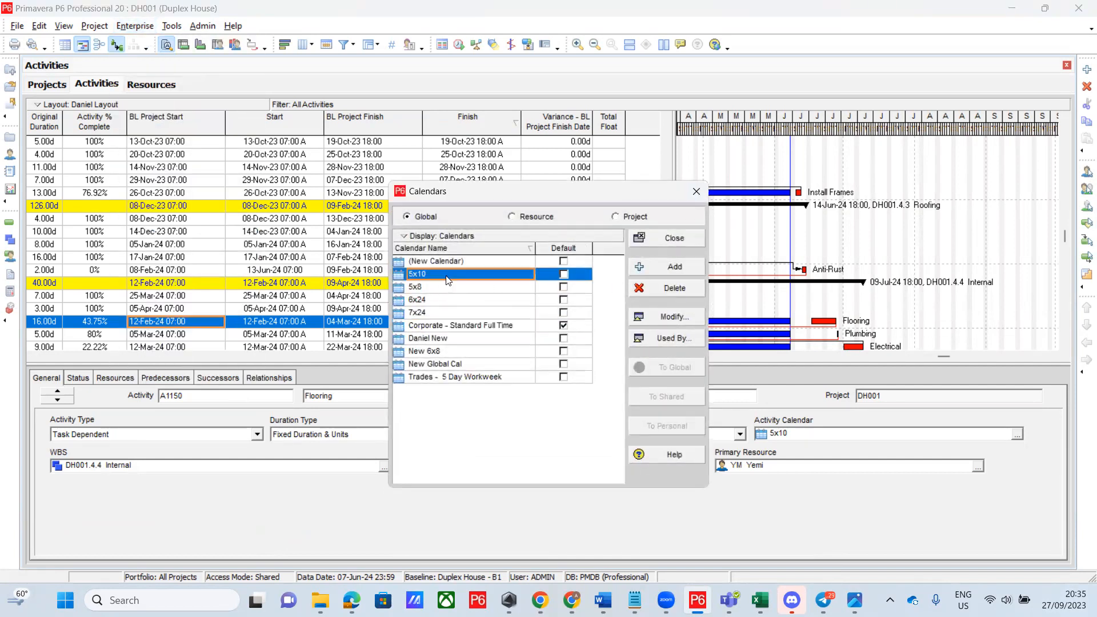
left_click(668, 316)
left_click(569, 206)
left_click(569, 205)
left_click(569, 206)
left_click(568, 206)
left_click(568, 206)
left_click(569, 205)
left_click(570, 206)
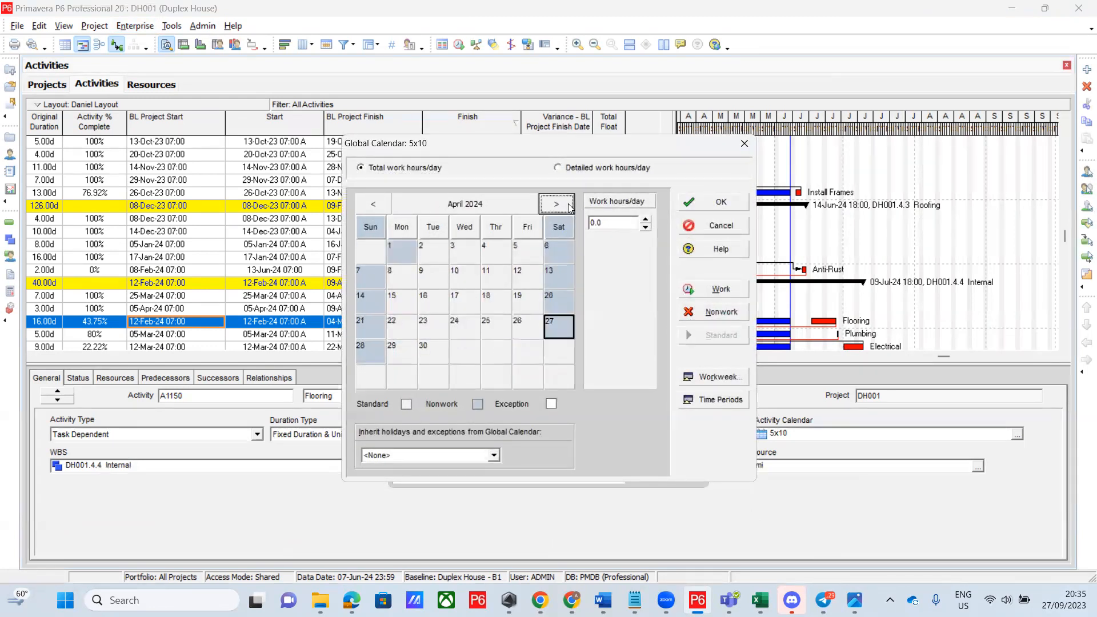
left_click(570, 206)
left_click(569, 206)
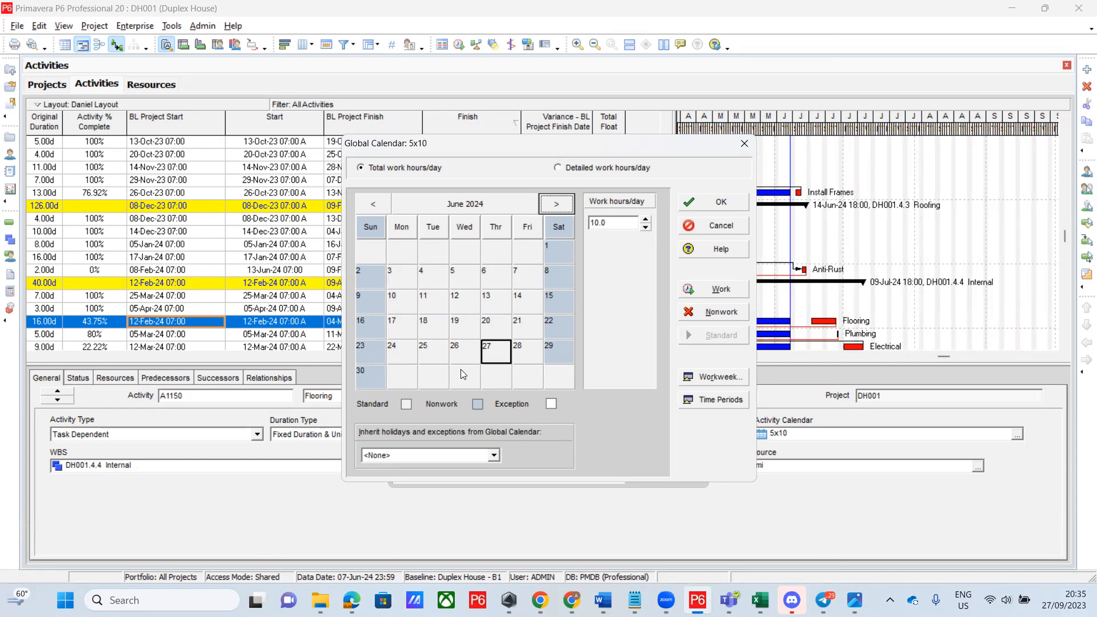
Page the 5x10 calendar back to June 2023
left_click(381, 205)
left_click(381, 206)
left_click(382, 206)
left_click(382, 205)
left_click(382, 205)
left_click(381, 206)
left_click(381, 206)
left_click(381, 205)
left_click(382, 206)
left_click(381, 206)
left_click(383, 206)
left_click(382, 206)
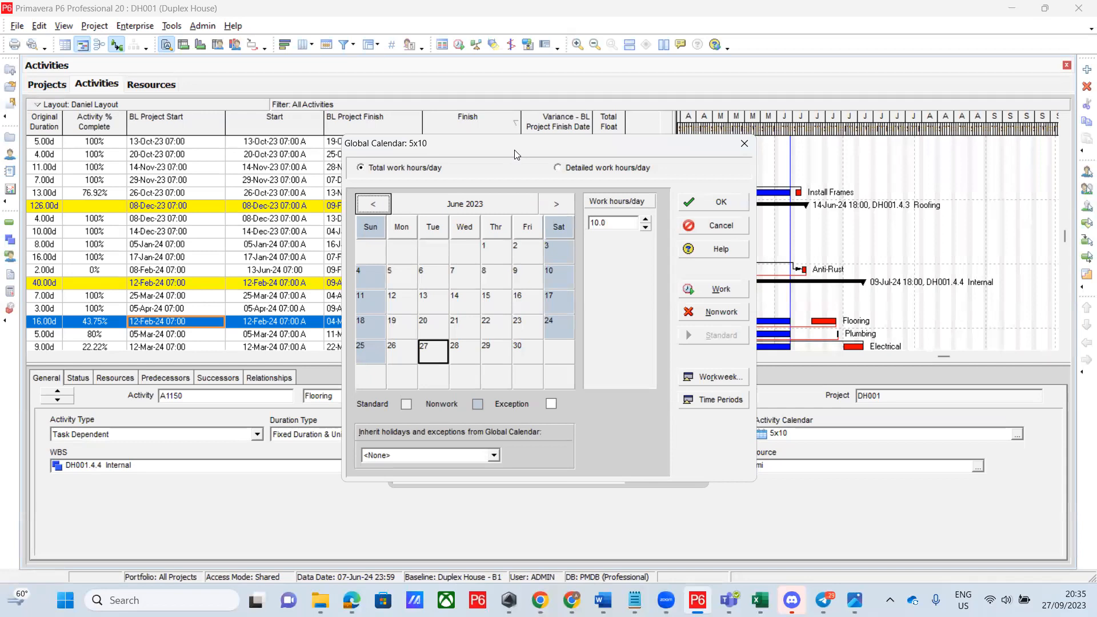
Move the 5x10 calendar aside, page forward toward June 2024, then close it
left_click_drag(531, 155, 607, 151)
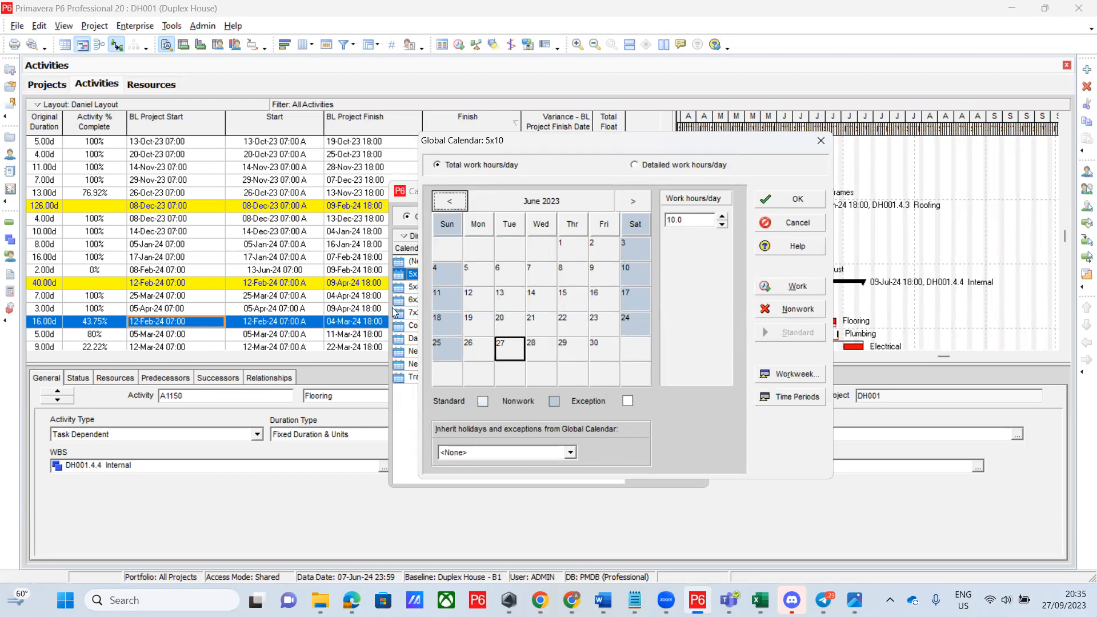
left_click(633, 200)
left_click(633, 200)
left_click(633, 201)
left_click(633, 201)
left_click(632, 201)
left_click(633, 201)
left_click(633, 201)
left_click(633, 200)
left_click(633, 201)
left_click(632, 201)
left_click(633, 201)
left_click(633, 201)
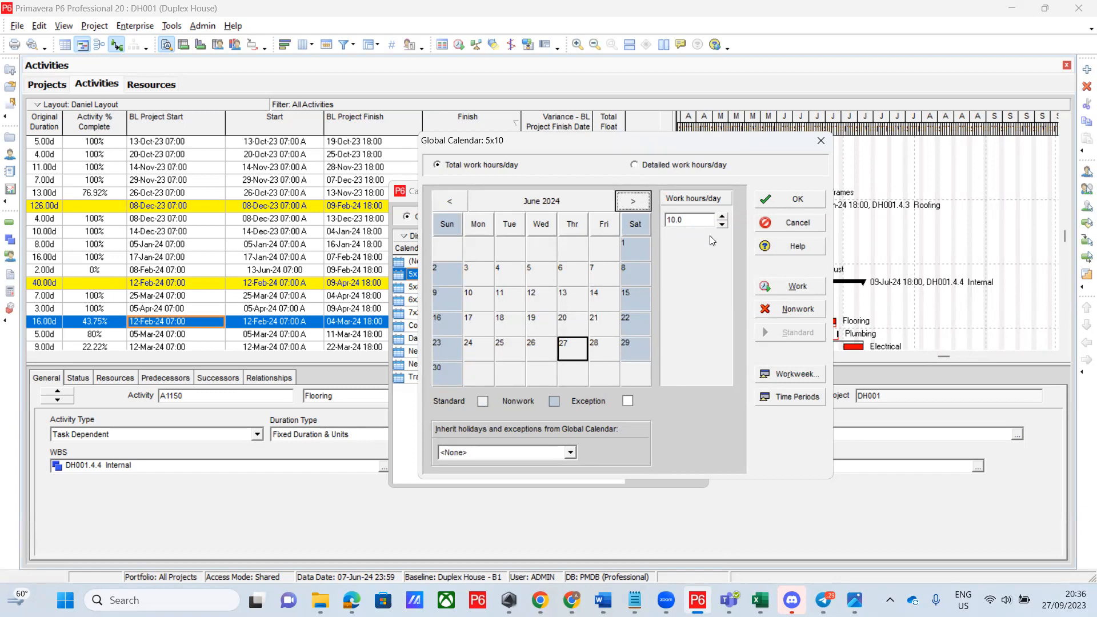
left_click(822, 141)
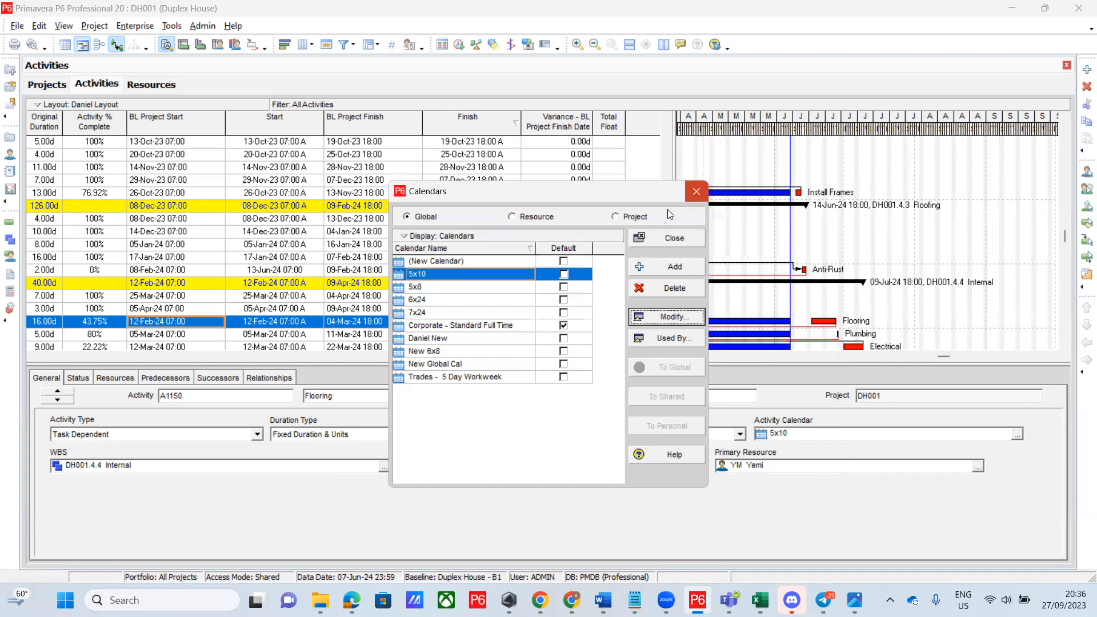
left_click(674, 238)
Show Flooring's Status details: 81.00d actual, 9.00d remaining, 95.00d at completion
left_click(78, 378)
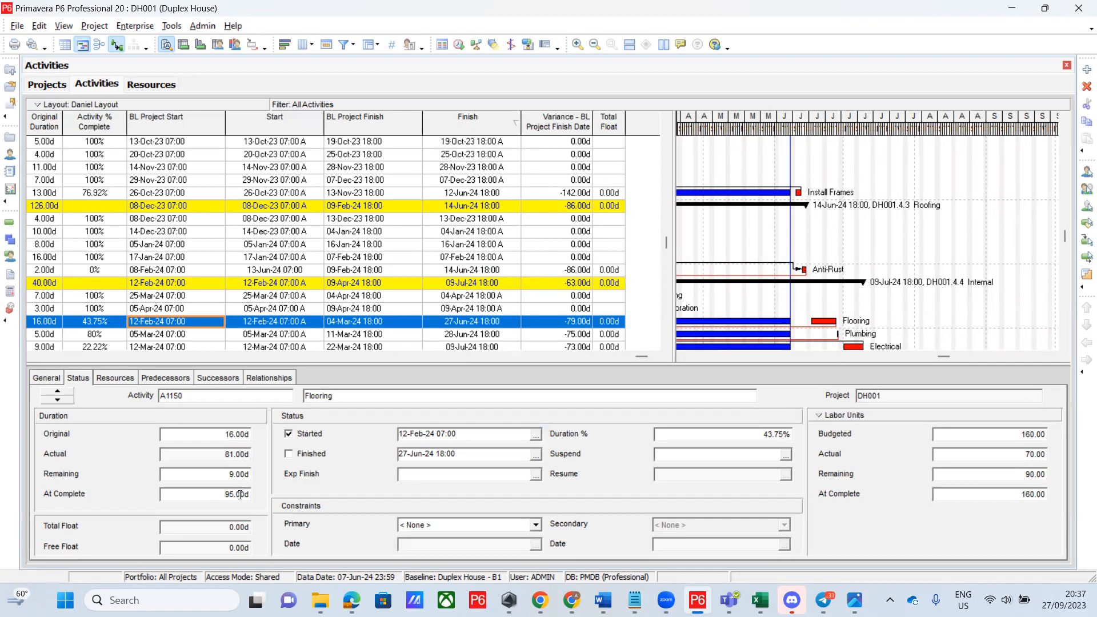
Replace Flooring's 95.00d At Complete duration with 90
left_click(241, 495)
key("BackSpace")
key("BackSpace")
key("BackSpace")
key("BackSpace")
key("BackSpace")
key("BackSpace")
type("90")
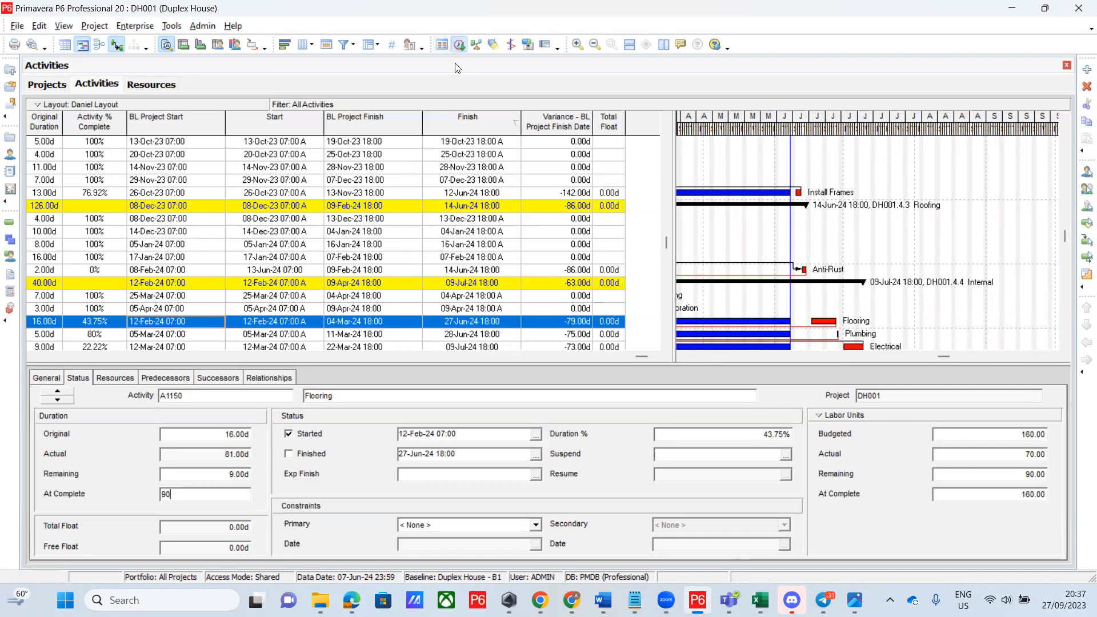
Reschedule the project so Flooring finishes 20-Jun-24 with a -74.00d variance
left_click(458, 44)
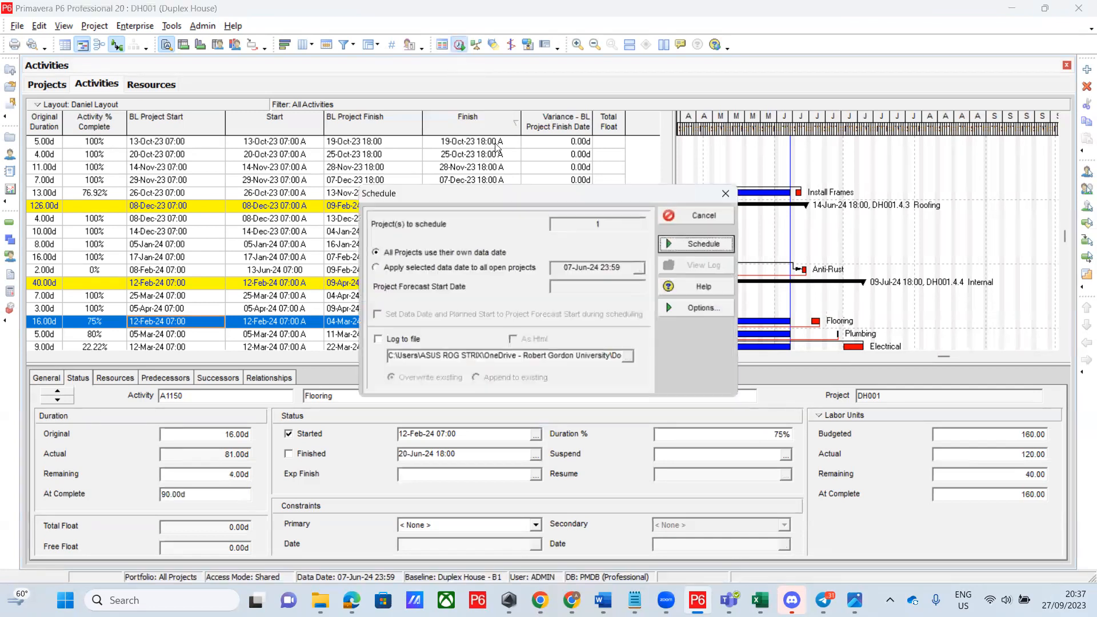
left_click(696, 244)
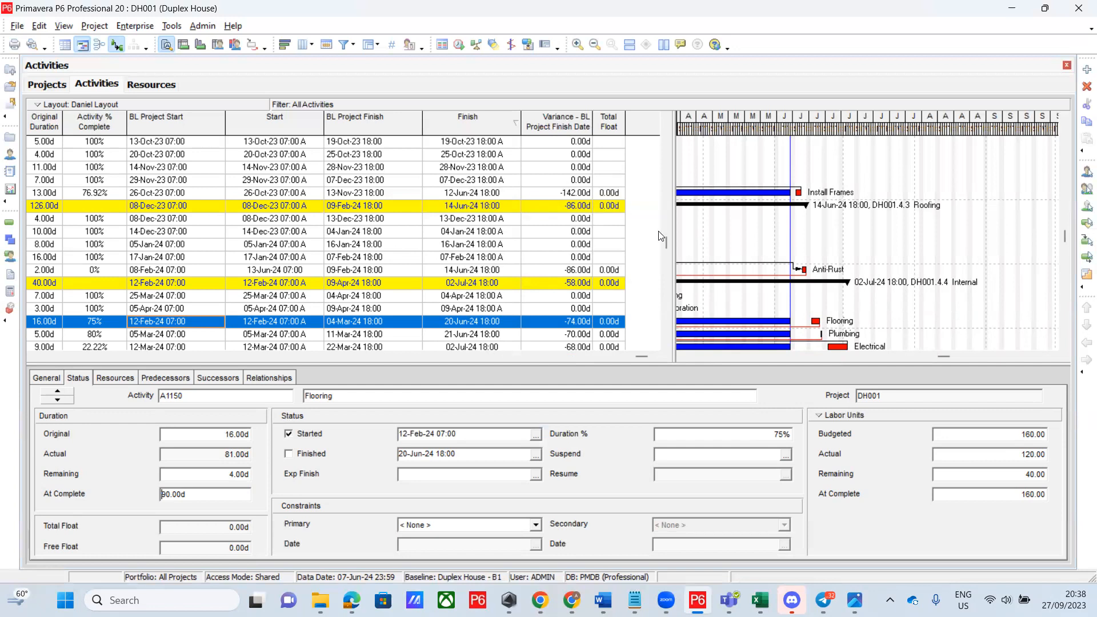
left_click_drag(667, 239, 670, 133)
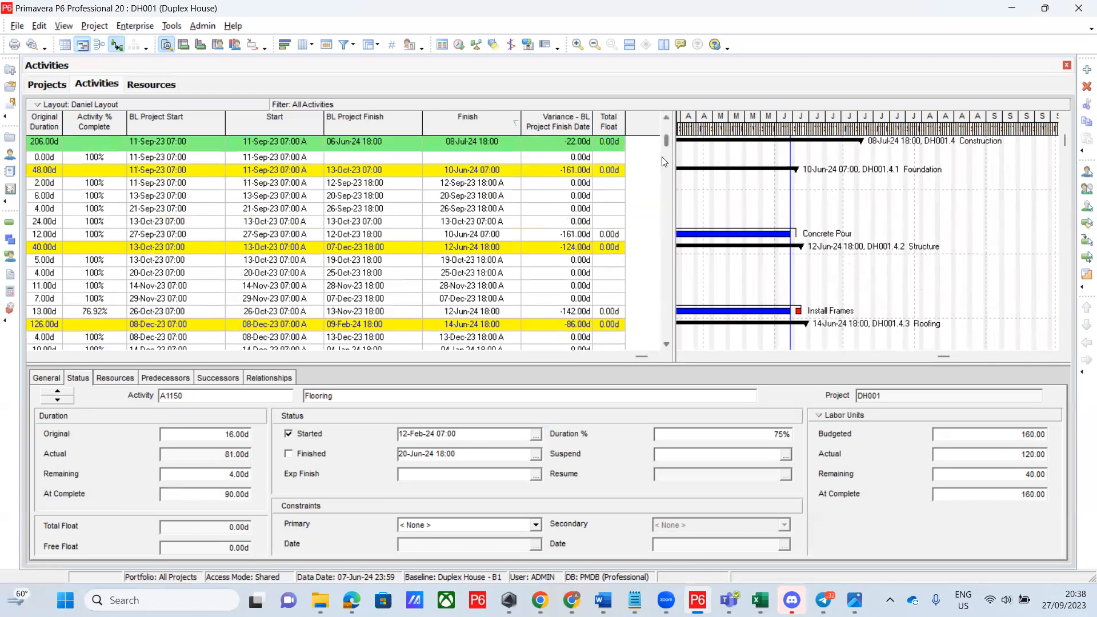
left_click_drag(666, 148, 662, 274)
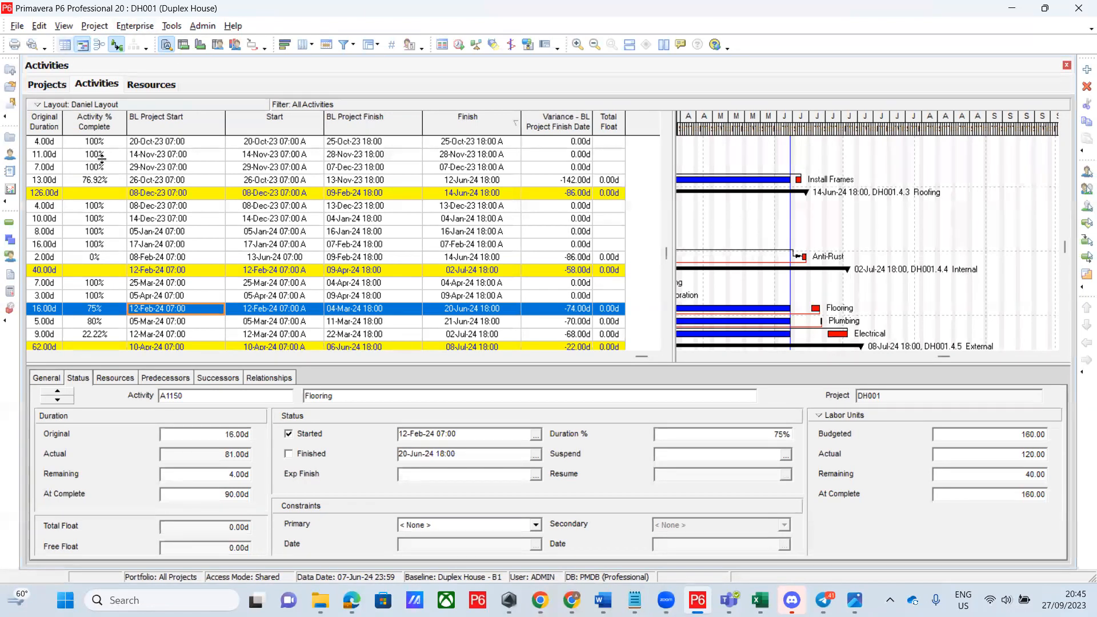
Set Flooring's % Complete Type to Physical and check that Physical % reads 0%
left_click(50, 378)
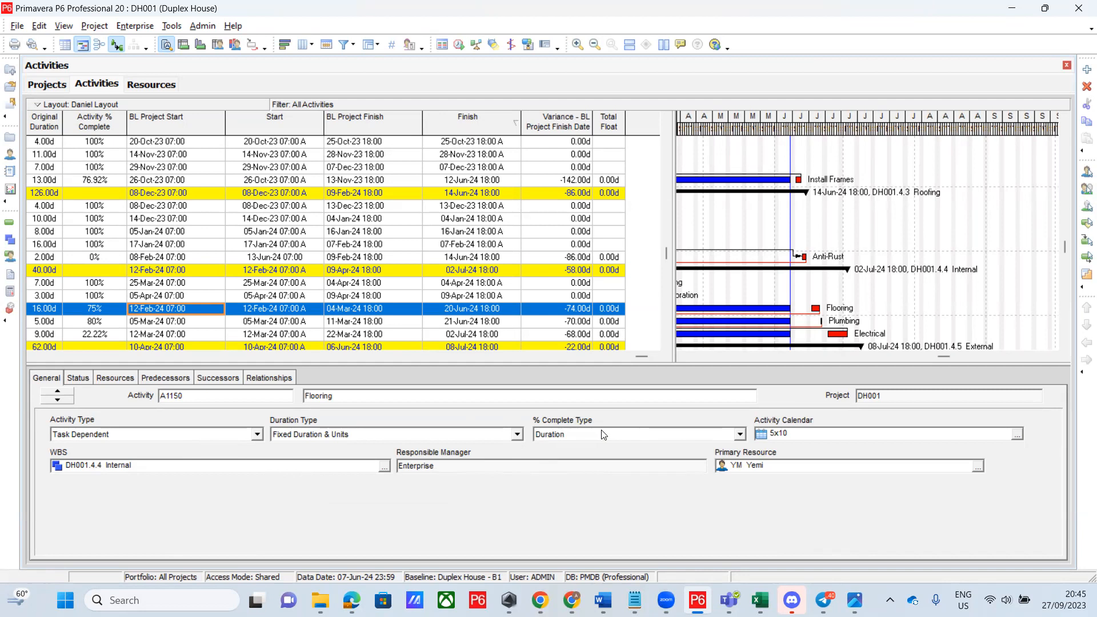
left_click(517, 435)
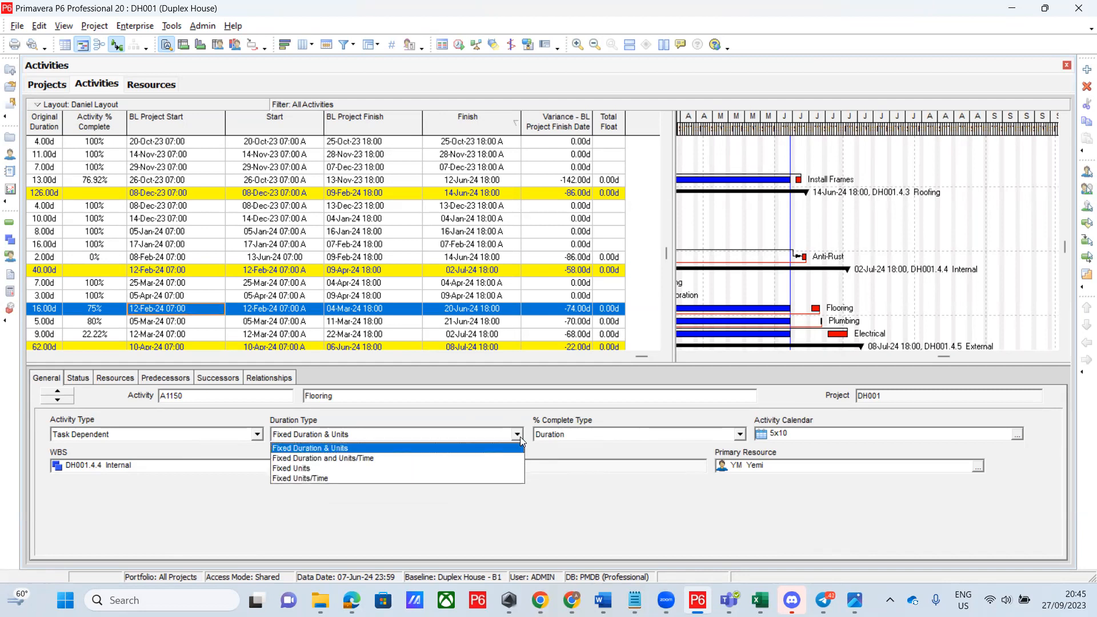
left_click(739, 433)
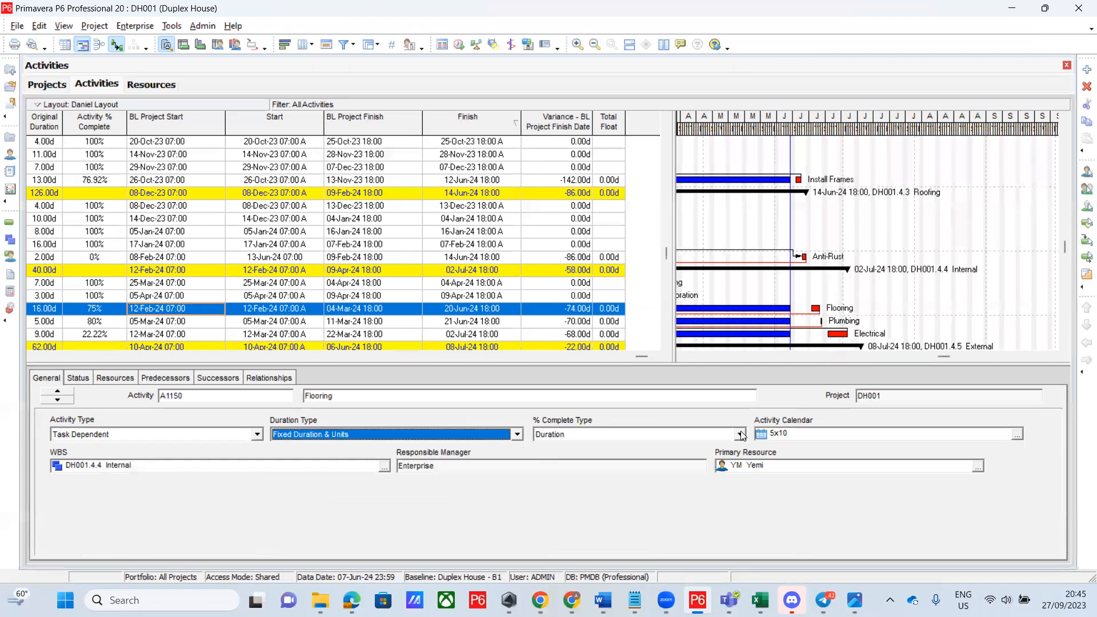
left_click(741, 435)
left_click(679, 464)
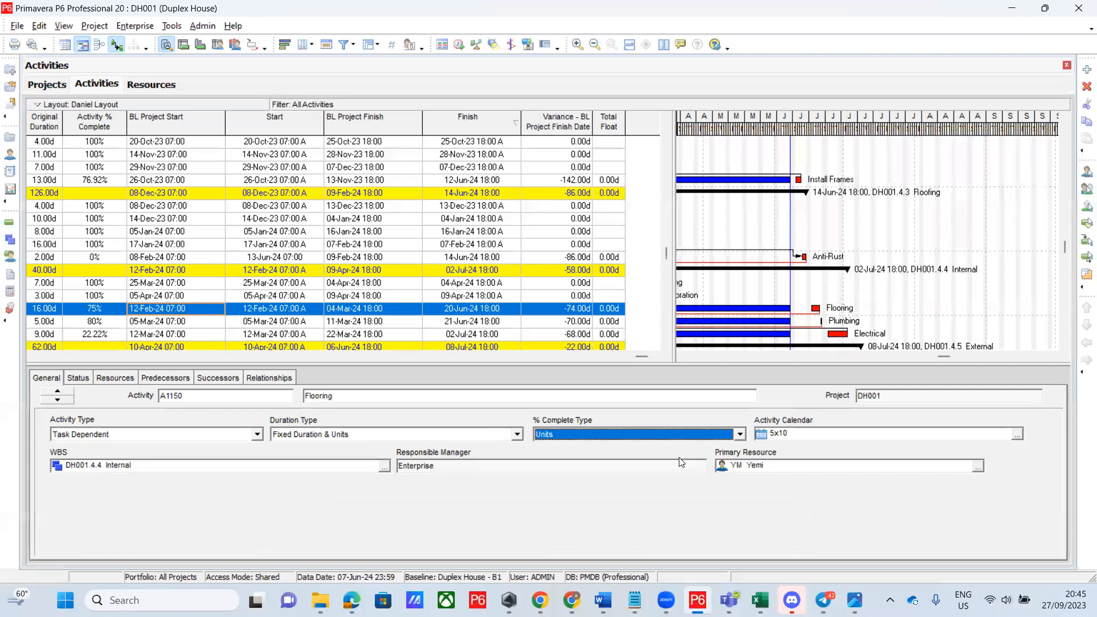
left_click(708, 434)
left_click(664, 454)
left_click(78, 378)
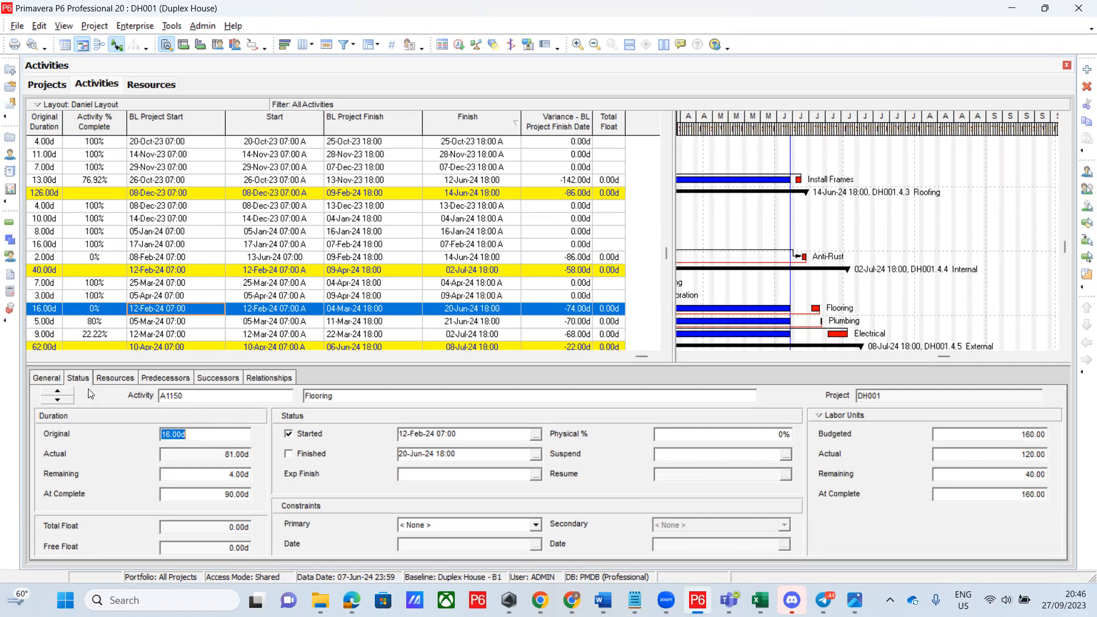
left_click(46, 377)
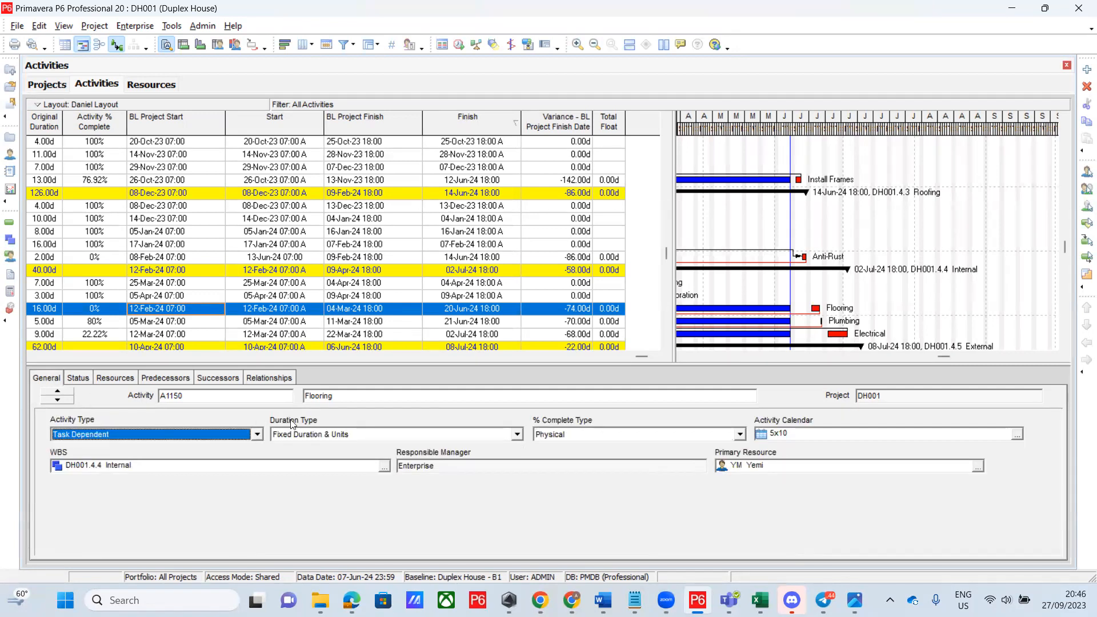
left_click(741, 435)
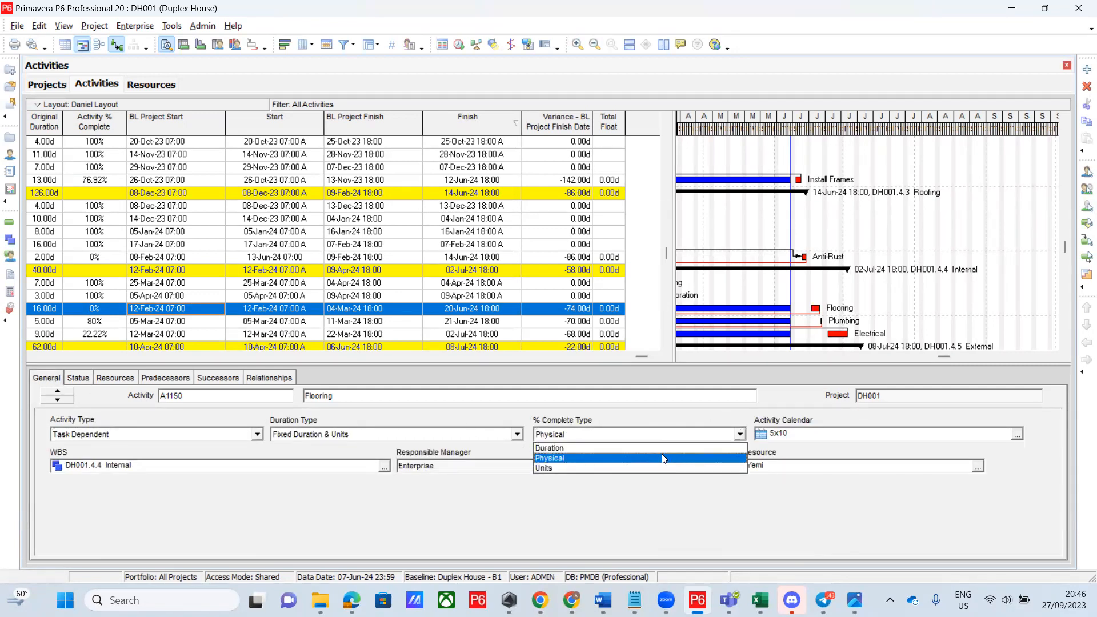
left_click(655, 448)
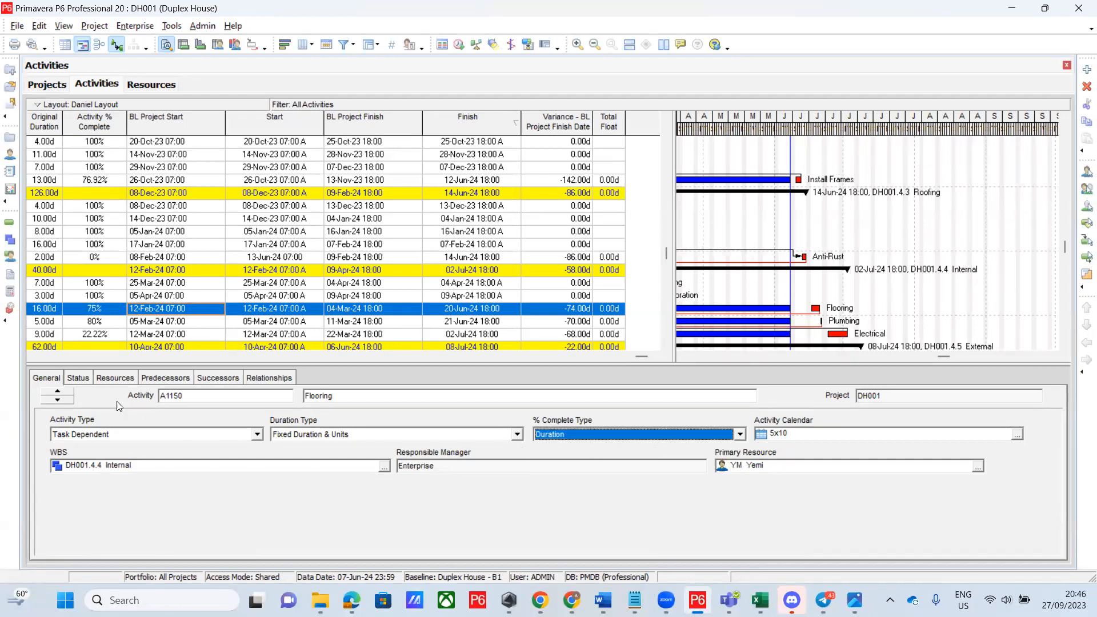
left_click(78, 378)
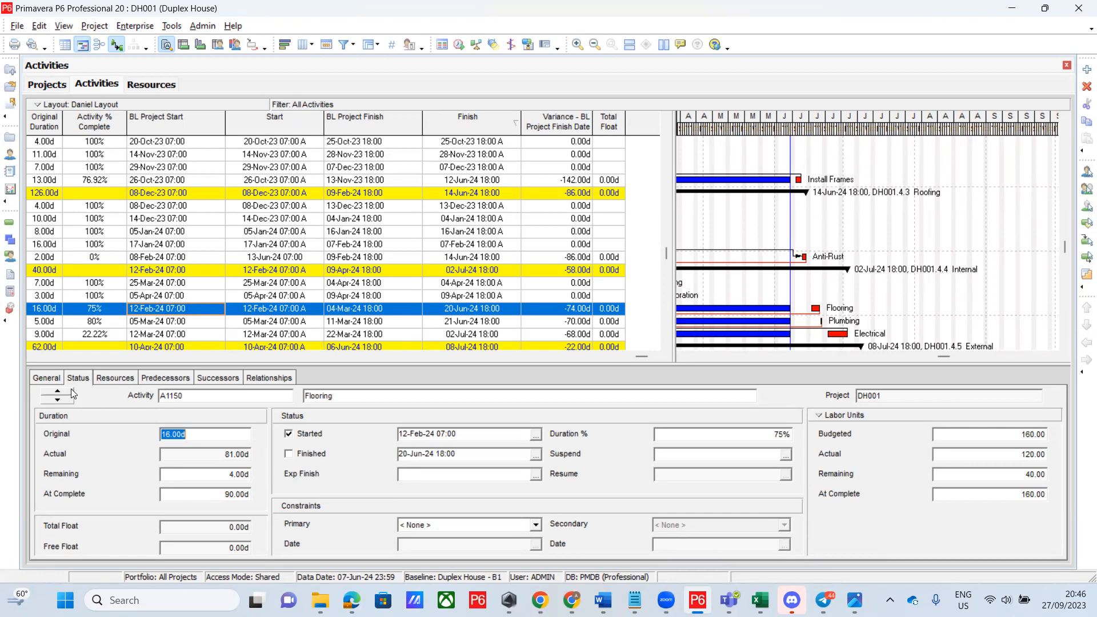
left_click(49, 379)
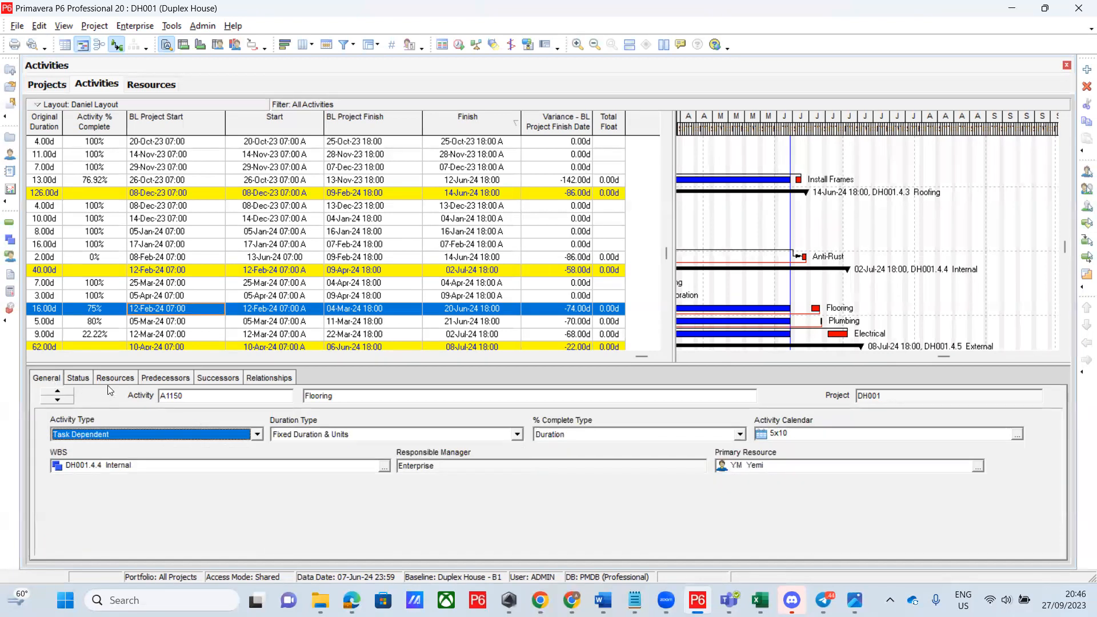
left_click(731, 437)
left_click(676, 454)
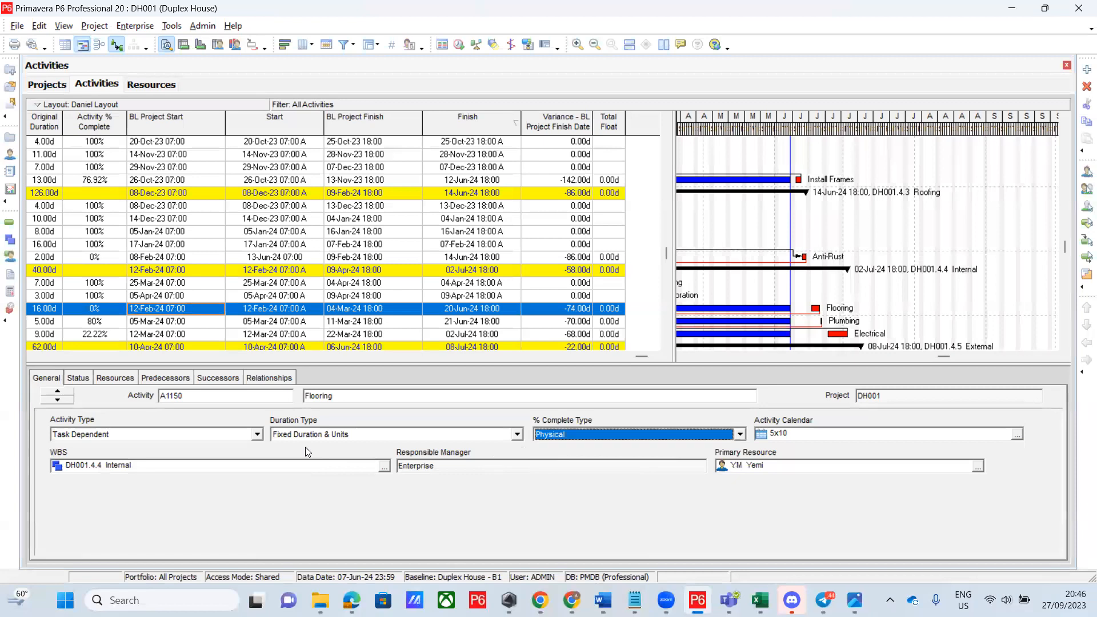
left_click(78, 377)
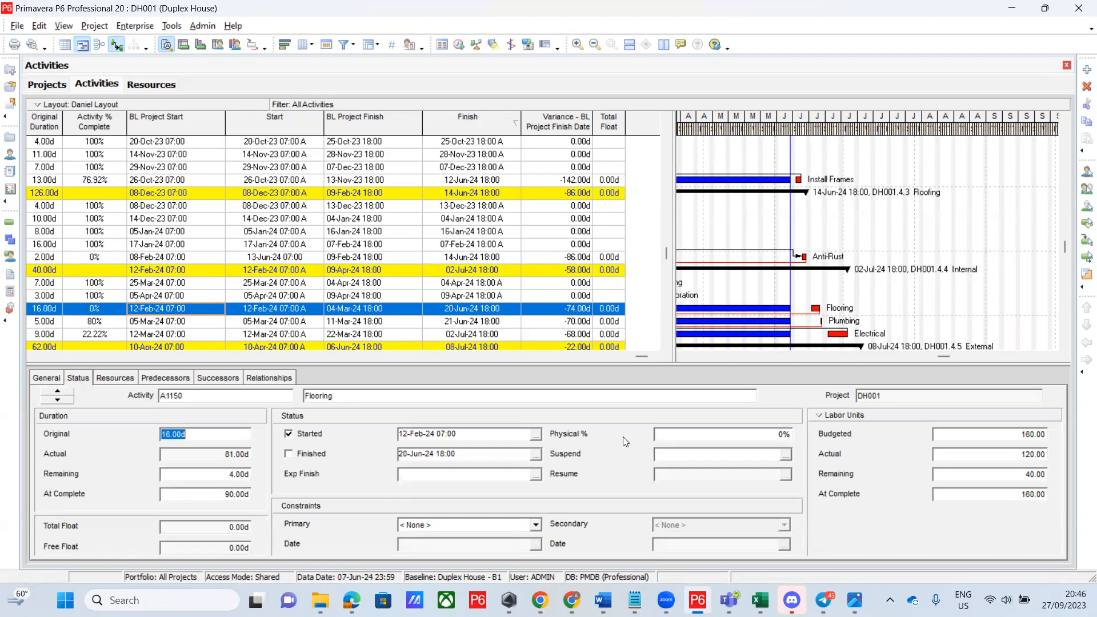
Enter 20 as Flooring's Physical % and scroll the activity table left
left_click(717, 434)
key("BackSpace")
key("BackSpace")
type("20")
left_click_drag(552, 368, 205, 392)
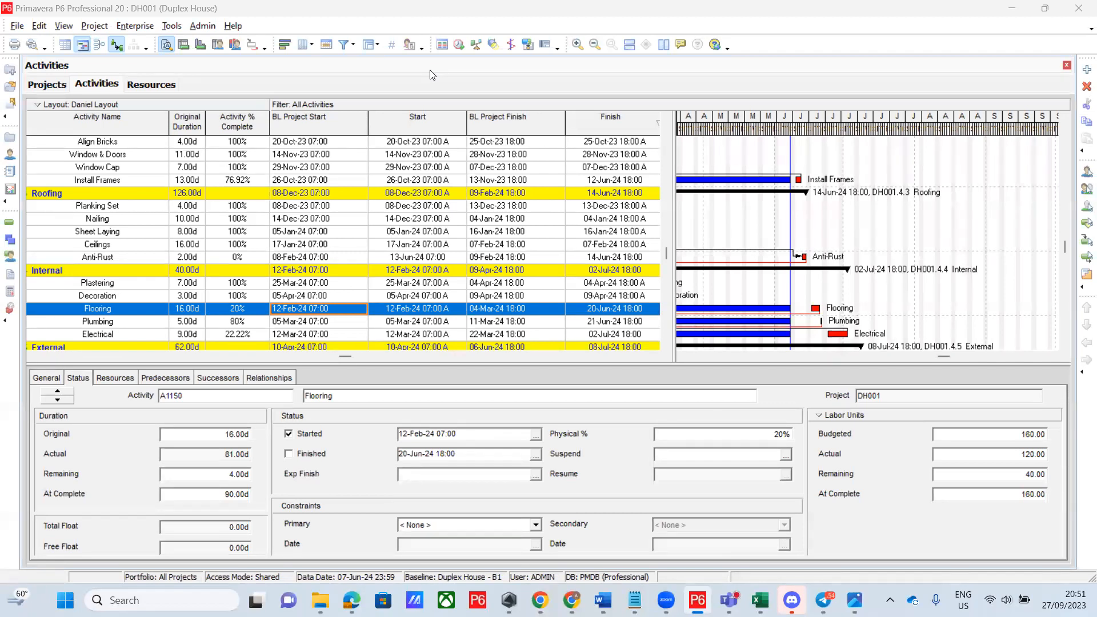
scroll(249, 160, "up", 3)
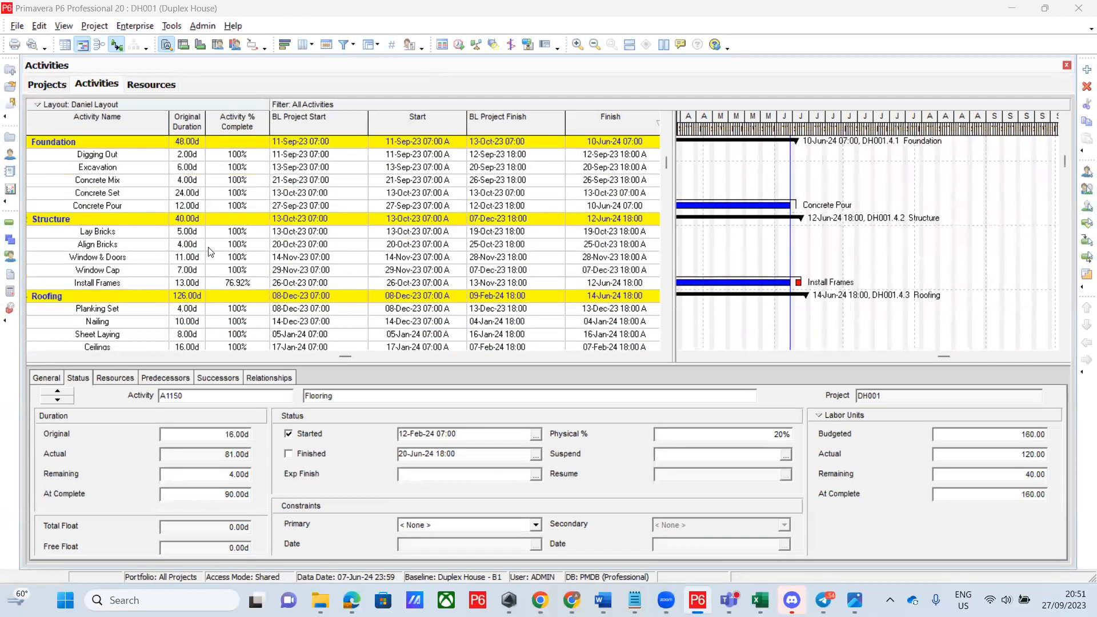
left_click(196, 284)
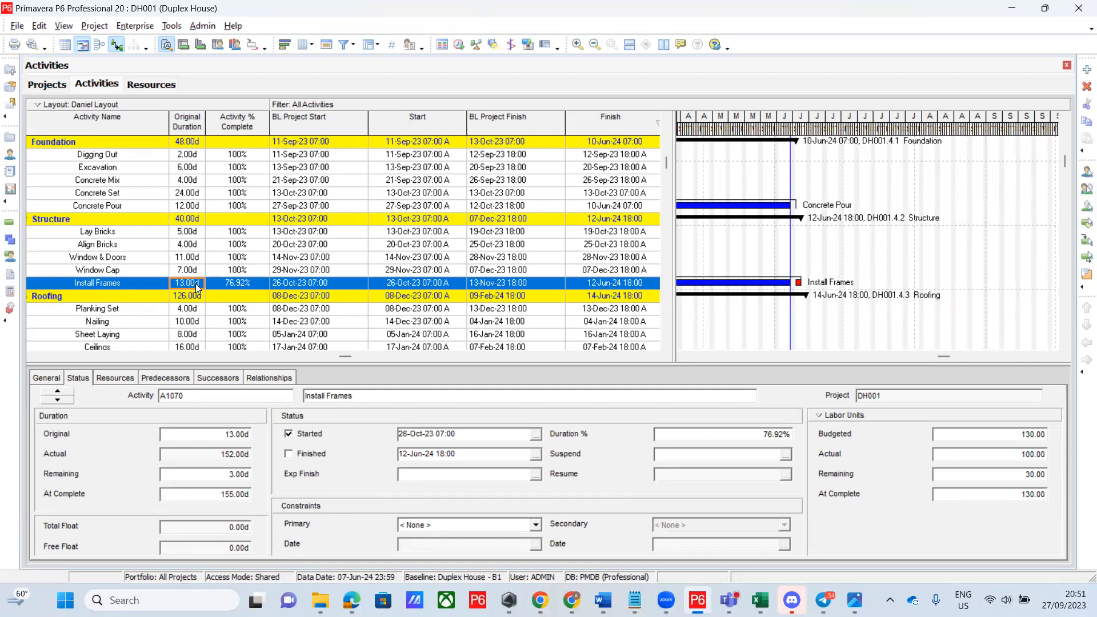
left_click(290, 456)
left_click(290, 455)
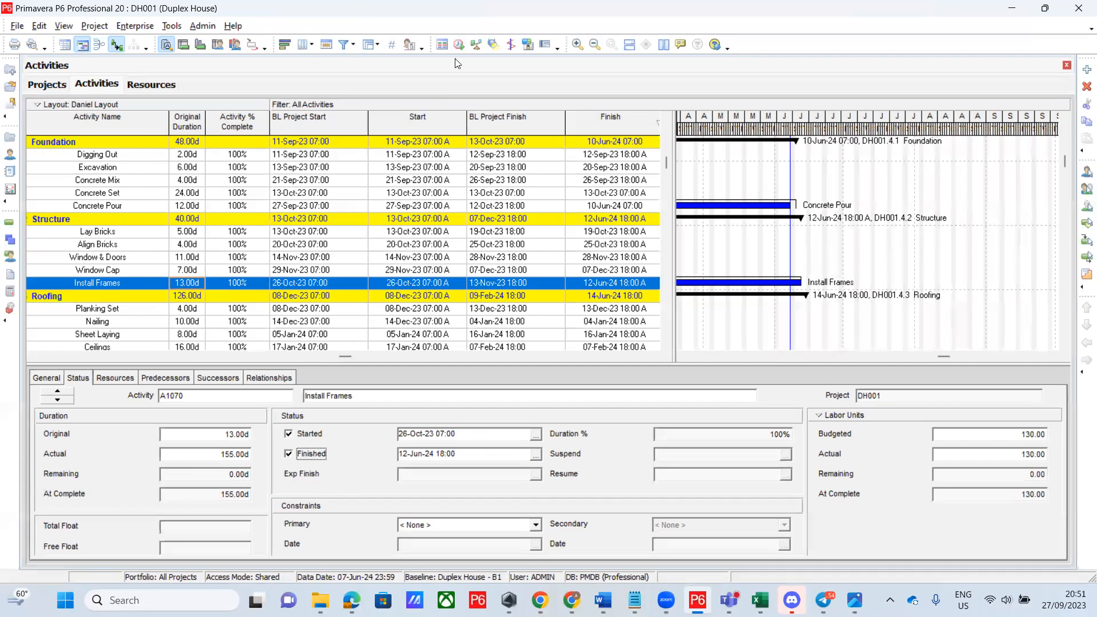
key("F9")
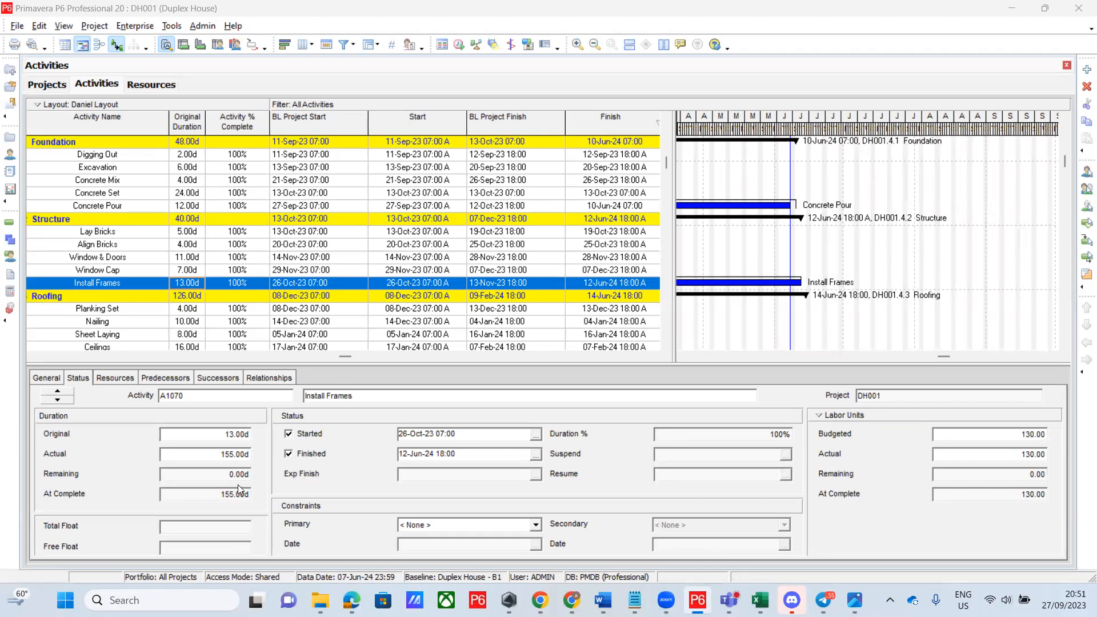
Browse the Install Frames finish calendar back to November 2023, then cancel without changing the date
left_click(535, 455)
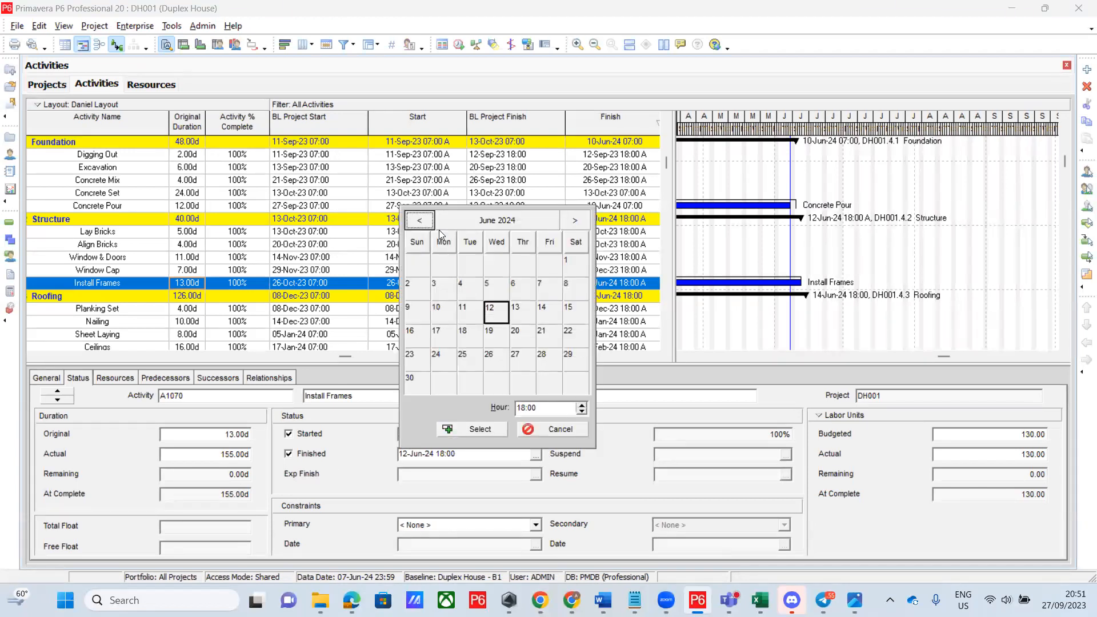
left_click(426, 222)
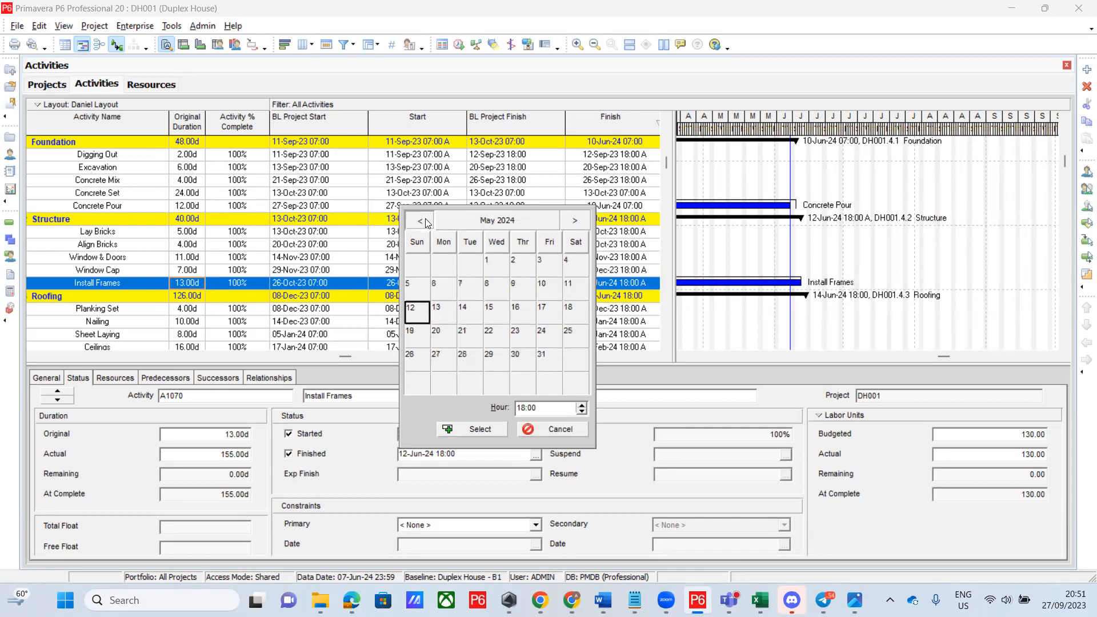
left_click(426, 222)
left_click(426, 222)
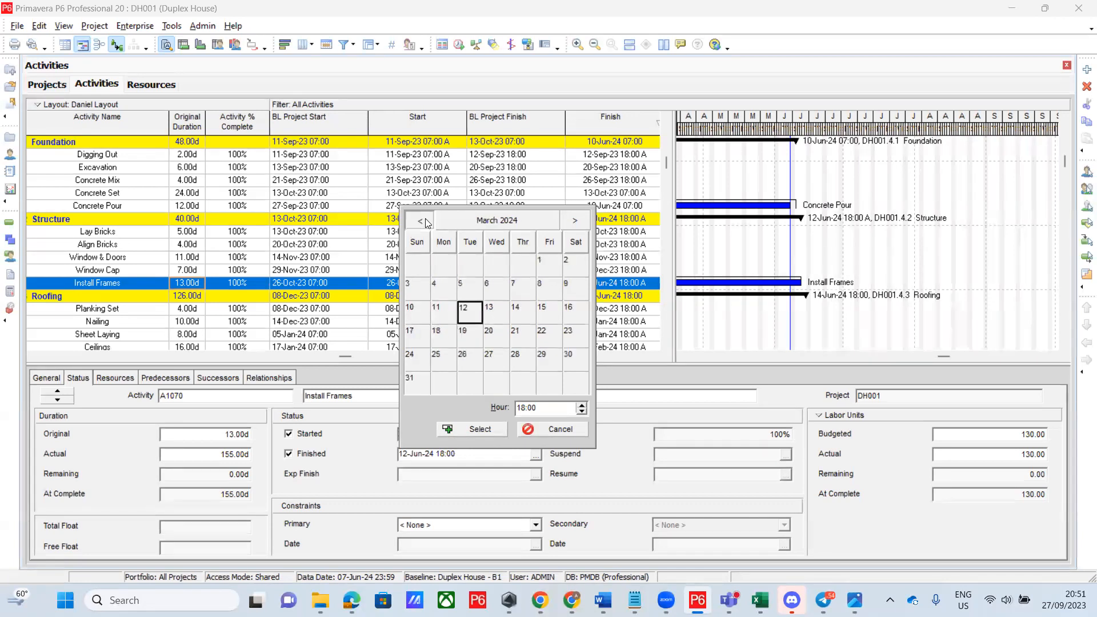
left_click(427, 222)
left_click(426, 223)
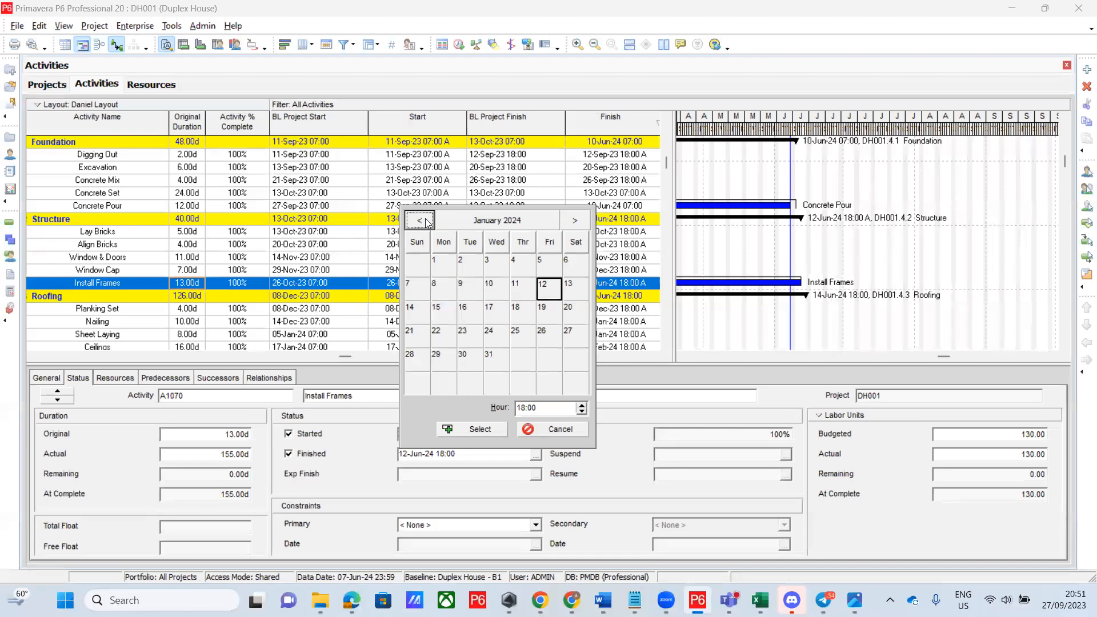
left_click(427, 223)
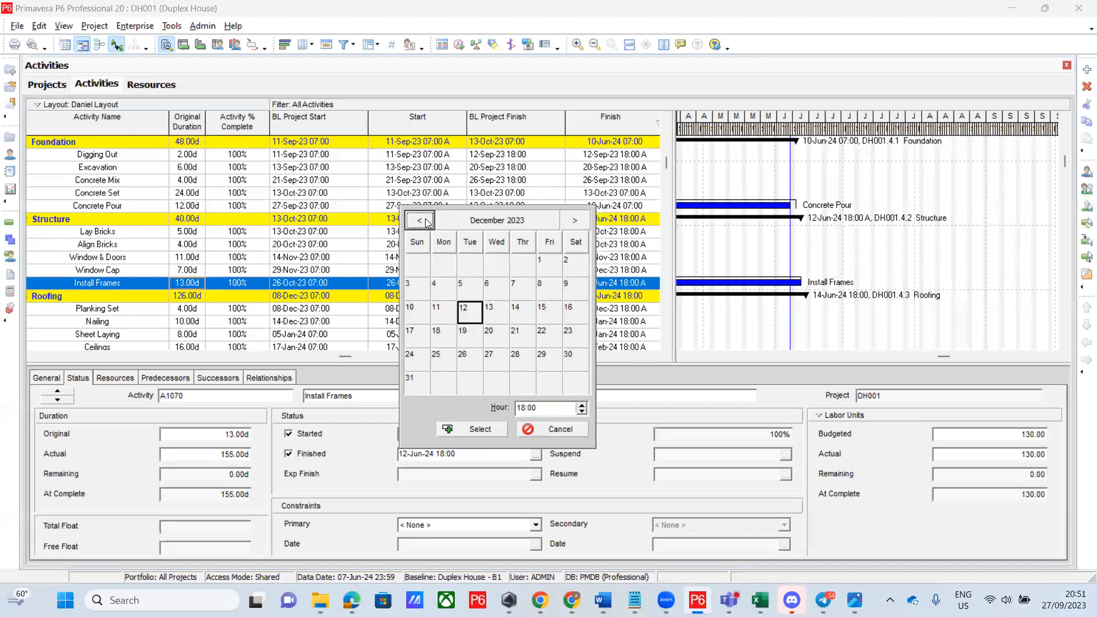
left_click(426, 222)
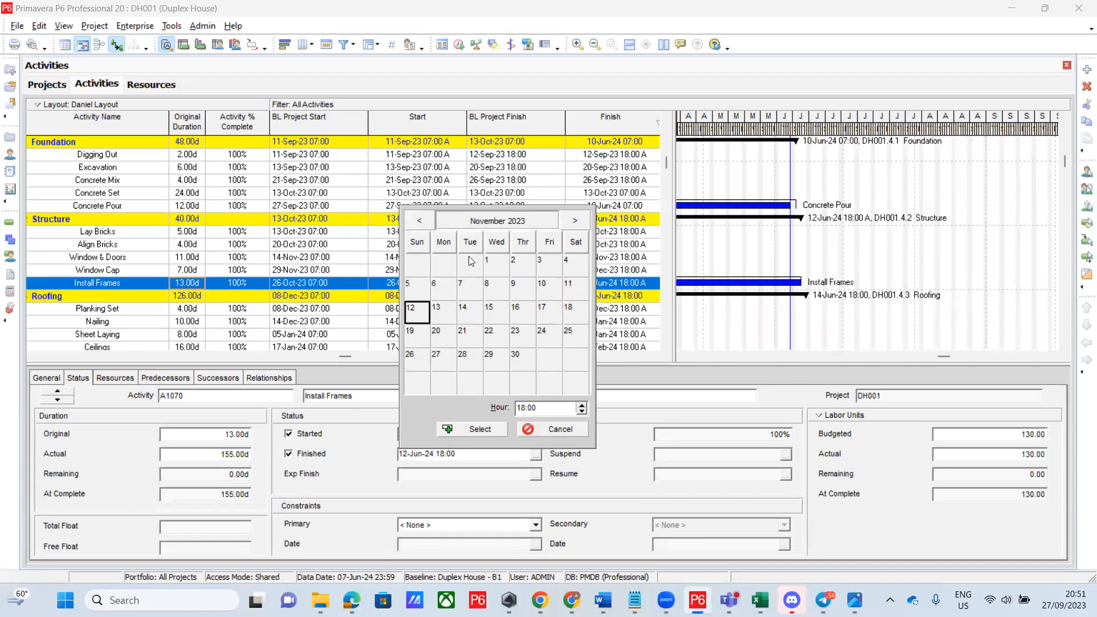
left_click(452, 223)
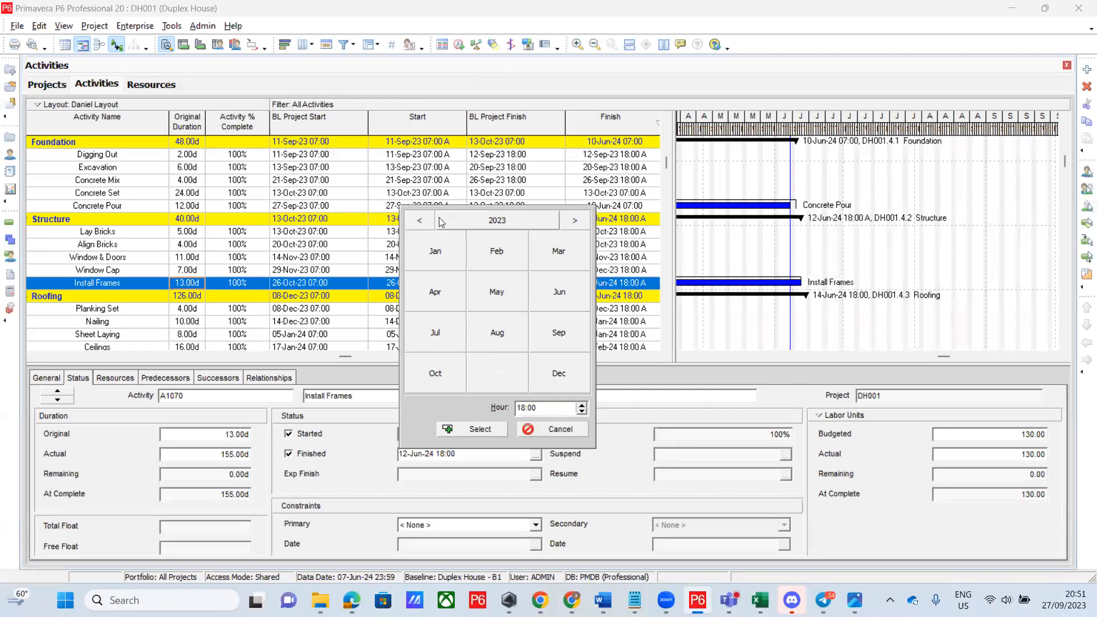
left_click(552, 429)
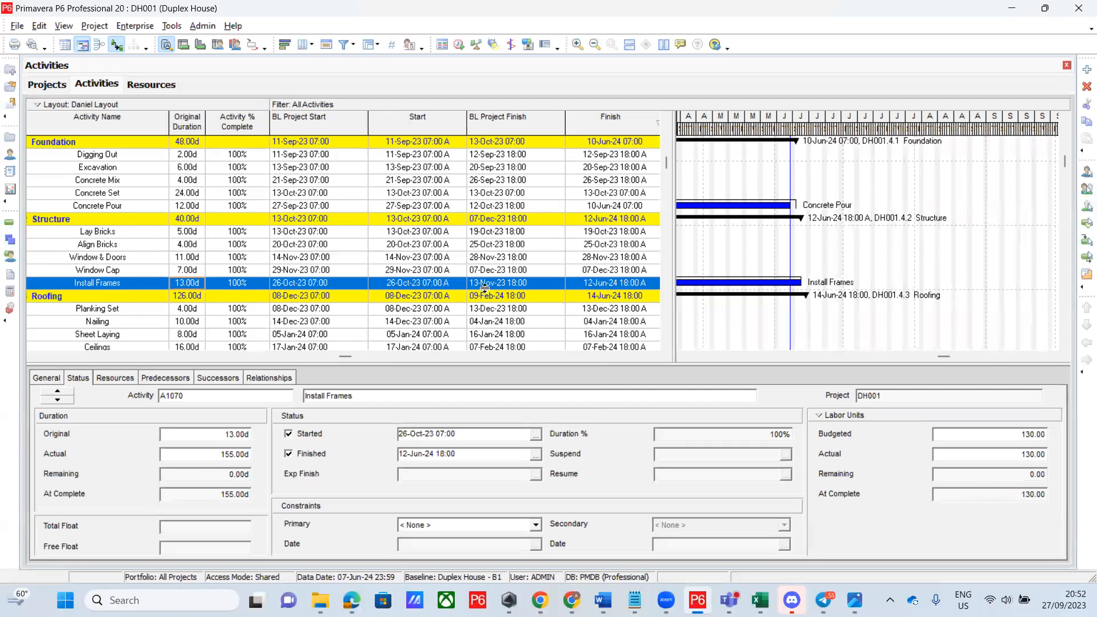
Pick 13-Nov-23 as the Install Frames finish date in the calendar
left_click(536, 454)
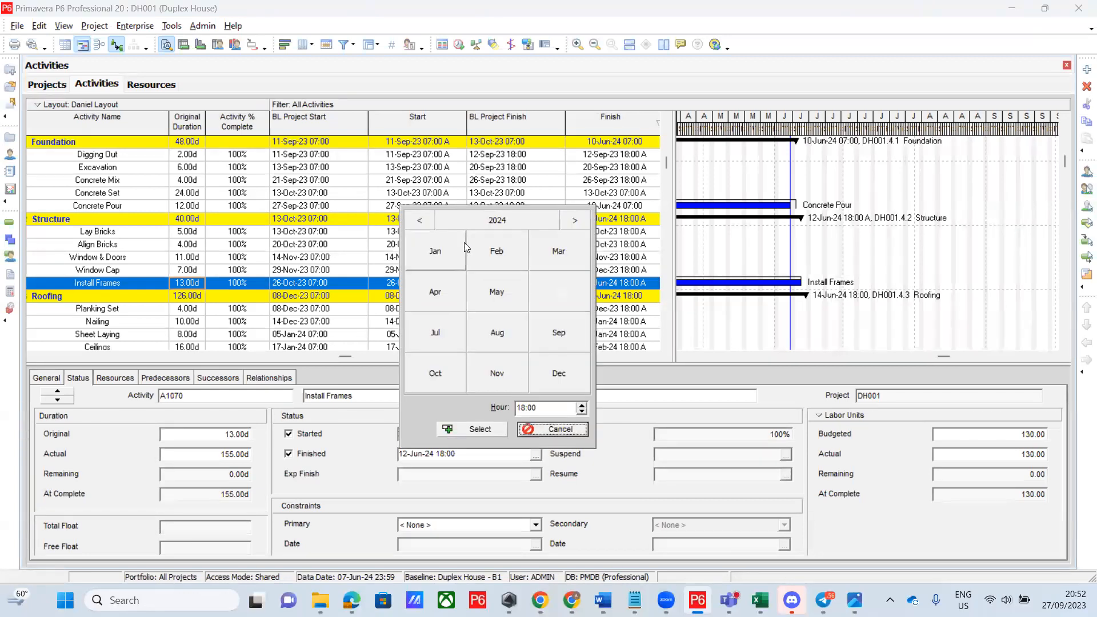
left_click(419, 220)
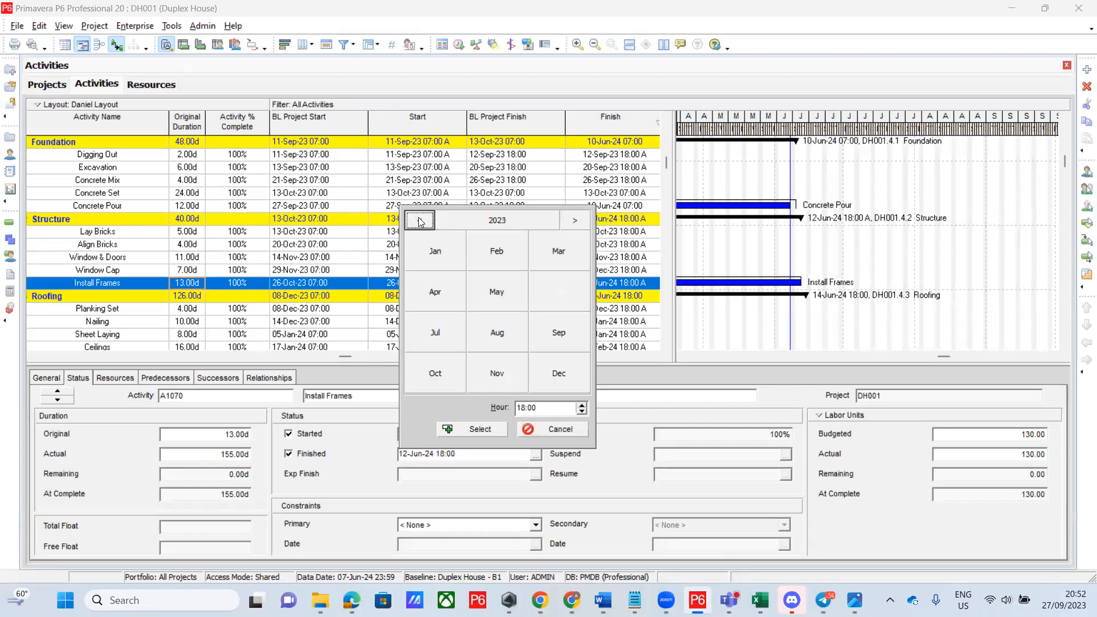
left_click(501, 371)
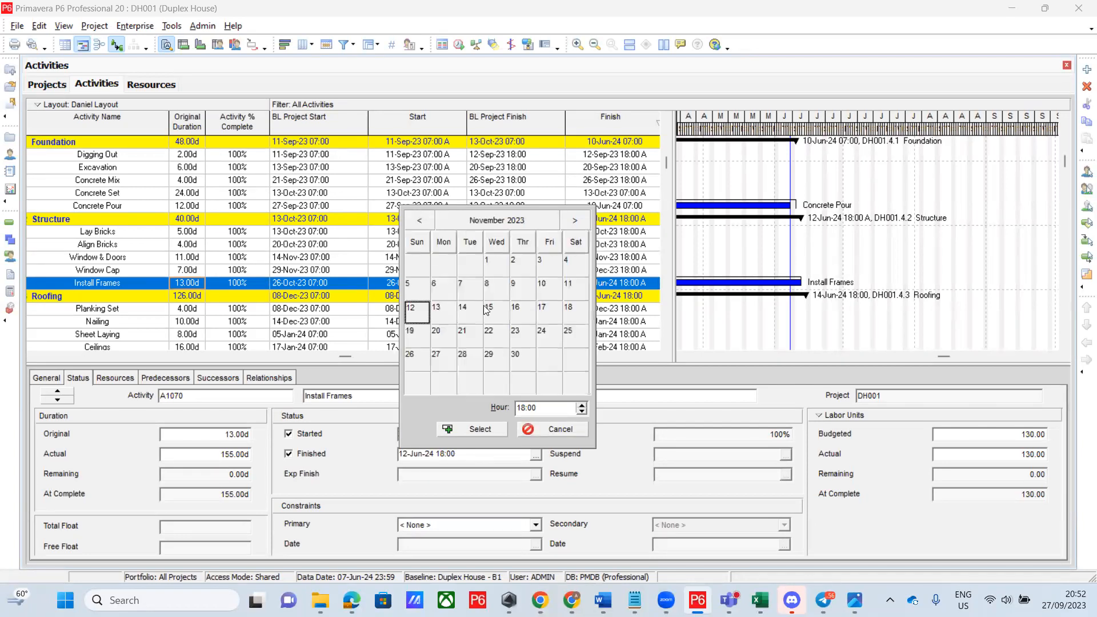
left_click(451, 312)
left_click(470, 429)
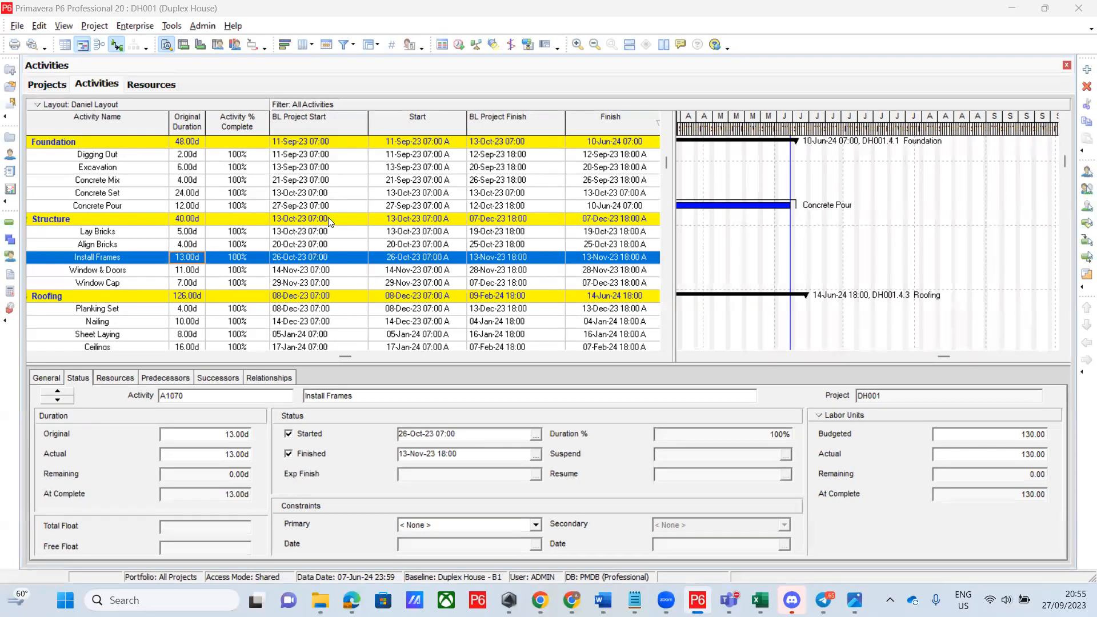
Uncheck Finished for Install Frames, then select the Window & Doors activity
left_click(287, 455)
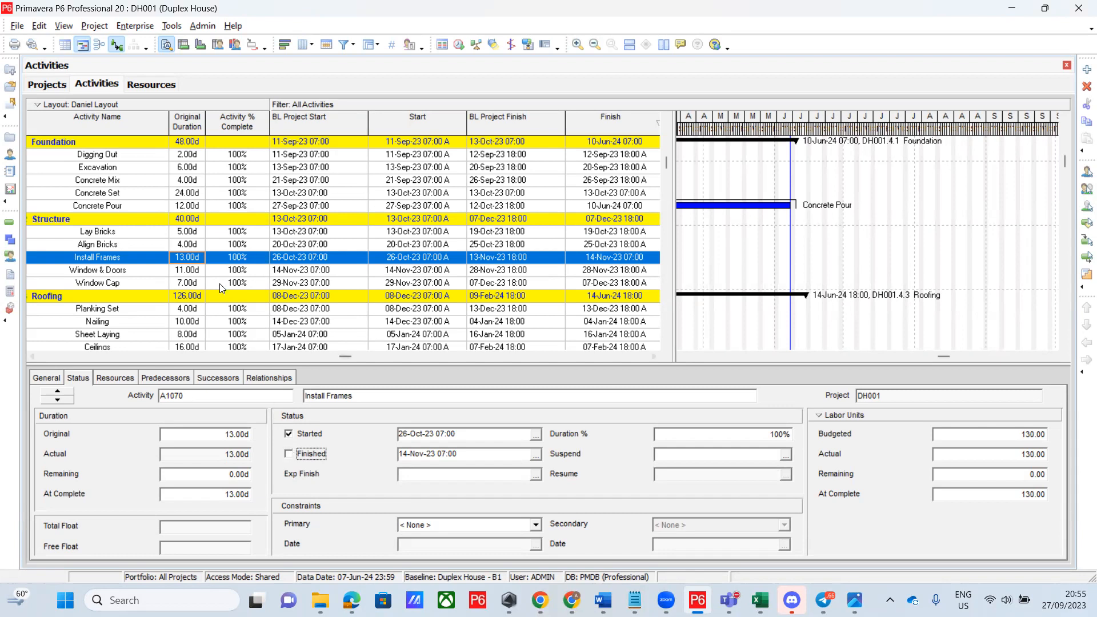
left_click(196, 271)
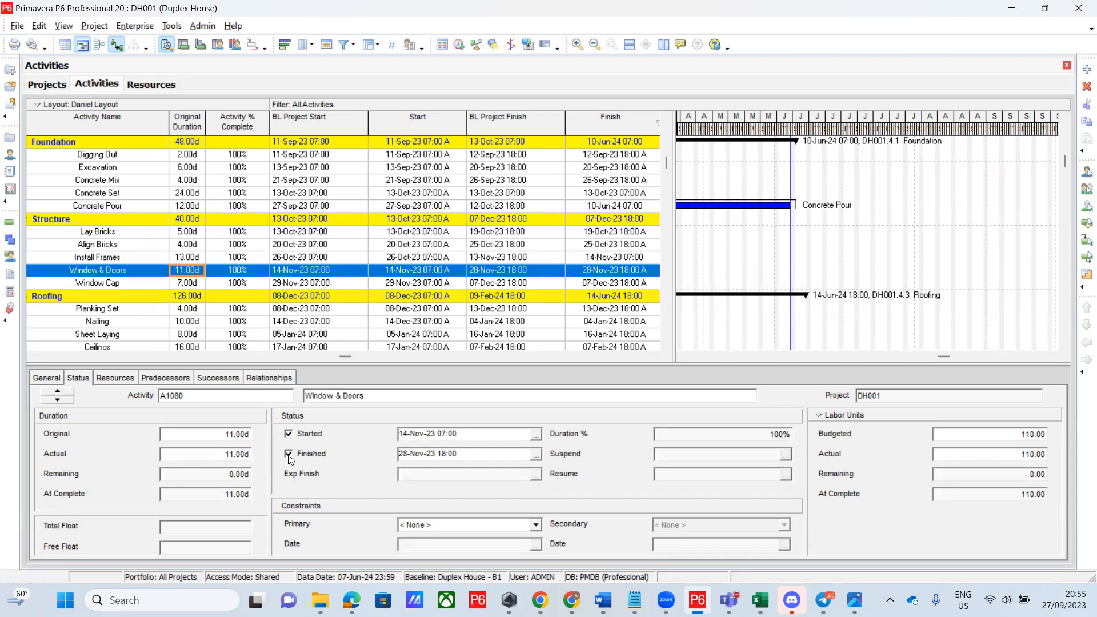
left_click(289, 434)
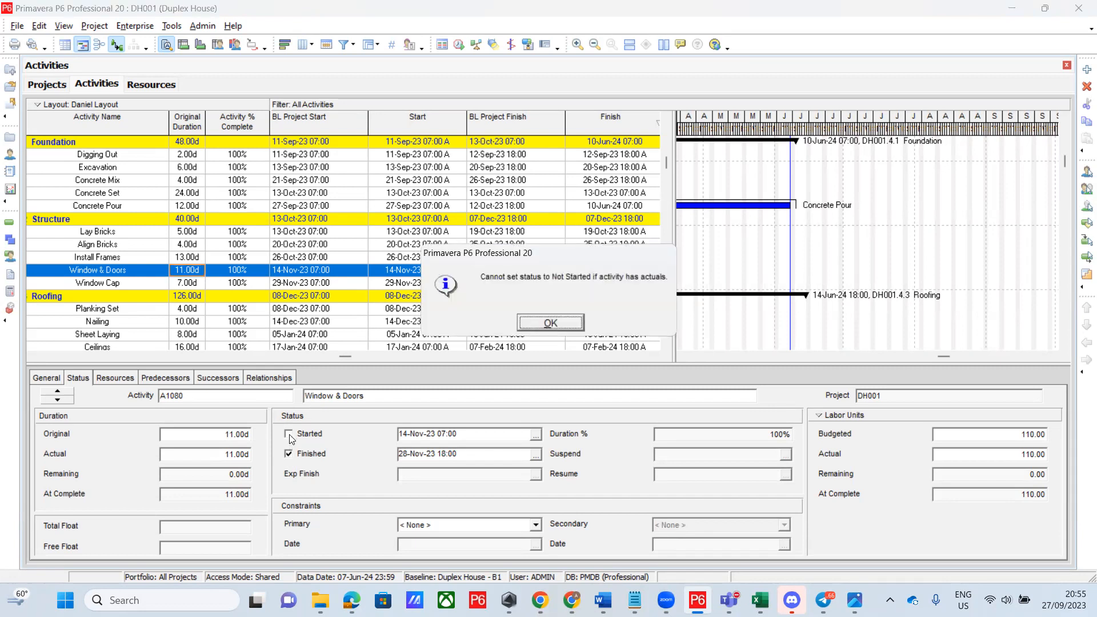
left_click(546, 325)
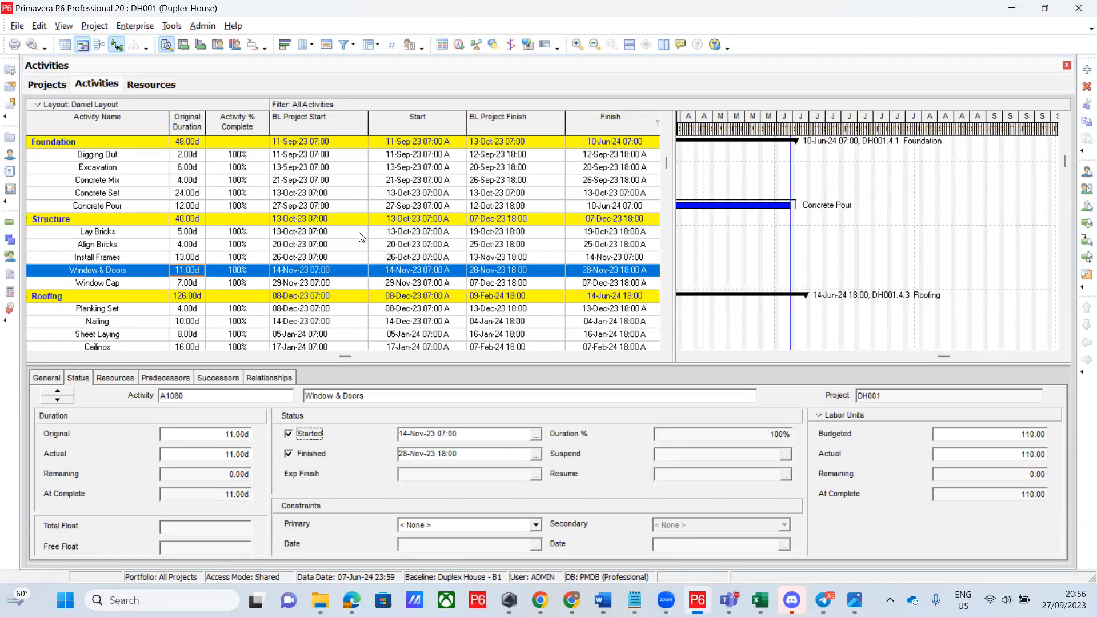
left_click(410, 5)
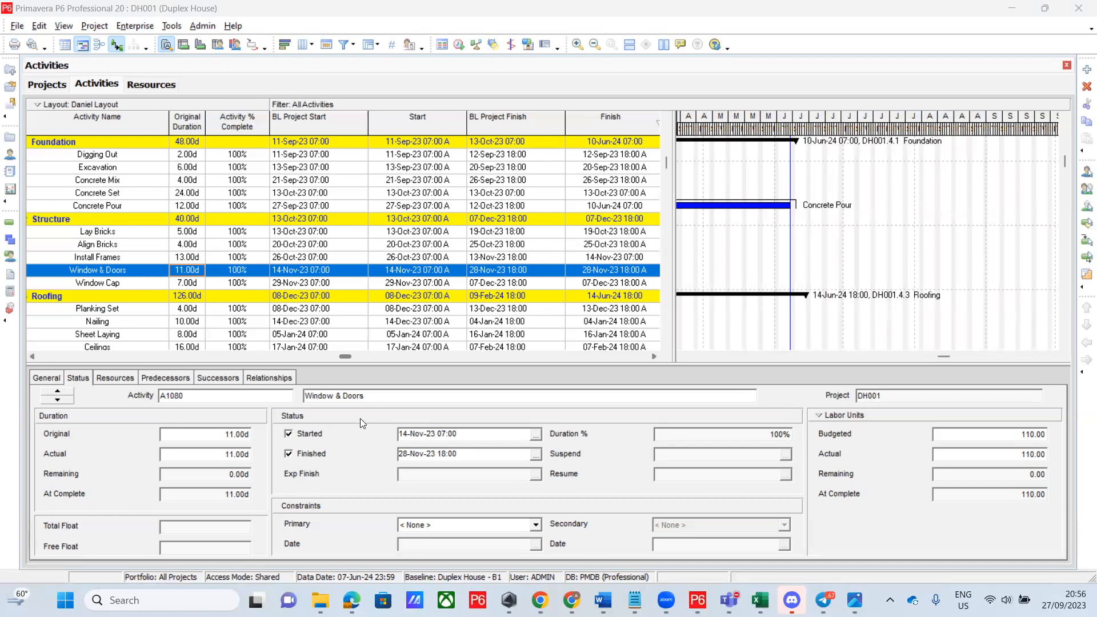
left_click(289, 434)
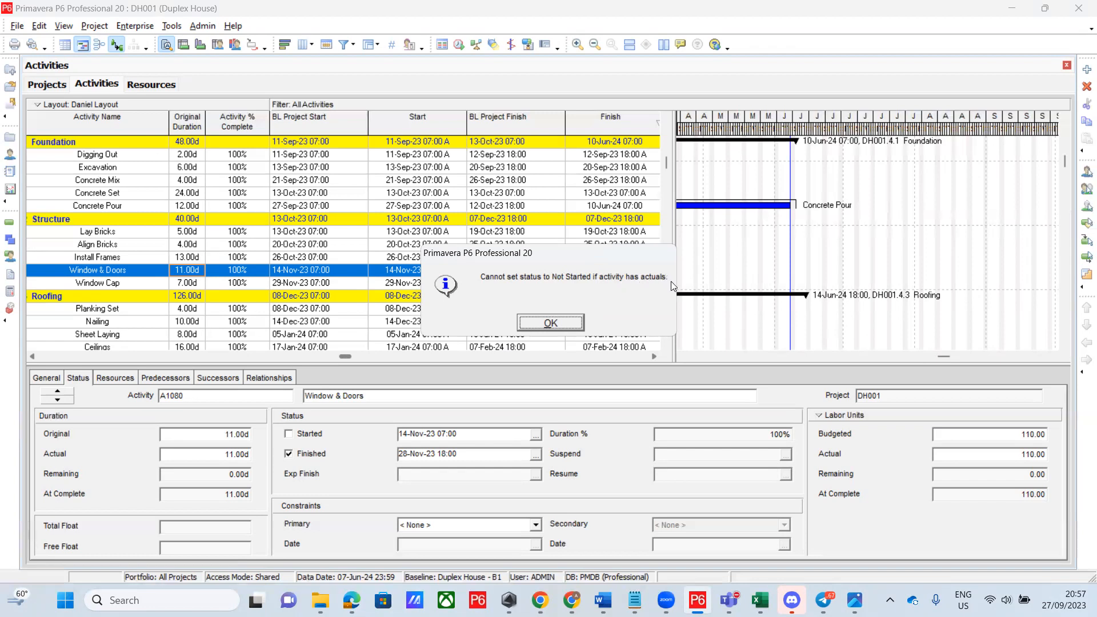
left_click(560, 324)
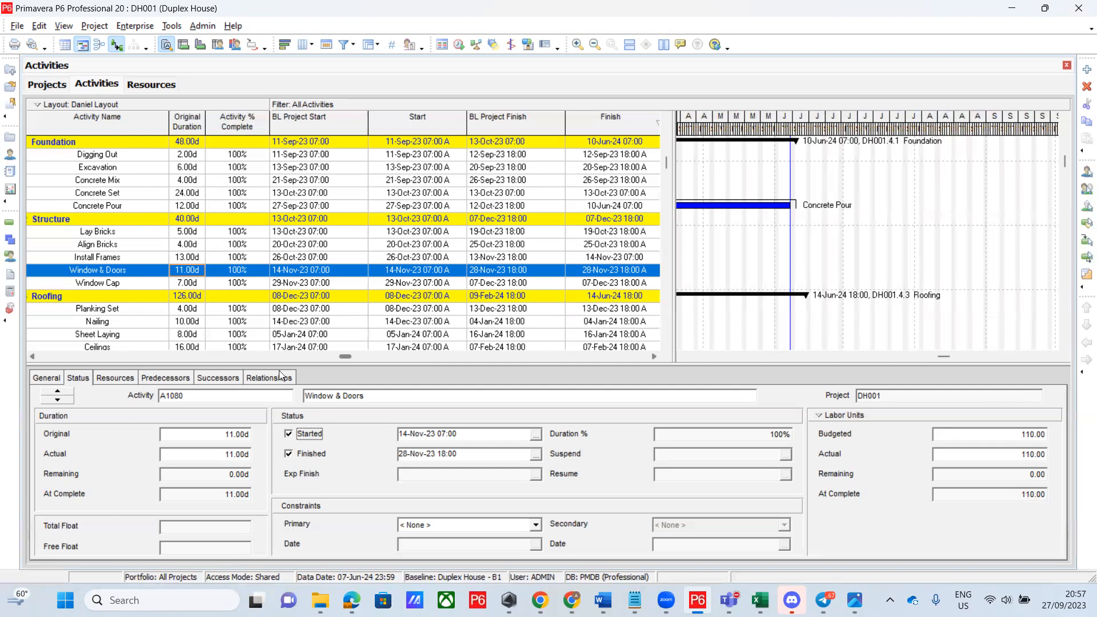
Set Actual Regular Units to 0 for DR.Doors, IV.Iva and WN.Windows on Window & Doors
left_click(117, 378)
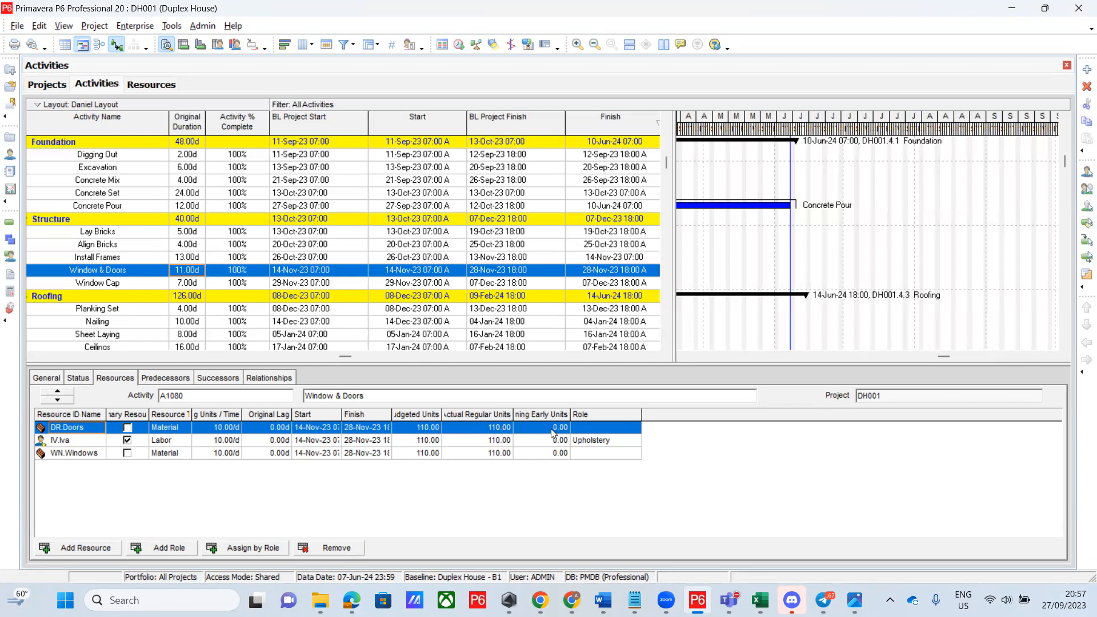
left_click_drag(570, 410, 605, 409)
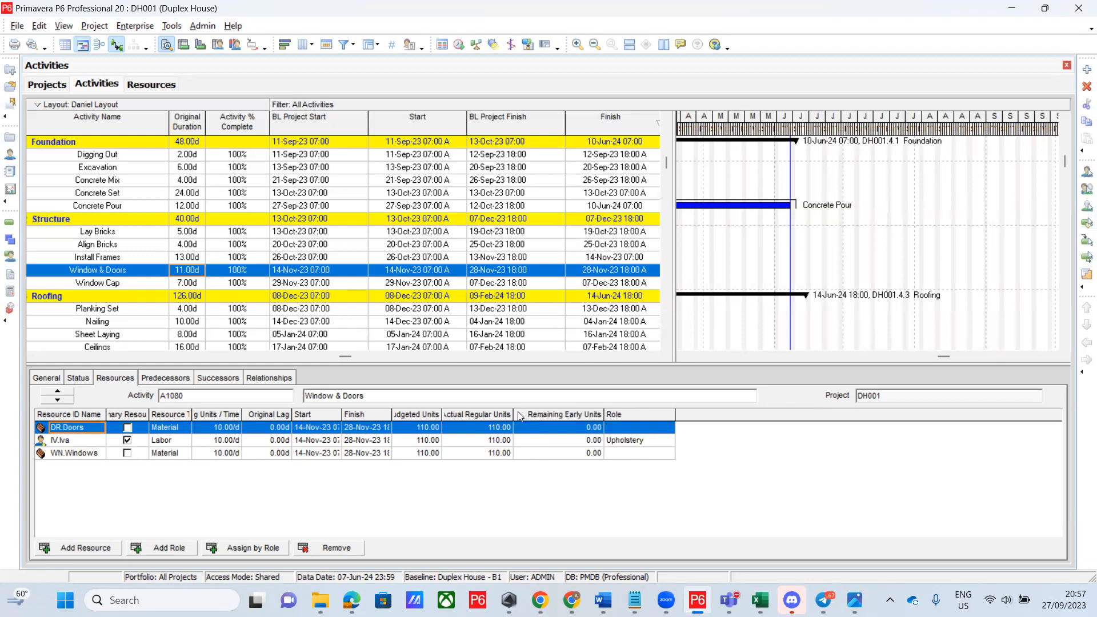
left_click_drag(514, 412, 532, 411)
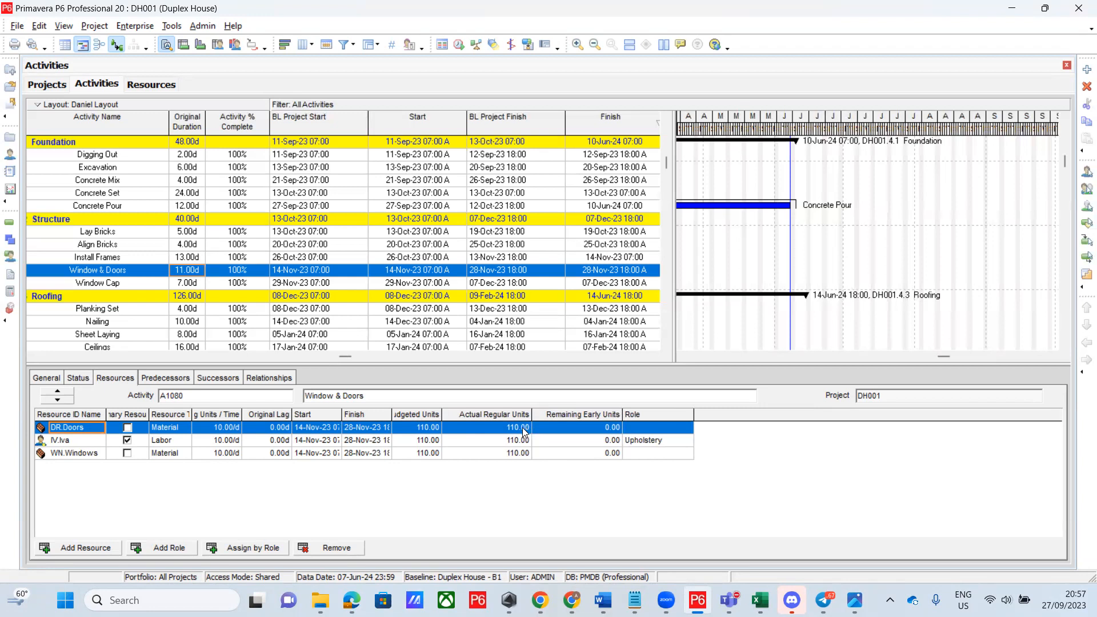
left_click(523, 427)
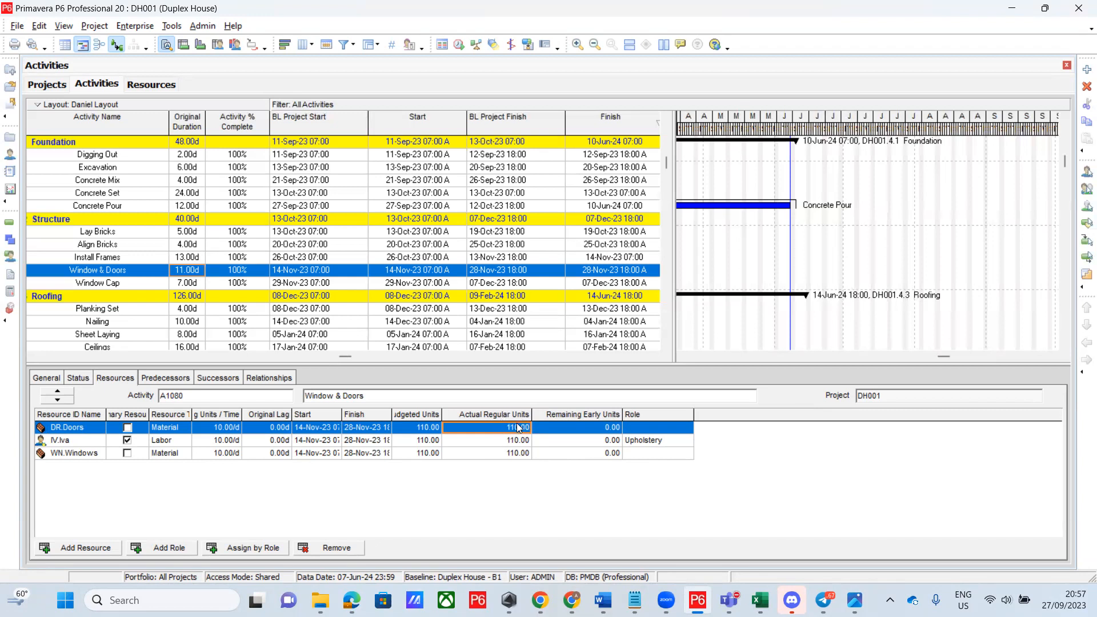
type("0")
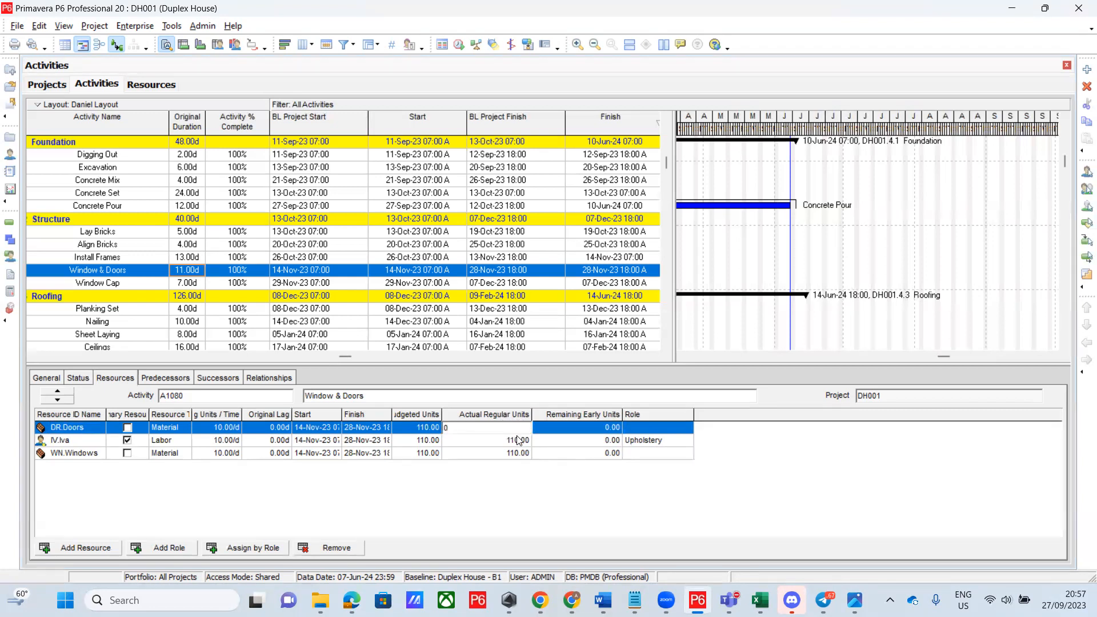
left_click(519, 440)
type("0")
left_click(514, 453)
type("0")
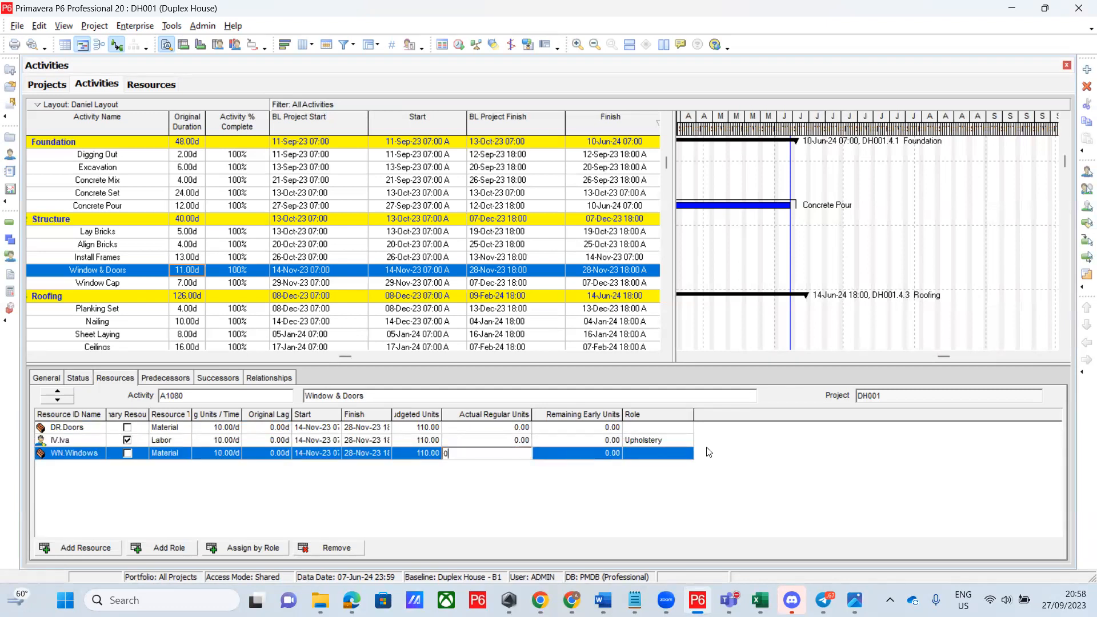
left_click(749, 448)
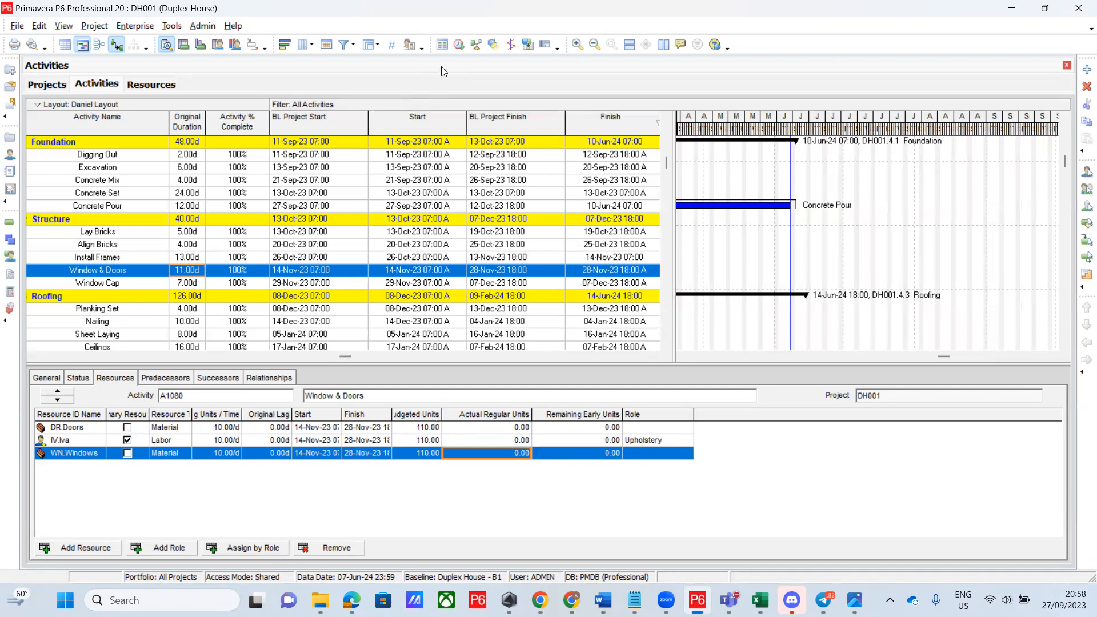
Reschedule DH001 and open the Resource Assignment Columns dialog from the resource grid header
left_click(460, 47)
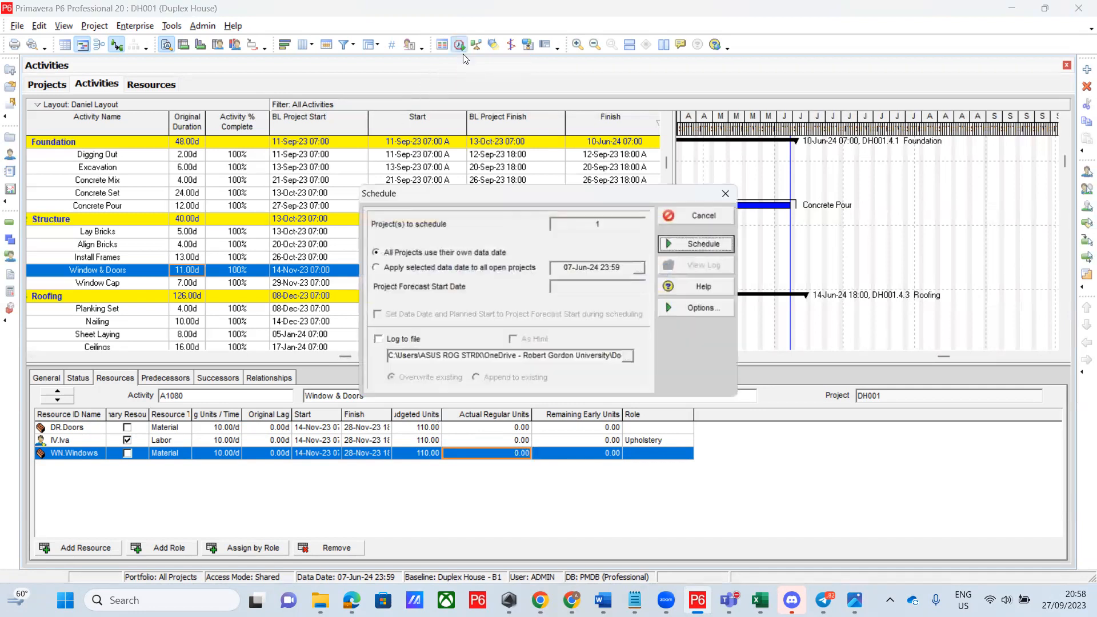
left_click(705, 246)
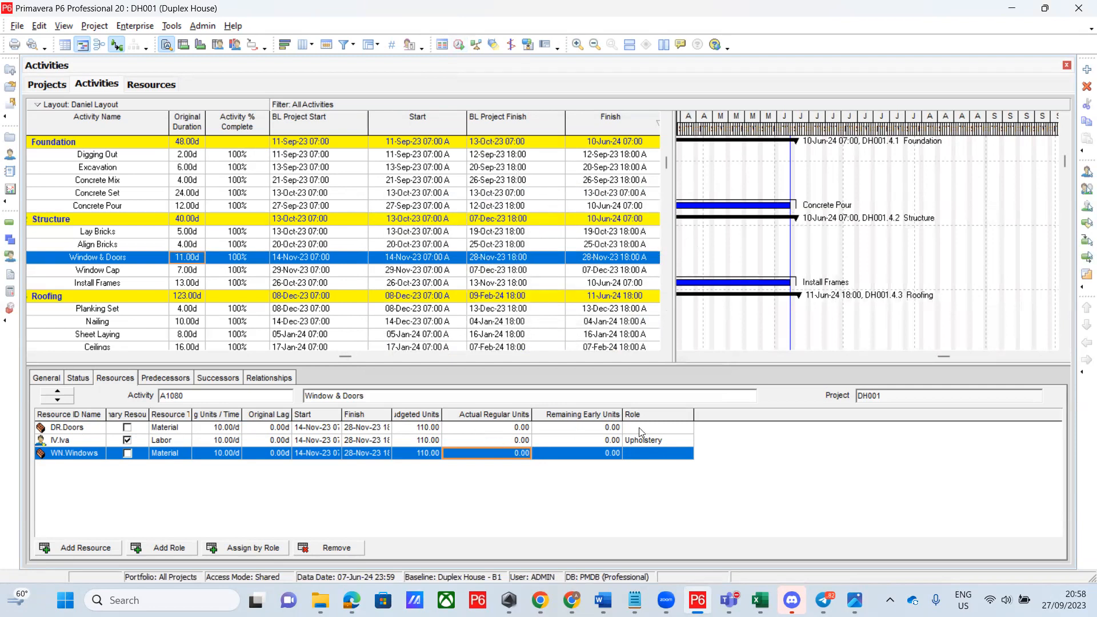
right_click(606, 416)
left_click(663, 423)
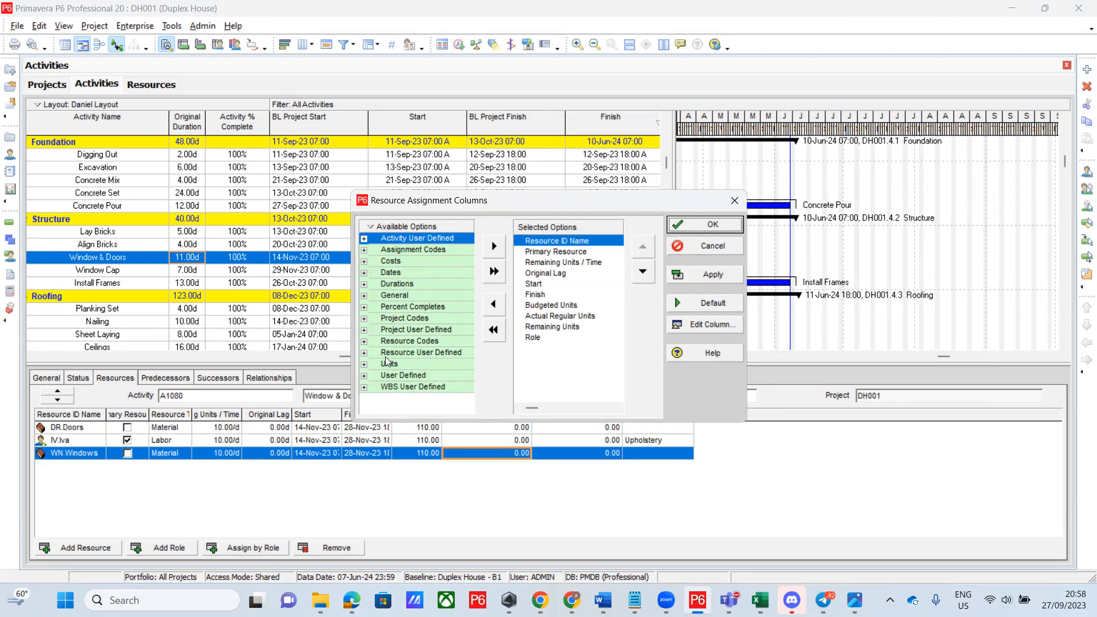
Add Actual Units to the resource columns and remove Actual Regular Units and Role
left_click(364, 364)
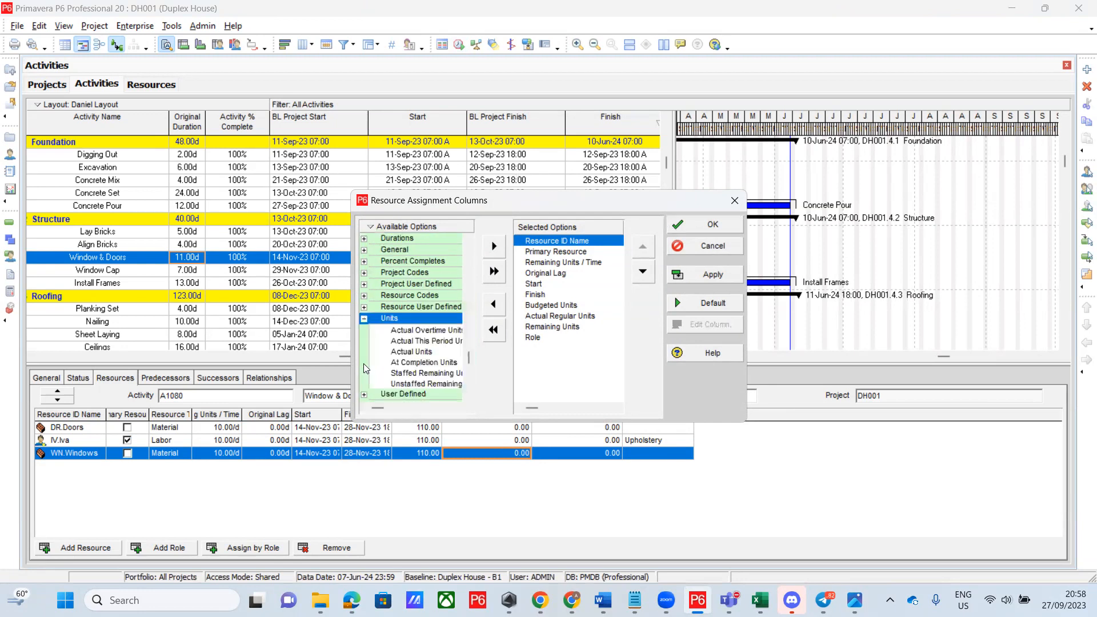
left_click(412, 352)
left_click_drag(547, 350, 548, 350)
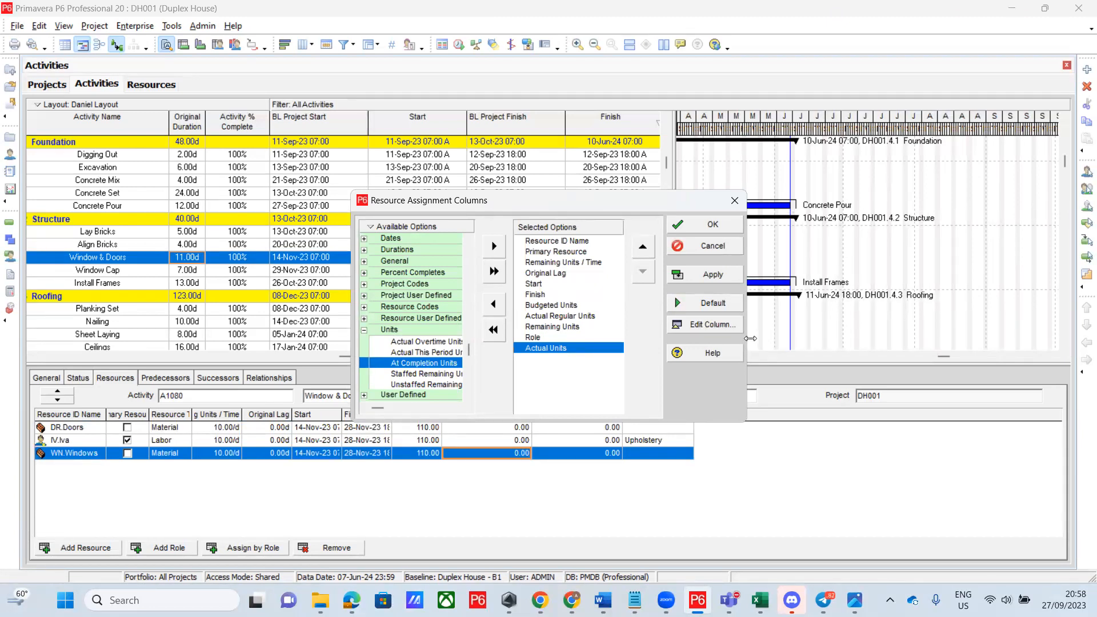
left_click_drag(809, 341, 821, 341)
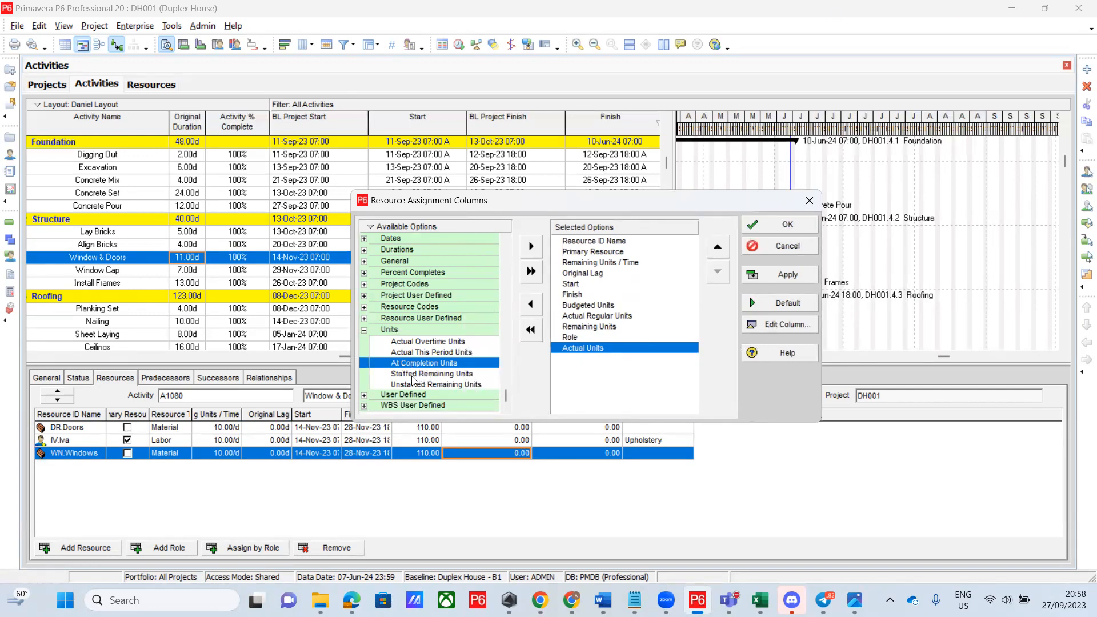
double_click(590, 317)
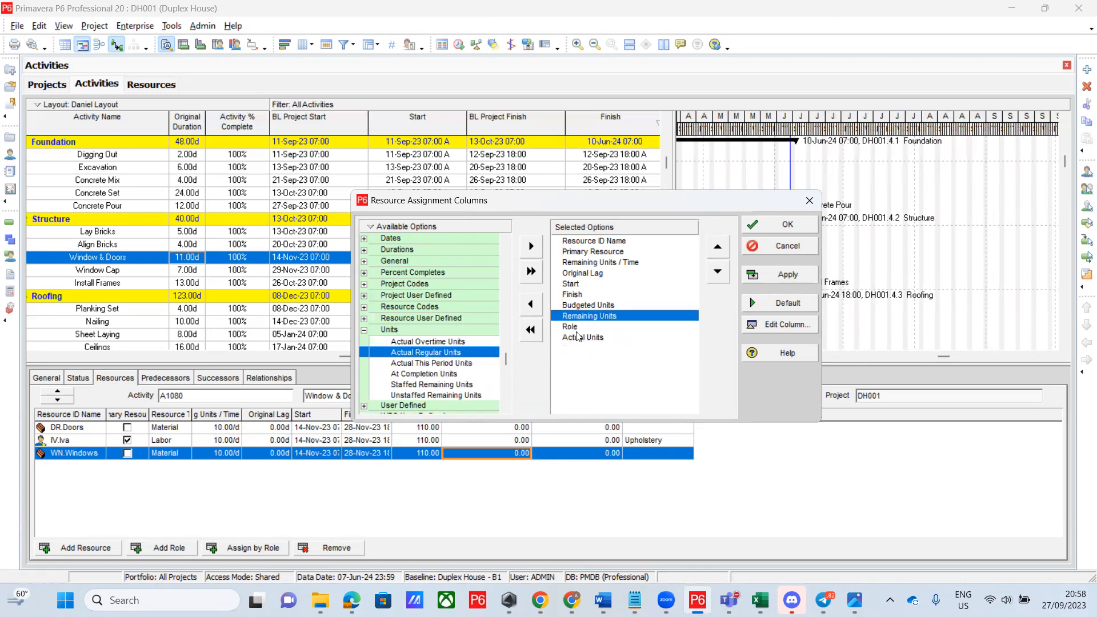
double_click(573, 327)
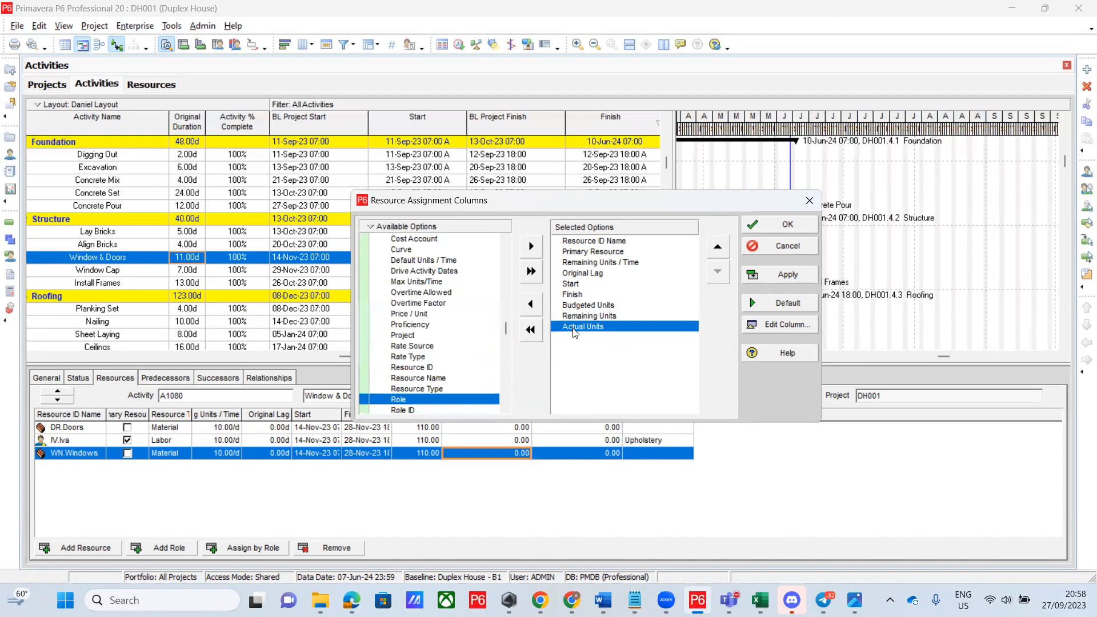
left_click(790, 226)
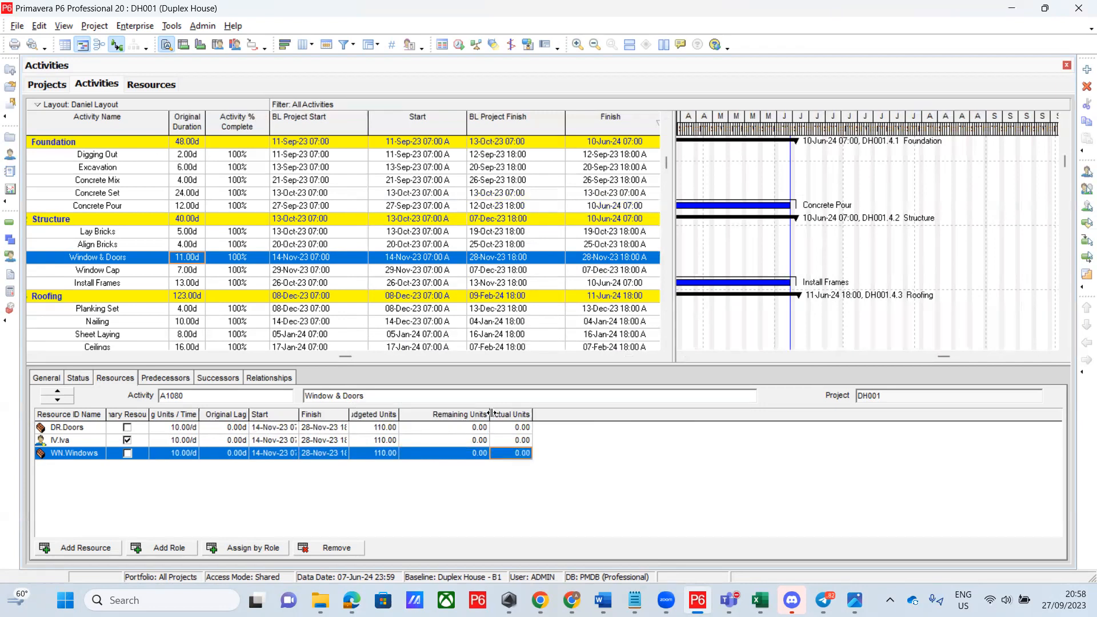
Resize the Budgeted and Remaining Units columns and move Actual Units before Remaining Units
left_click_drag(489, 415, 533, 414)
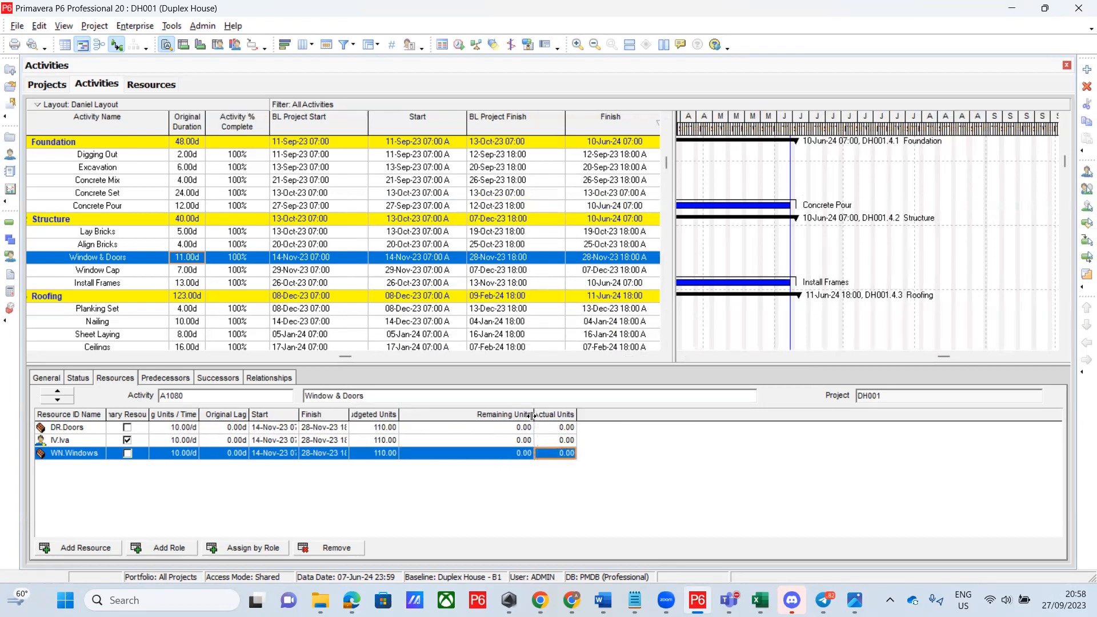
left_click_drag(398, 414, 434, 414)
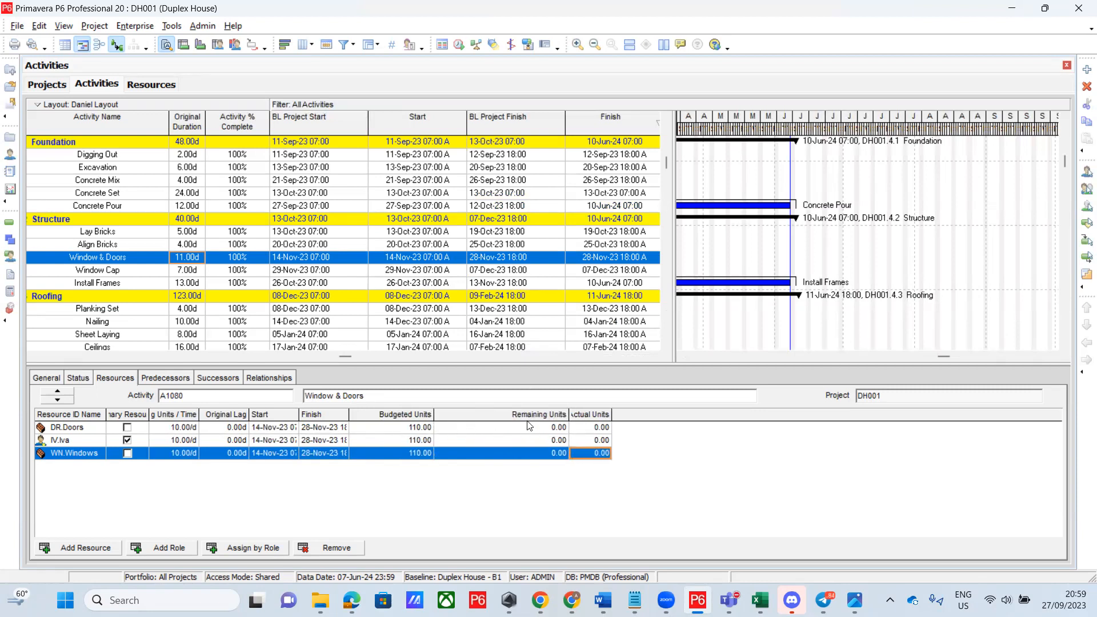
left_click_drag(598, 416, 535, 416)
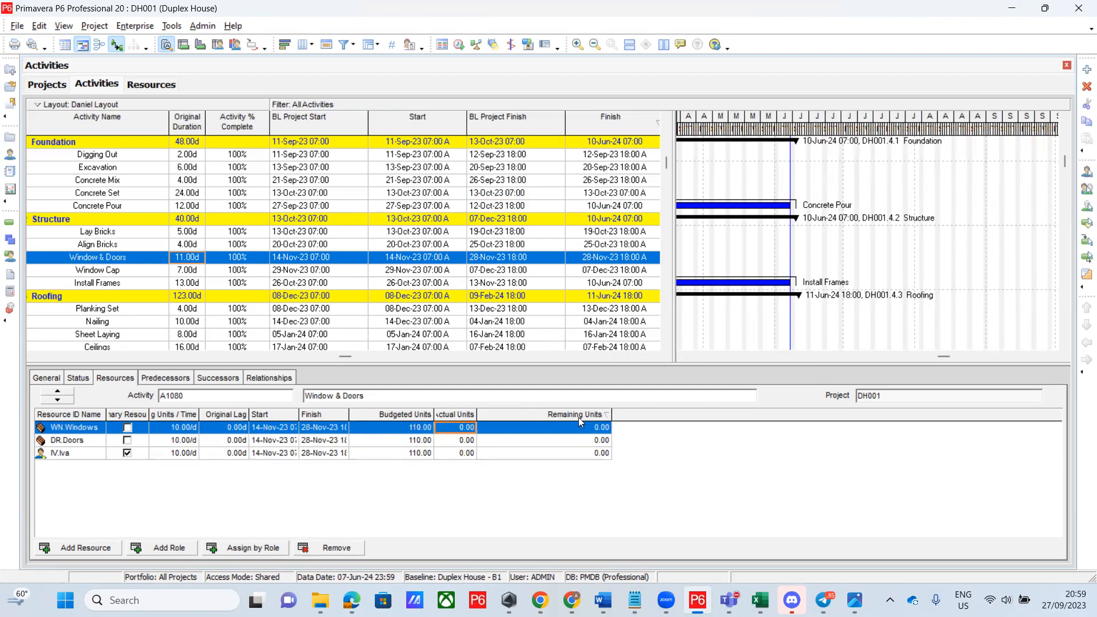
left_click_drag(611, 420, 565, 421)
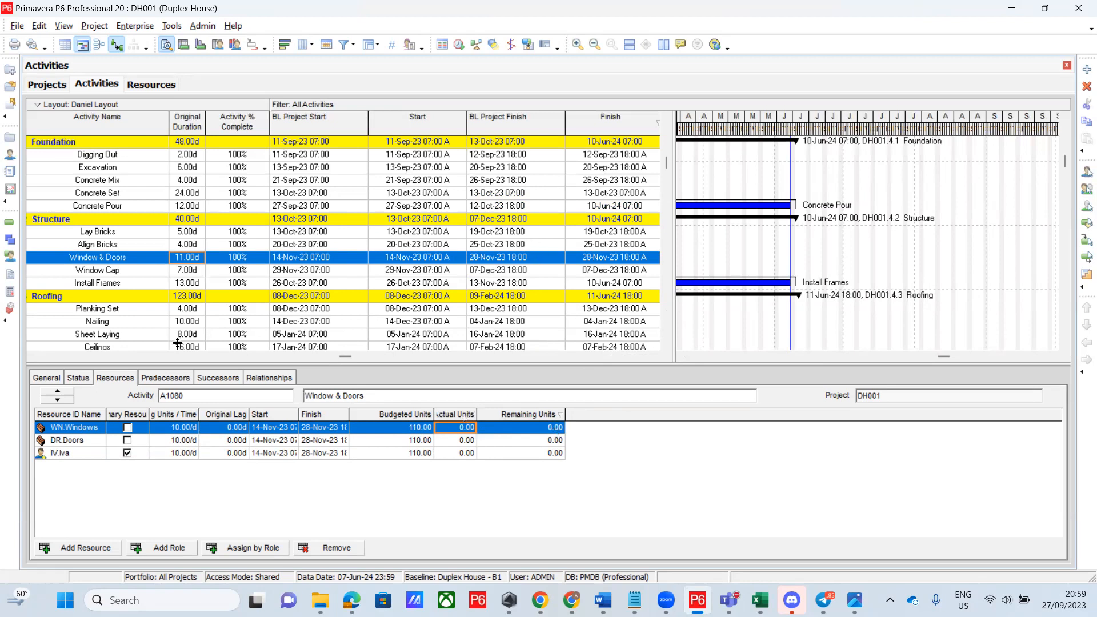
left_click(76, 379)
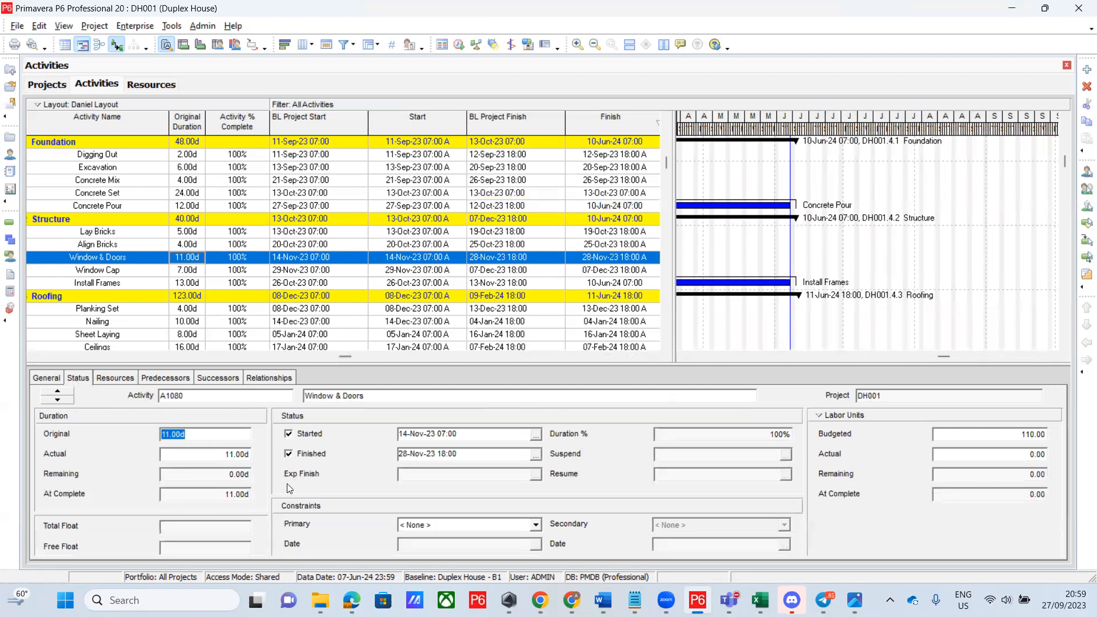
Uncheck Started for Window & Doors and confirm, resetting it to 0% with 11.00d remaining
left_click(289, 436)
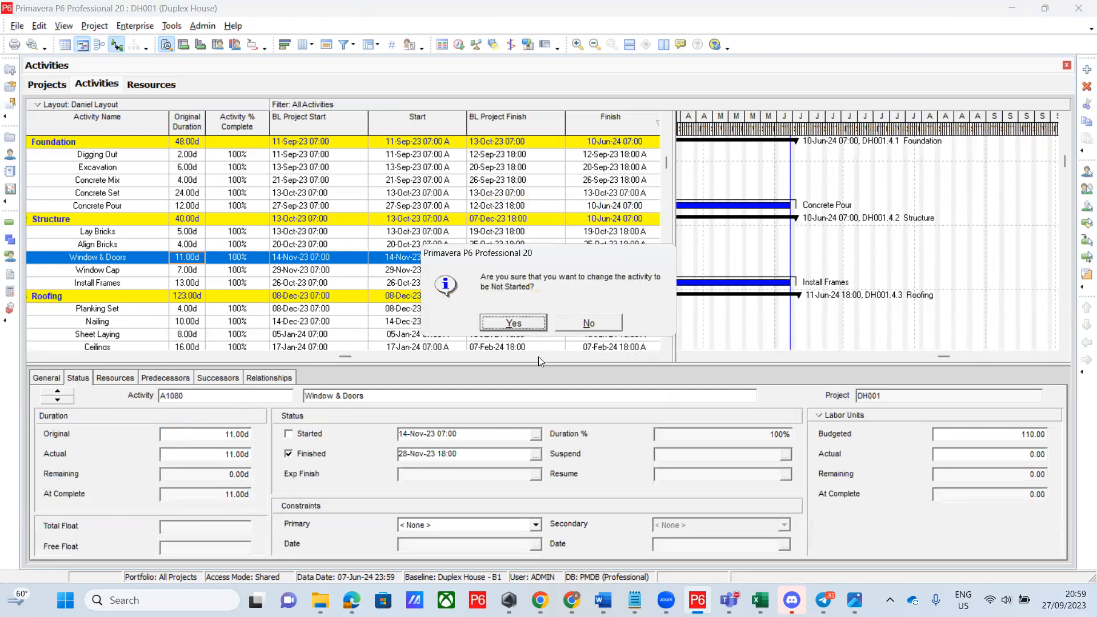
left_click(531, 325)
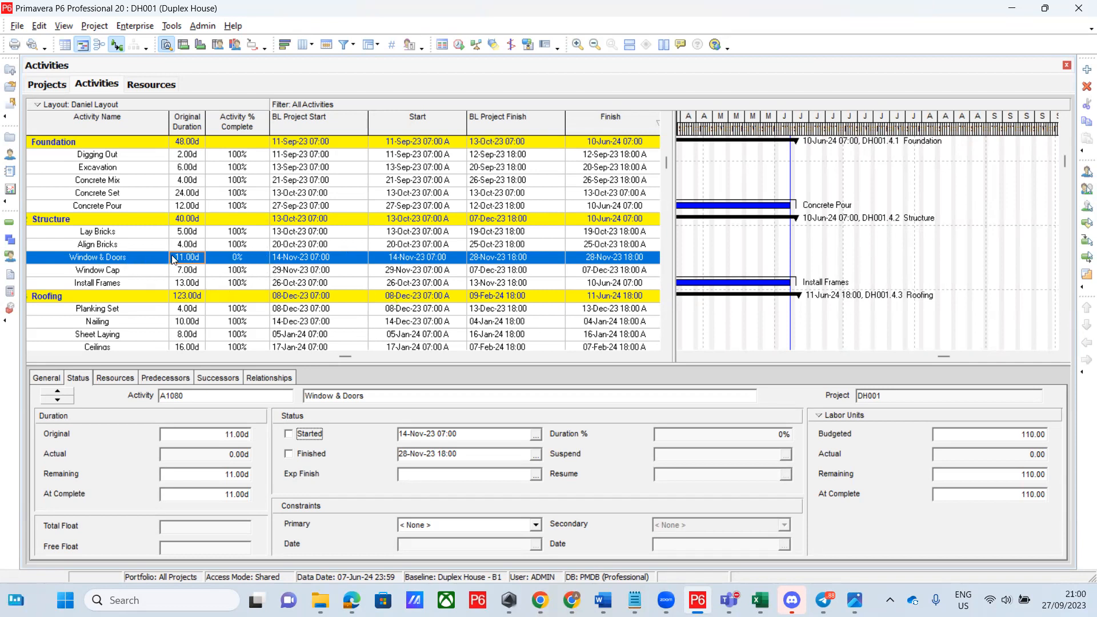
Select Install Frames and dismiss the warning that it cannot be set to not started
left_click(281, 285)
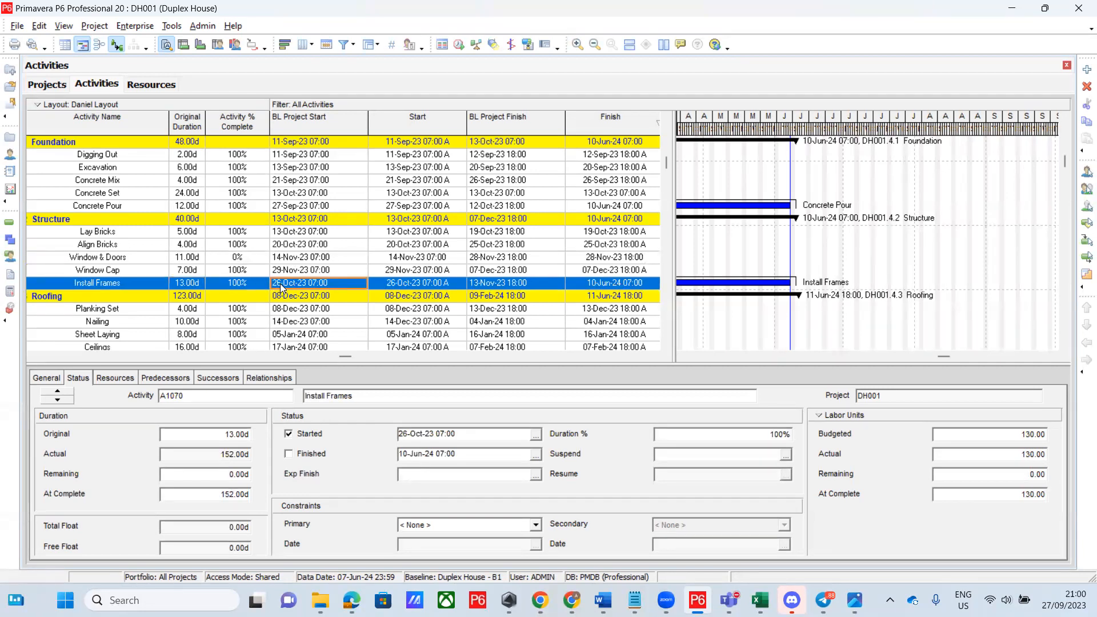
left_click(289, 435)
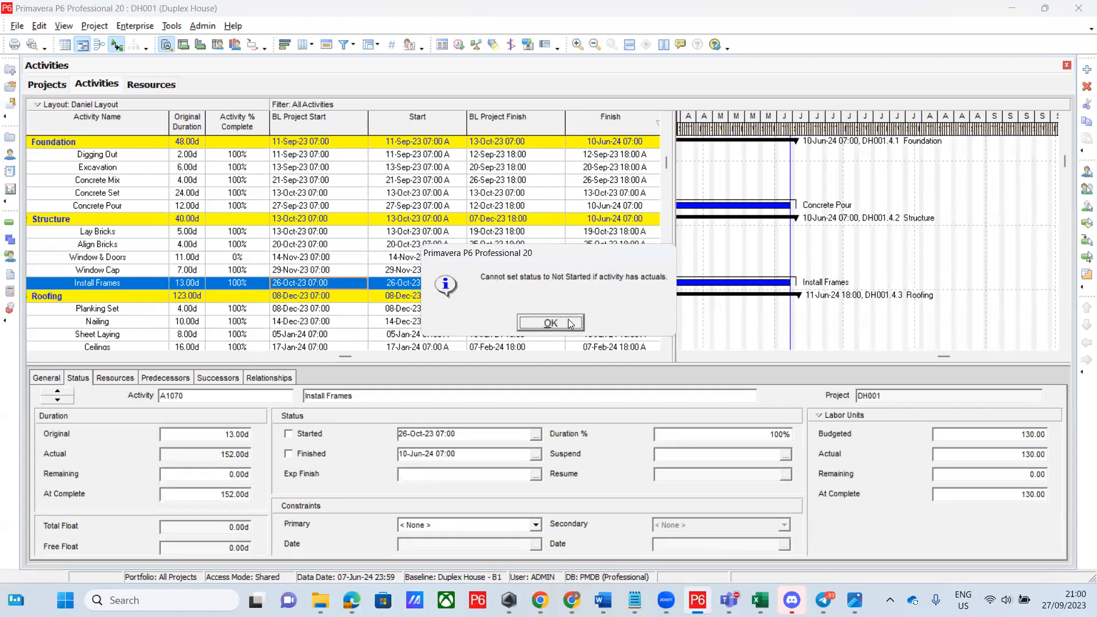
left_click(570, 324)
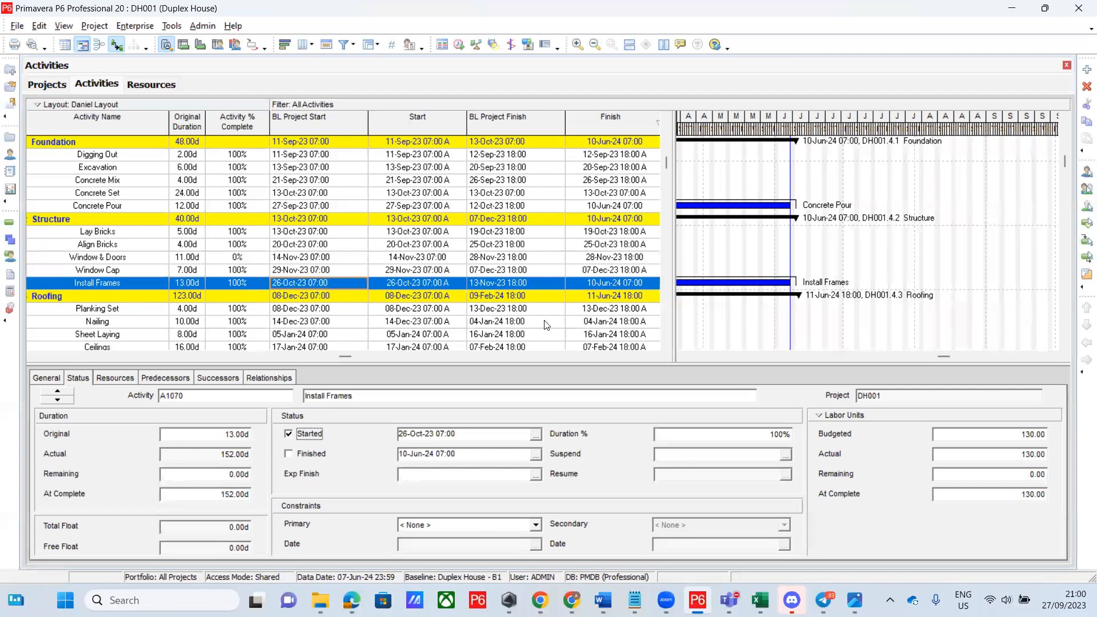
Set actual units to 0 for FR.Frames and IV.Iva, leaving 130.00 remaining units
left_click(103, 384)
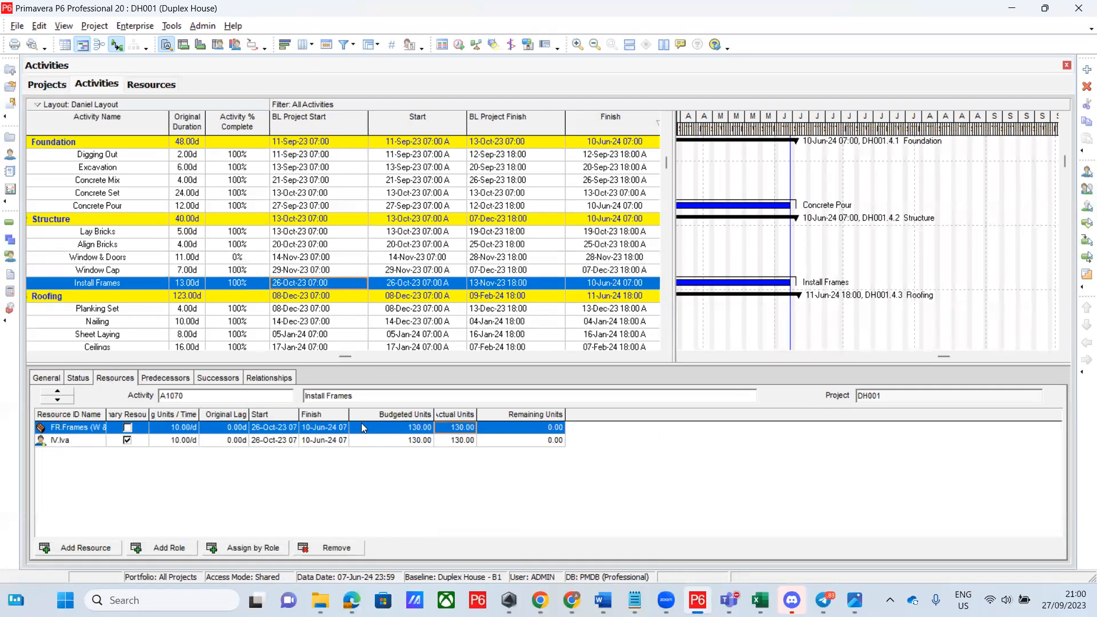
left_click(461, 430)
type("0")
key("Return")
type("0")
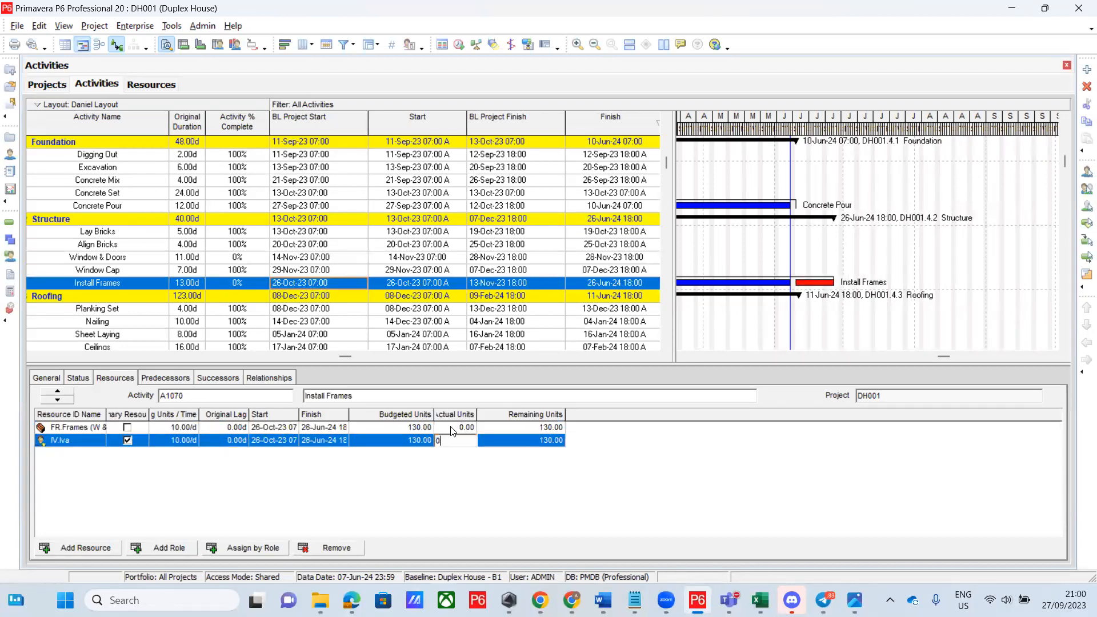
left_click(427, 283)
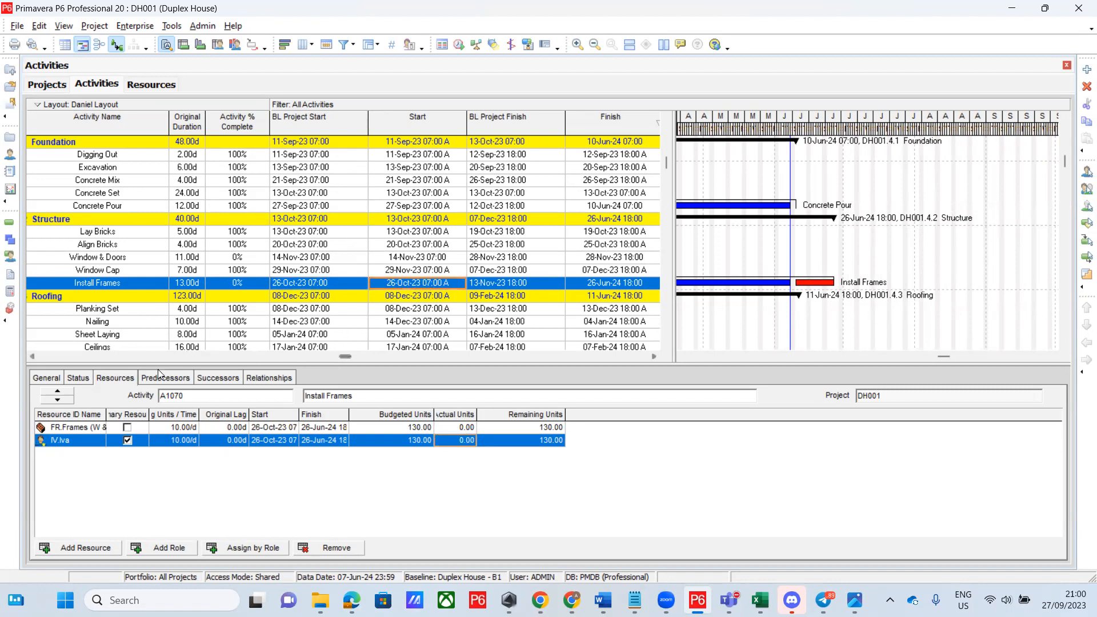
left_click(78, 378)
Uncheck Started for Install Frames and confirm, leaving 13.00d remaining to 13-Nov-23 18:00
left_click(289, 433)
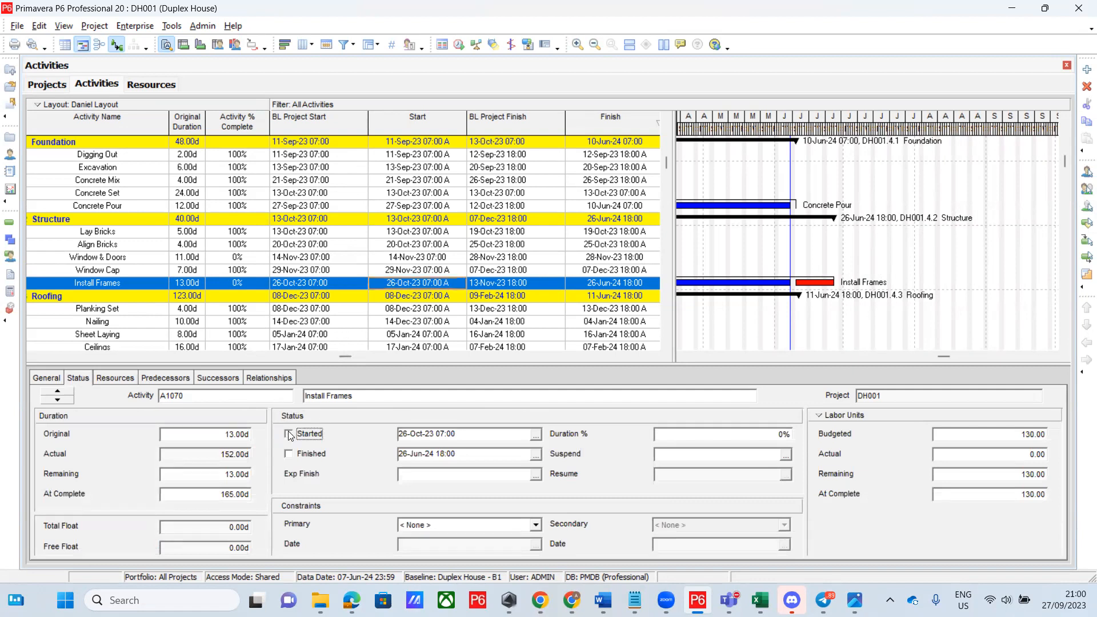
left_click(510, 325)
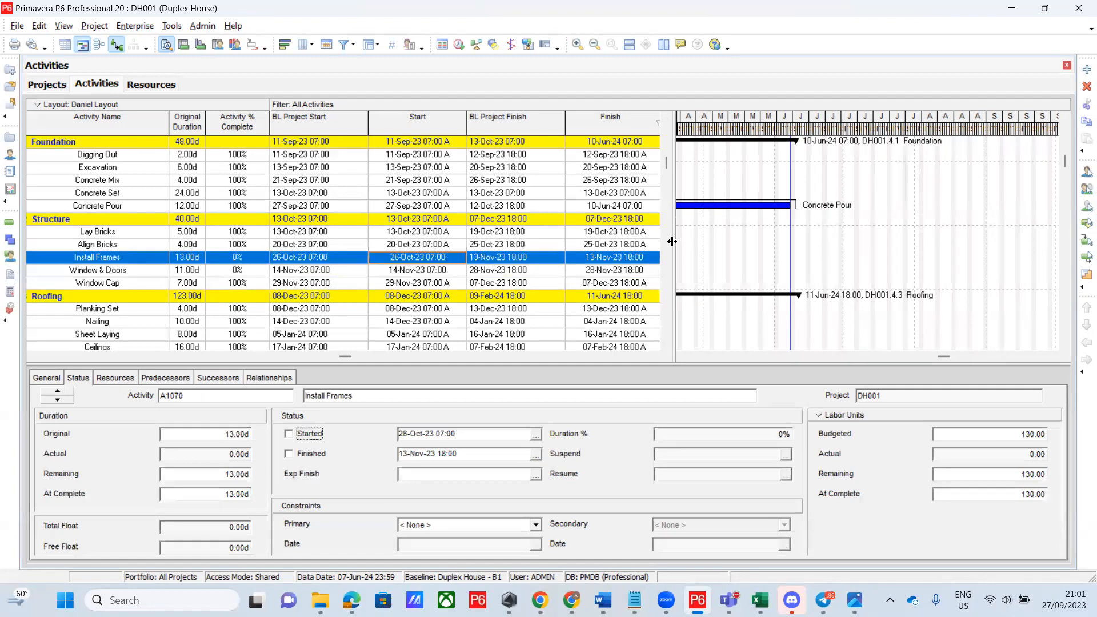
Drag the table/Gantt splitter right to reveal the Variance and Total Float columns
left_click_drag(672, 242, 746, 240)
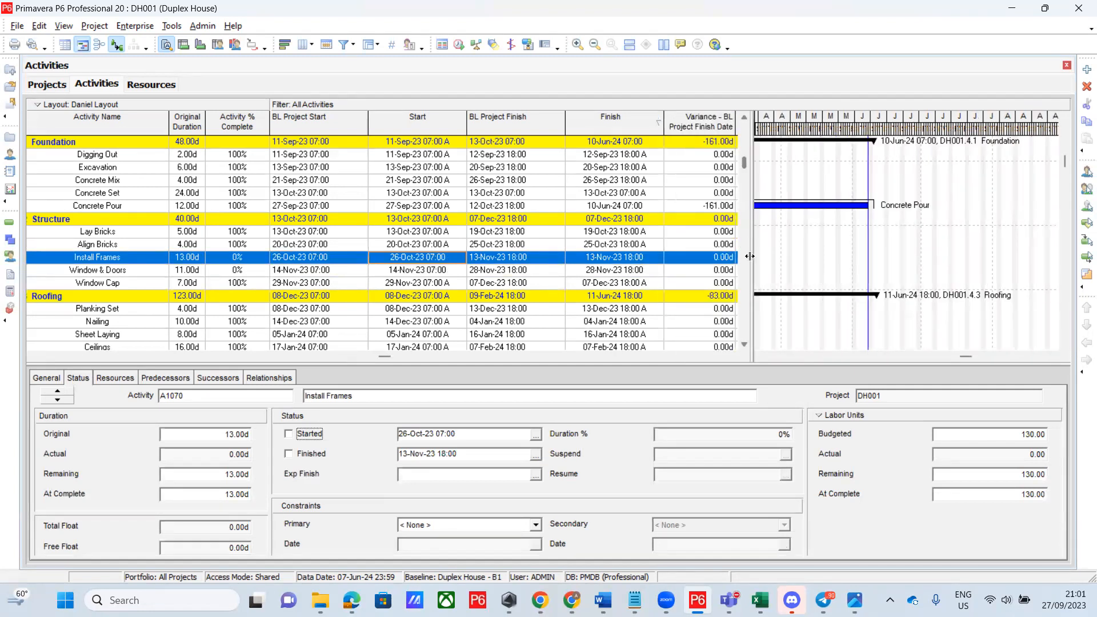
left_click_drag(751, 264, 817, 263)
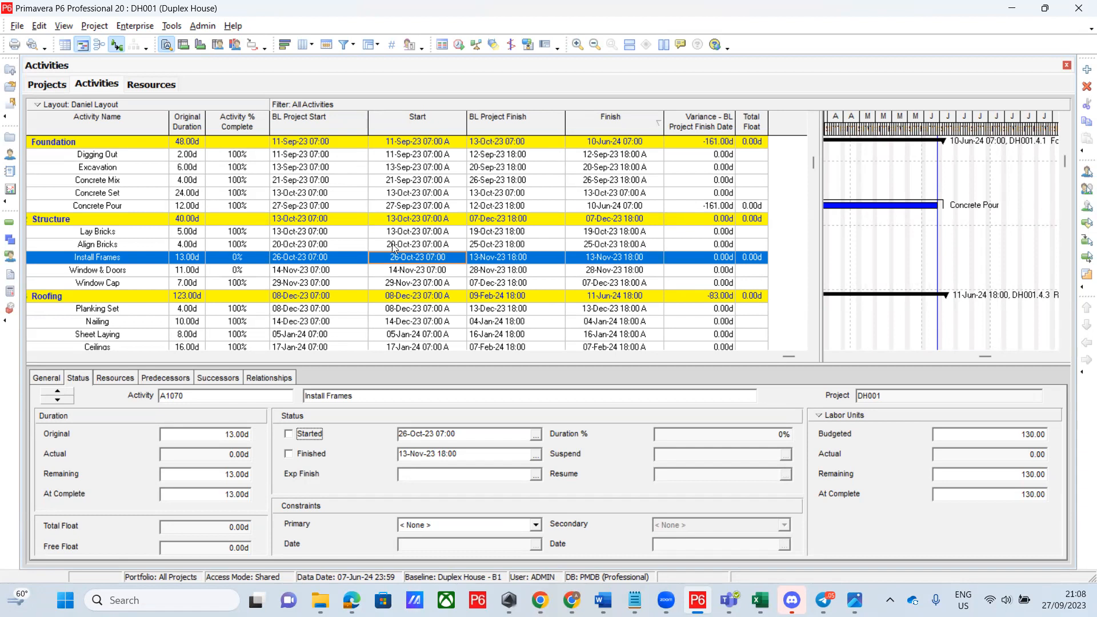
Remove % Complete, BL Project Start/Finish, Variance and Total Float from the table's columns
right_click(407, 182)
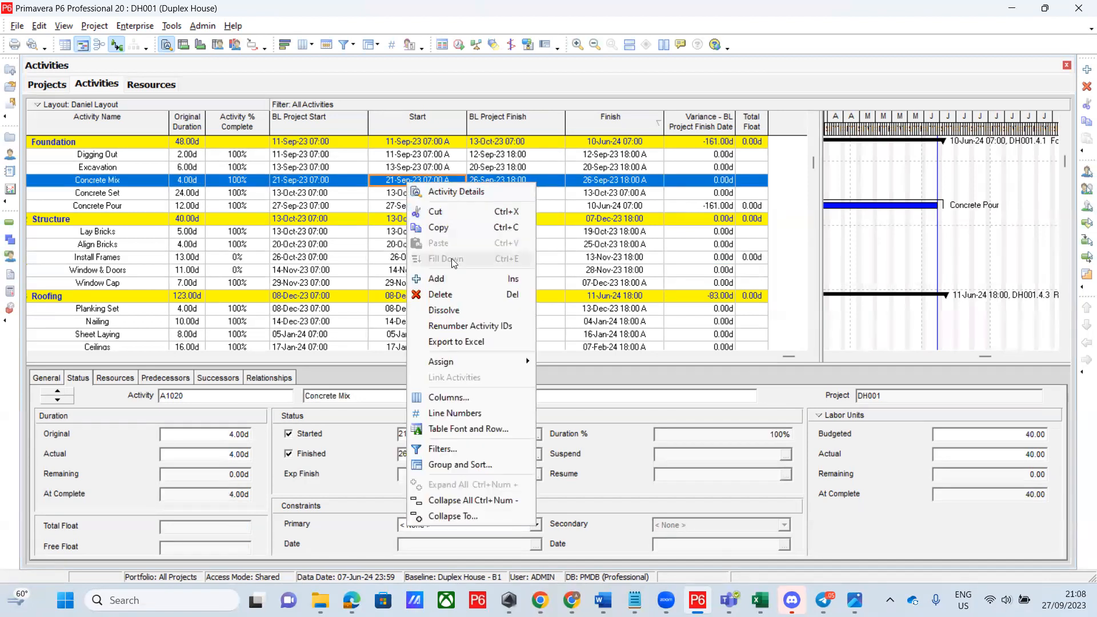
left_click(450, 398)
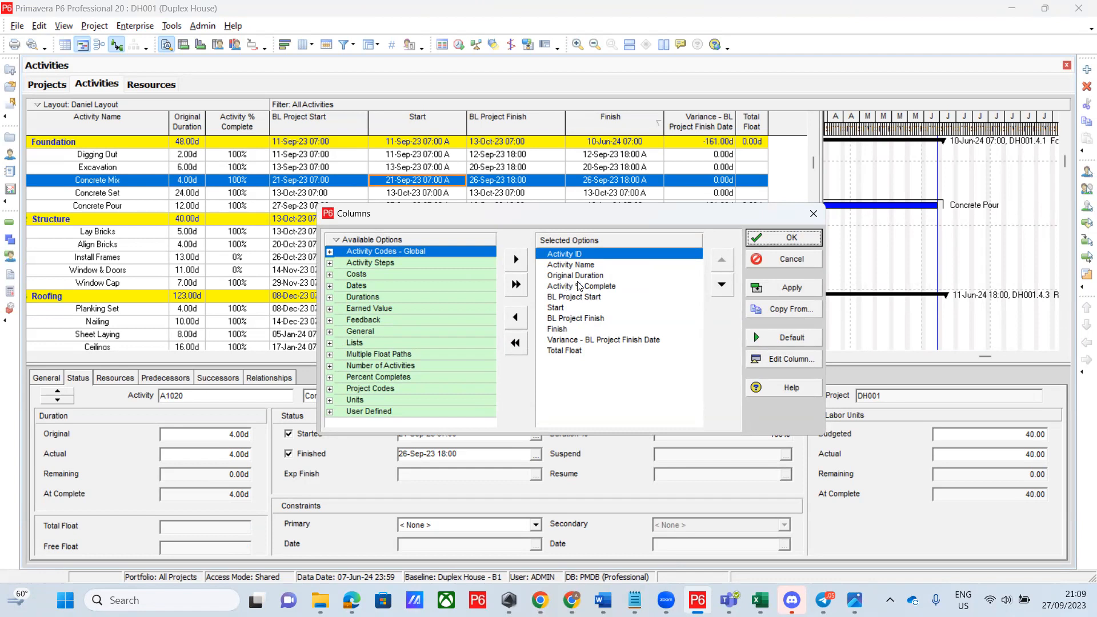
double_click(579, 287)
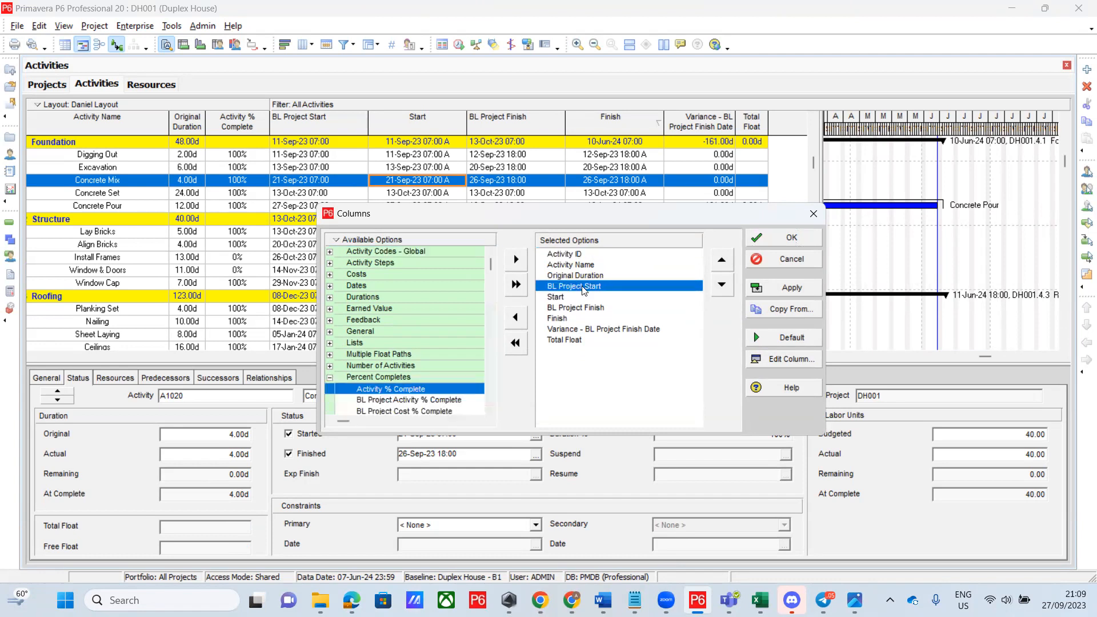
double_click(583, 288)
double_click(579, 297)
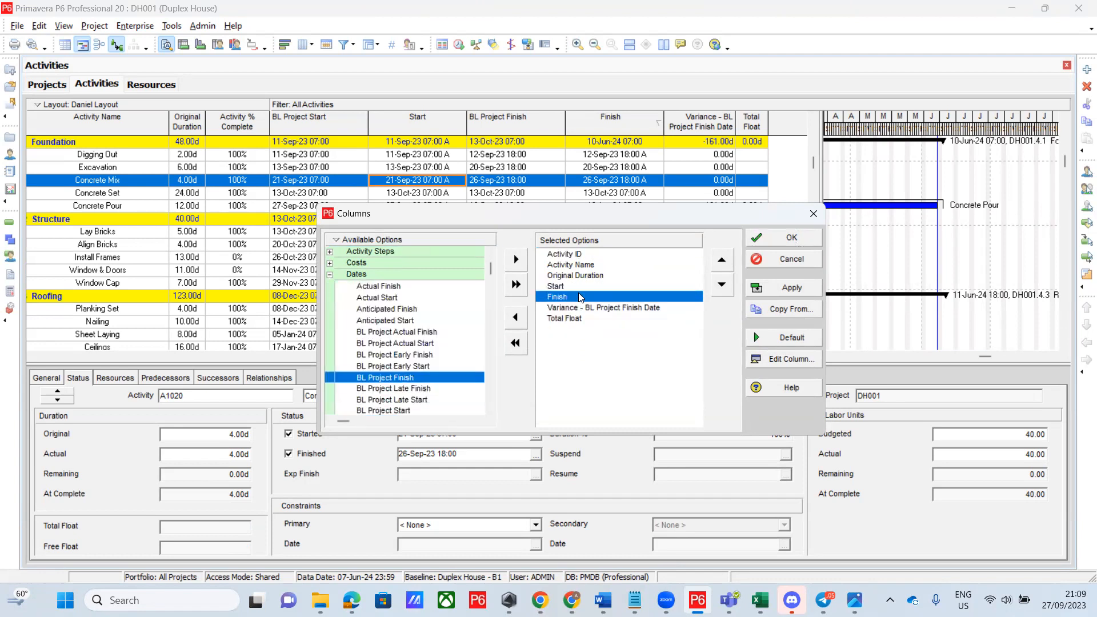
double_click(580, 309)
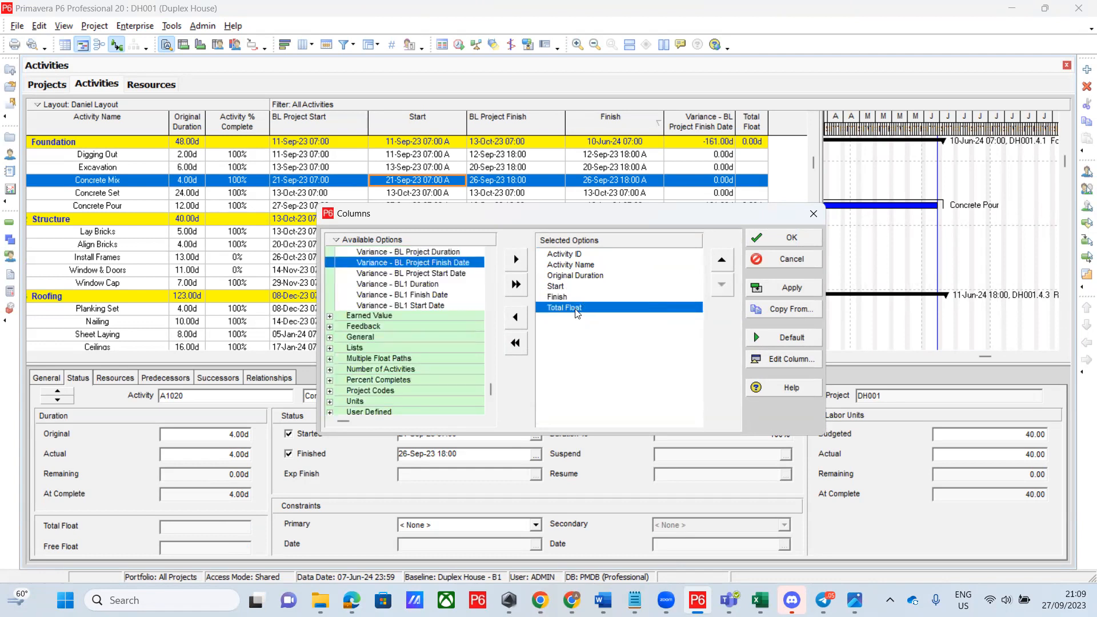
double_click(578, 310)
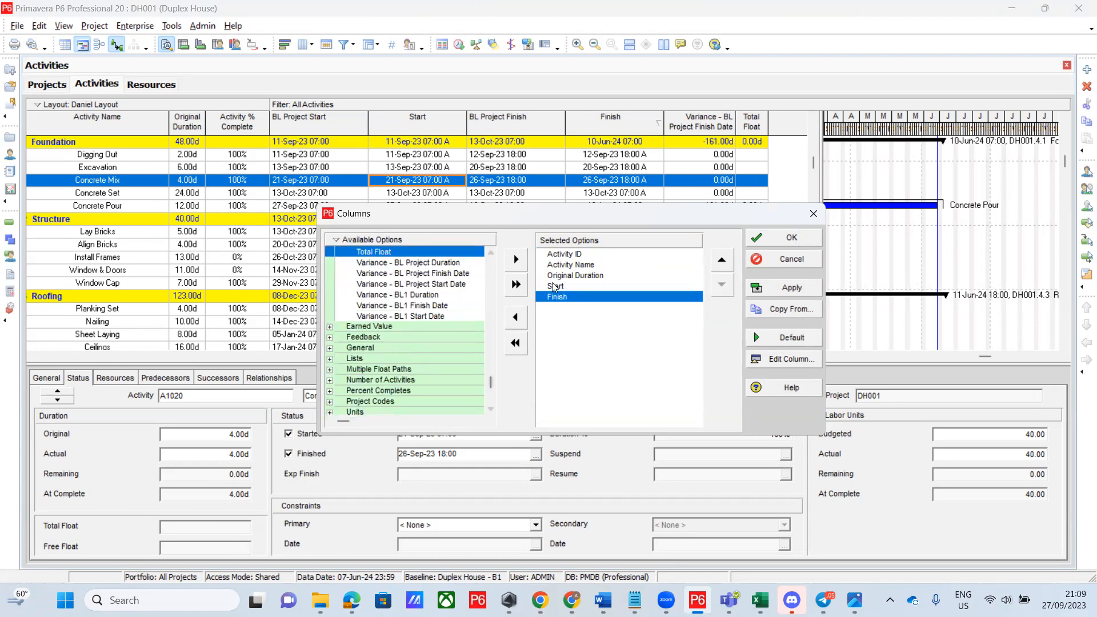
Add Remaining Labor Units and Remaining Nonlabor Units from the Units group and apply
left_click(330, 412)
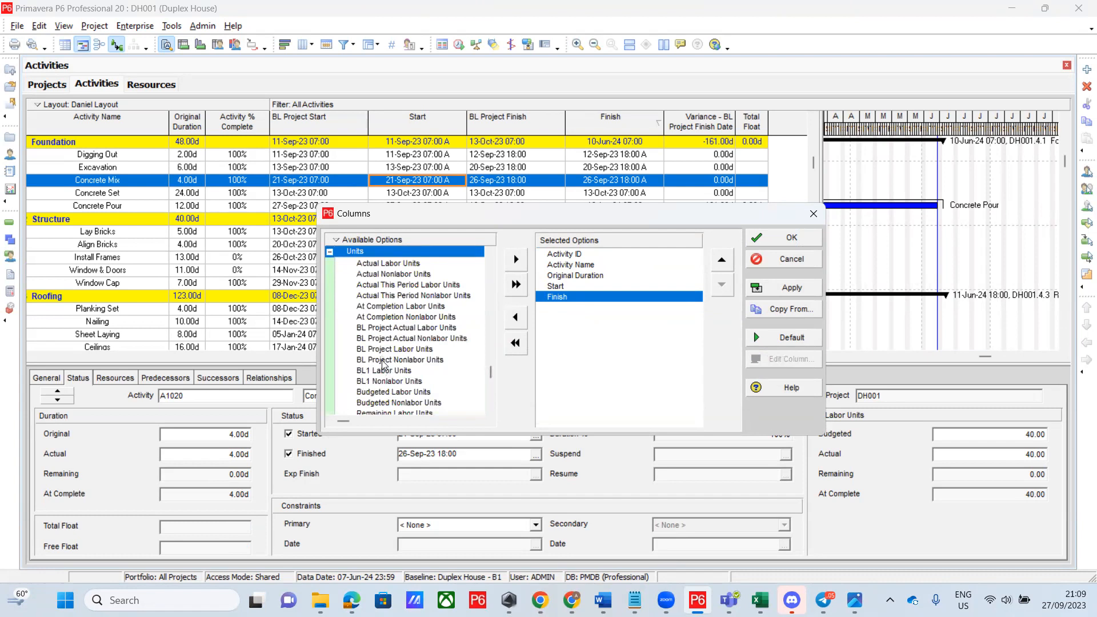
scroll(379, 335, "down", 3)
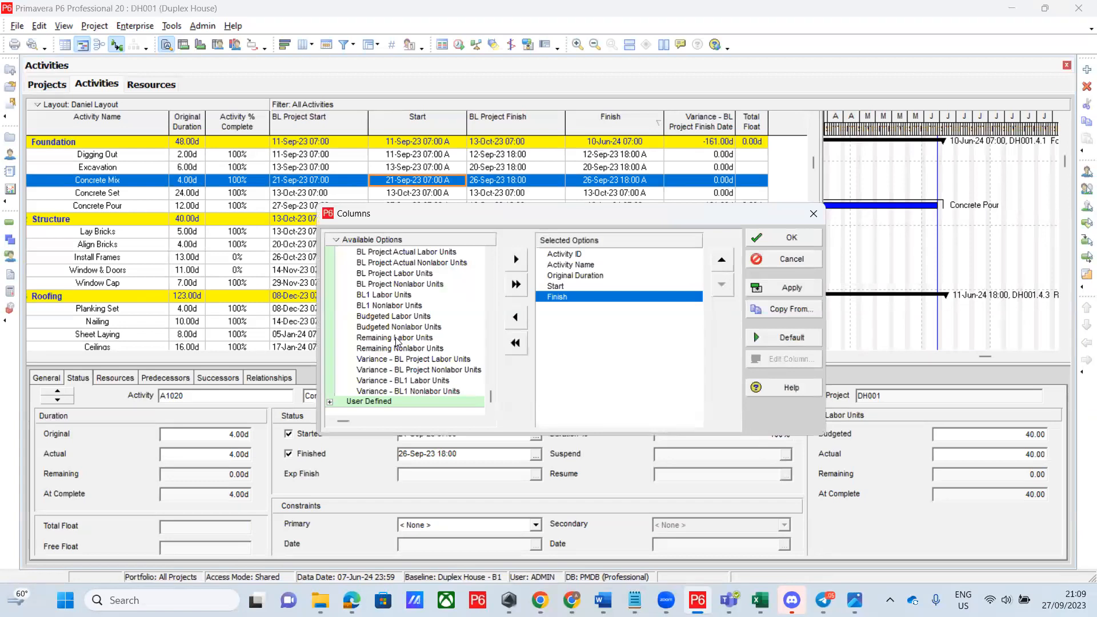
left_click_drag(399, 342, 574, 323)
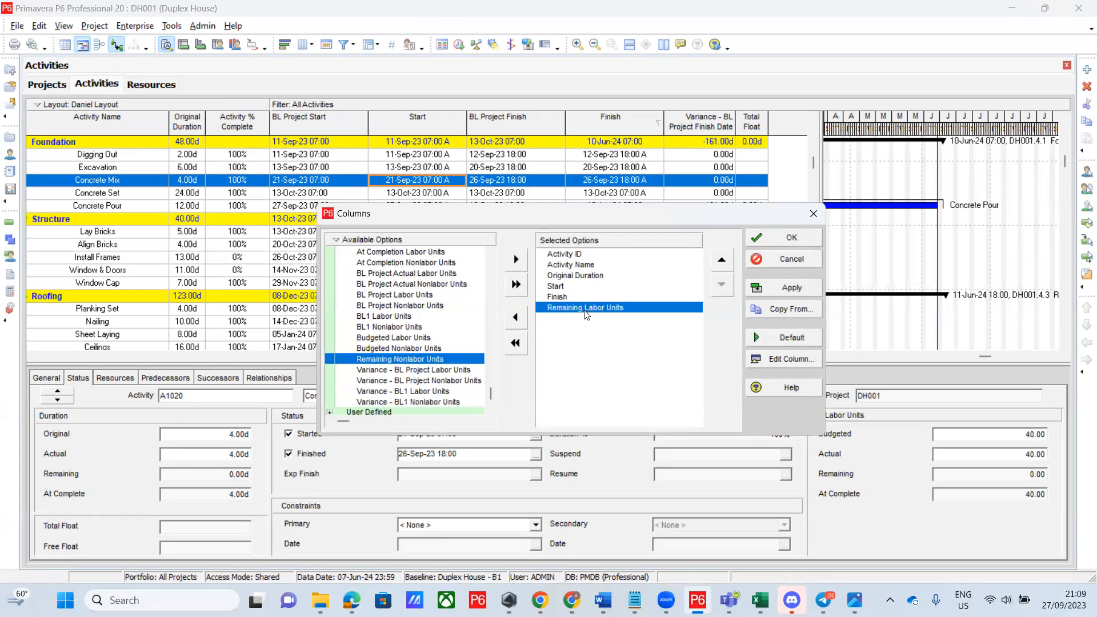
left_click_drag(539, 351, 580, 331)
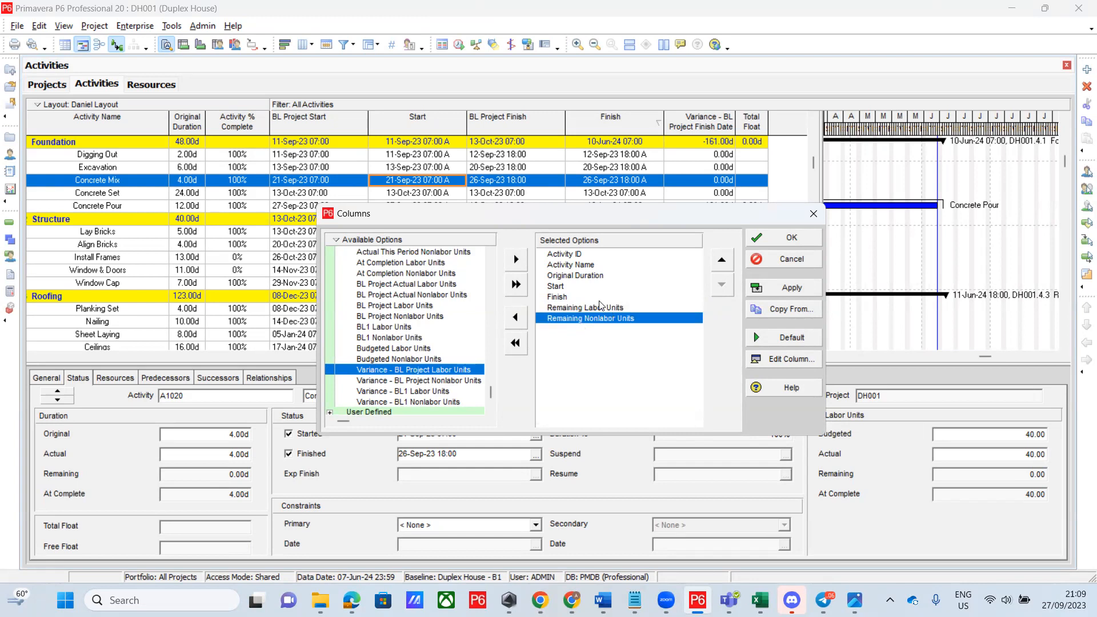
left_click(792, 238)
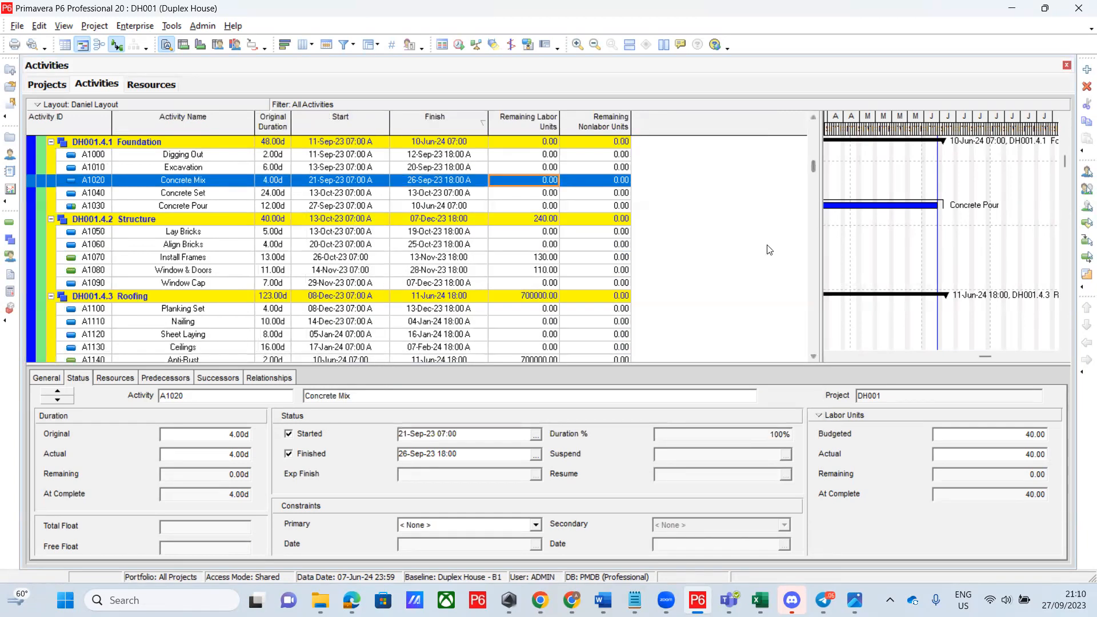
Scroll through the activities and widen the table until Remaining Nonlabor Units shows fully
scroll(769, 247, "down", 5)
scroll(812, 214, "up", 6)
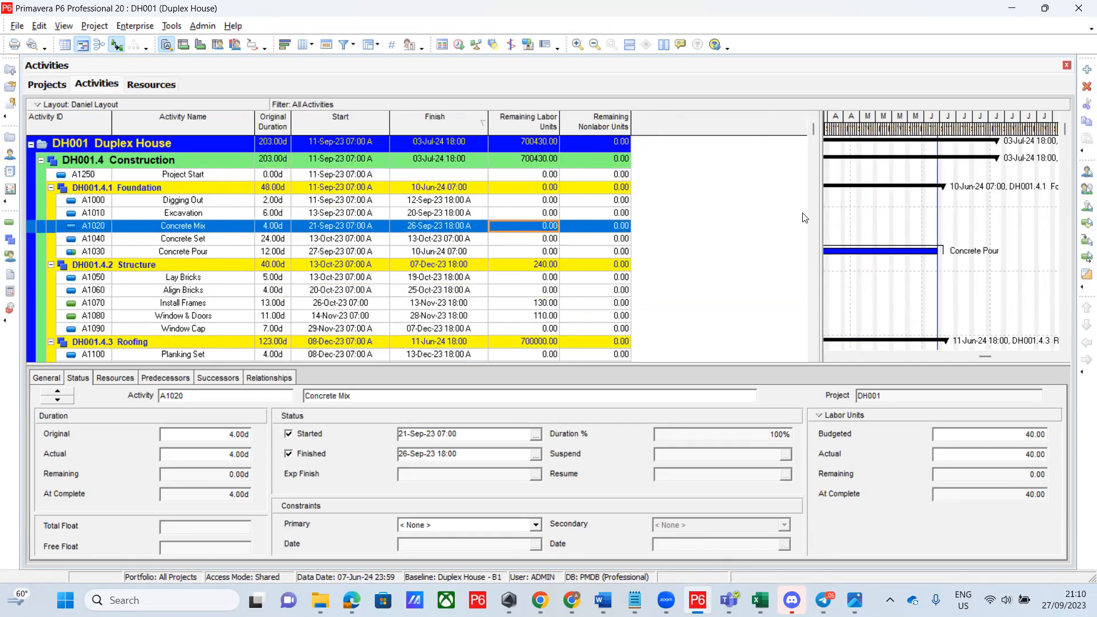
scroll(805, 218, "down", 3)
scroll(804, 219, "up", 4)
left_click_drag(819, 249, 638, 255)
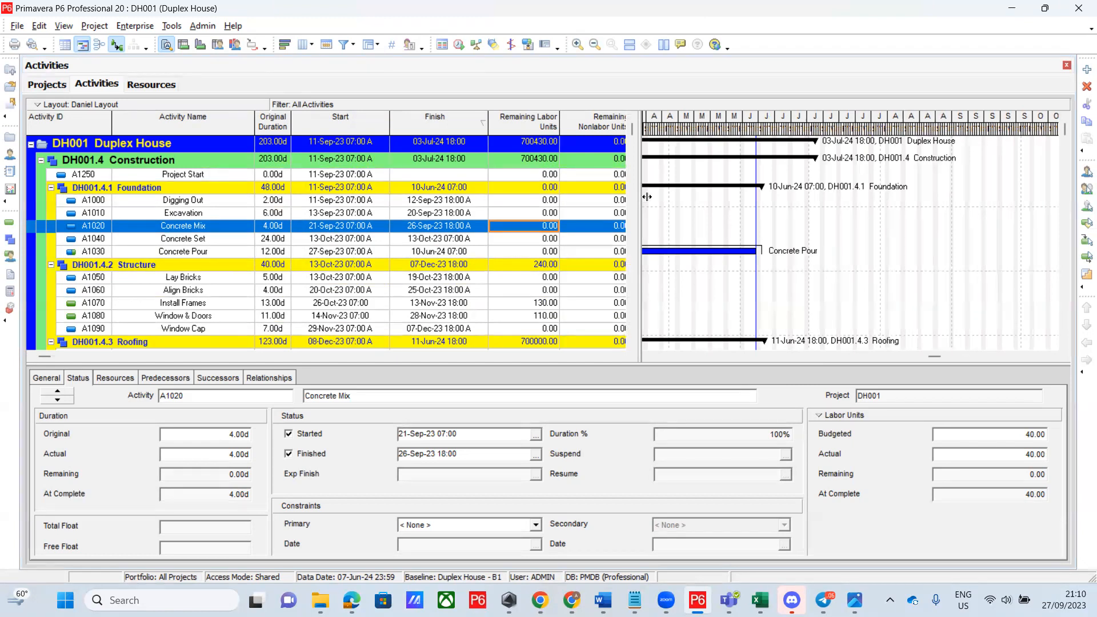
left_click_drag(641, 196, 646, 197)
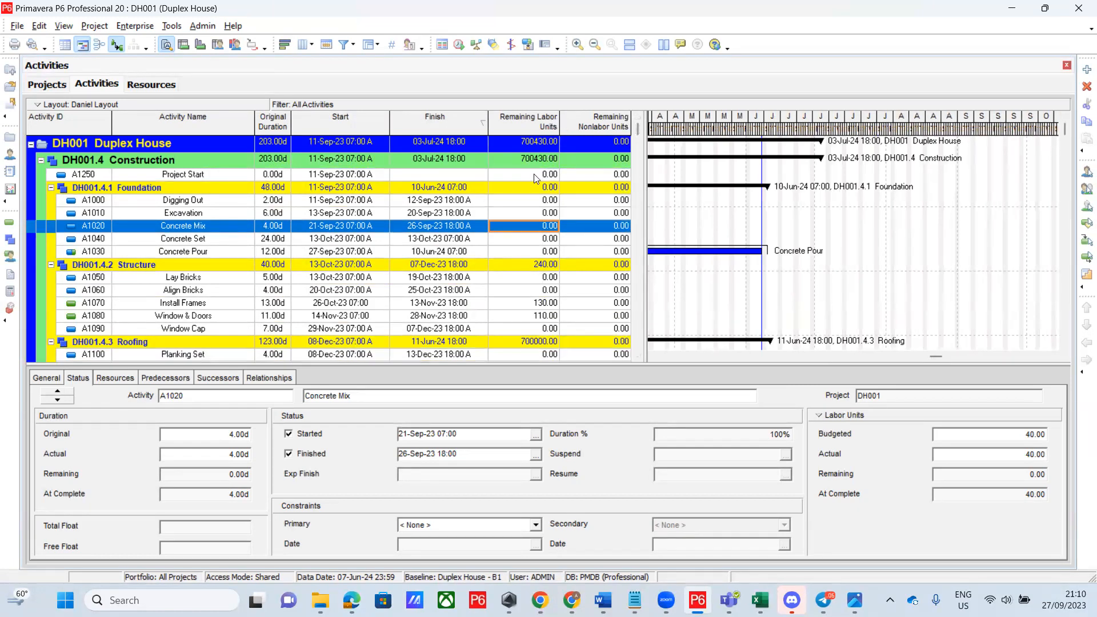
scroll(537, 195, "down", 6)
Center-align the Remaining Nonlabor Units column in the Columns dialog
left_click(537, 193)
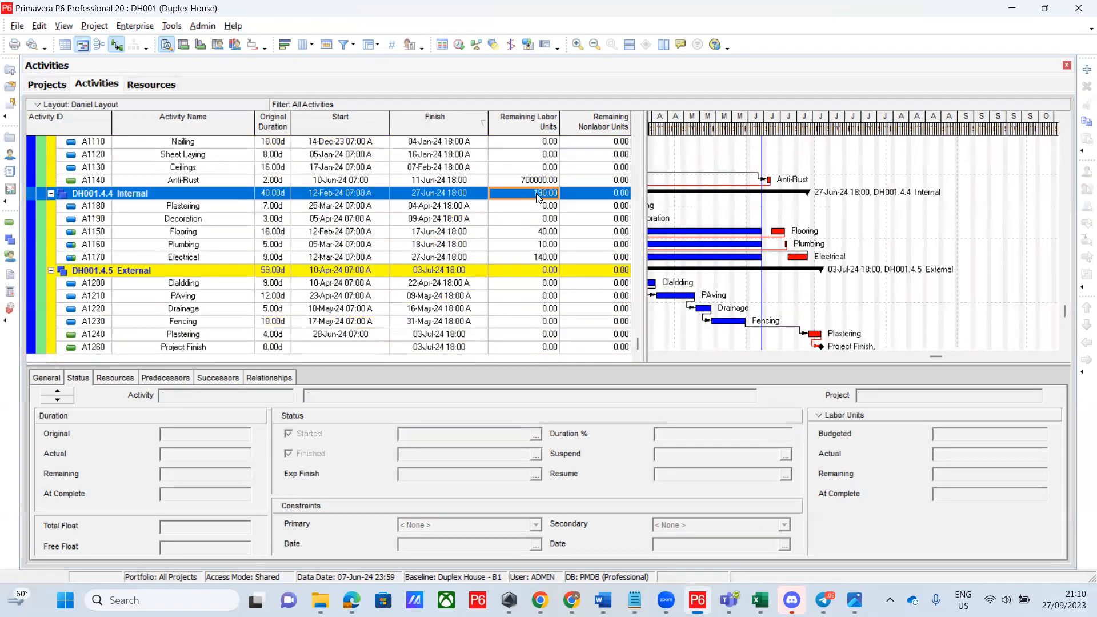
right_click(537, 196)
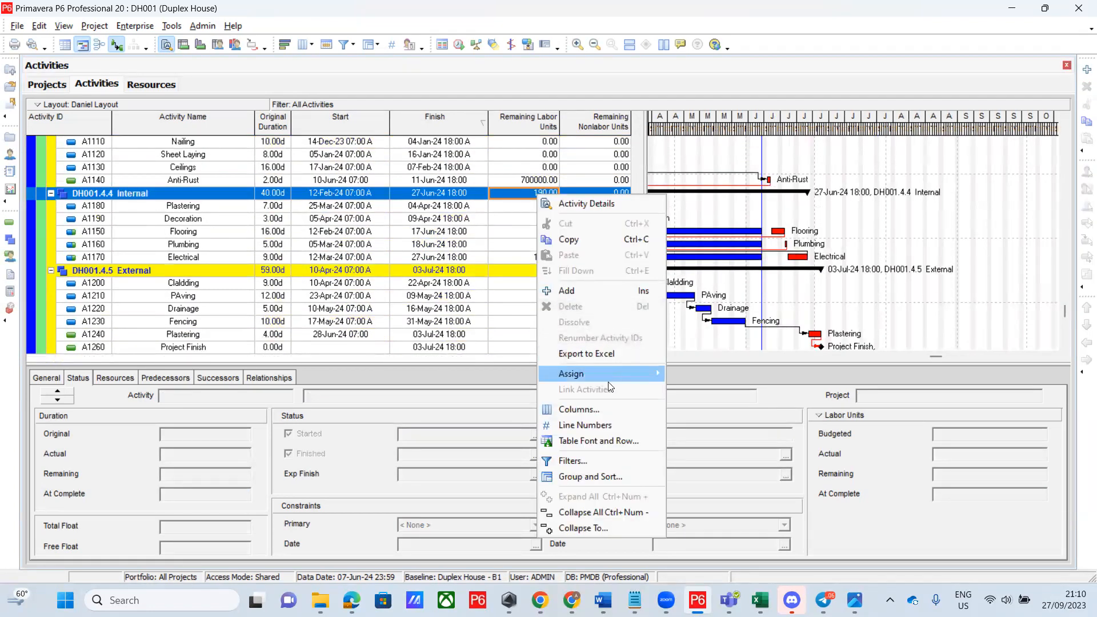
left_click(592, 409)
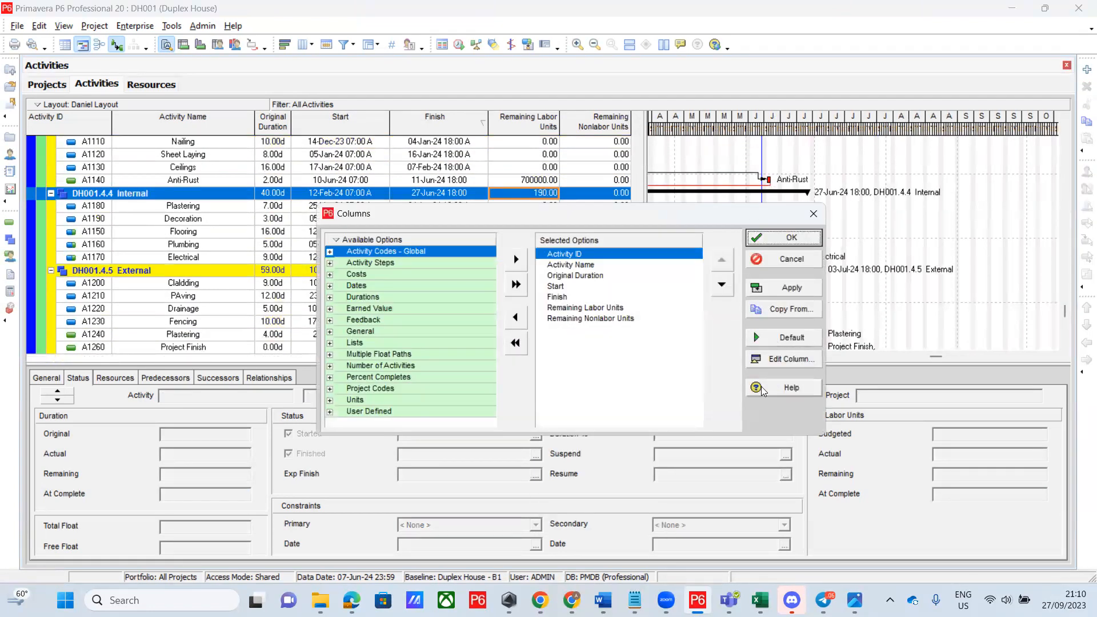
left_click(612, 320)
left_click(783, 359)
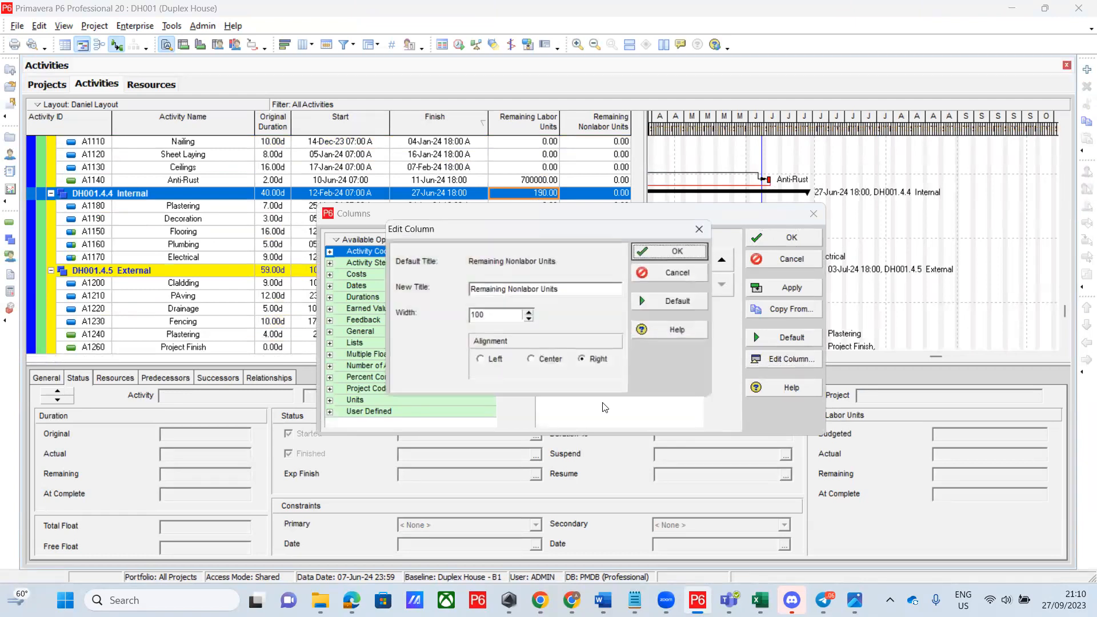
left_click(532, 359)
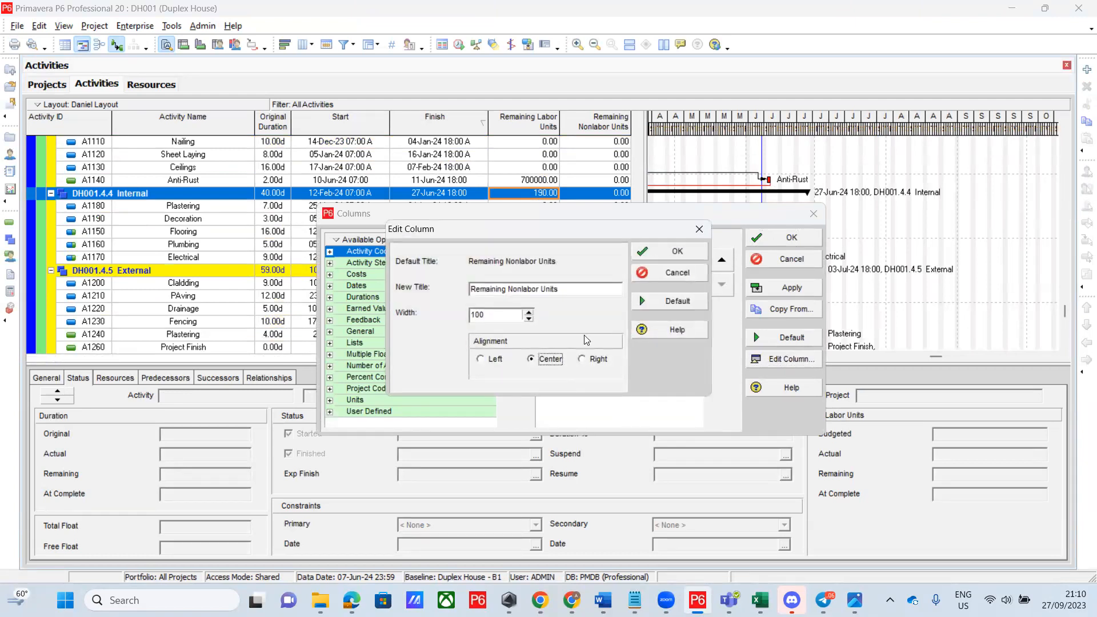
left_click(693, 252)
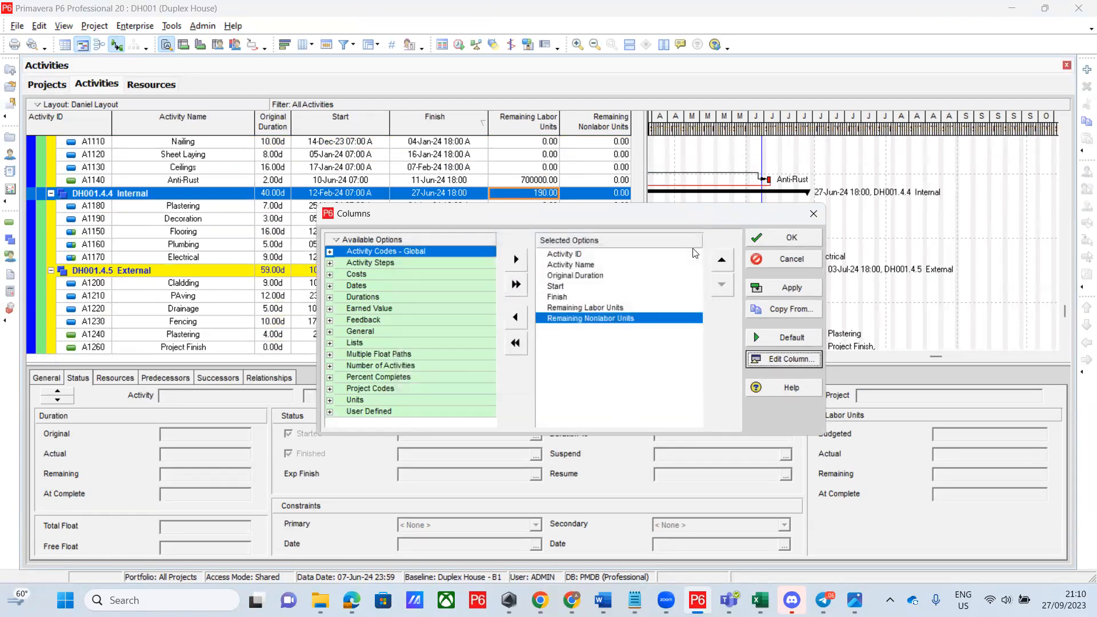
Center-align the Remaining Labor Units column
left_click(601, 307)
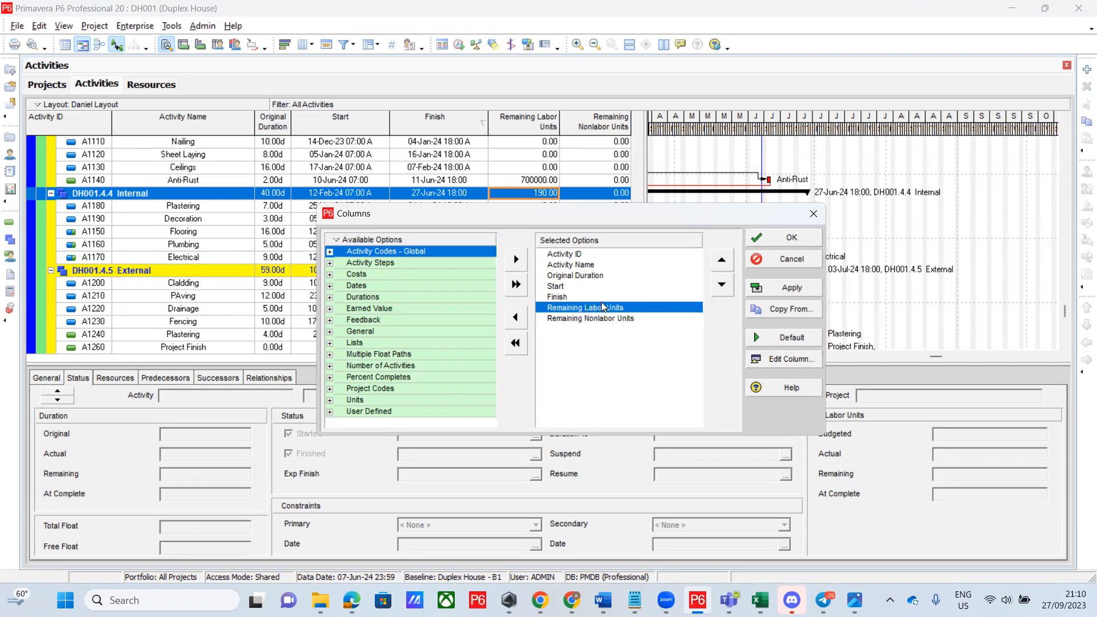
left_click(775, 359)
left_click(531, 359)
left_click(678, 251)
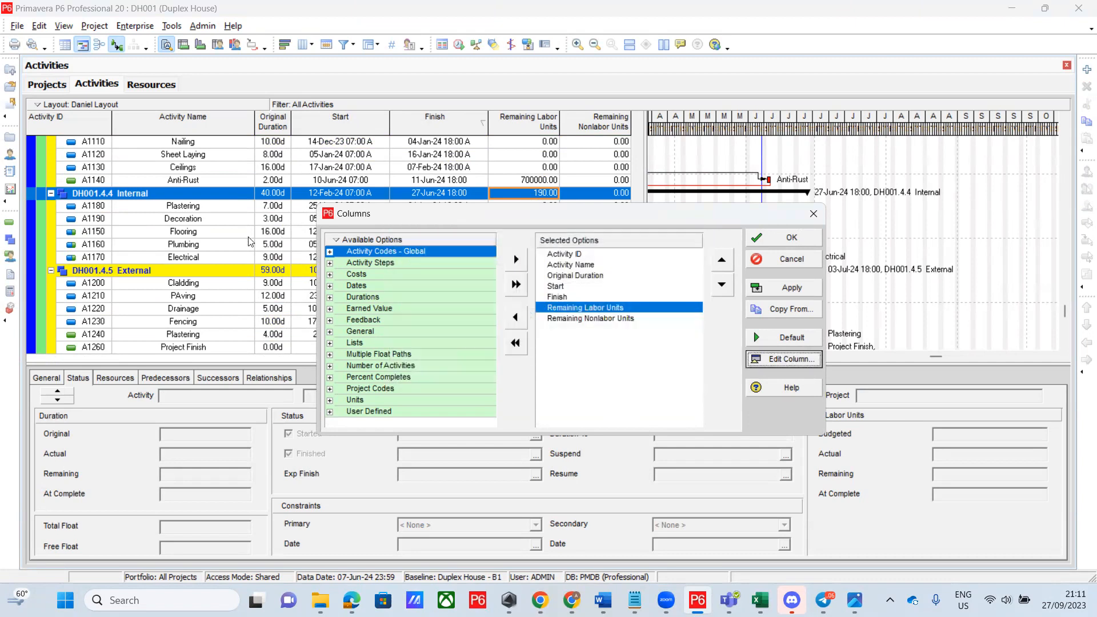
Left-align the Activity Name column and apply the column changes
left_click(589, 265)
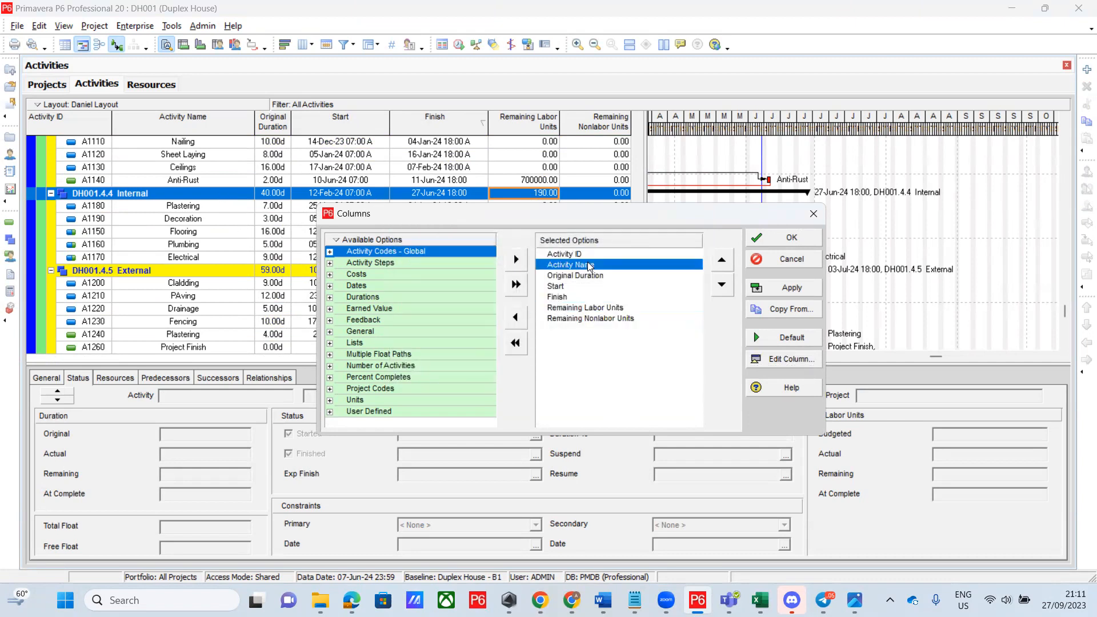
left_click(785, 360)
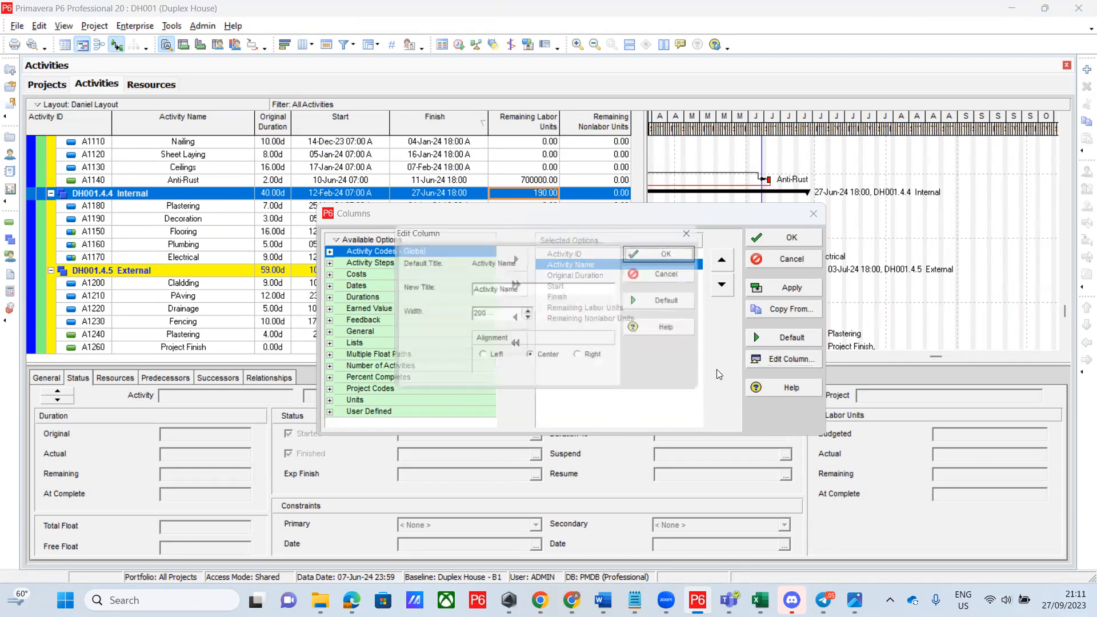
left_click(493, 361)
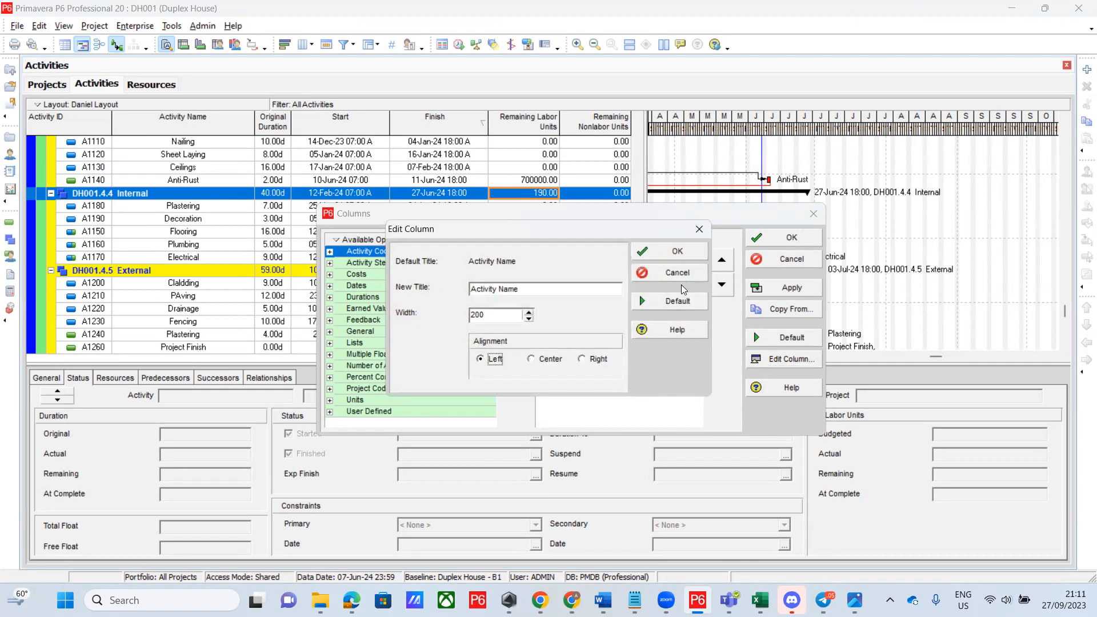
left_click(685, 256)
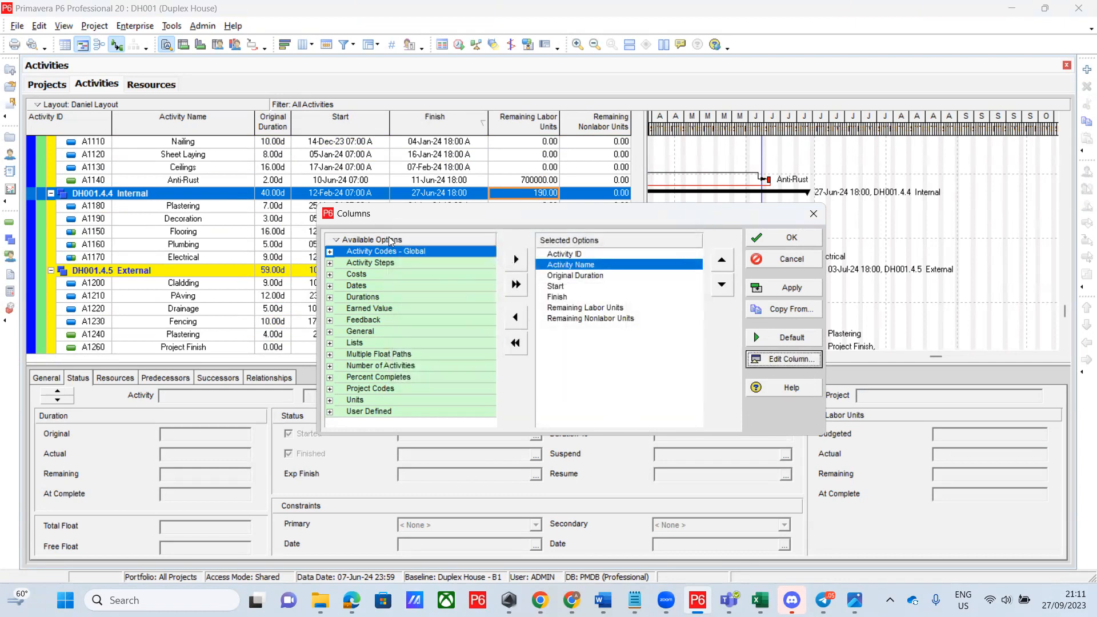
left_click(791, 239)
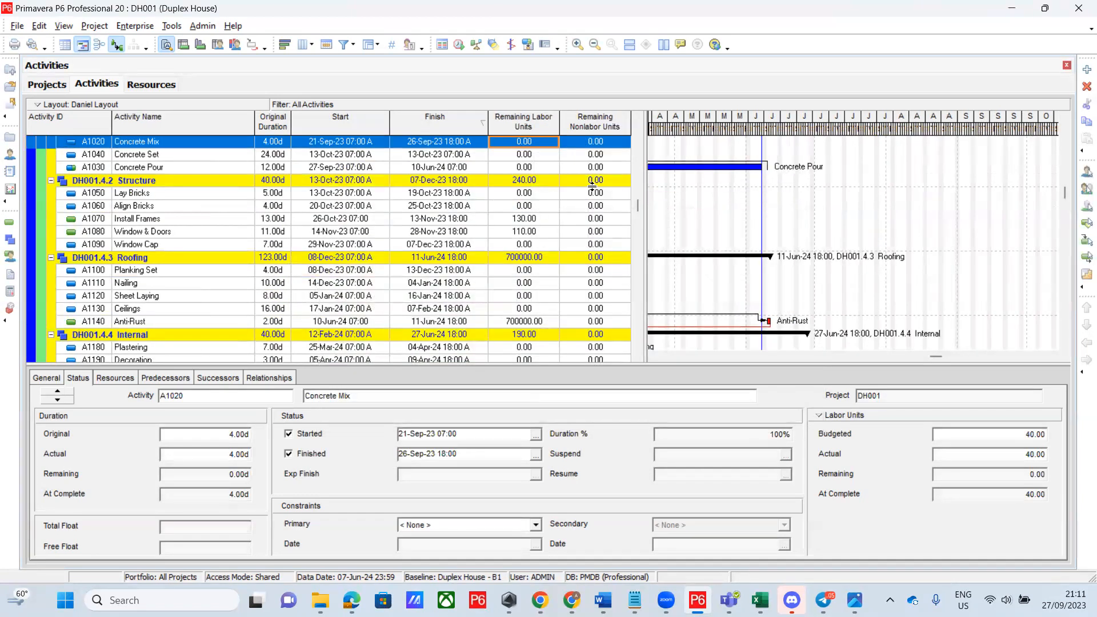
Show the Layout menu's Open, Save and Save As choices from the Daniel Layout bar
scroll(626, 199, "down", 2)
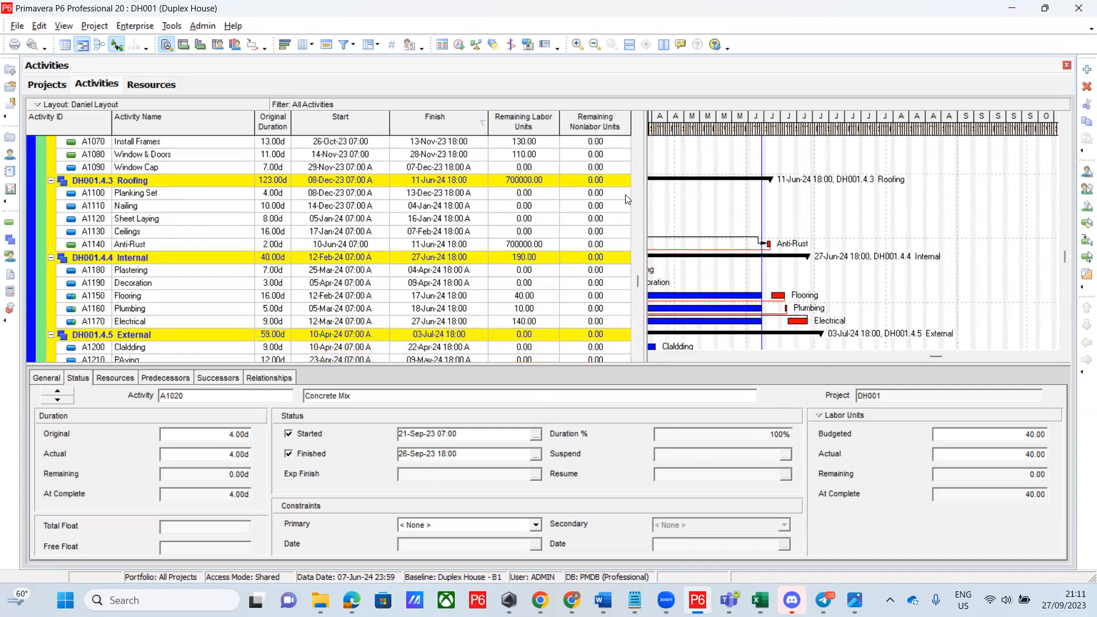
scroll(623, 200, "up", 4)
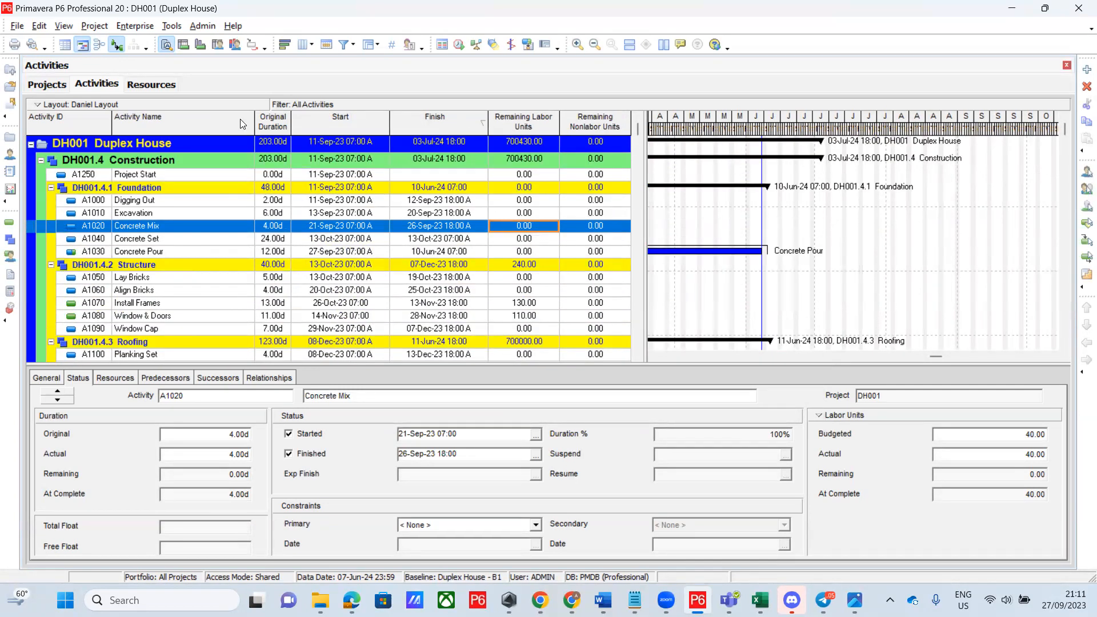
left_click(36, 106)
mouse_move(92, 125)
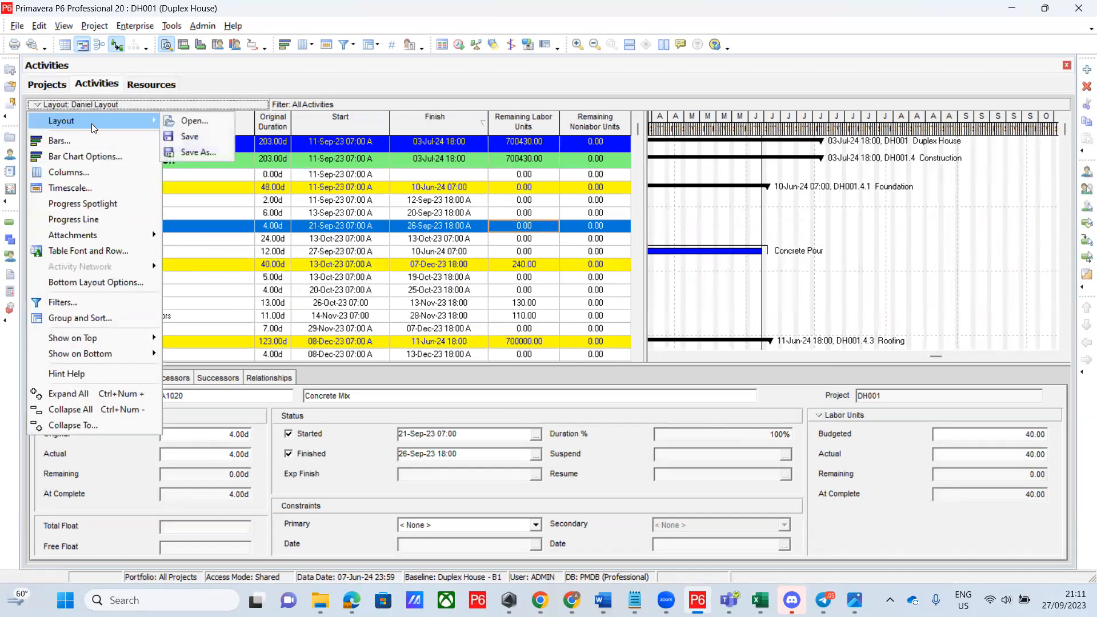
Save the current layout as a new layout named 'Daniel - Labour Units Layout'
left_click(197, 152)
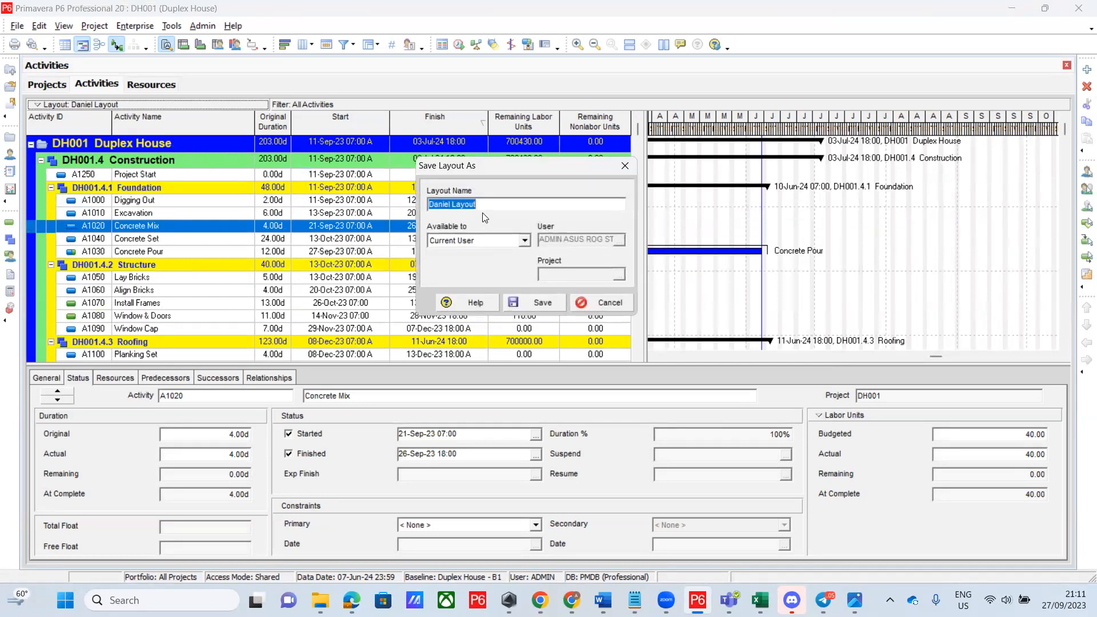
left_click(484, 204)
type("- Labour UNIT")
key("BackSpace")
key("BackSpace")
key("BackSpace")
key("BackSpace")
type("nits")
left_click(543, 303)
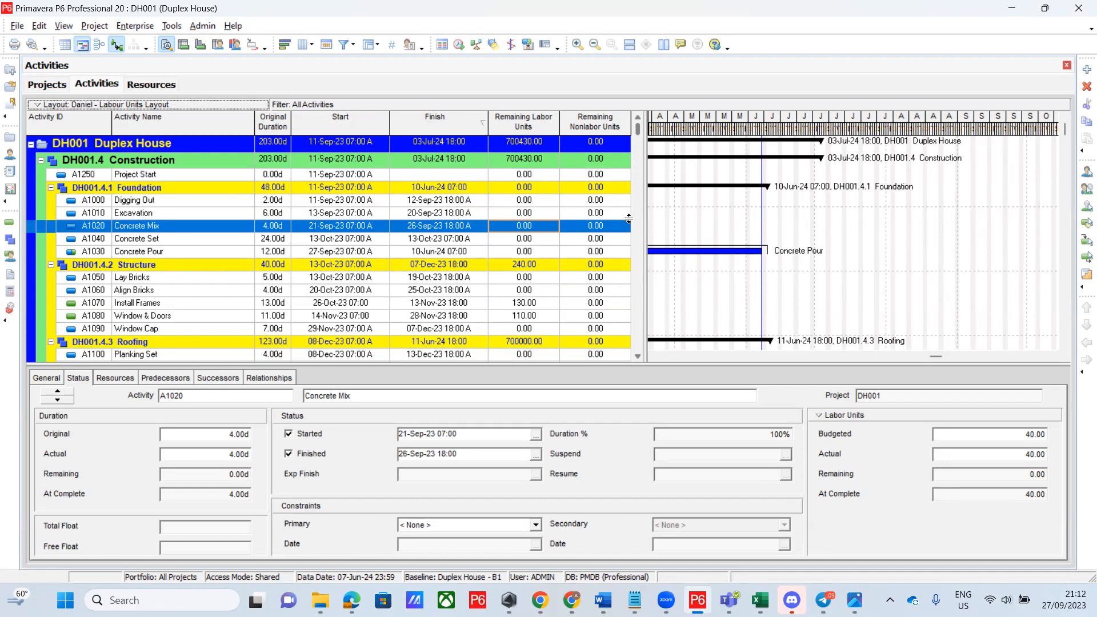
left_click(522, 303)
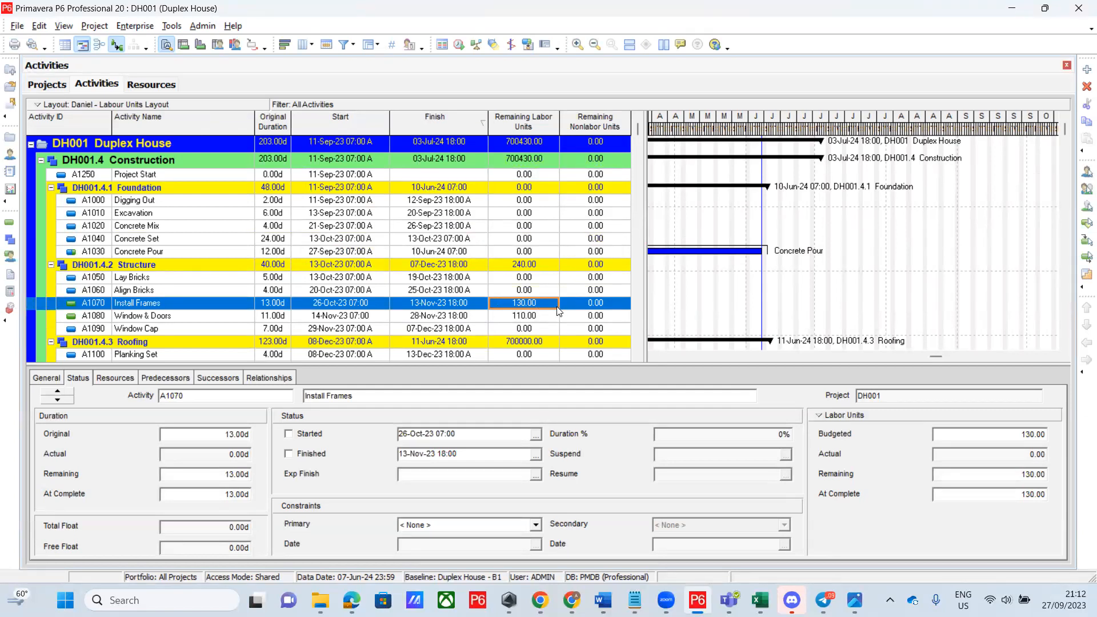
scroll(511, 327, "down", 2)
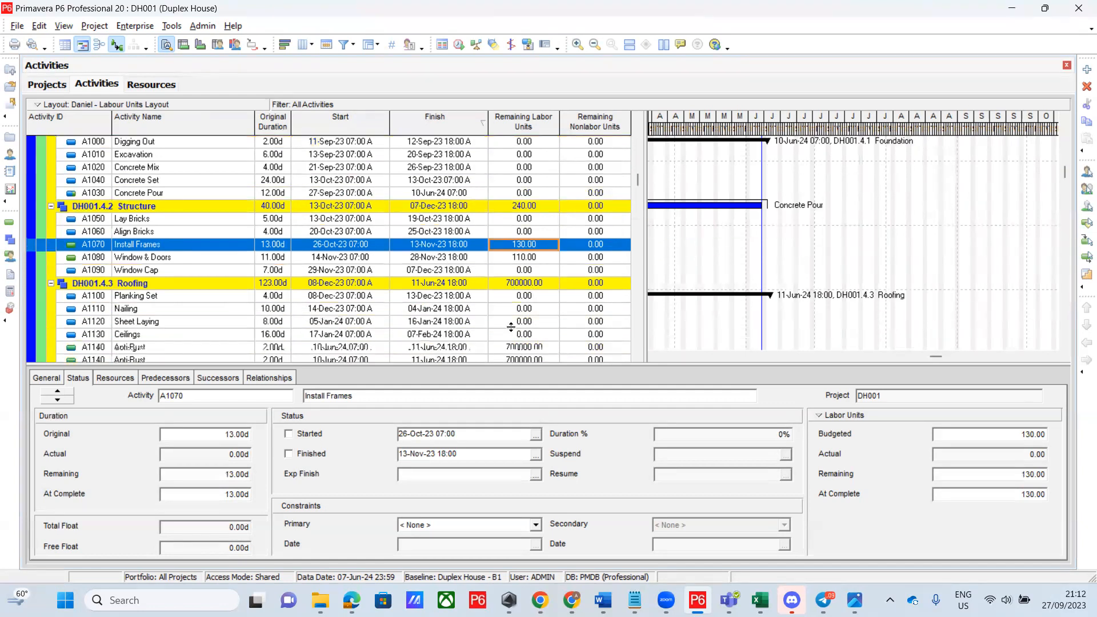
scroll(511, 327, "down", 4)
scroll(513, 313, "up", 1)
scroll(512, 313, "up", 5)
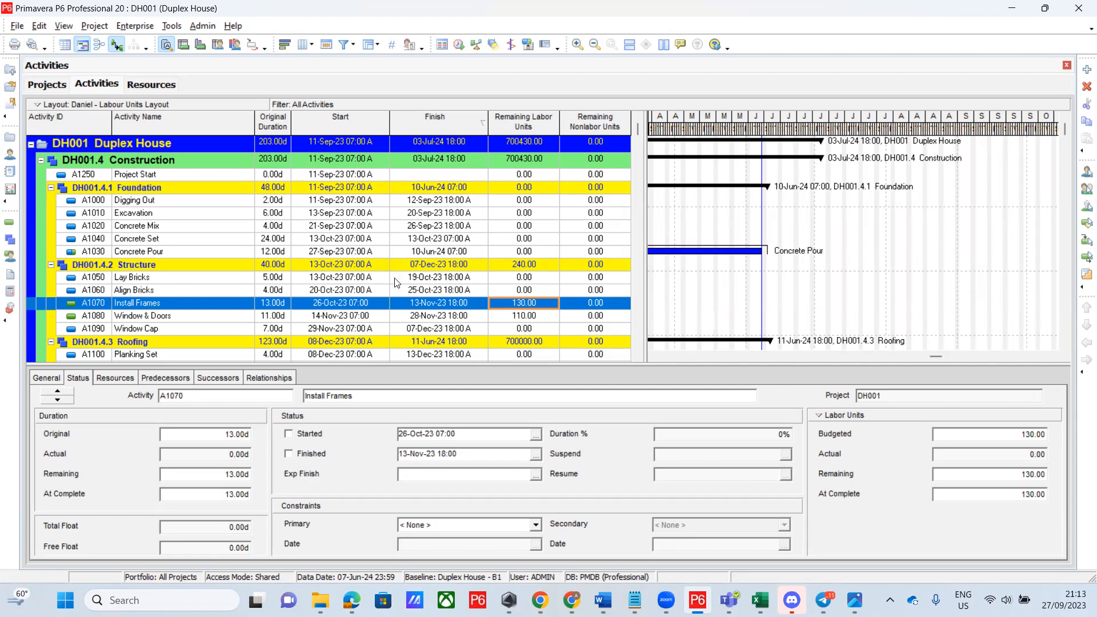
Open Print Preview from the File menu for the Labour Units layout
left_click(16, 27)
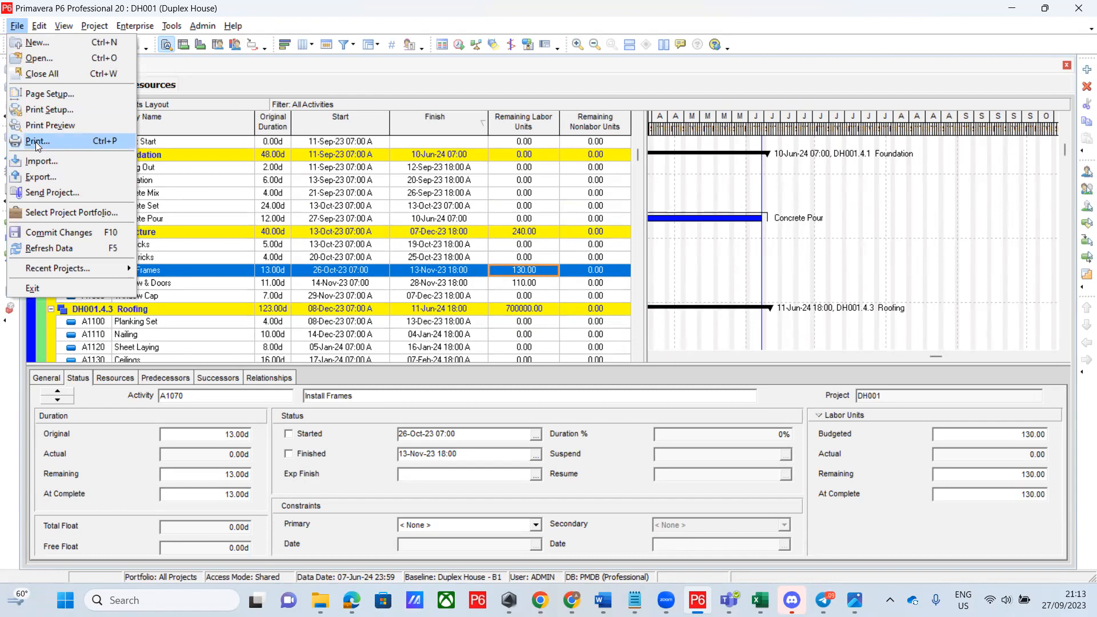
scroll(294, 140, "up", 1)
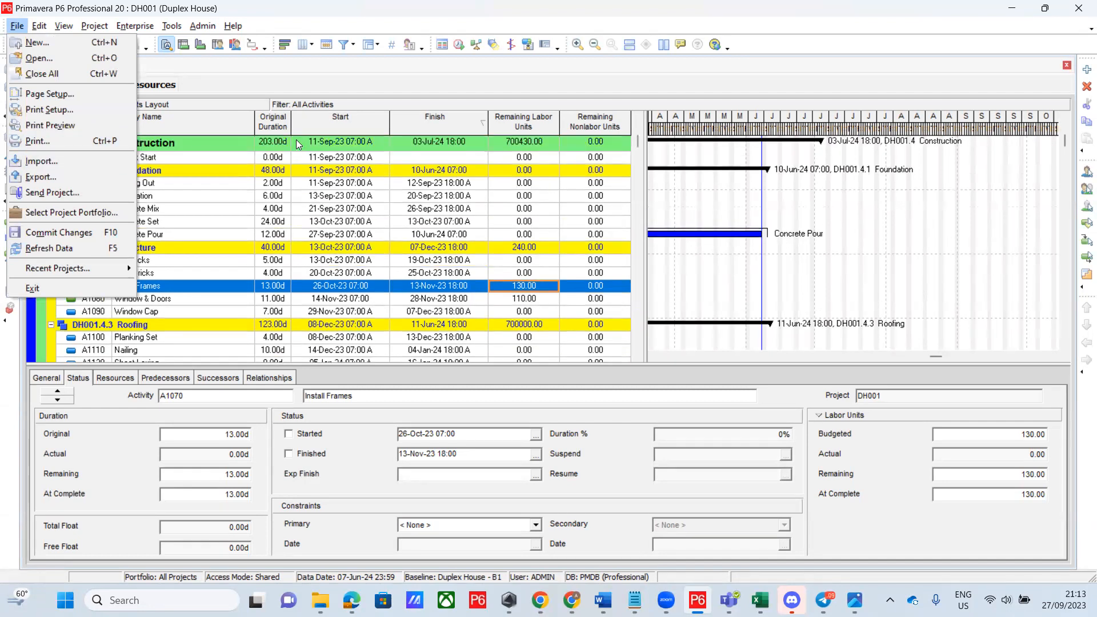
scroll(296, 139, "down", 5)
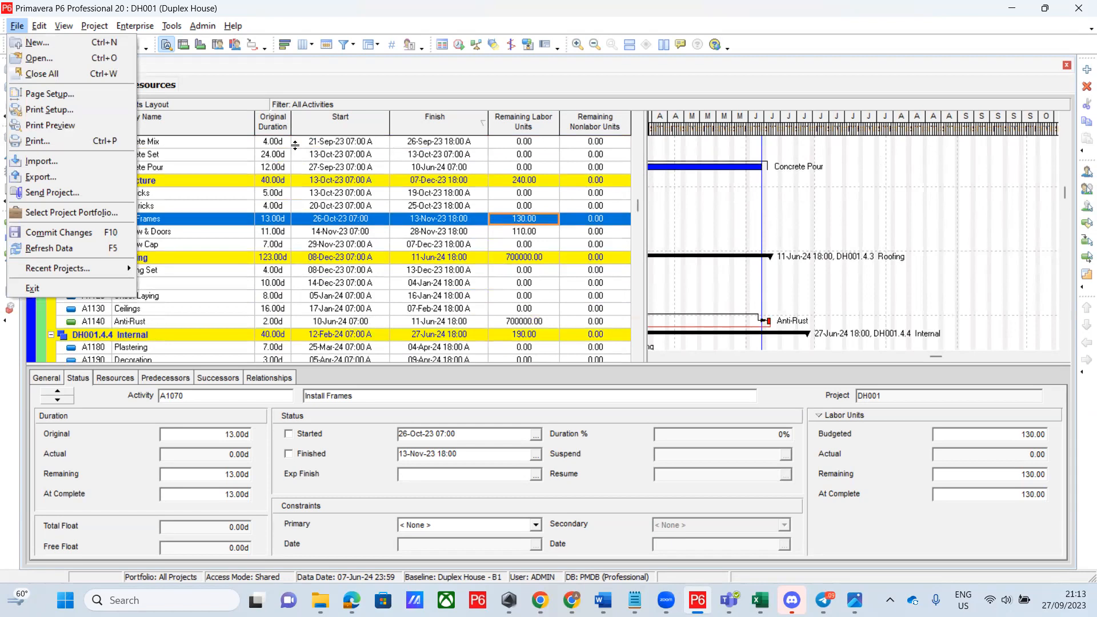
scroll(296, 145, "up", 6)
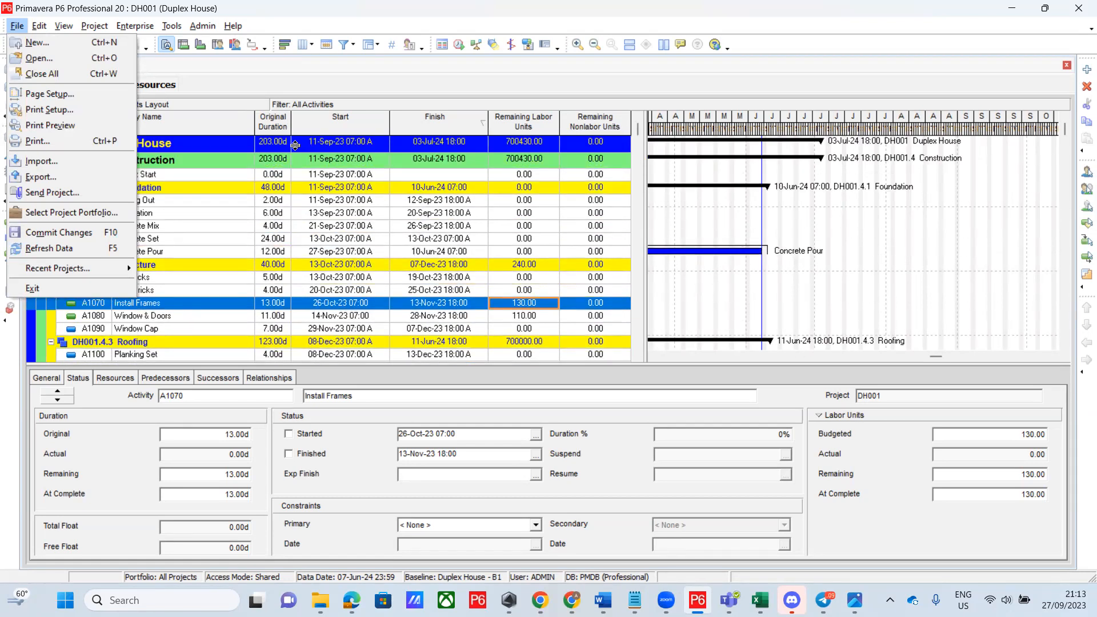
left_click(38, 124)
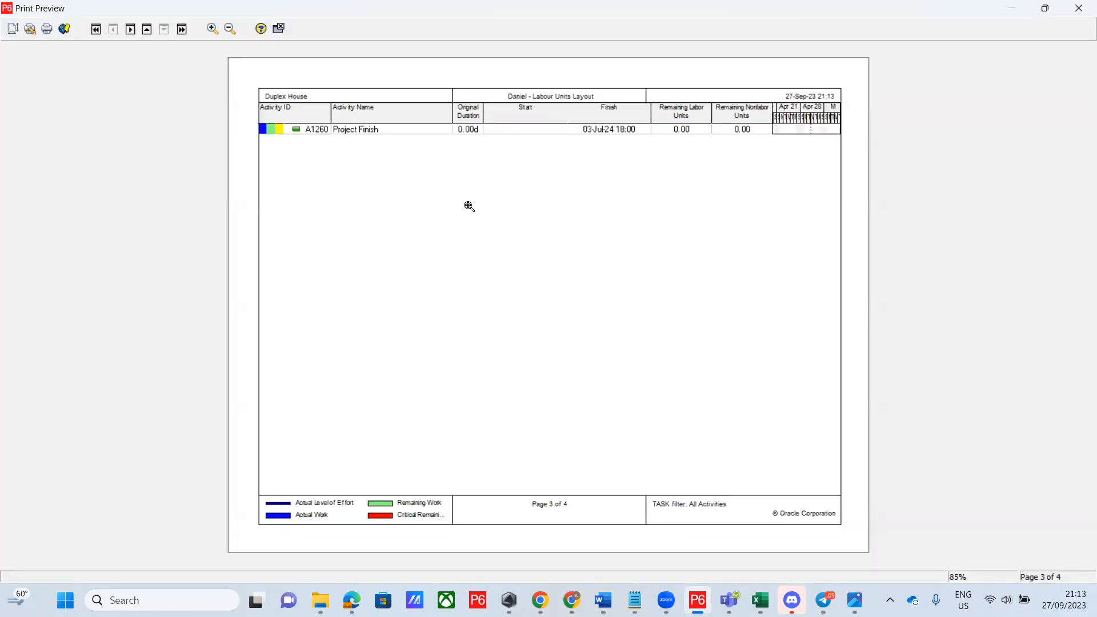
Scroll the preview back to page 1 of 4, starting with DH001 Duplex House
scroll(468, 212, "up", 1)
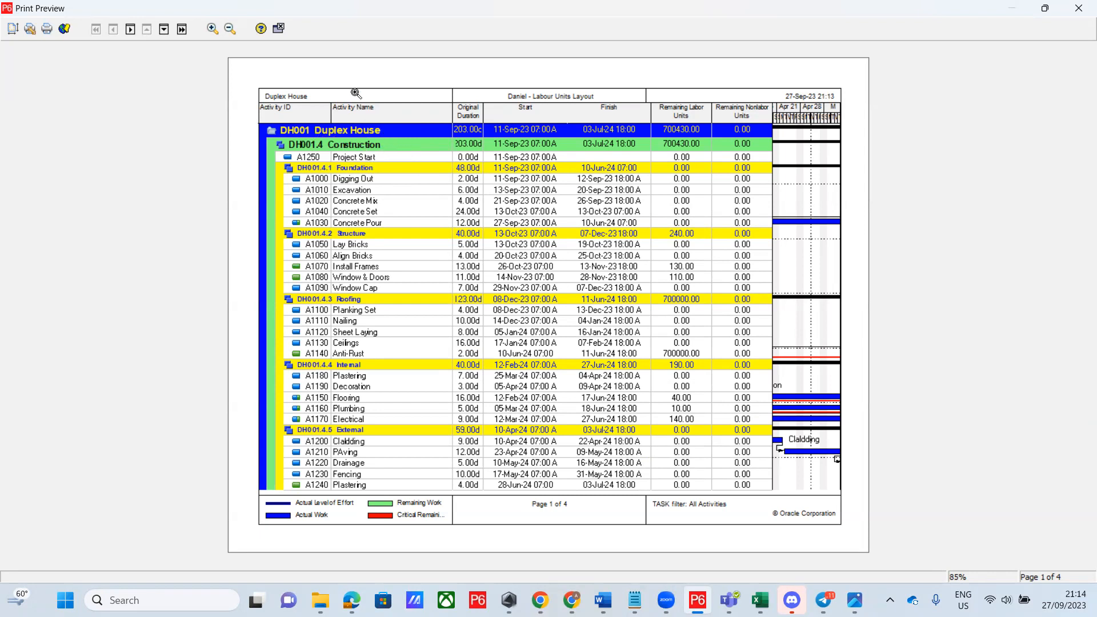
Close the print preview and return to the DH001 Duplex House activities in the Labour Units layout
left_click(279, 30)
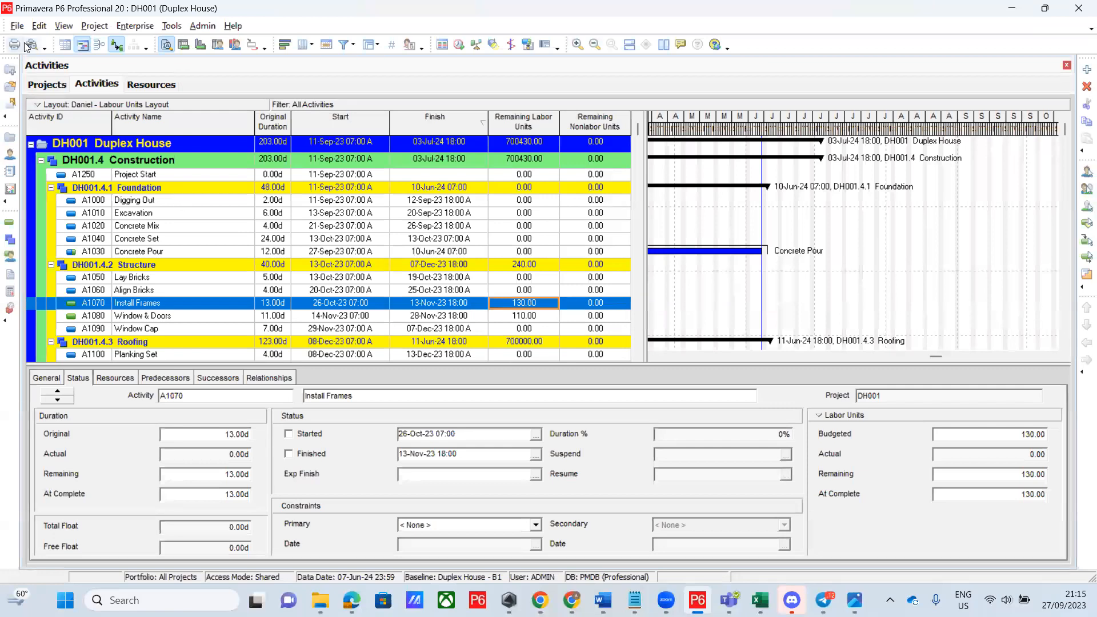
Check Page Setup without changing anything, then reopen Print Preview of the 4-page schedule
left_click(17, 27)
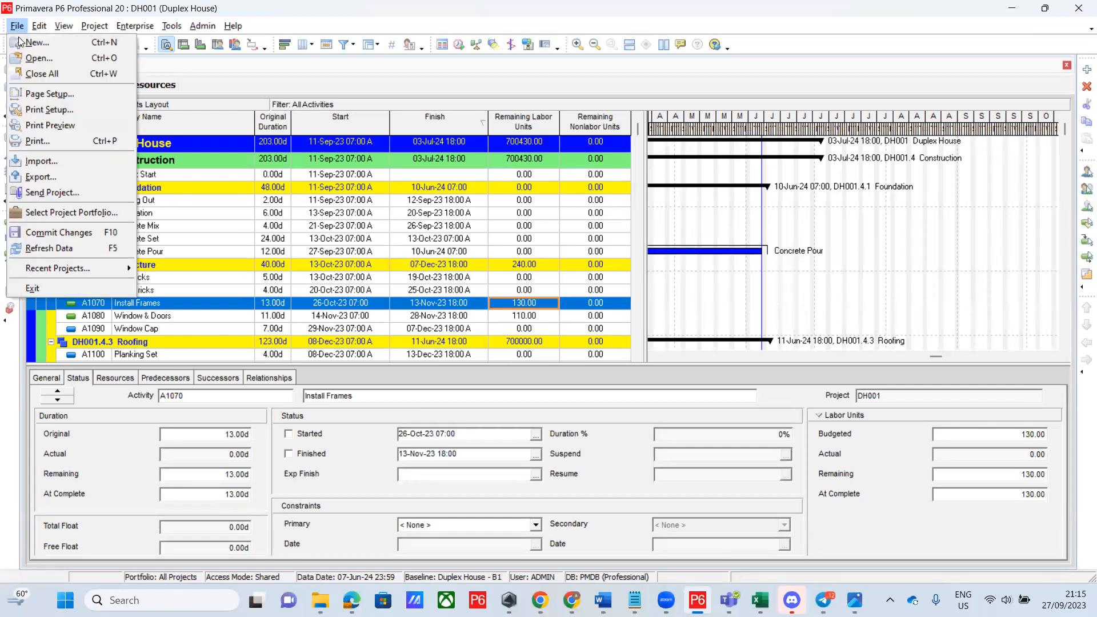
left_click(45, 95)
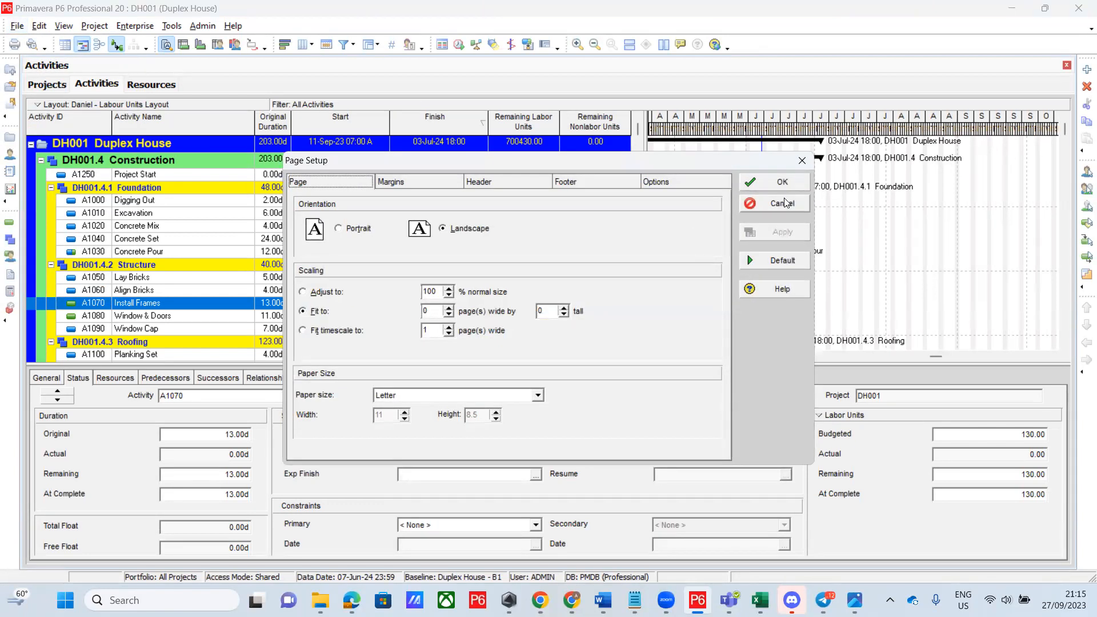
left_click(802, 160)
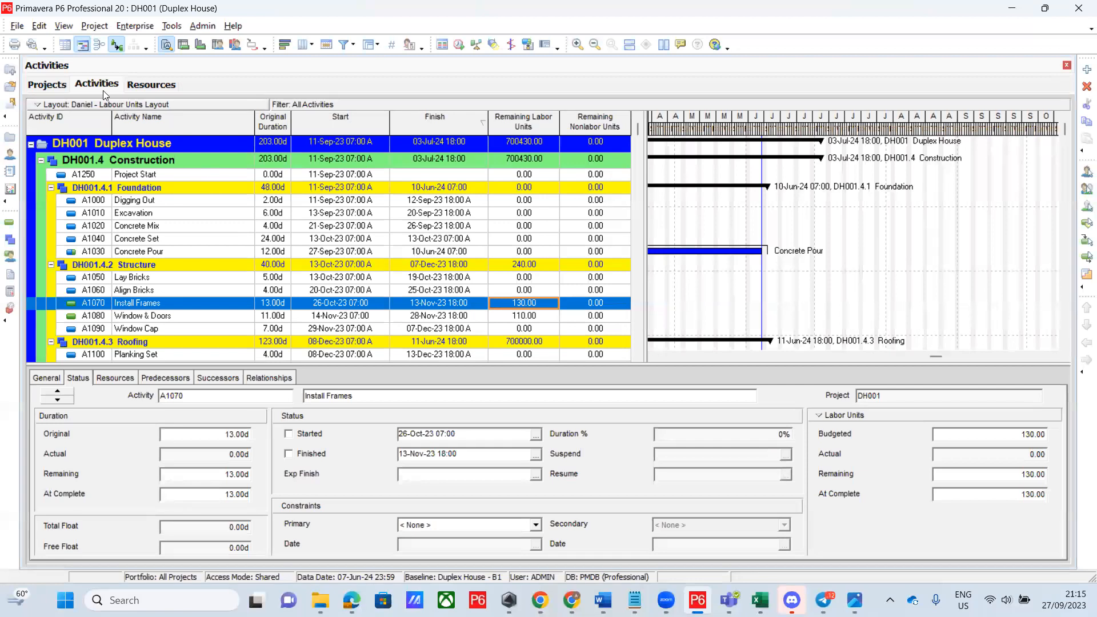
left_click(17, 27)
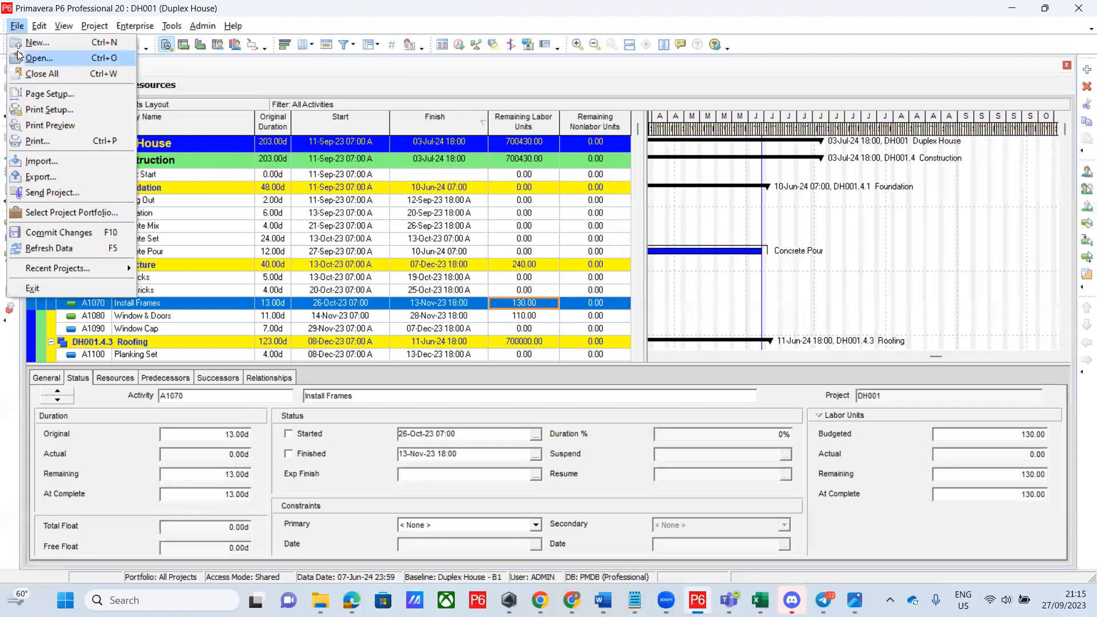
left_click(44, 128)
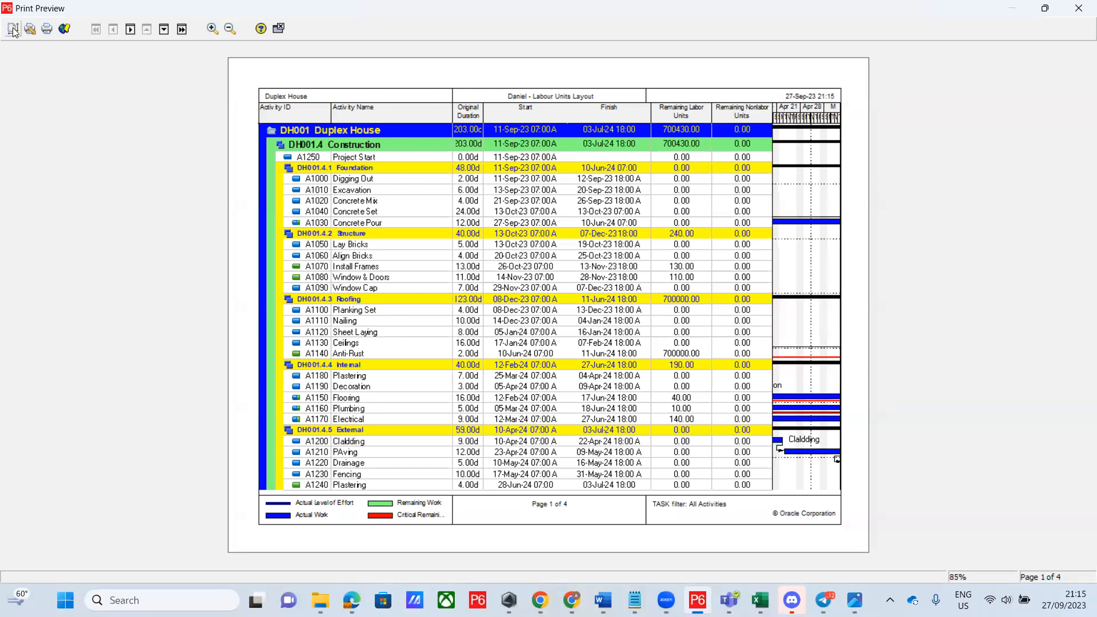
Move the preview to page 3 of 4 and bring up Page Setup from the toolbar
scroll(8, 28, "down", 1)
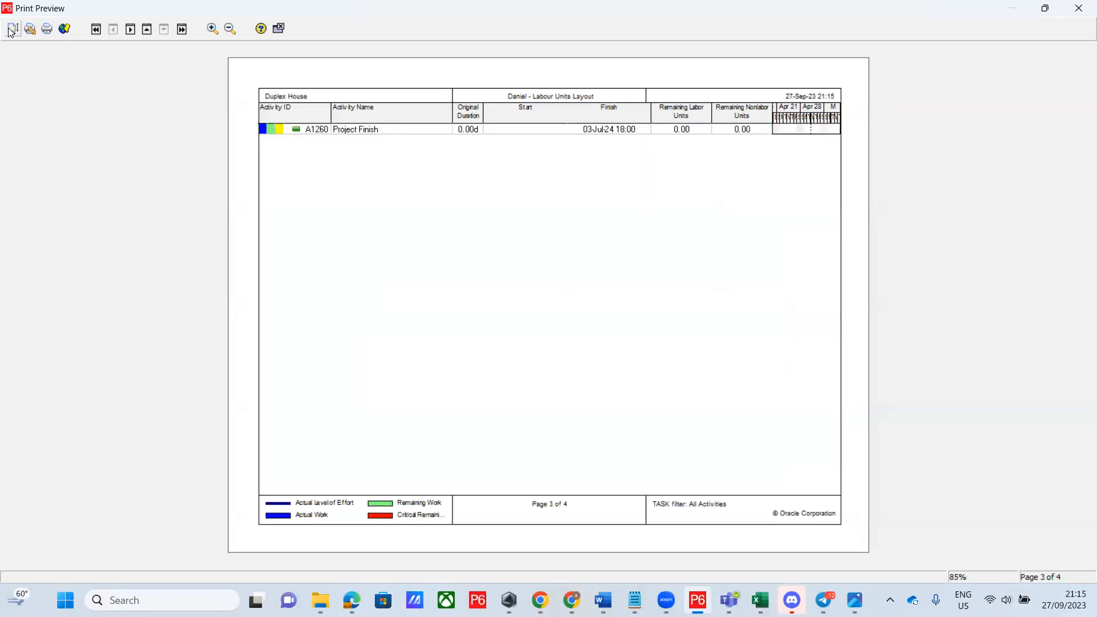
left_click(12, 29)
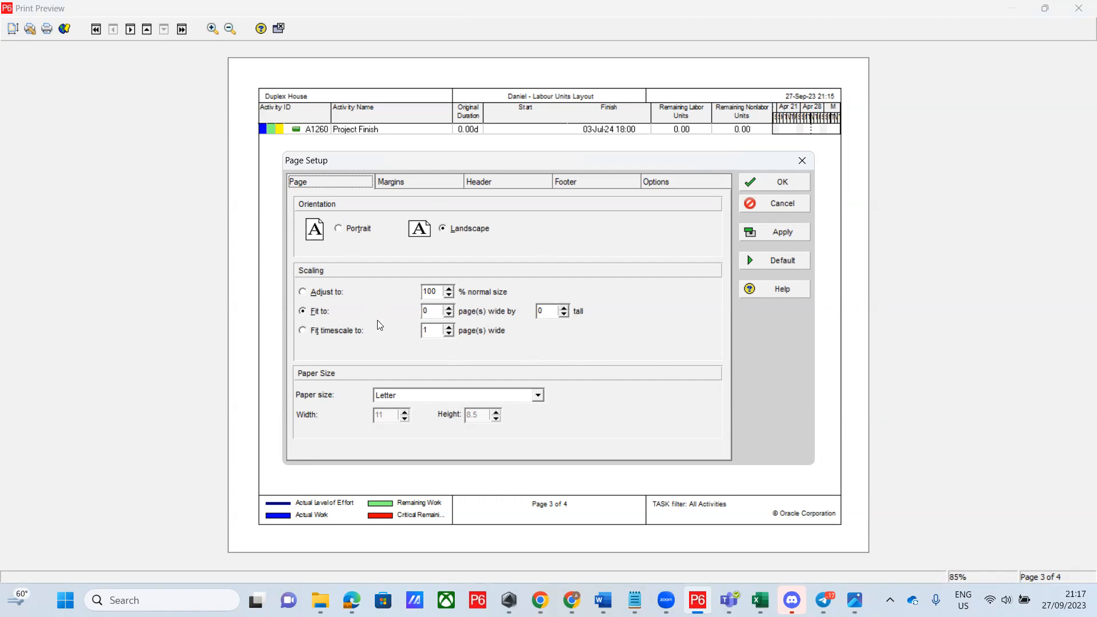
Choose A3 (16.54 x 11.69) as the paper size in Page Setup
left_click(537, 396)
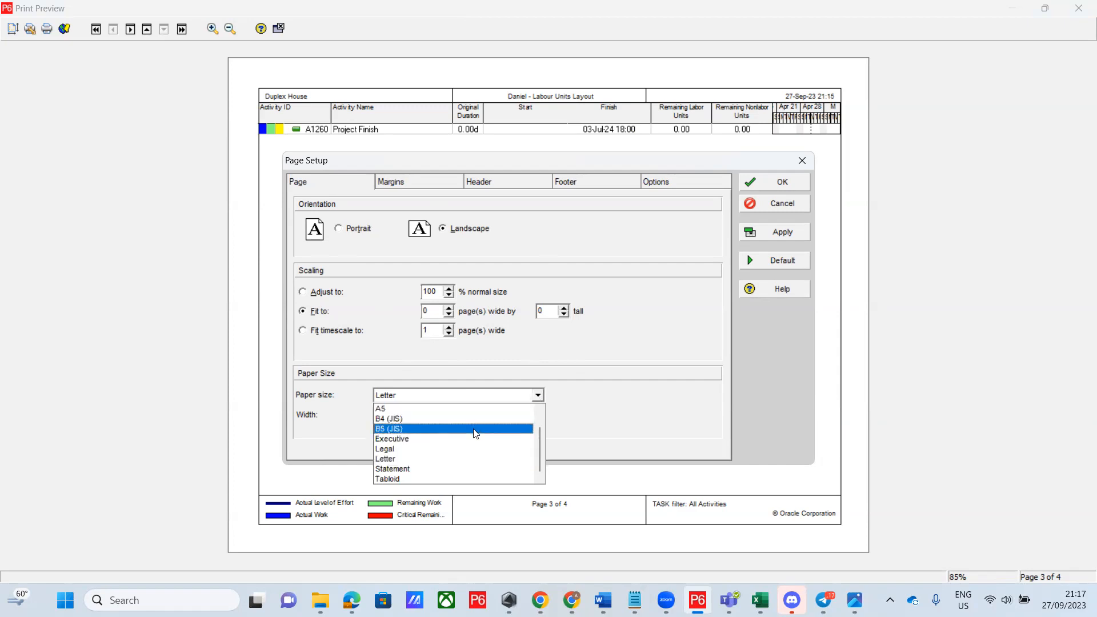
left_click_drag(540, 449, 541, 418)
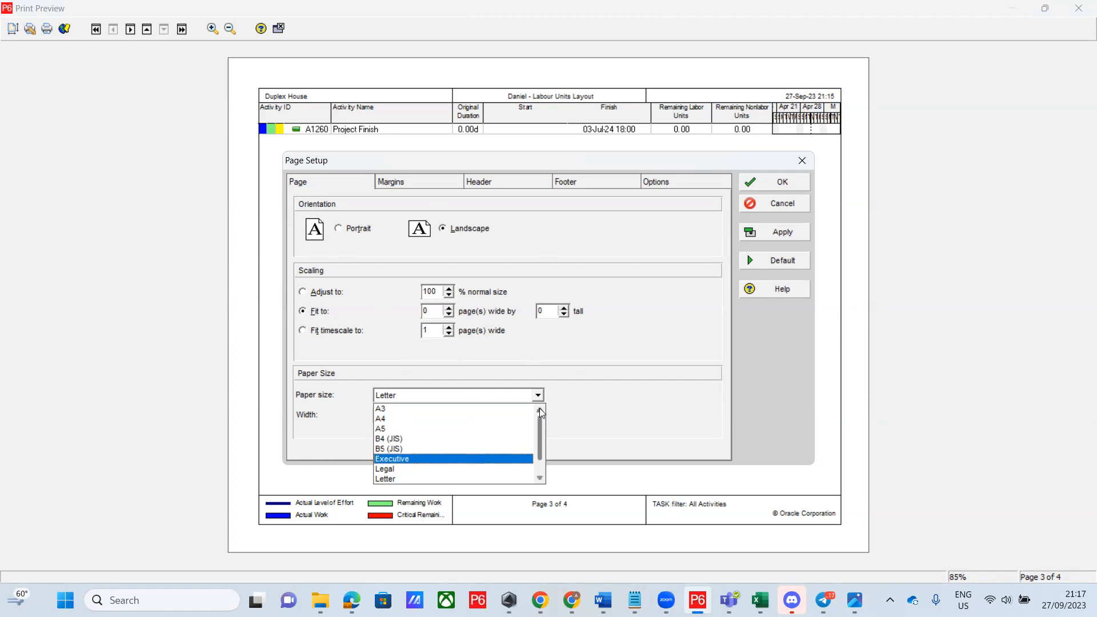
left_click(393, 409)
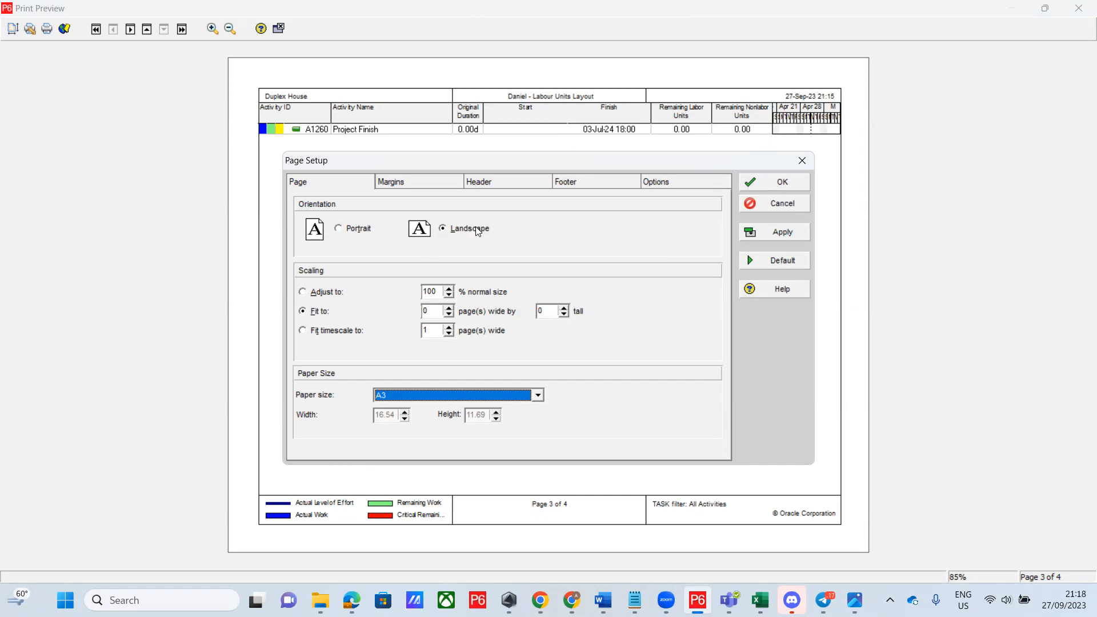
Apply the A3 paper size so the preview fits on a single page
left_click(794, 232)
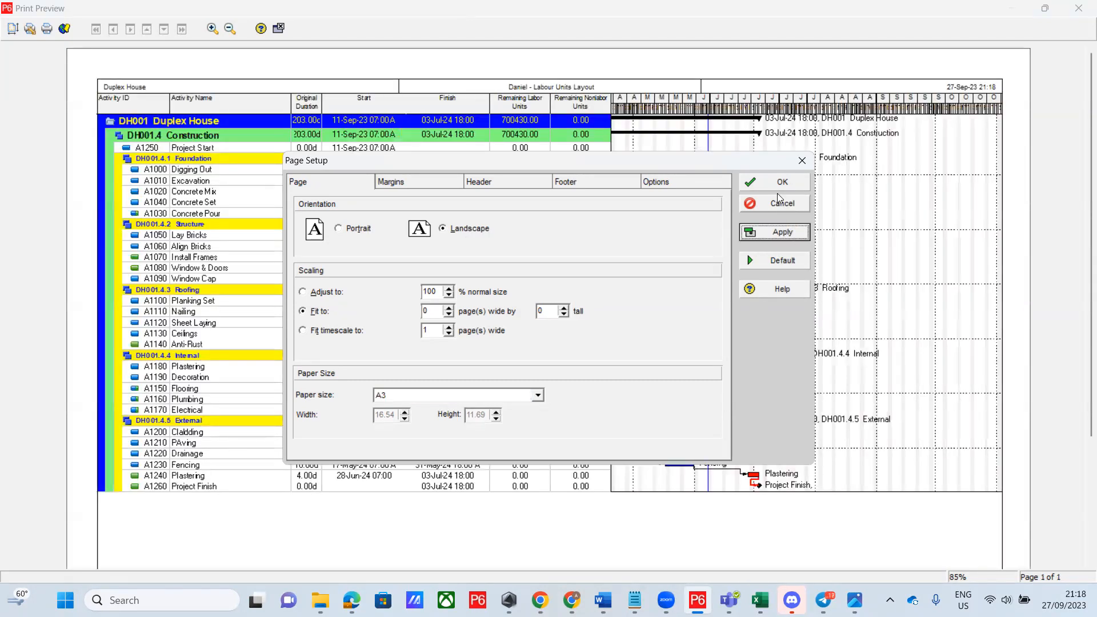
left_click_drag(693, 161, 690, 453)
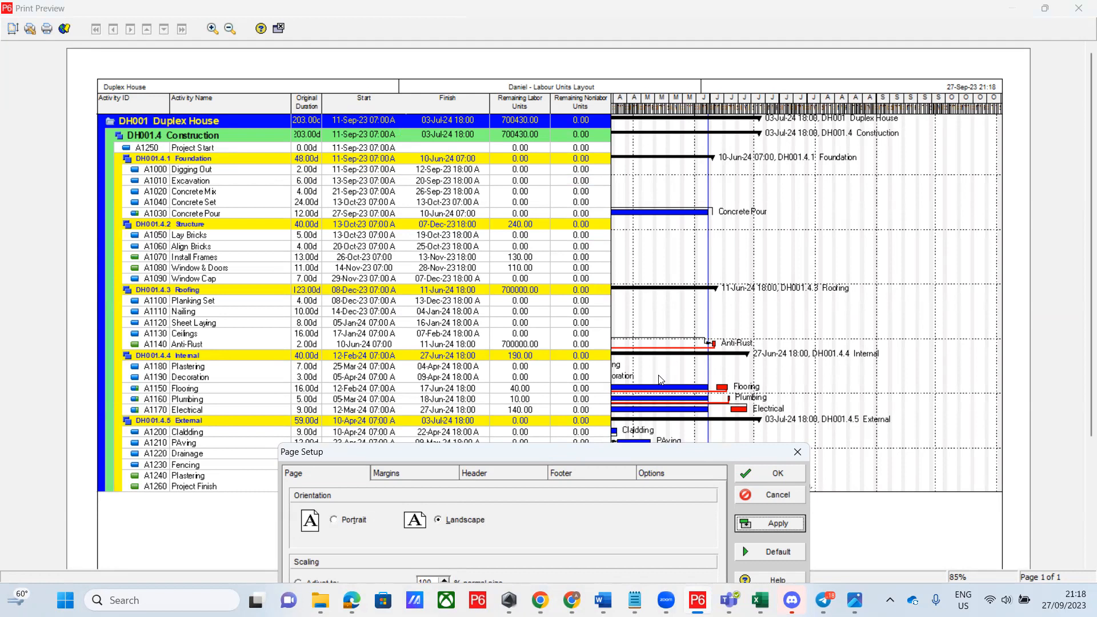
left_click_drag(597, 452, 589, 120)
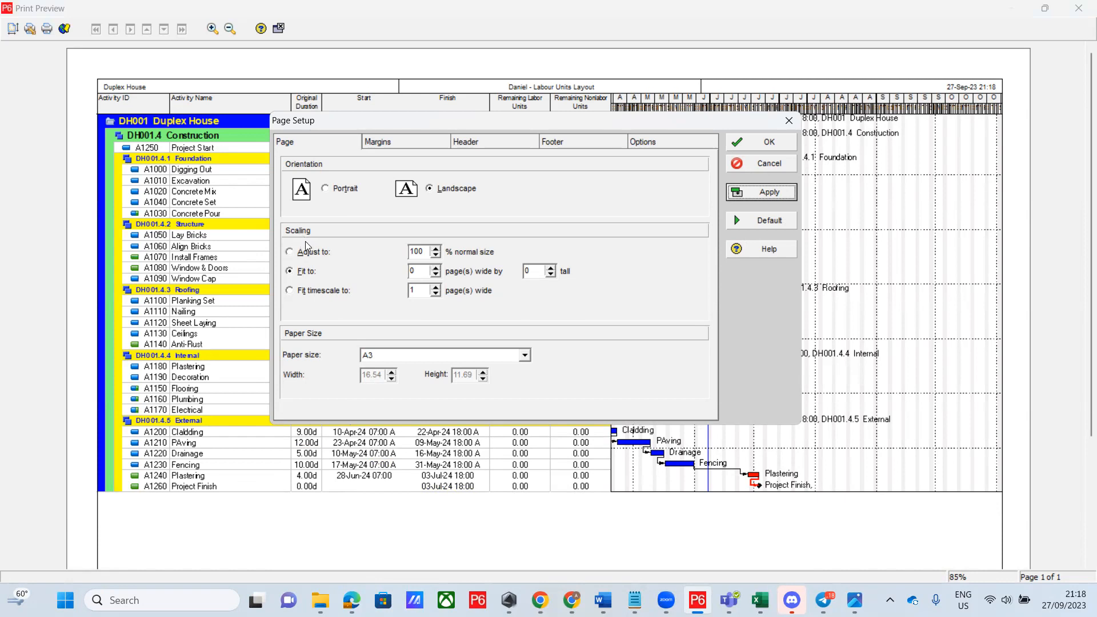
Switch scaling to Adjust to 90% normal size and apply it
left_click(436, 256)
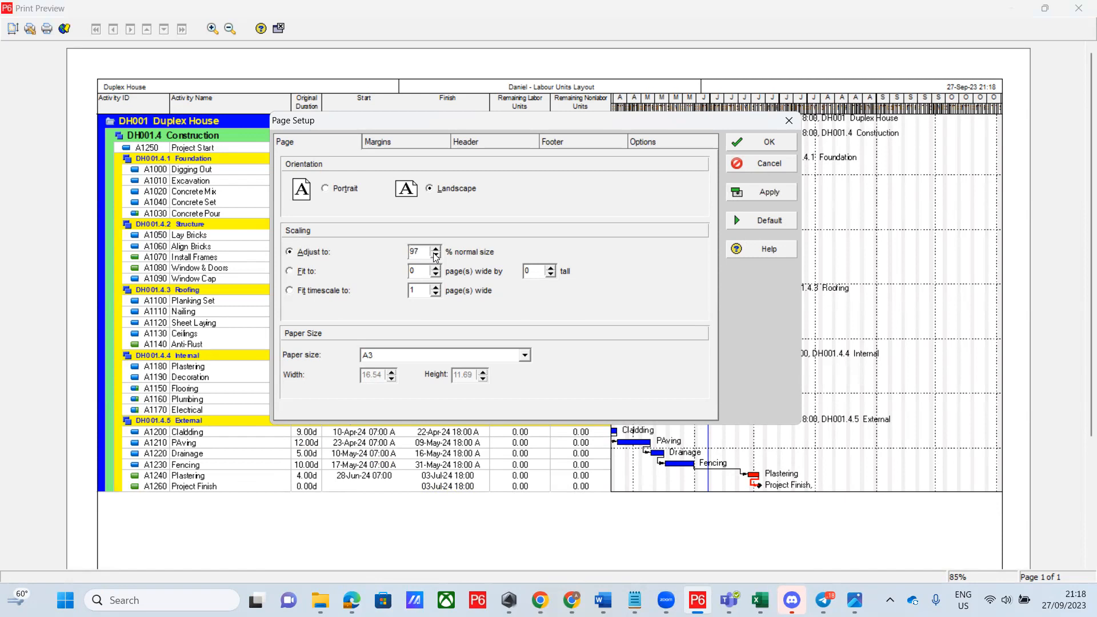
left_click(436, 257)
left_click(435, 257)
left_click(436, 252)
left_click(436, 257)
left_click(770, 192)
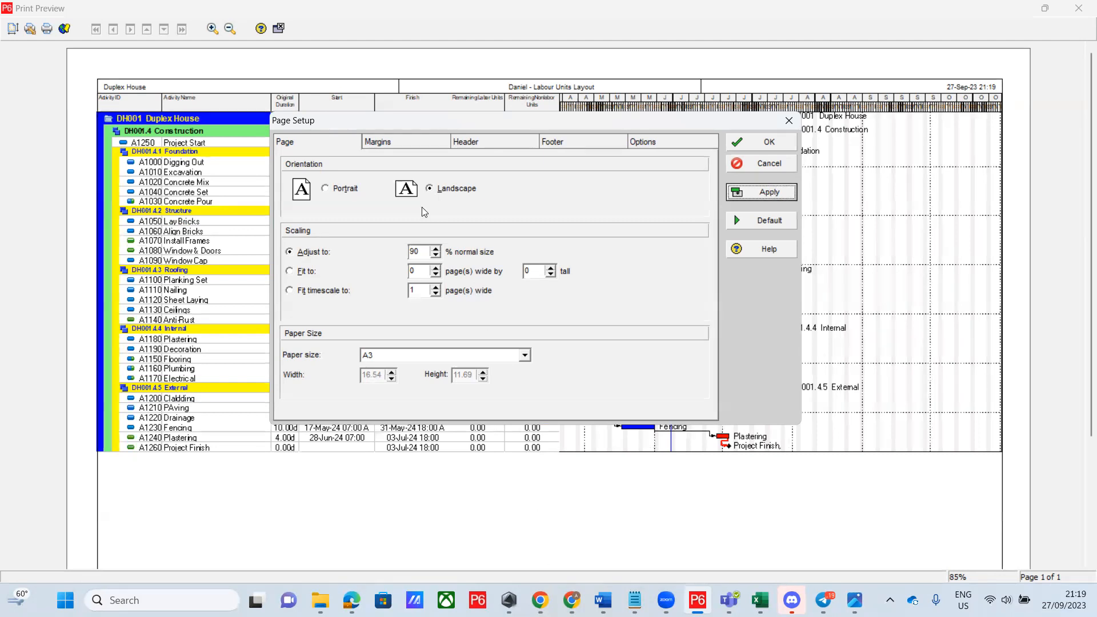
Change the Adjust to scaling to 110% and apply, spreading the preview over 2 pages
left_click(436, 250)
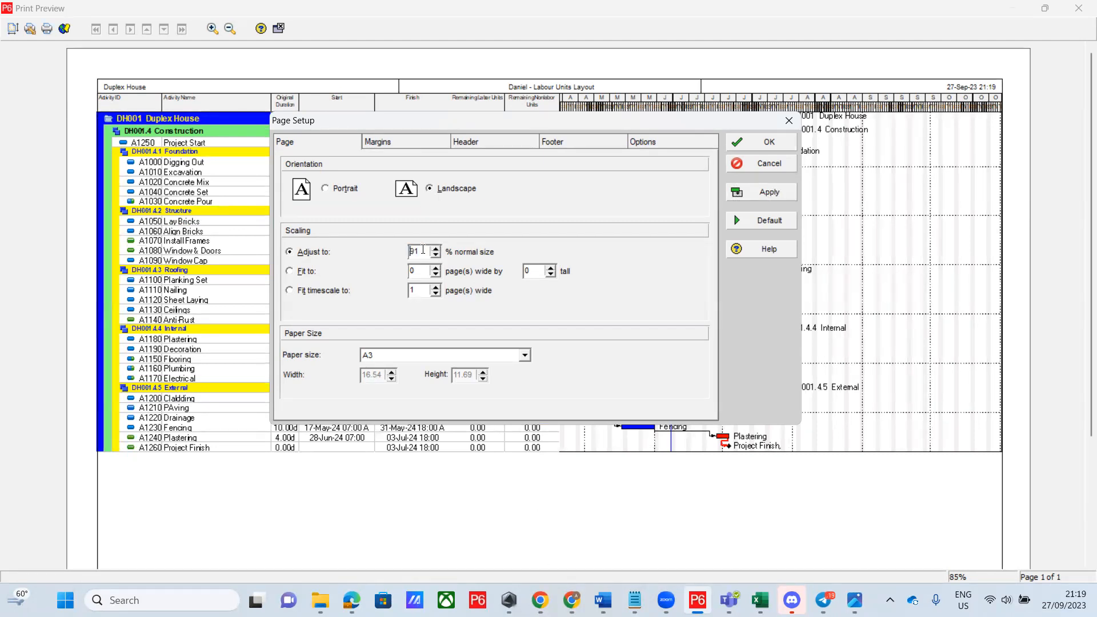
left_click_drag(423, 252, 398, 249)
type("110")
left_click(757, 192)
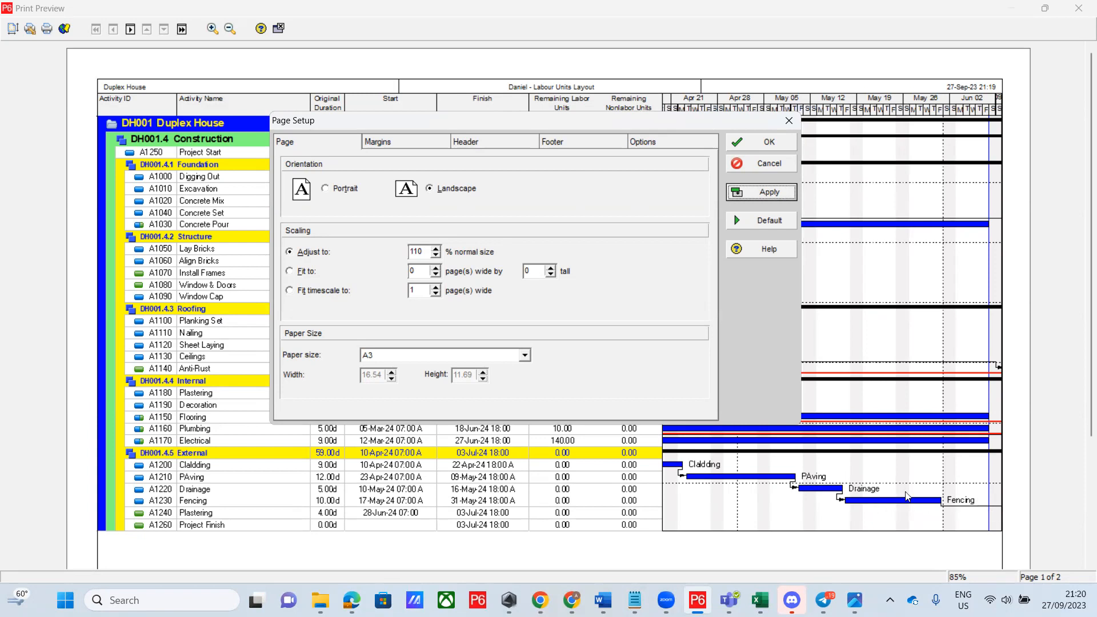
Set scaling back to 100% so the schedule fits one page, then show the Header settings
left_click_drag(424, 252, 416, 252)
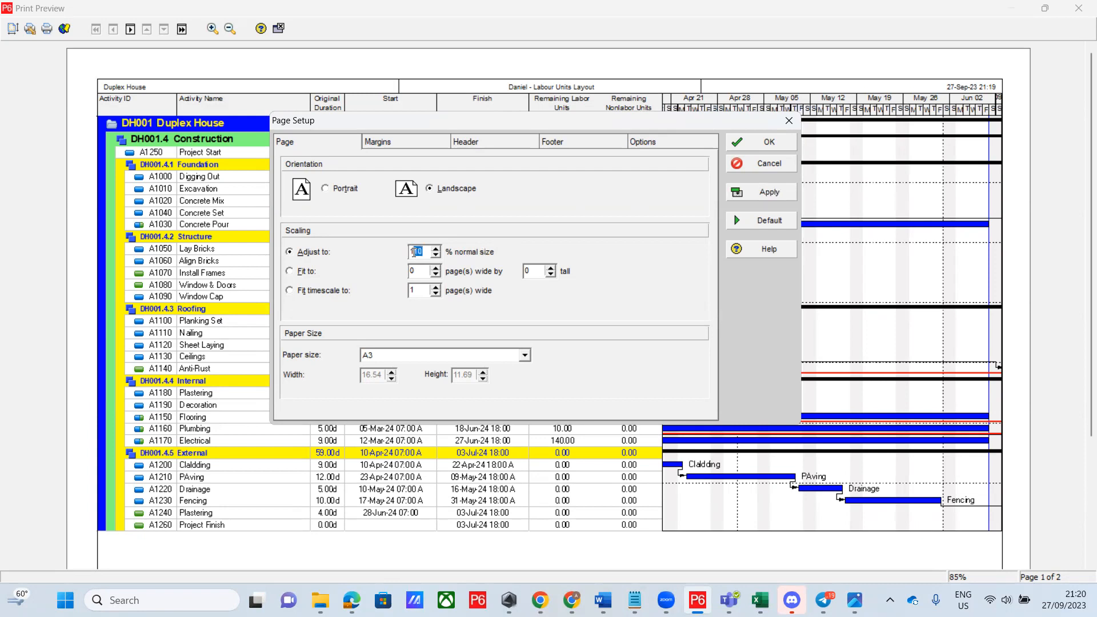
type("00")
left_click(765, 195)
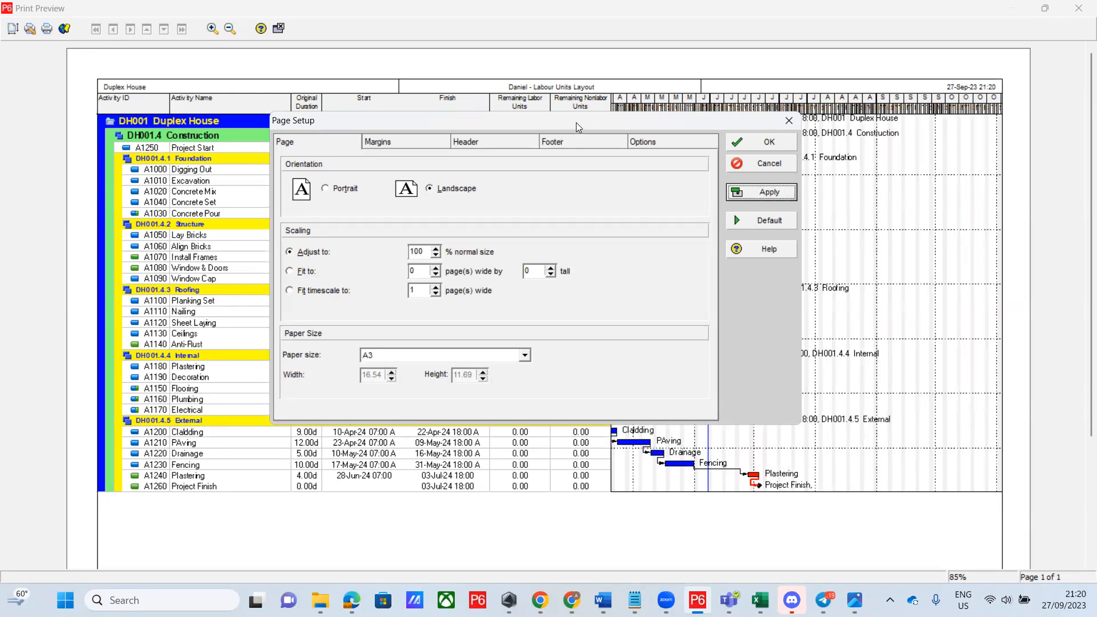
left_click_drag(578, 122, 599, 218)
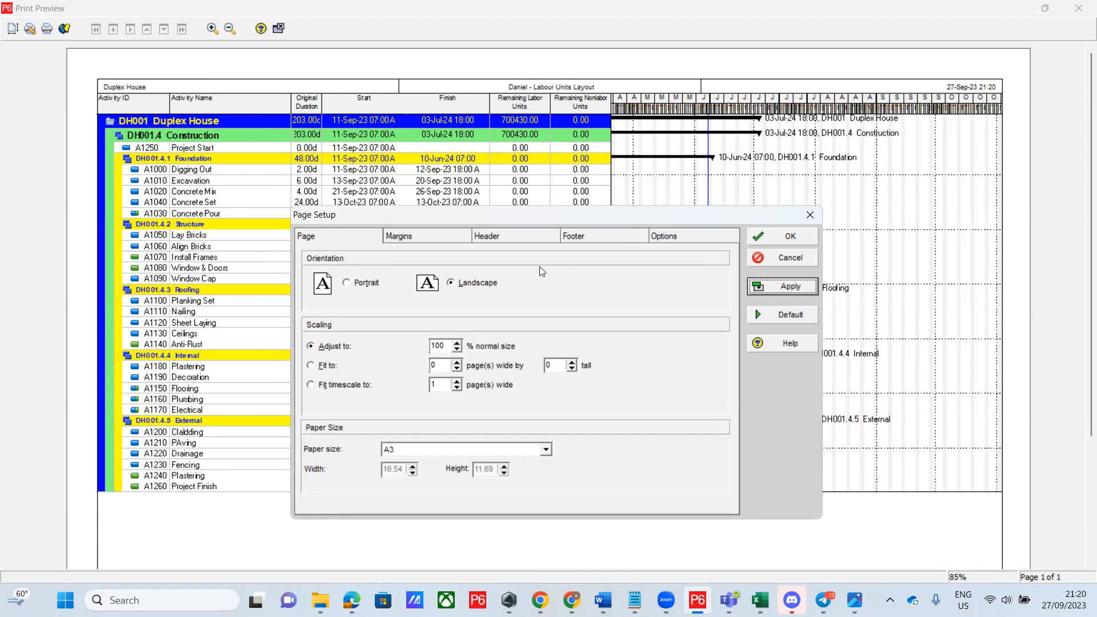
left_click(525, 241)
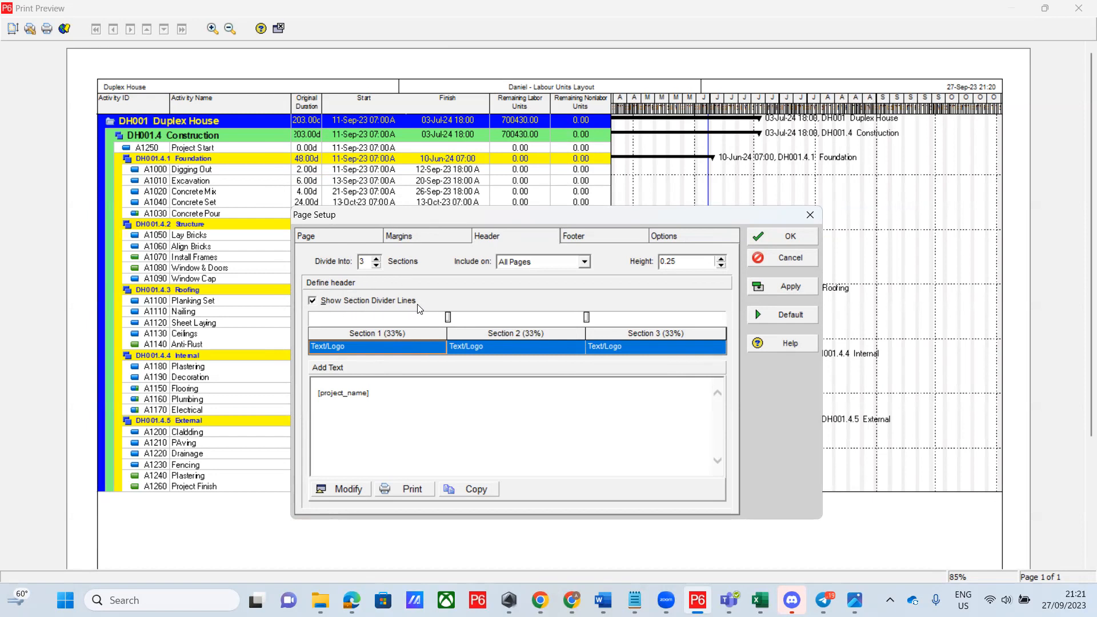
Turn off the header section divider lines, apply, and select header Section 2
left_click(313, 302)
left_click(791, 285)
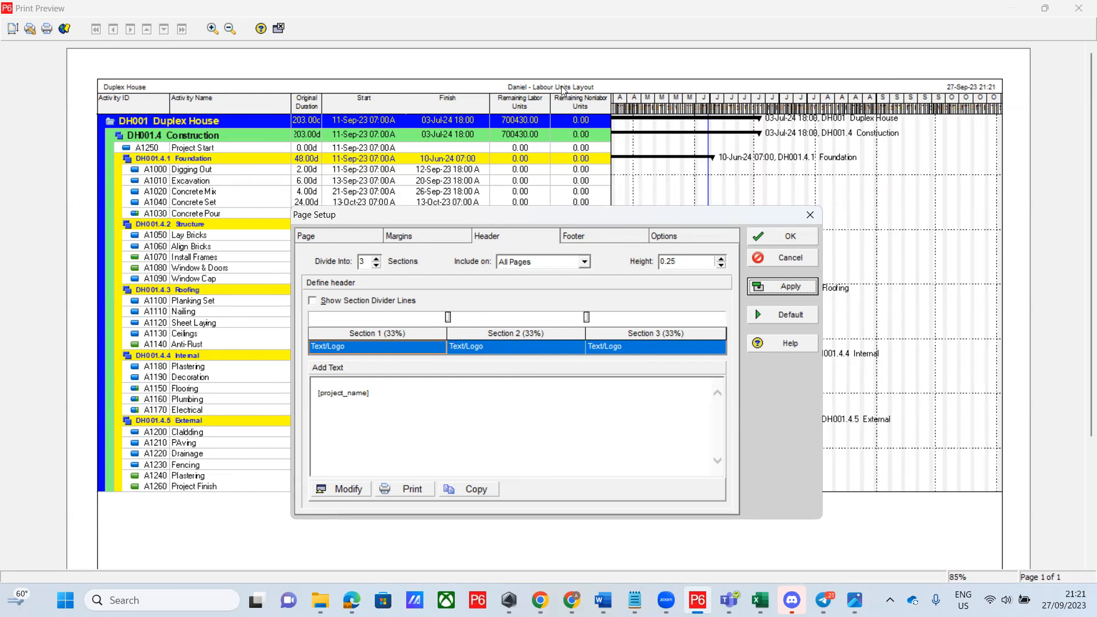
left_click(527, 347)
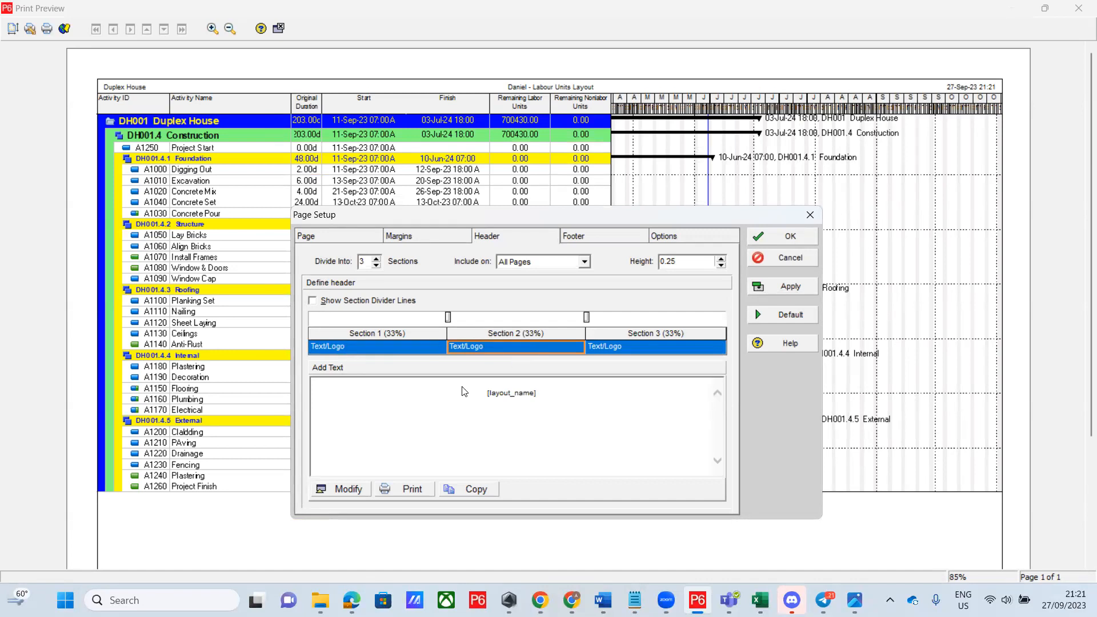
Replace [layout_name] in the middle header section with 'DUPLEX HOUSE' and select the new text
left_click(354, 490)
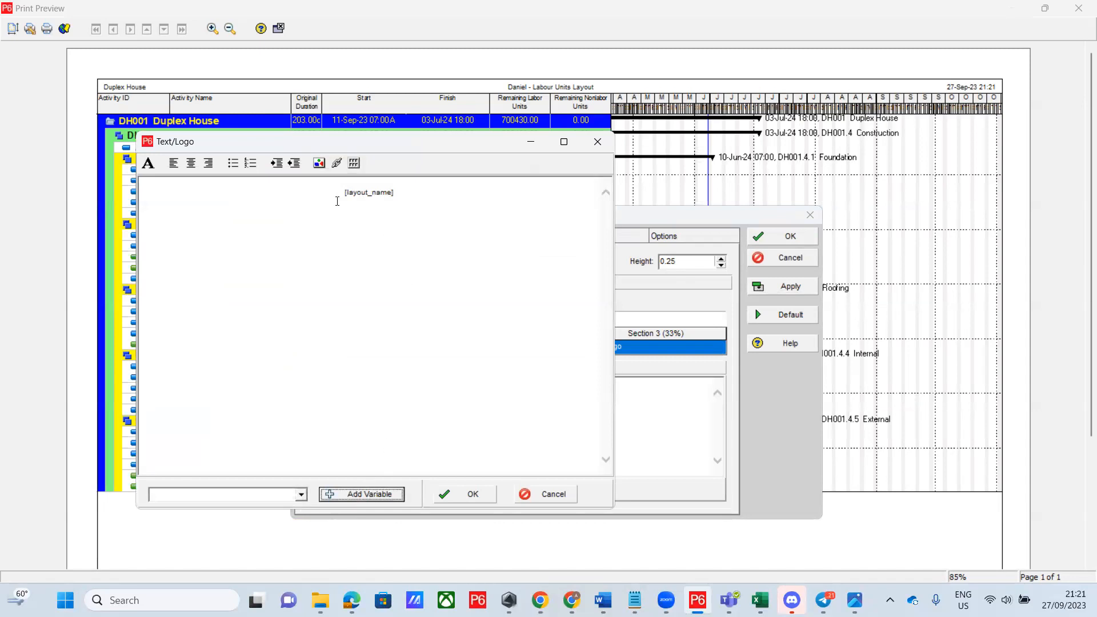
left_click_drag(341, 192, 404, 191)
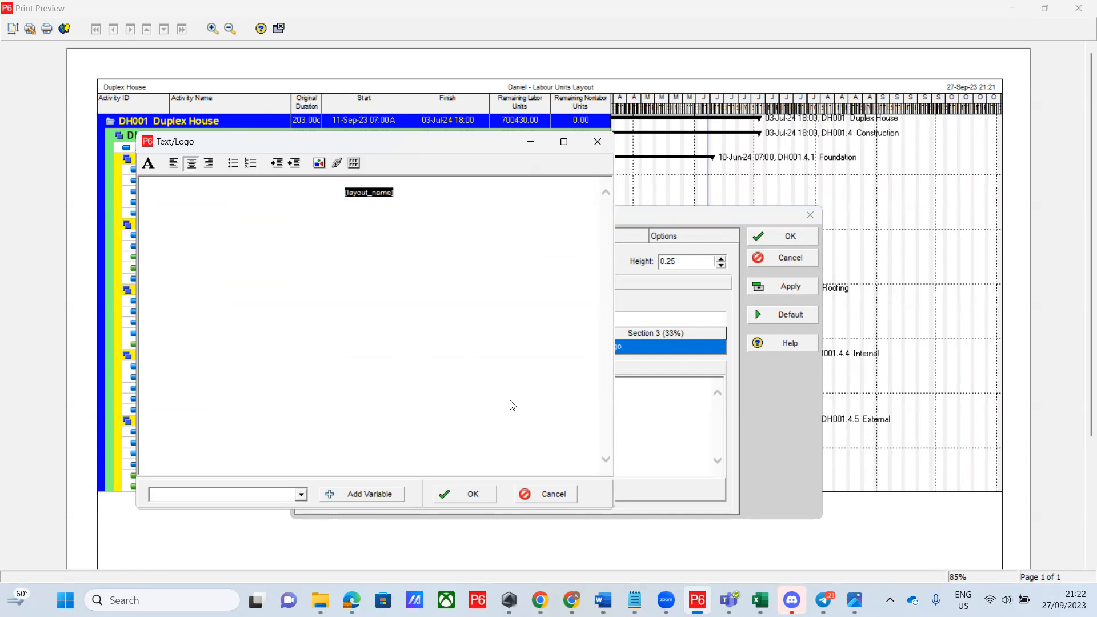
type("DUPLEX HOUSE")
left_click_drag(340, 189, 399, 194)
Format 'DUPLEX HOUSE' as Arial Black, Bold, 18 pt, underlined, in Maroon
left_click(149, 164)
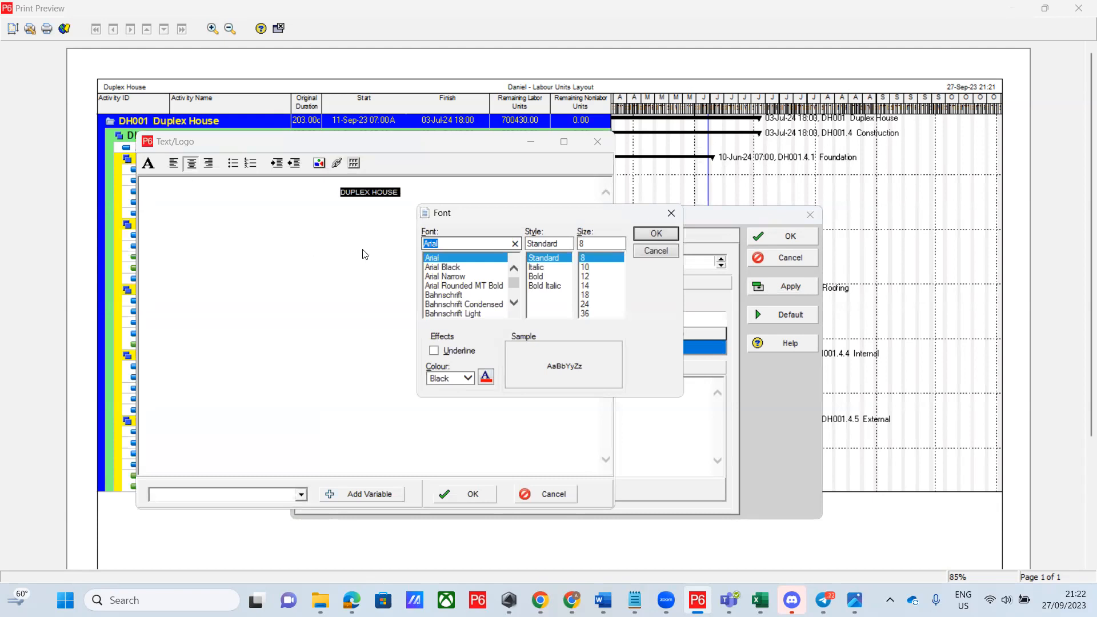
scroll(450, 257, "down", 1)
scroll(450, 257, "up", 2)
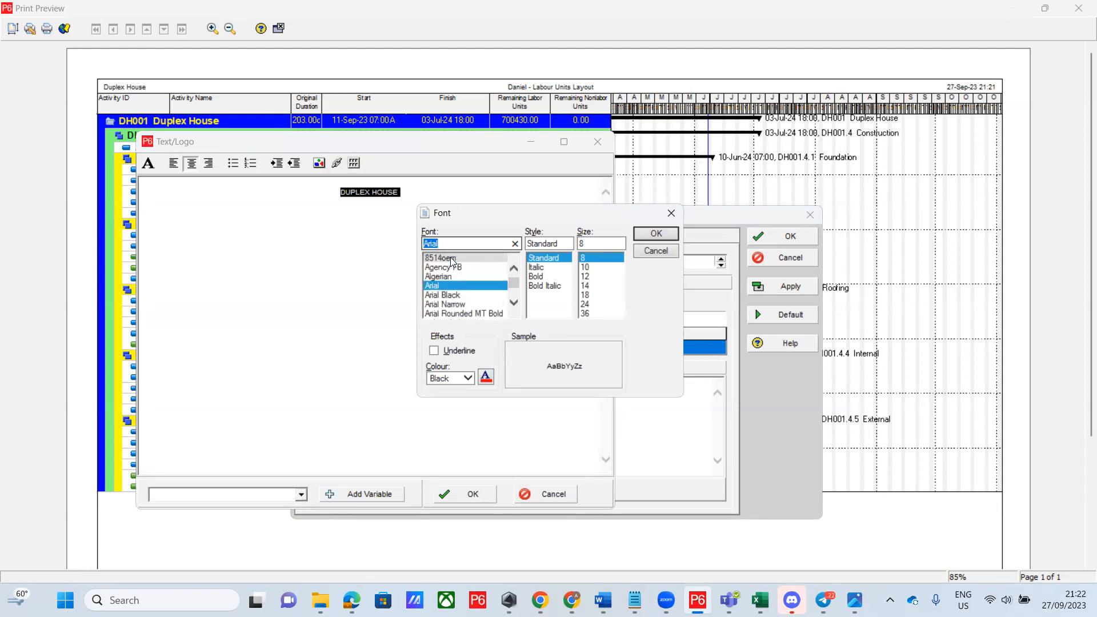
left_click(455, 295)
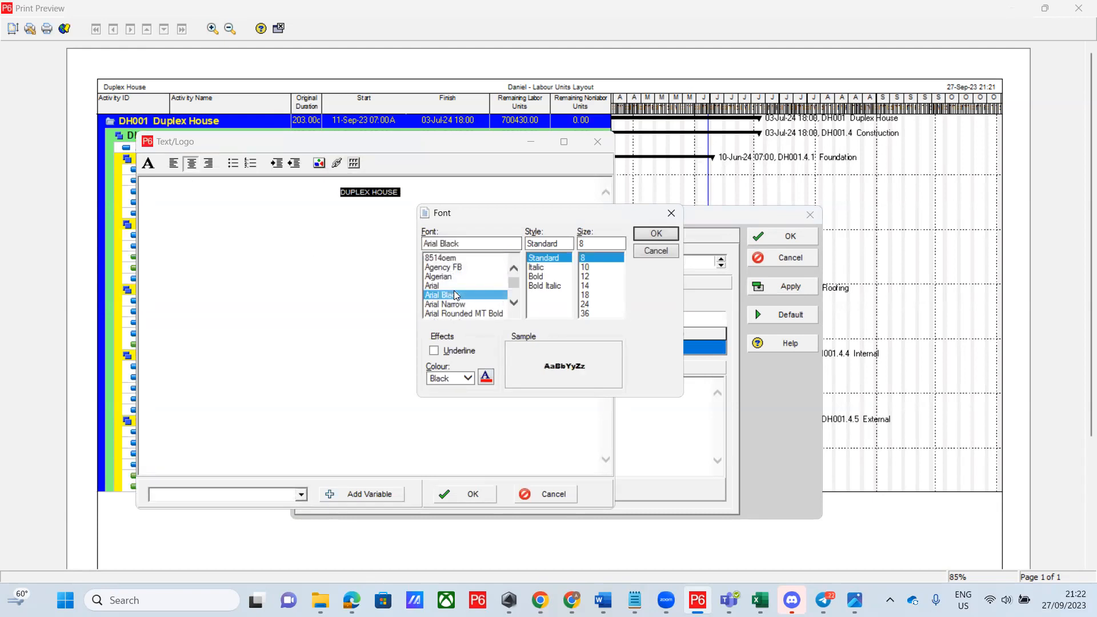
left_click(542, 279)
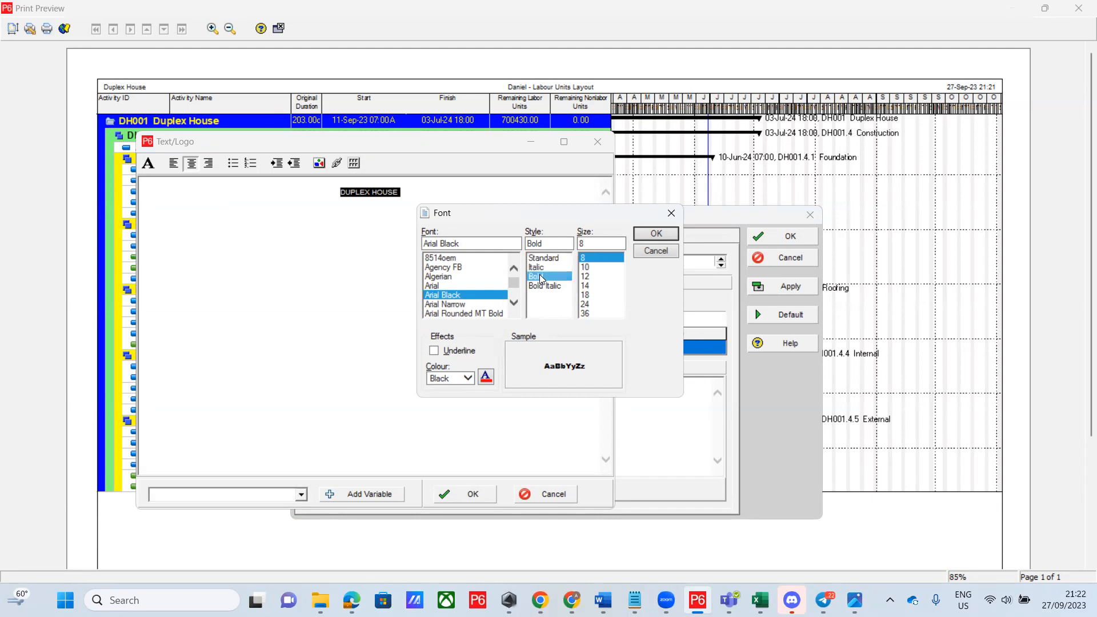
left_click(590, 295)
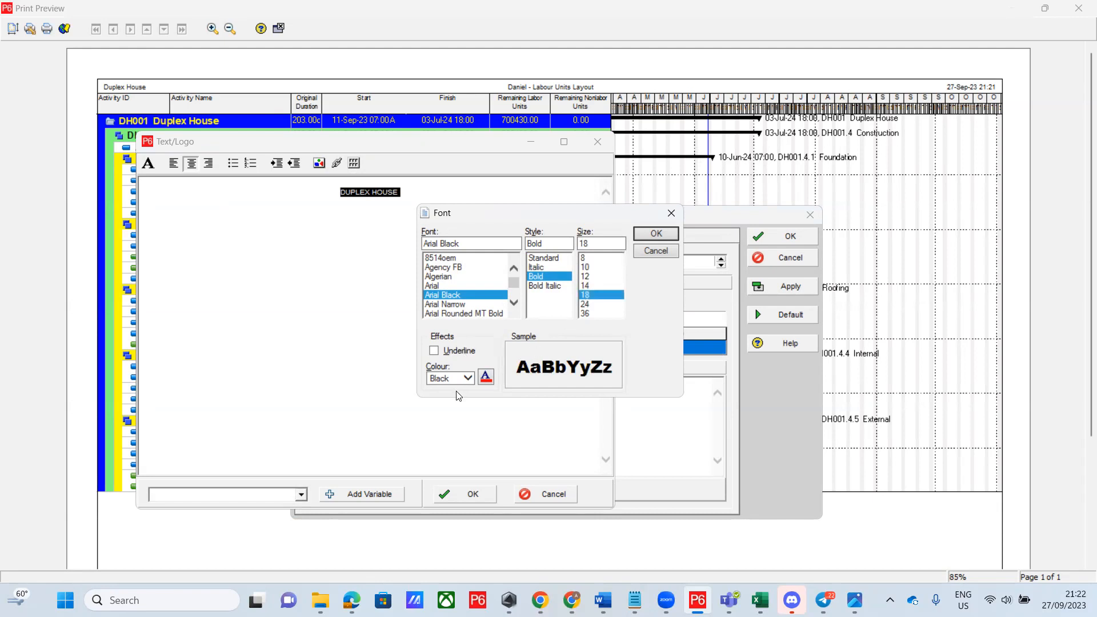
left_click(435, 353)
left_click(469, 379)
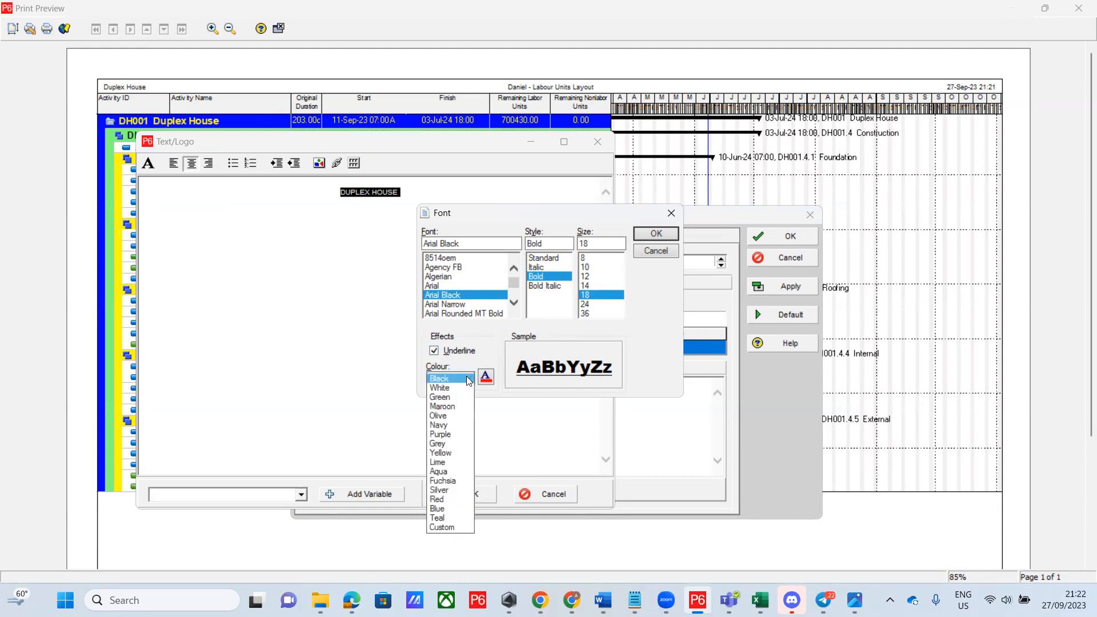
left_click(448, 407)
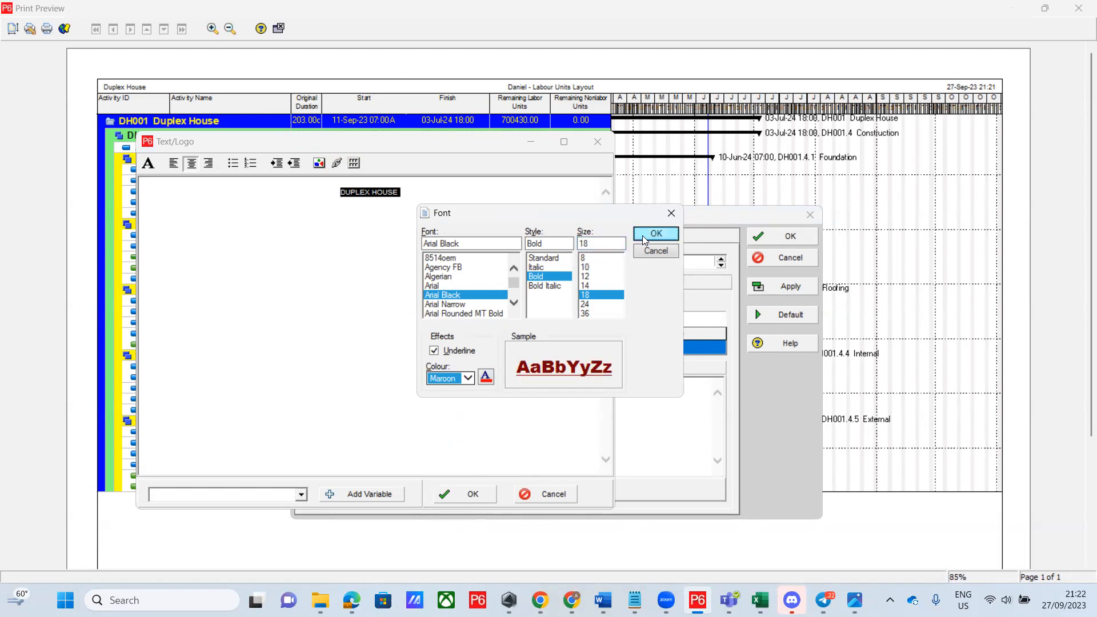
left_click(658, 234)
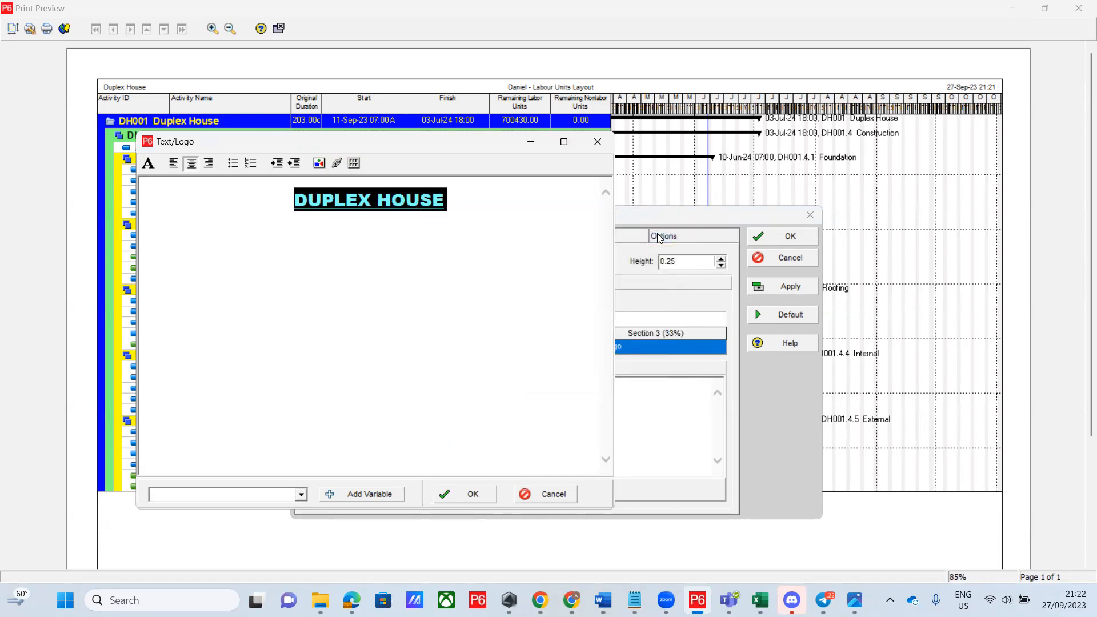
Close the Text/Logo editor, keeping the maroon underlined Arial Black 'DUPLEX HOUSE' header text
left_click(375, 343)
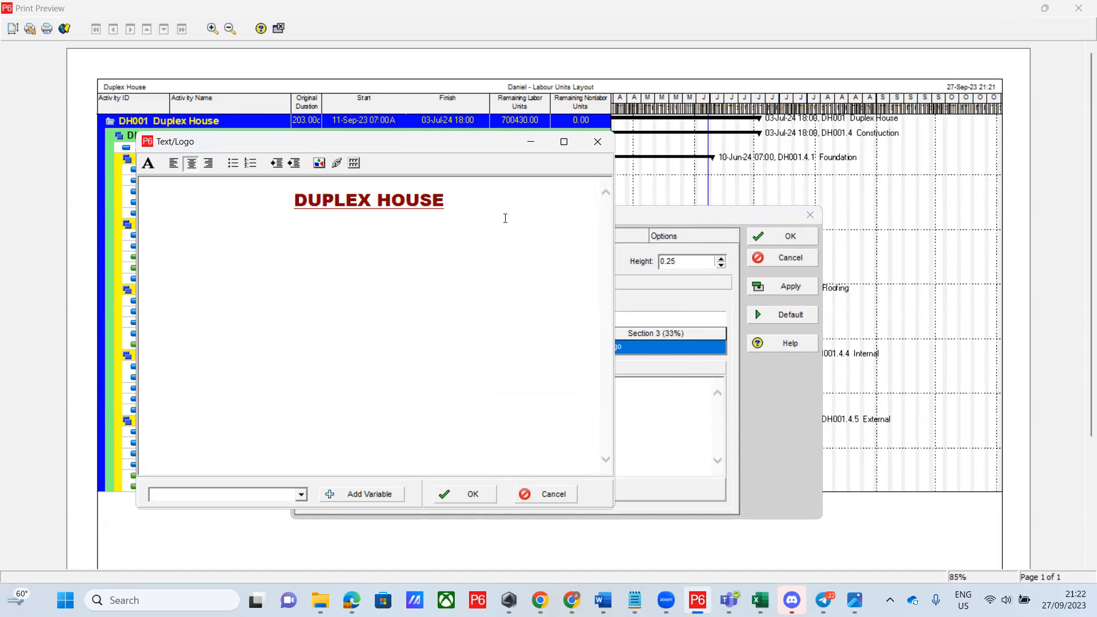
left_click(466, 495)
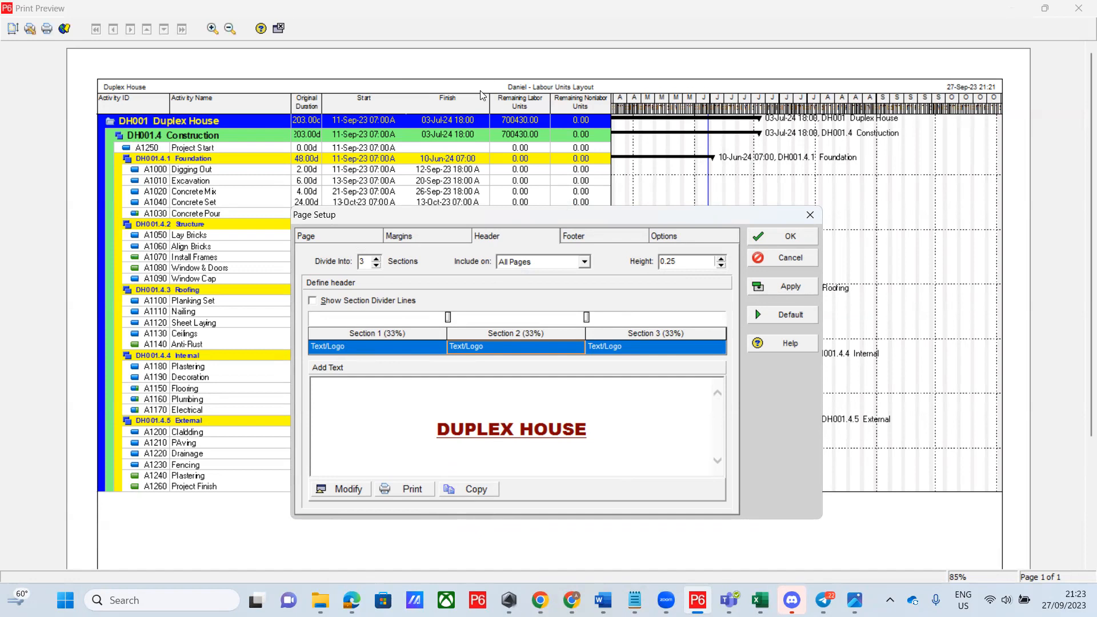
Set the Header tab height to 1 and apply it to the preview
left_click(722, 260)
left_click(722, 260)
left_click(721, 260)
left_click(722, 260)
left_click(723, 267)
left_click(783, 290)
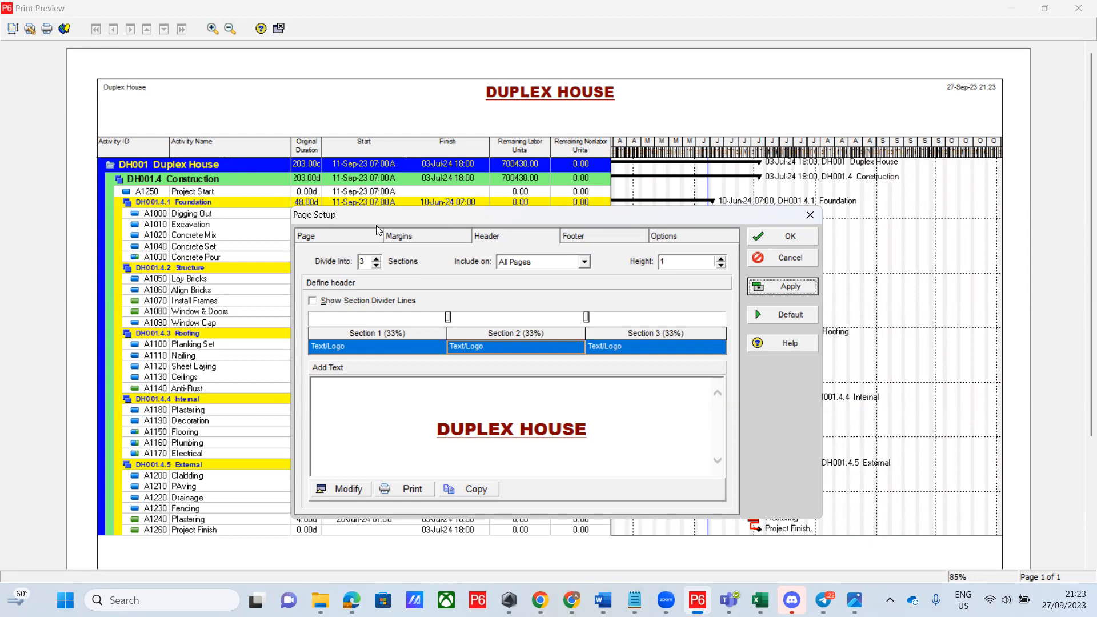
Set header Sections 1 and 3 to (None) and apply the change
left_click(408, 345)
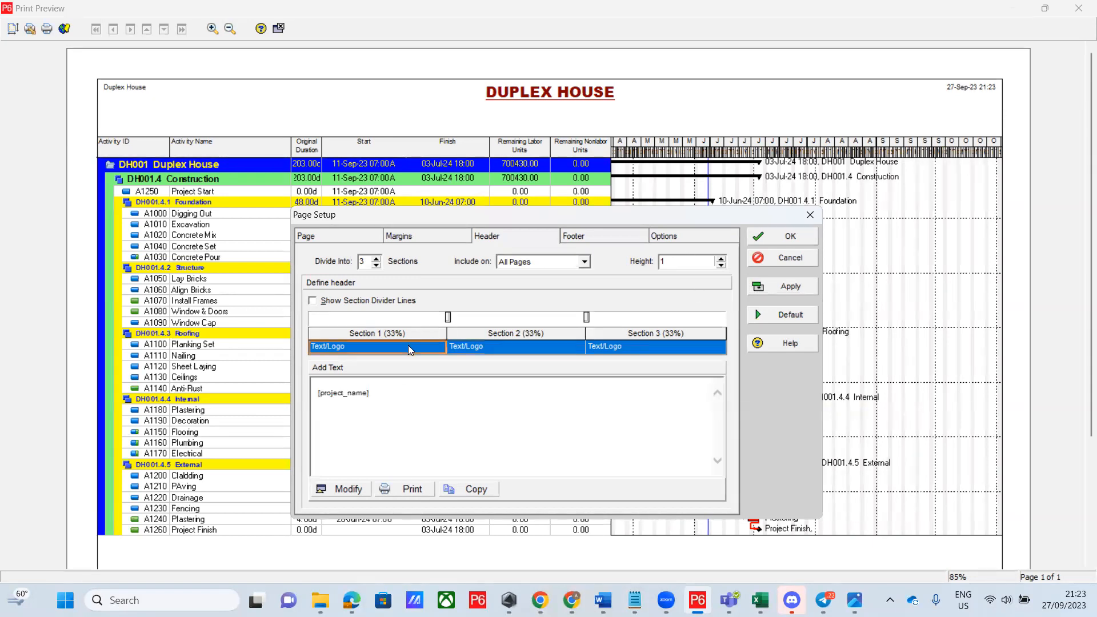
left_click(441, 346)
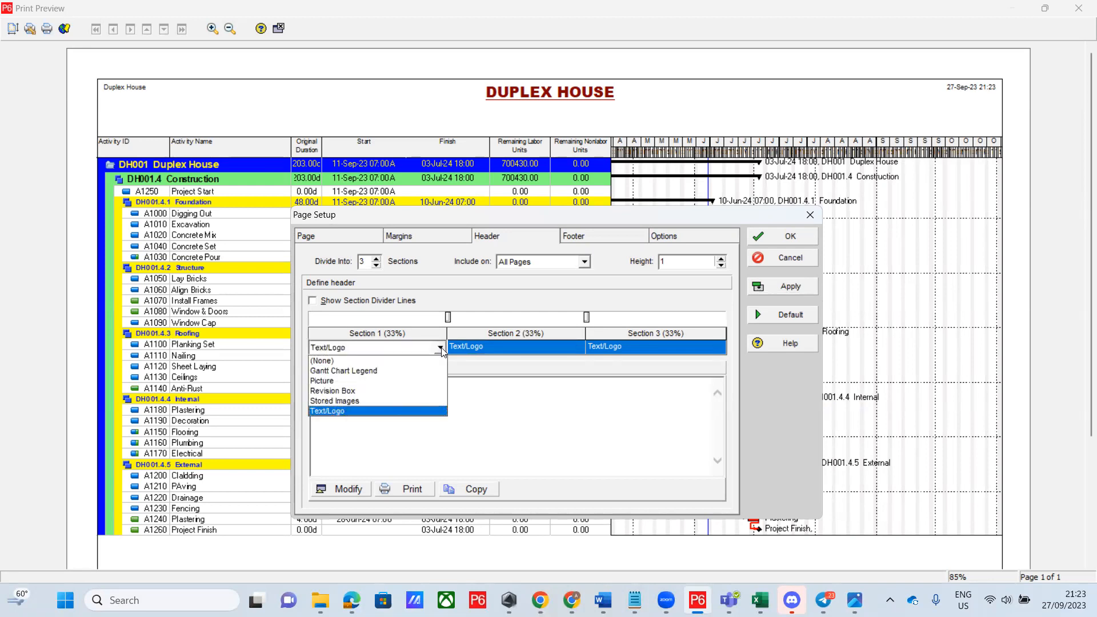
left_click(343, 361)
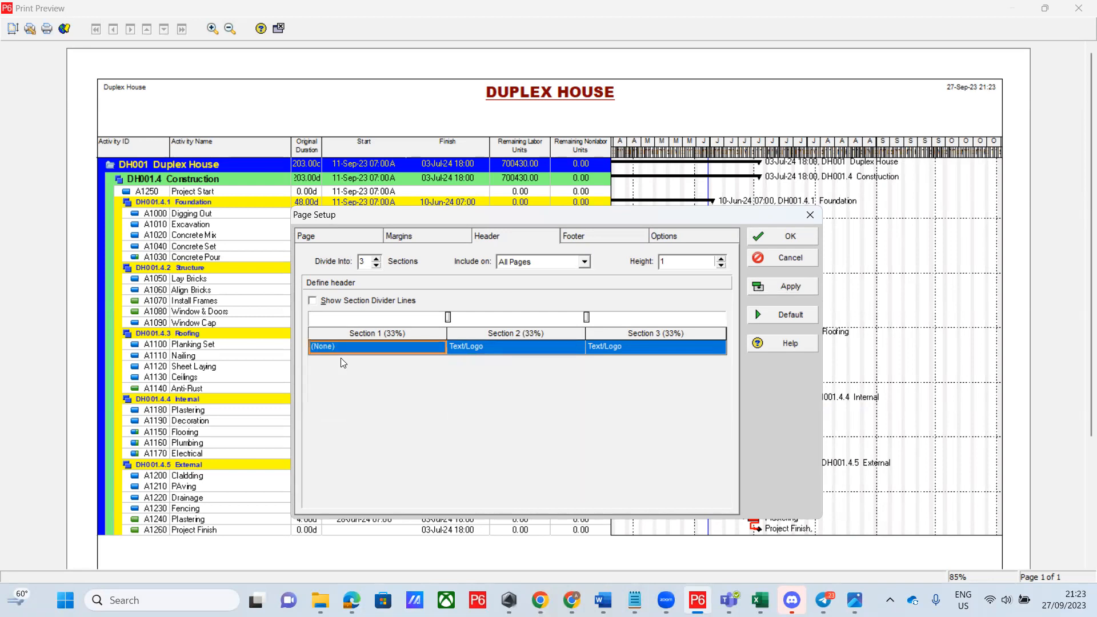
left_click(723, 355)
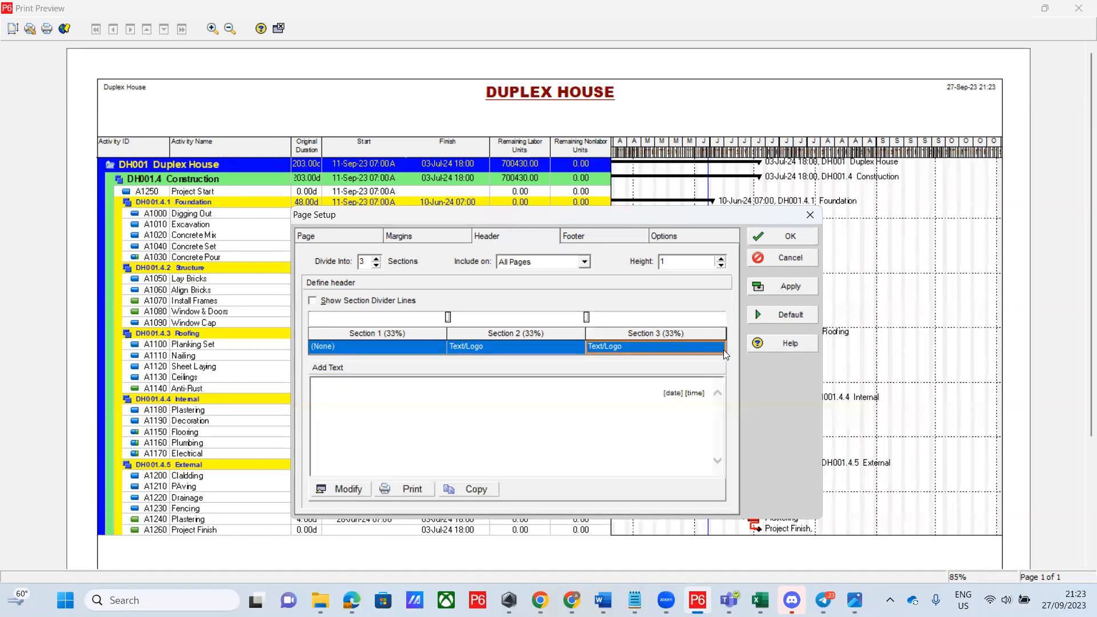
left_click(721, 352)
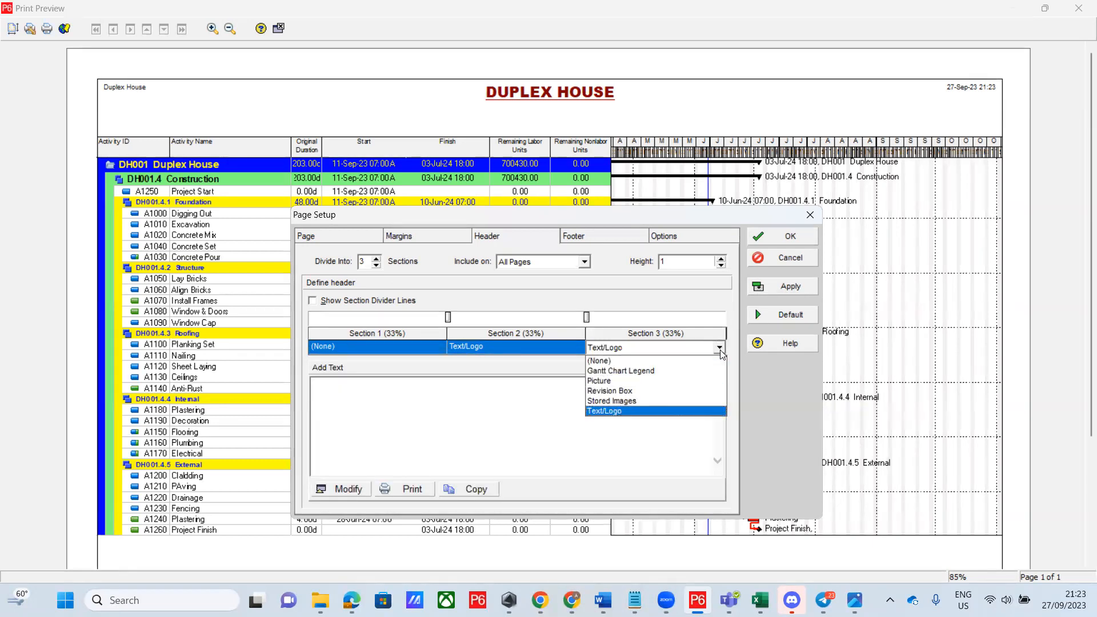
left_click(627, 362)
left_click(787, 288)
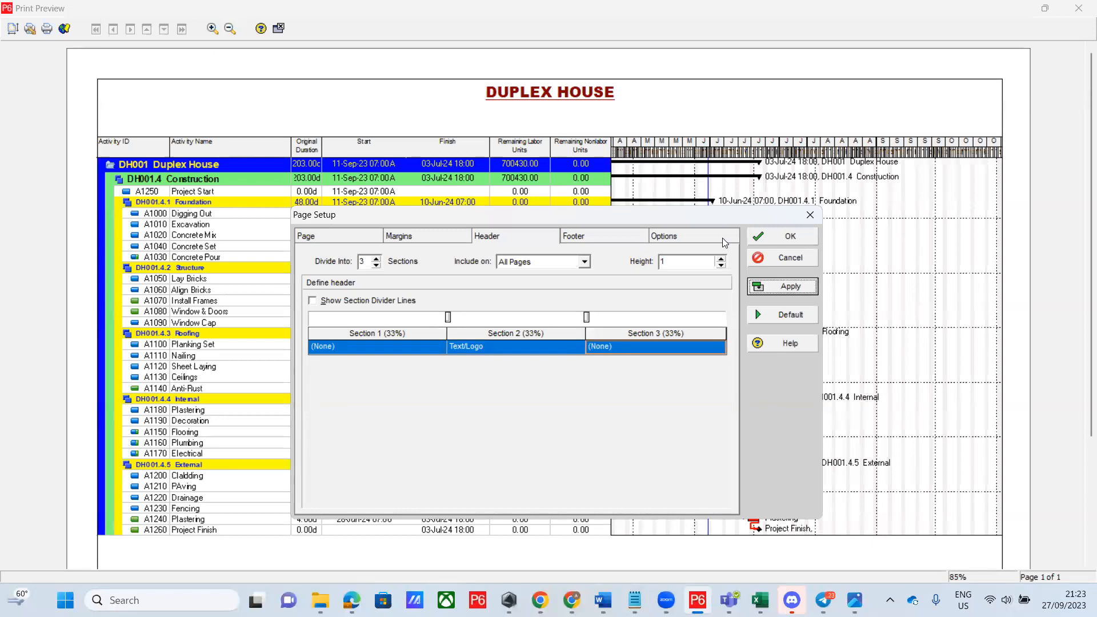
Lower the header height to 0.5 and apply it
left_click(722, 266)
left_click(722, 266)
left_click(721, 266)
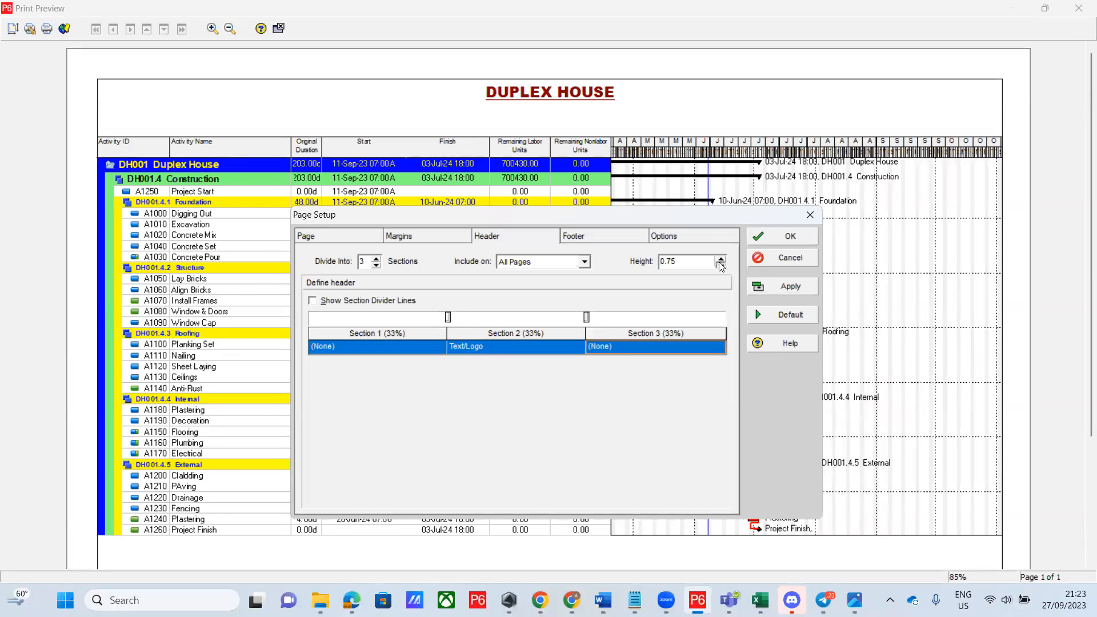
left_click(783, 289)
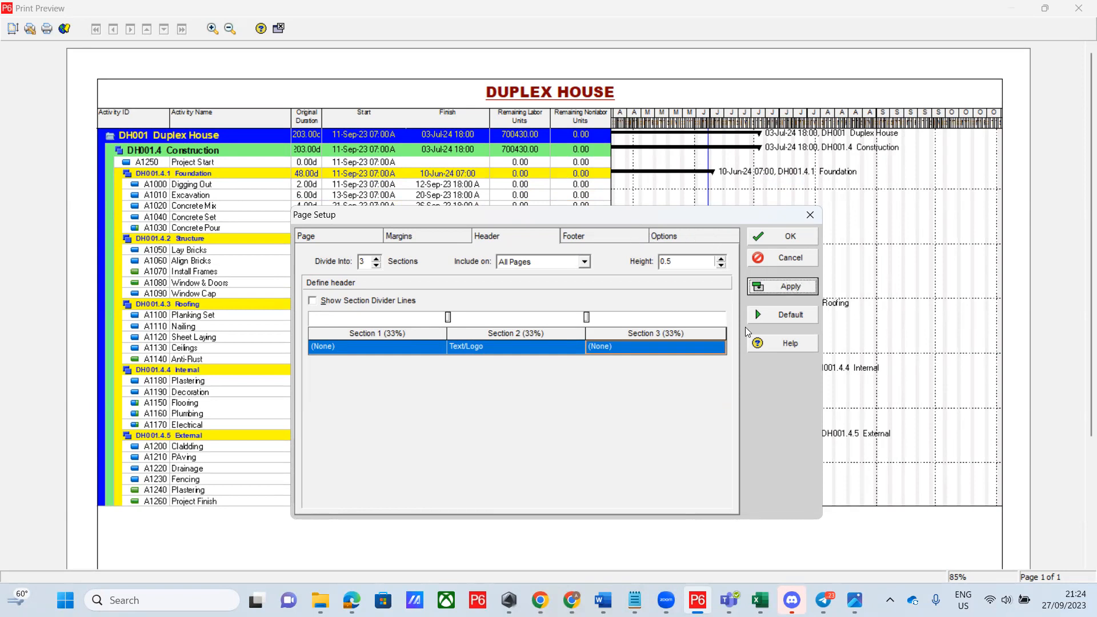
left_click(595, 231)
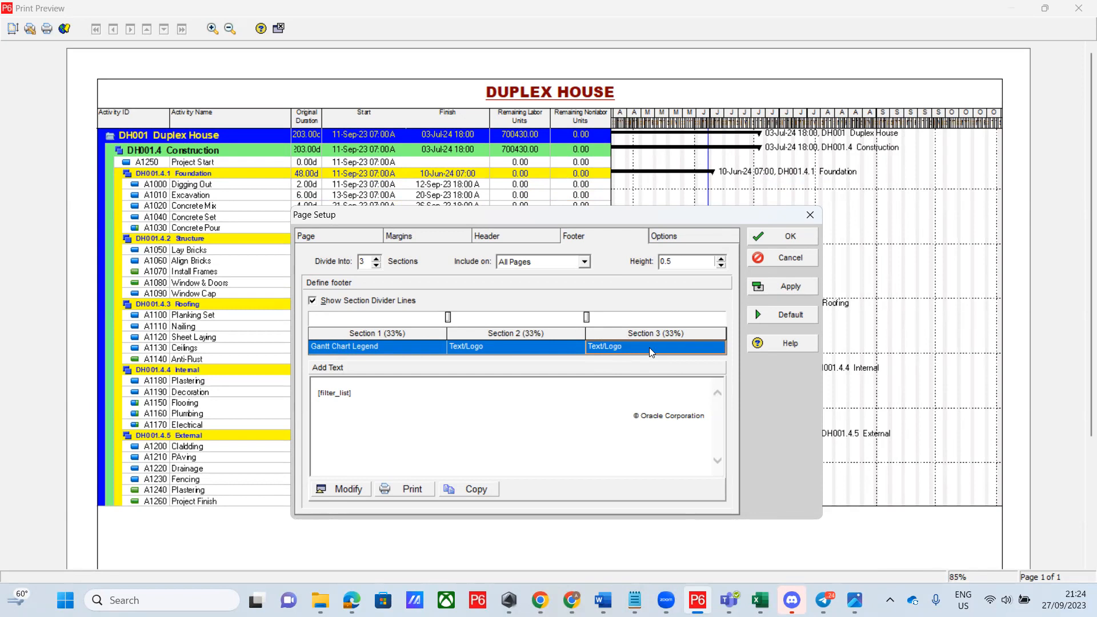
Set footer Sections 1 and 2 to (None) and Section 3 to Revision Box
left_click(436, 348)
left_click(437, 348)
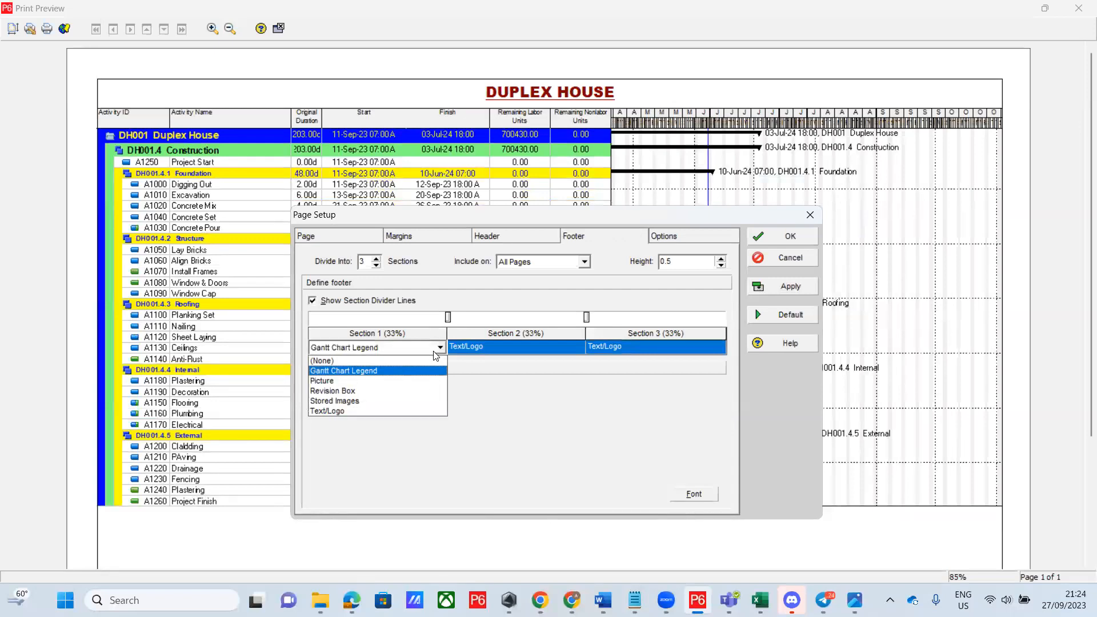
left_click(363, 360)
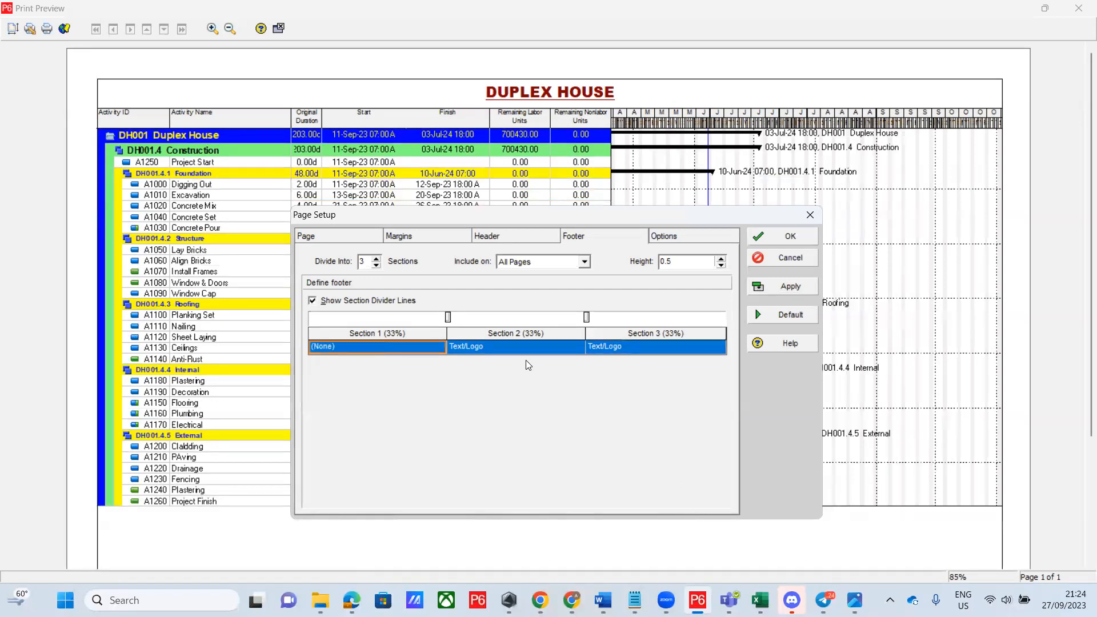
left_click(567, 353)
left_click(569, 350)
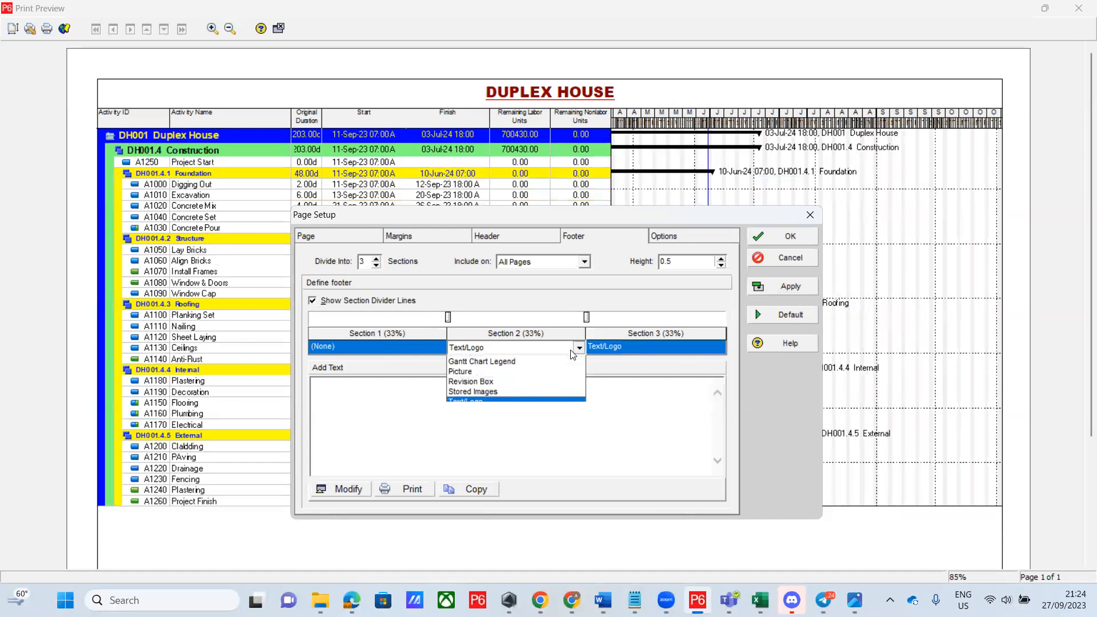
left_click(473, 361)
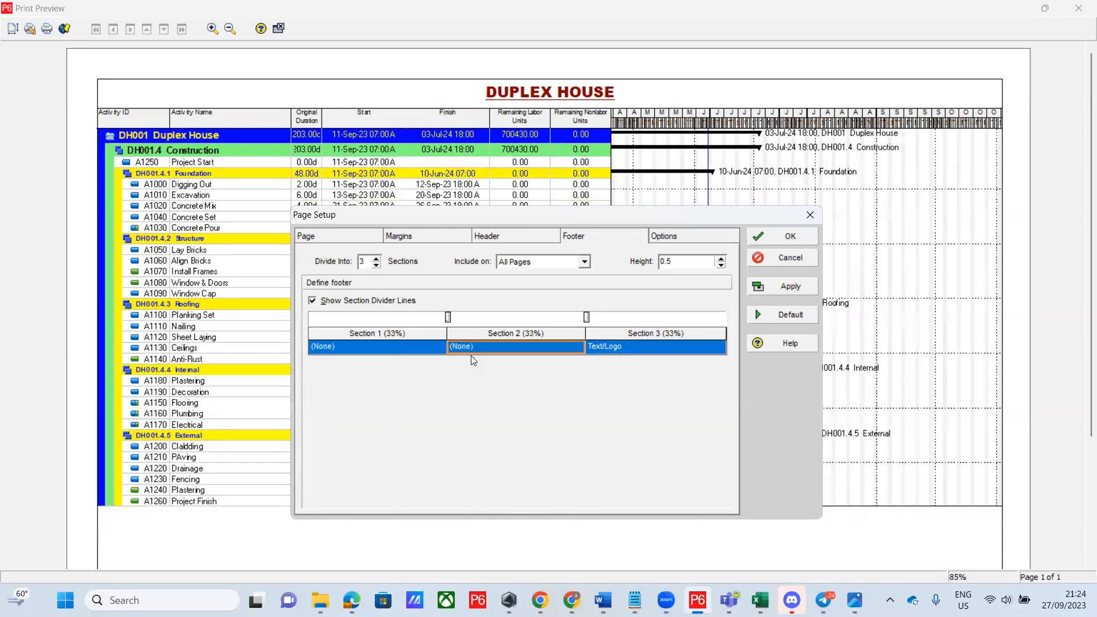
left_click(715, 349)
left_click(716, 350)
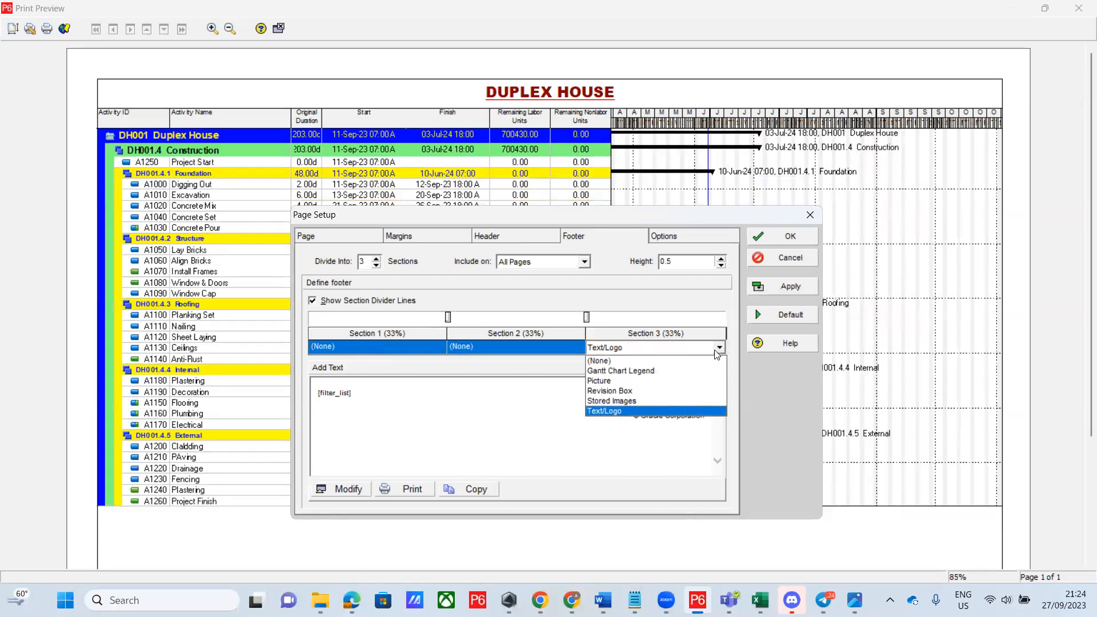
left_click(629, 393)
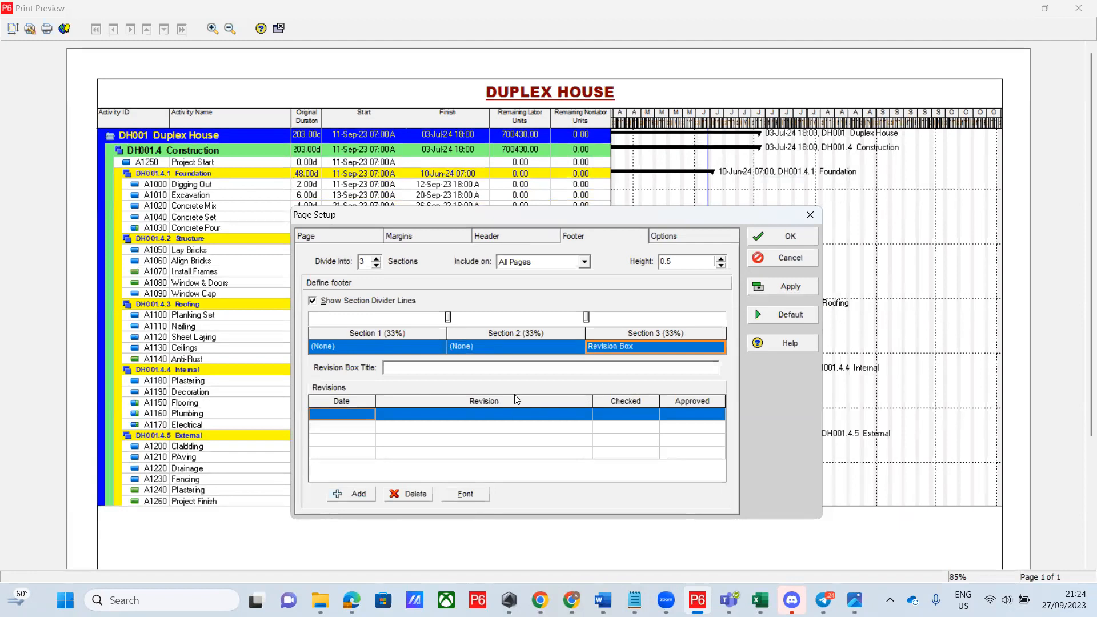
Title the revision box 'Duplex House' and copy that title text
left_click(408, 368)
type("Duplex House")
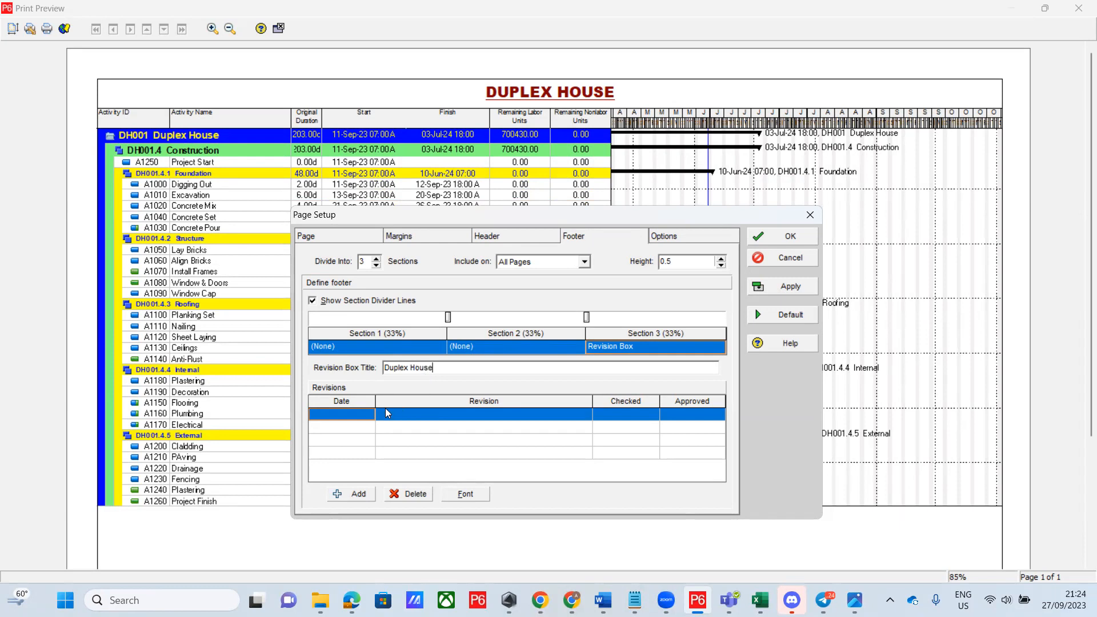
left_click_drag(439, 368, 378, 366)
key("ctrl+c")
right_click(389, 368)
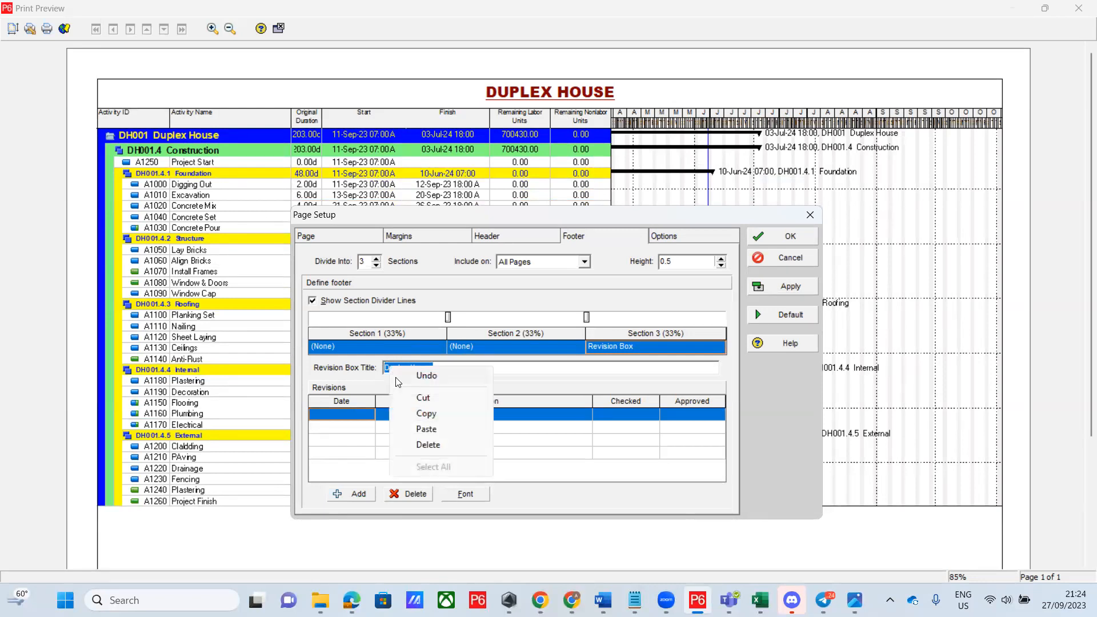
left_click(449, 419)
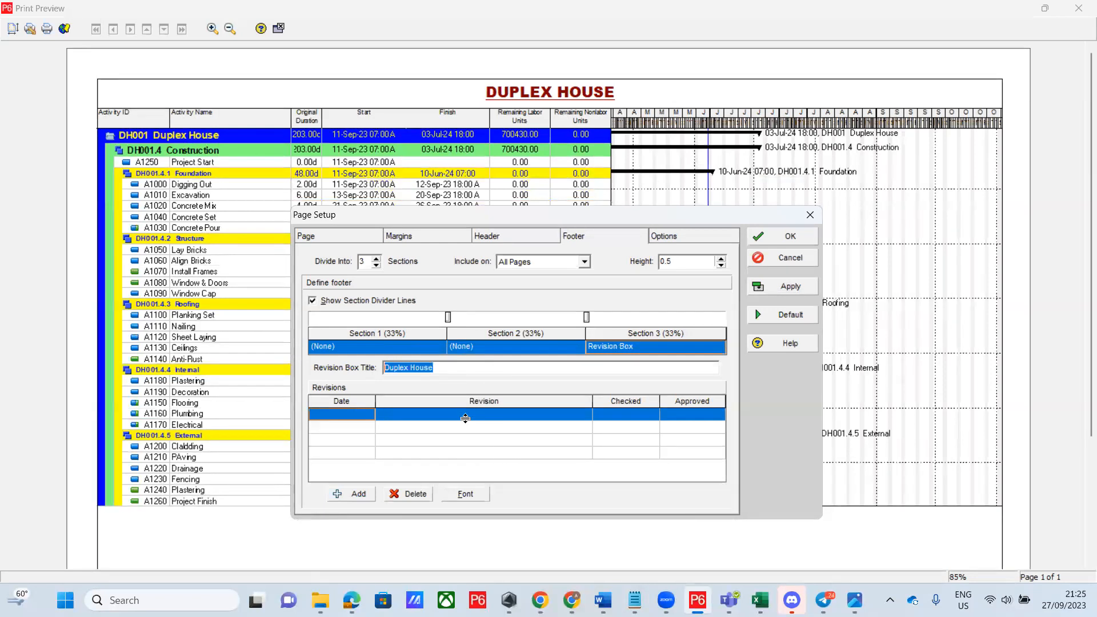
Paste 'Duplex House' into the first revision row's Revision cell
left_click(470, 417)
left_click(472, 421)
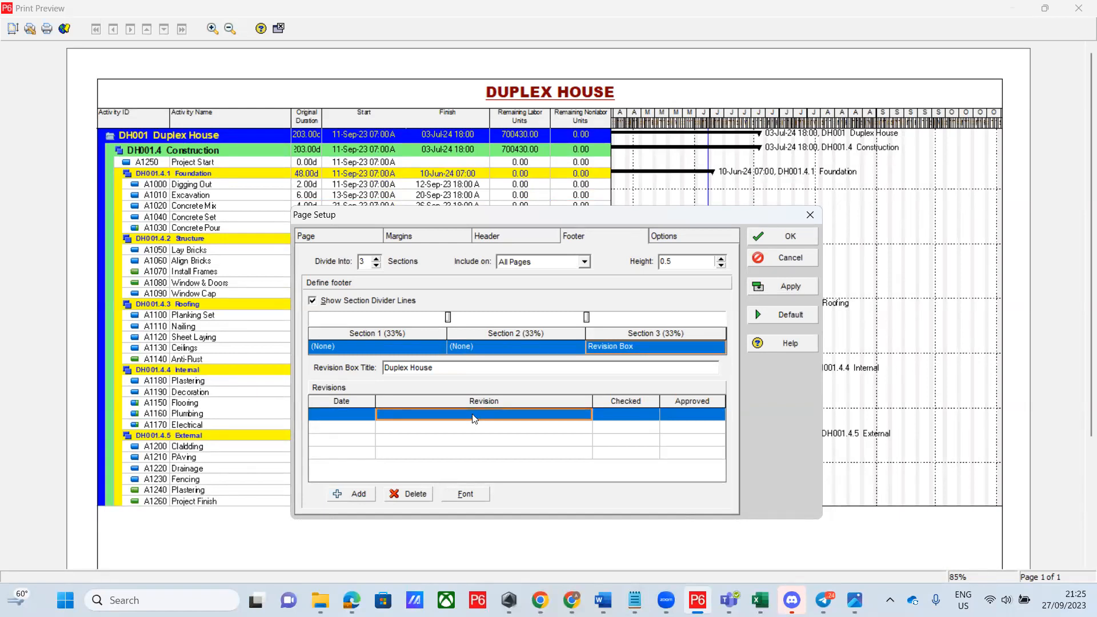
left_click(394, 414)
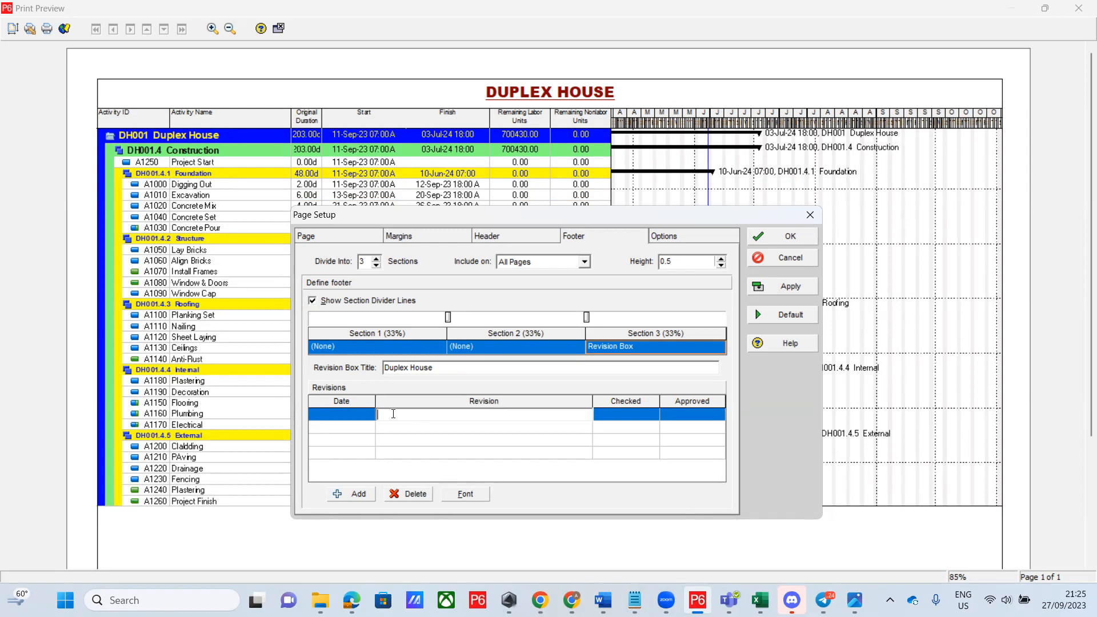
right_click(393, 414)
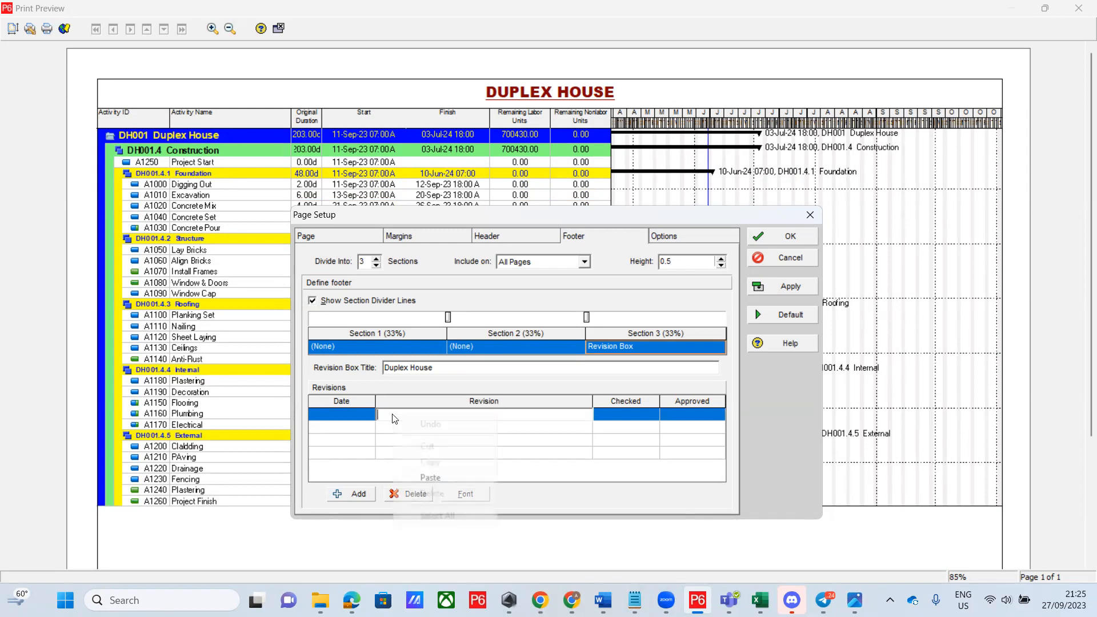
left_click(430, 478)
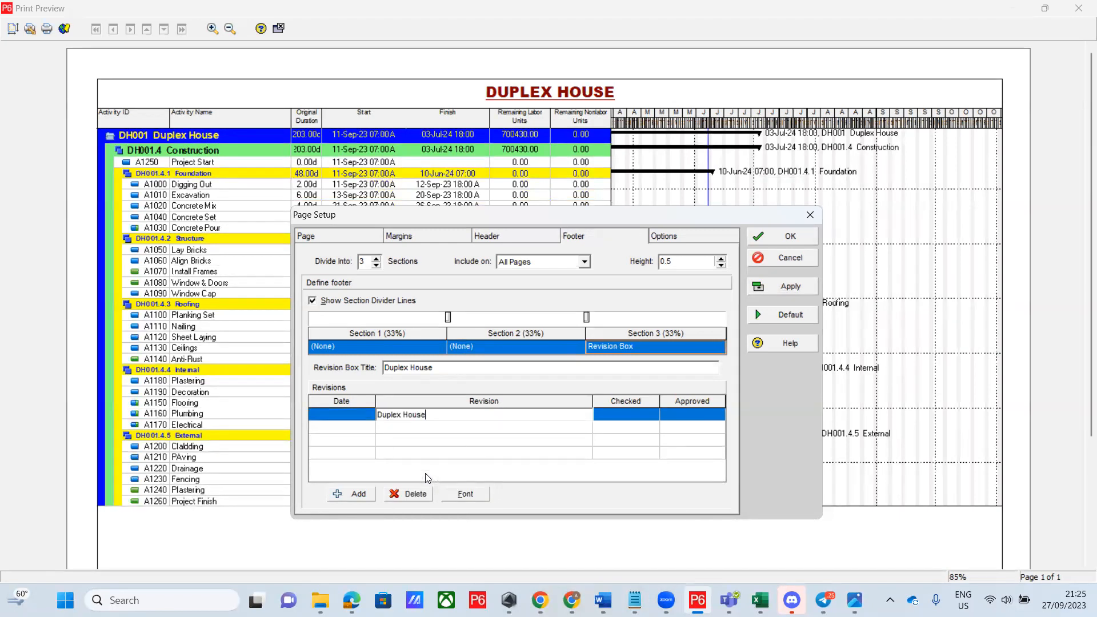
Set the revision date to 27-Sep-23 using the calendar
left_click(369, 419)
left_click(370, 420)
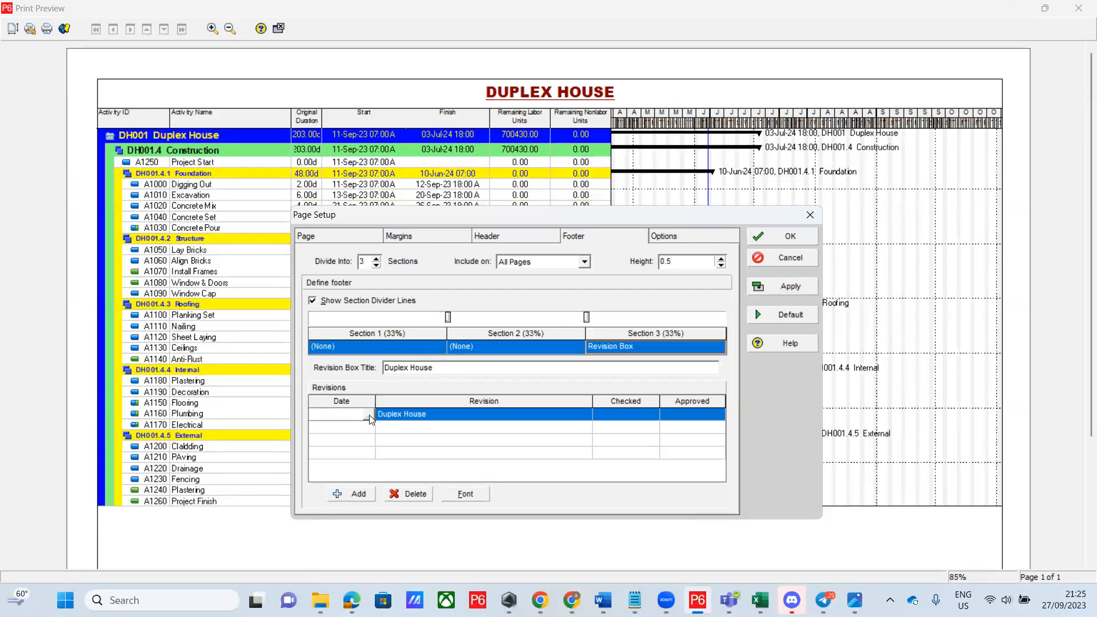
left_click(368, 418)
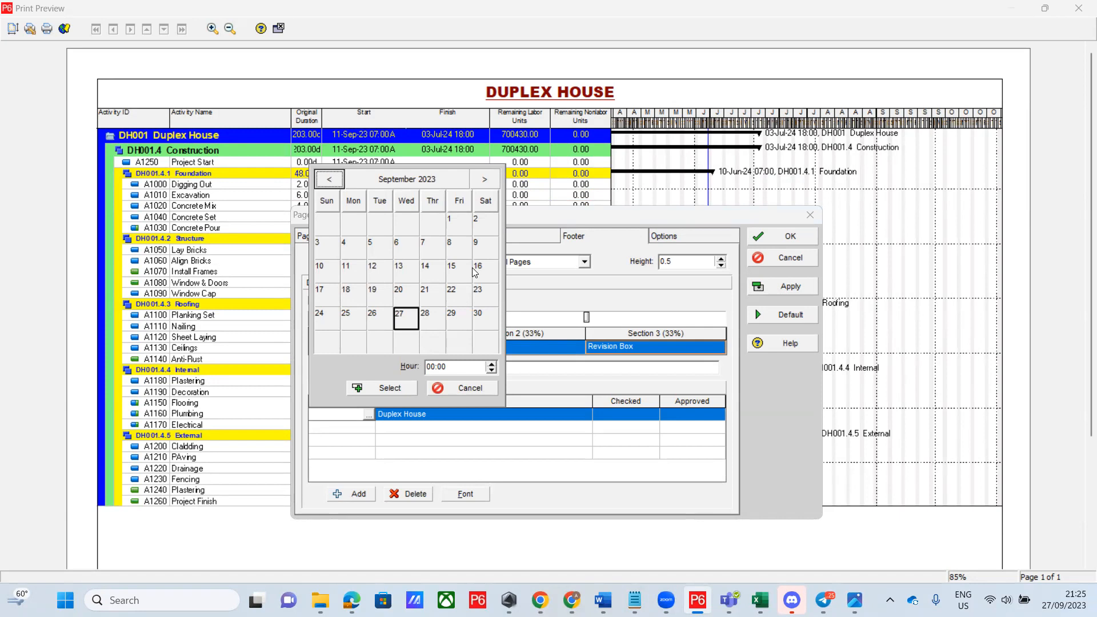
left_click(382, 388)
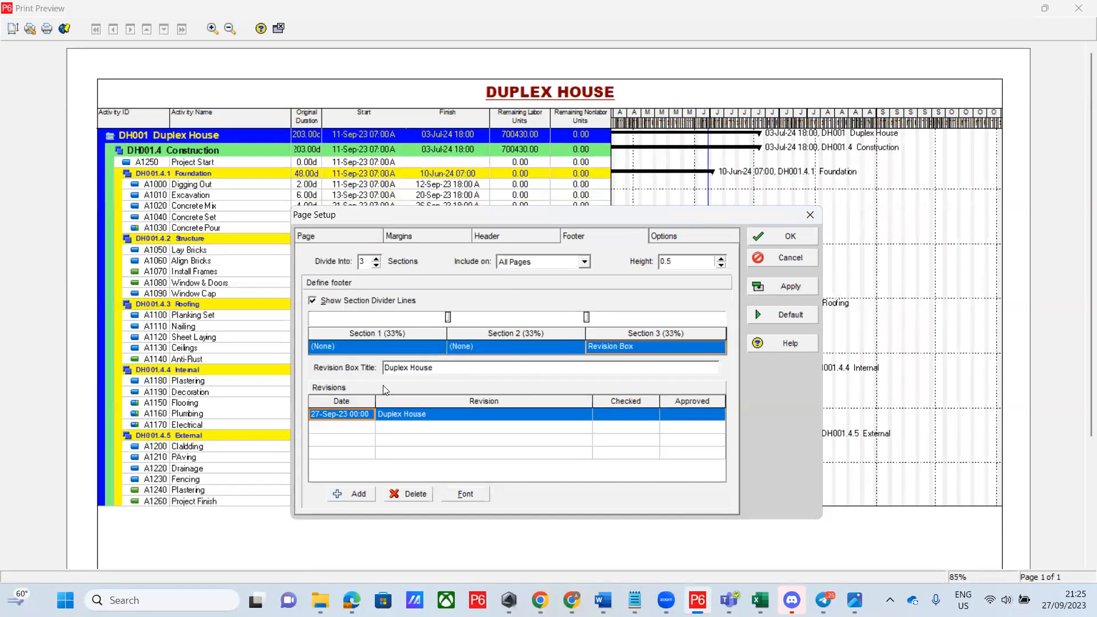
Enter the checker's initials in the revision row's Checked cell
left_click(650, 417)
left_click(648, 415)
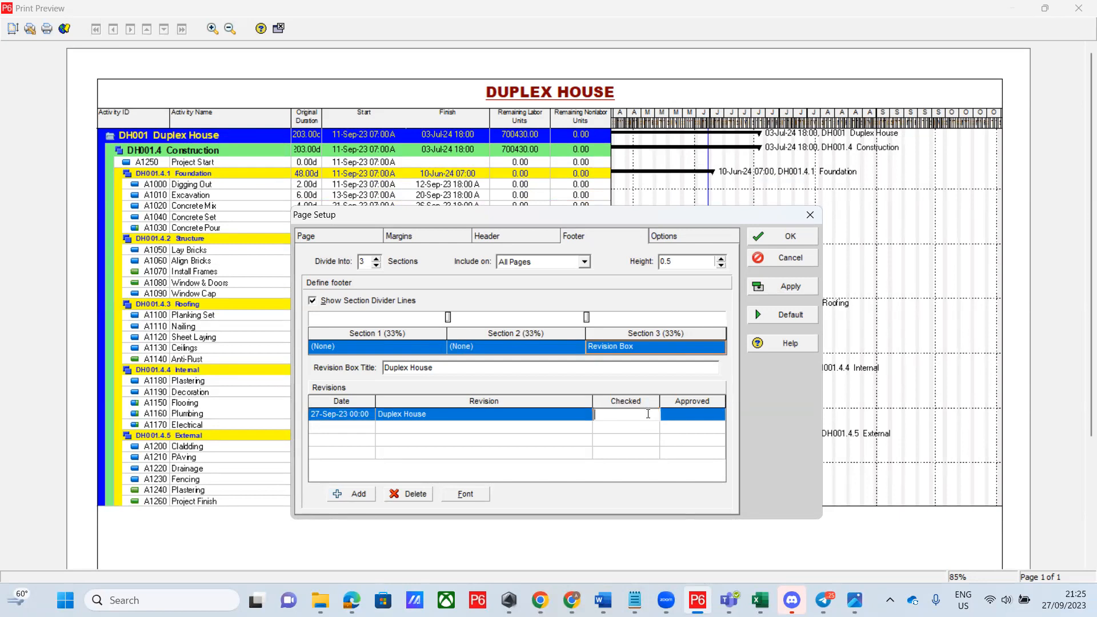
type("DF")
left_click(695, 408)
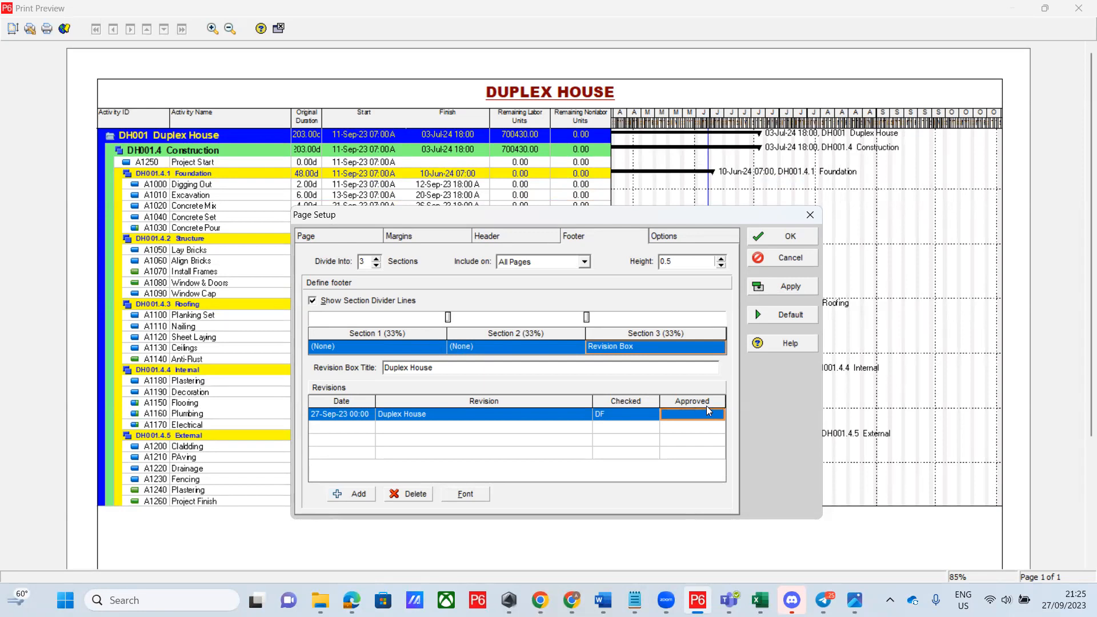
Set the timescale Start to PS and Finish to PF, apply, and close Page Setup
left_click(691, 237)
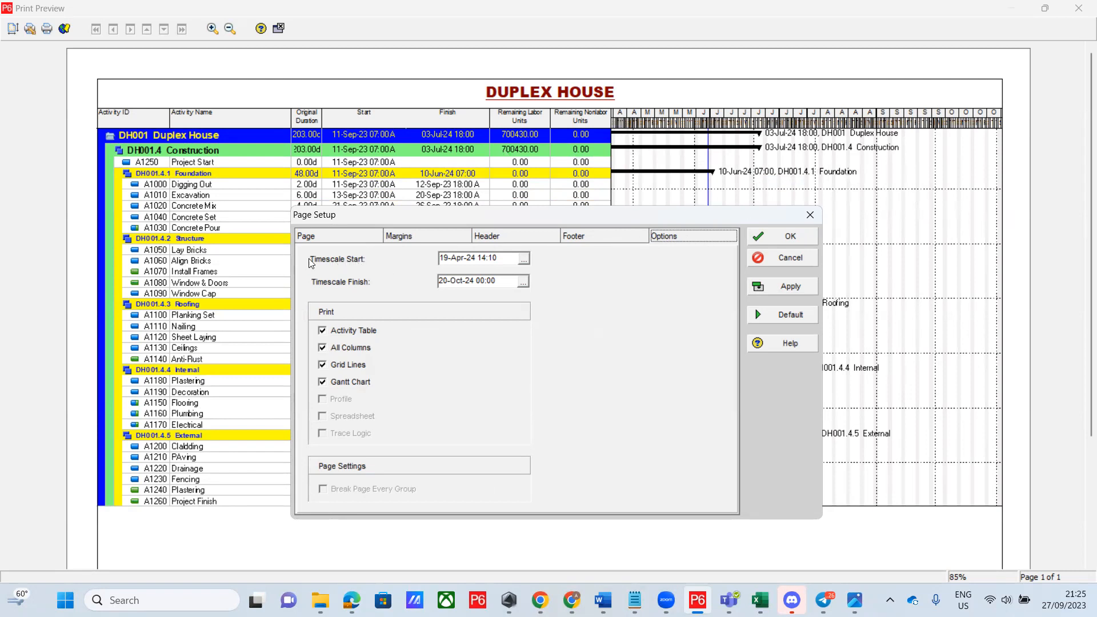
left_click(524, 260)
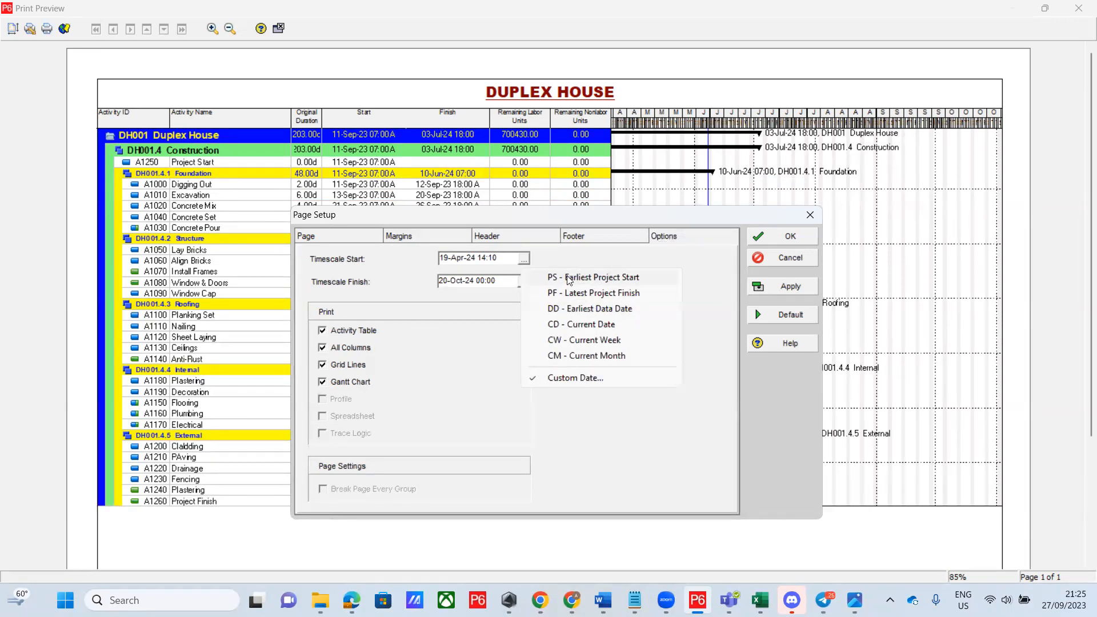
left_click(569, 279)
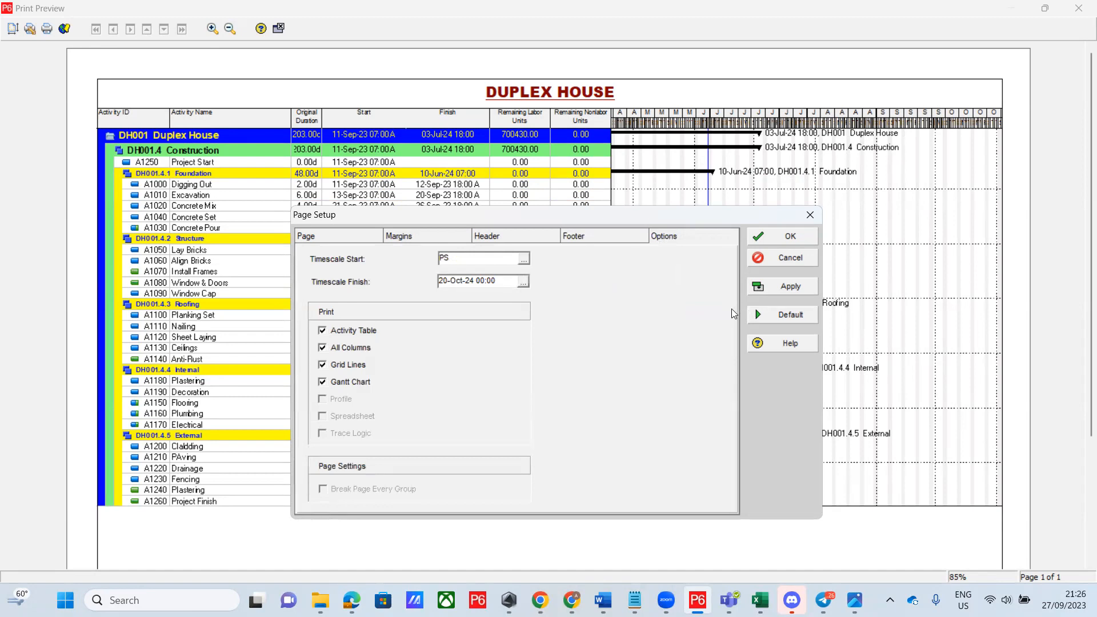
left_click(521, 283)
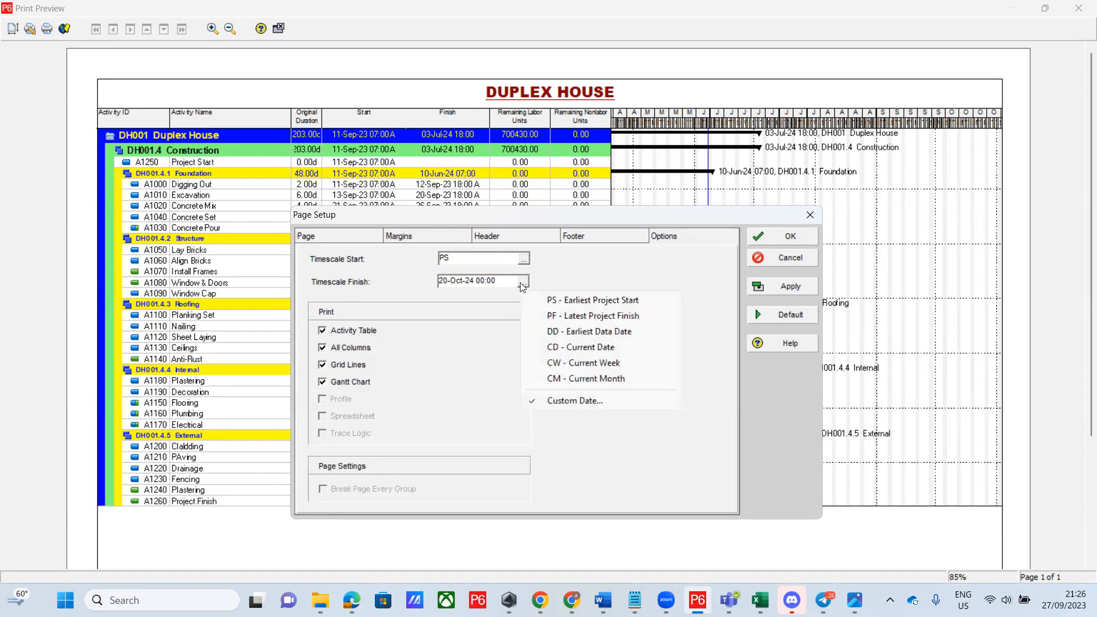
left_click(577, 320)
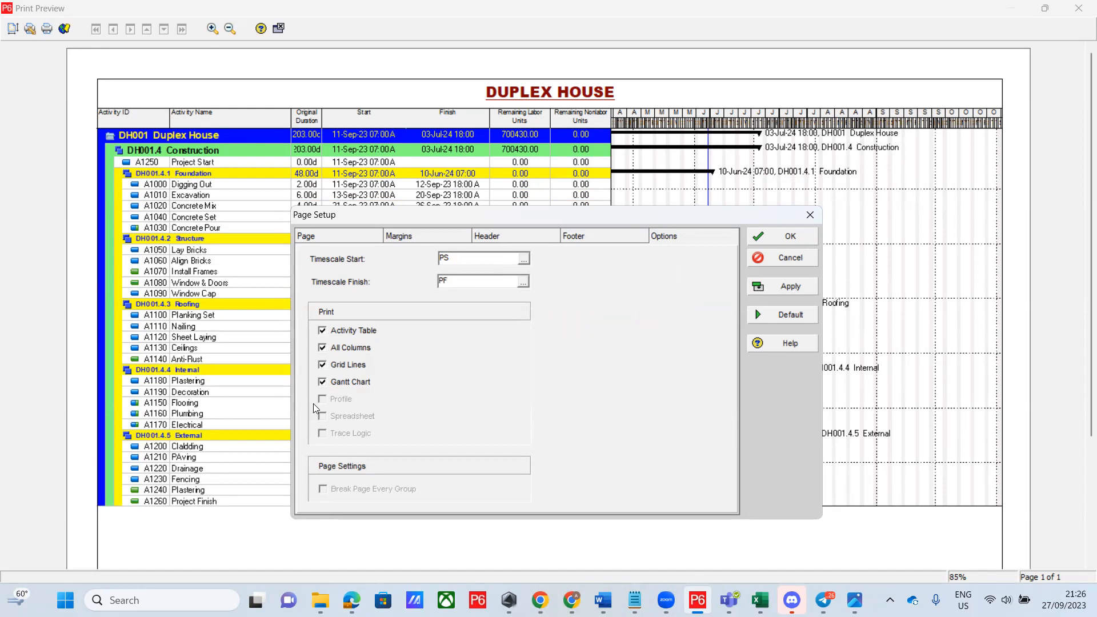
left_click(794, 288)
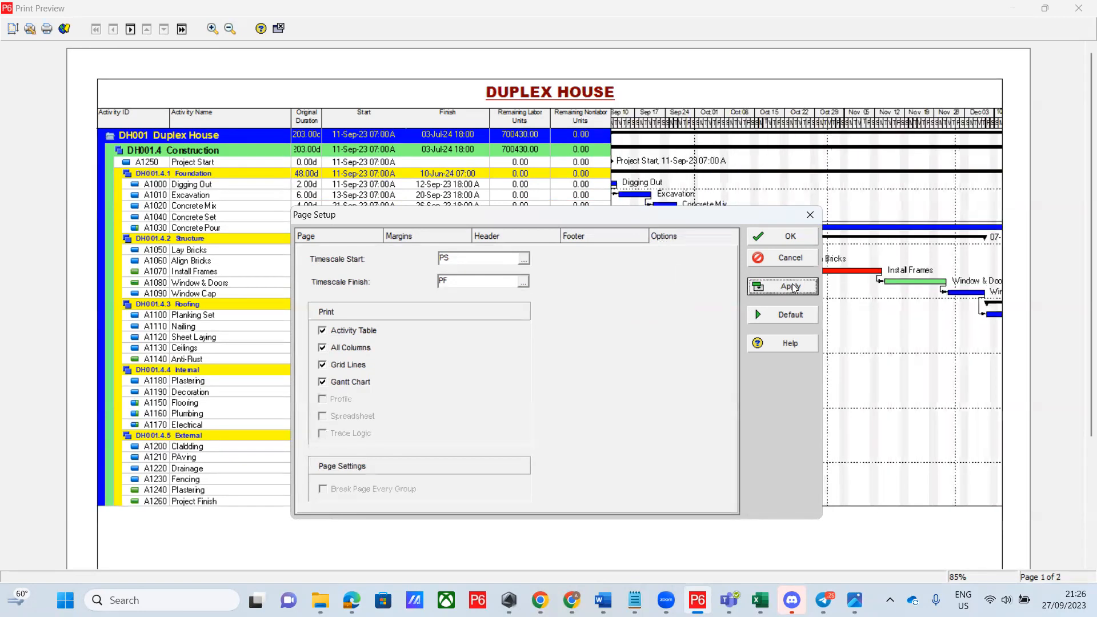
left_click(807, 238)
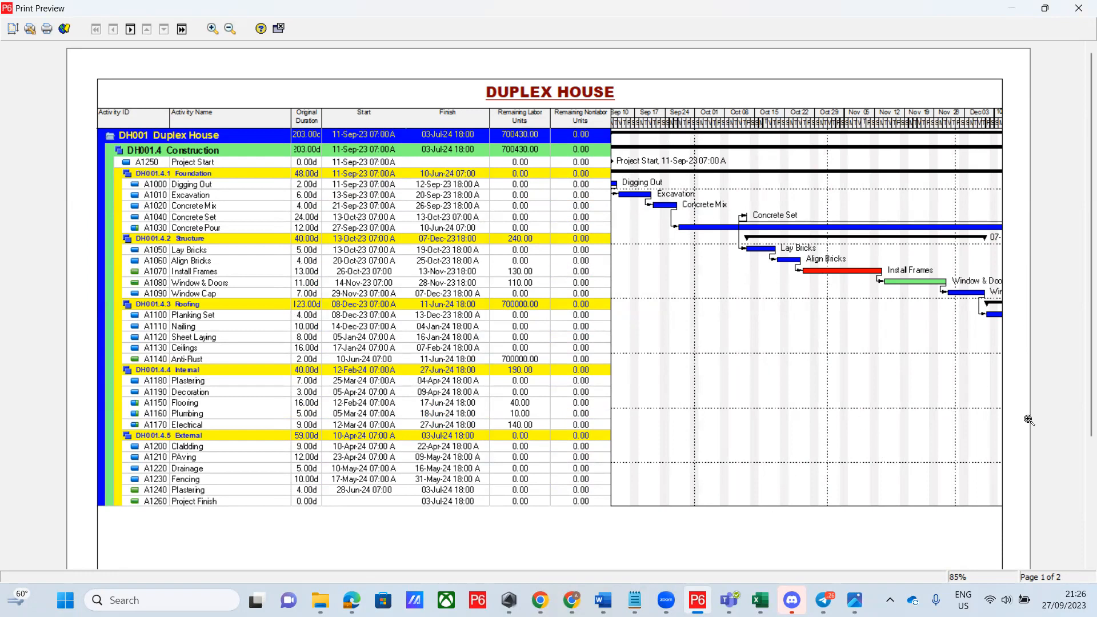
Scroll the preview to check the Duplex House footer revision box, then bring Page Setup back
scroll(1081, 375, "down", 5)
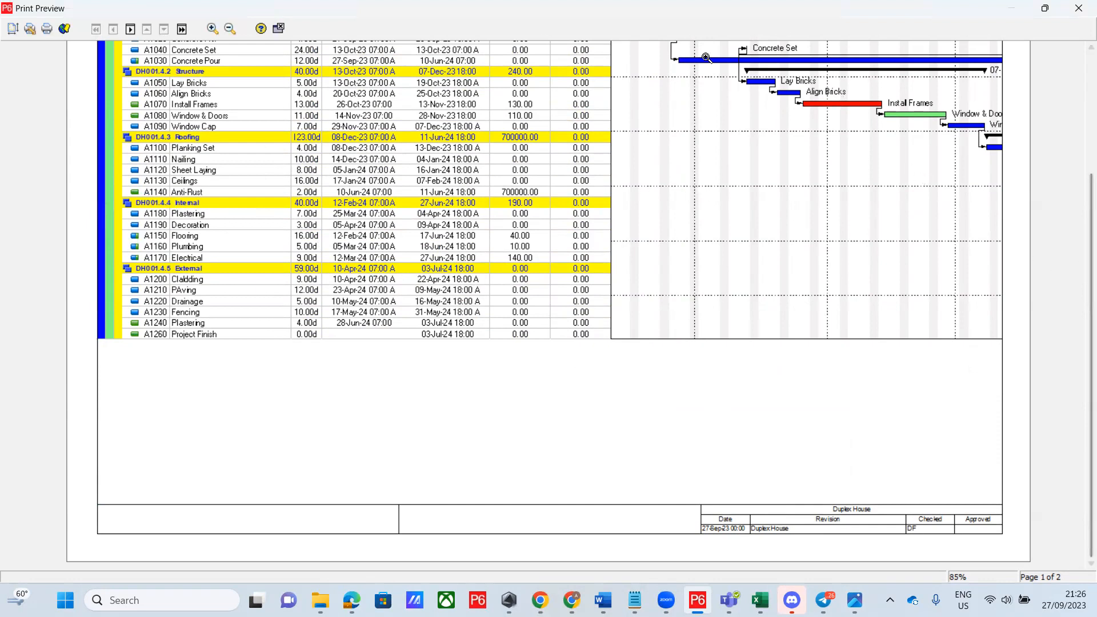
left_click(11, 33)
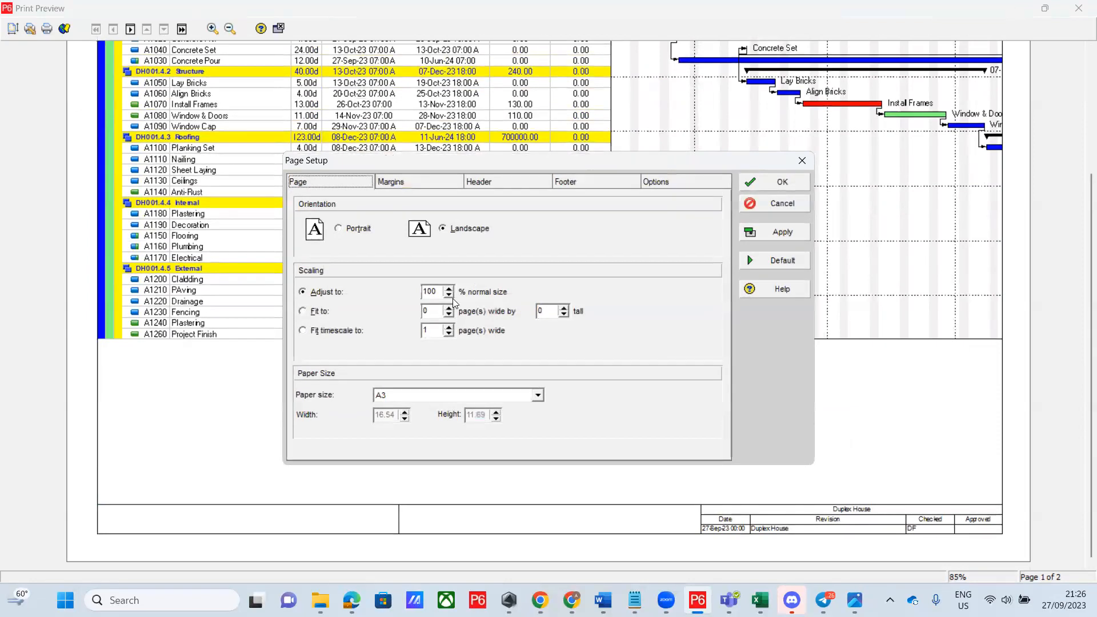
Try 70% scaling, then fit the timescale to page width, applying each
left_click(434, 292)
left_click_drag(435, 292, 410, 288)
type("70")
left_click(779, 231)
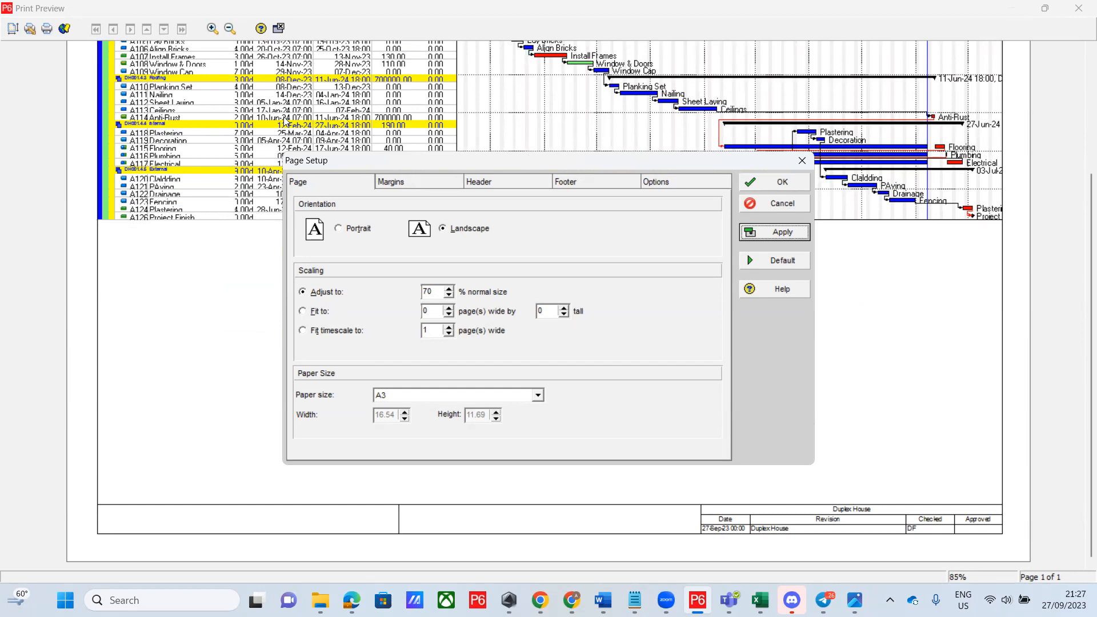
left_click(304, 331)
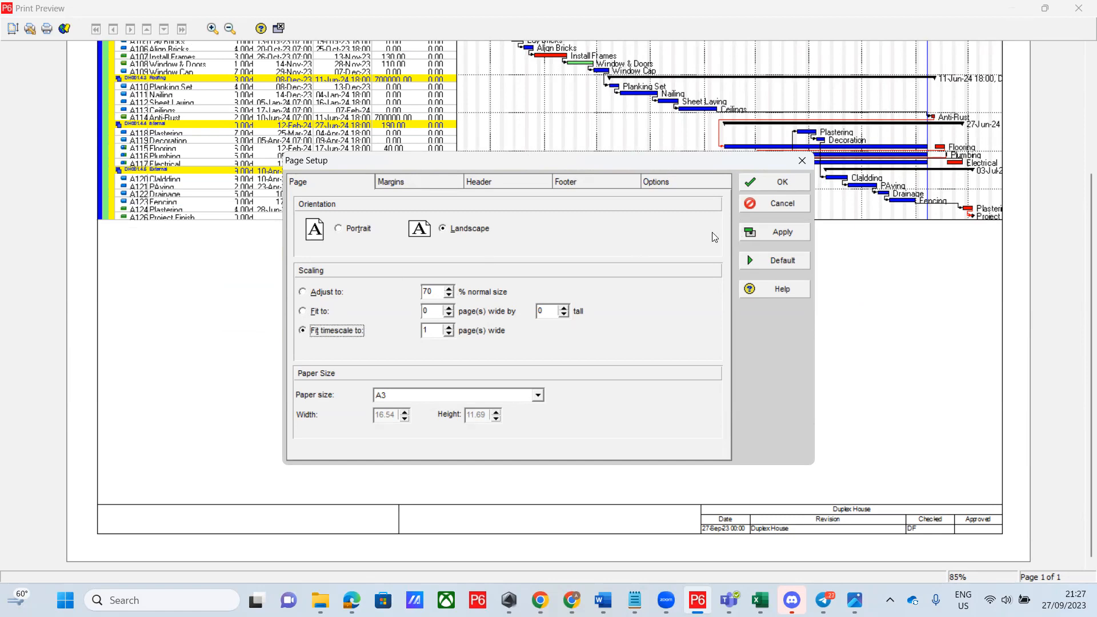
left_click(797, 235)
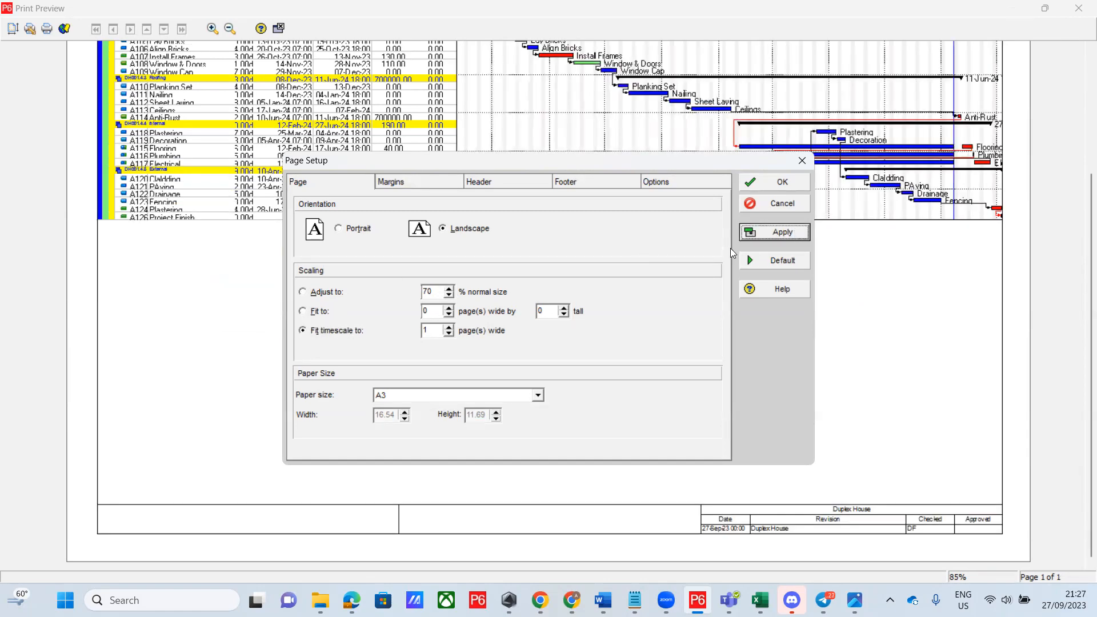
Try 90% scaling, then settle on fitting the timescale to 1 page wide
left_click(431, 291)
double_click(430, 291)
type("90")
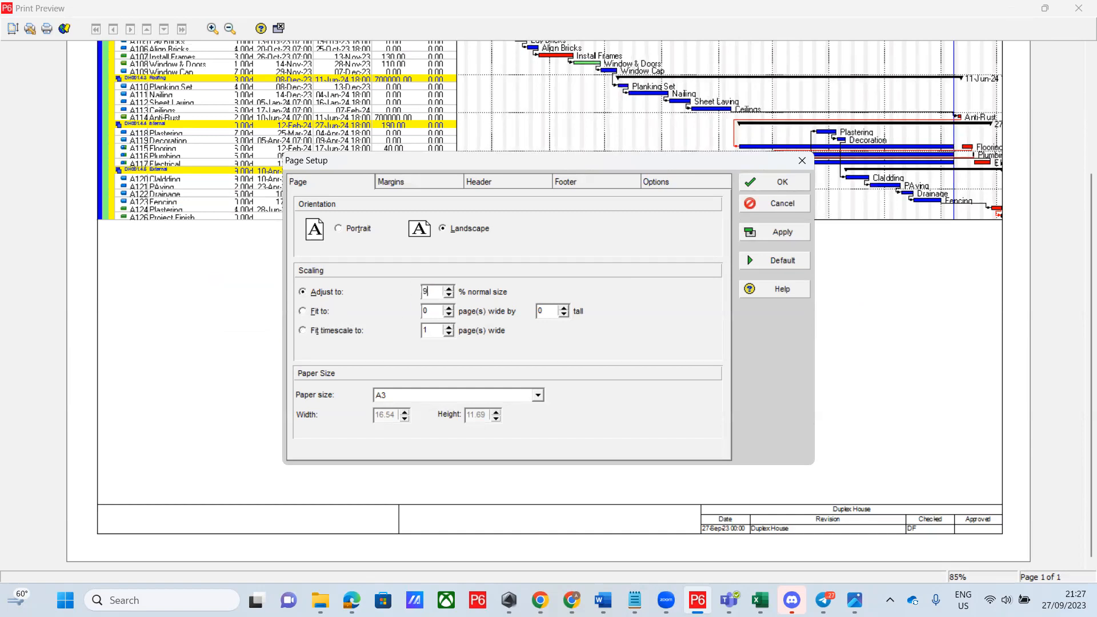
left_click(785, 237)
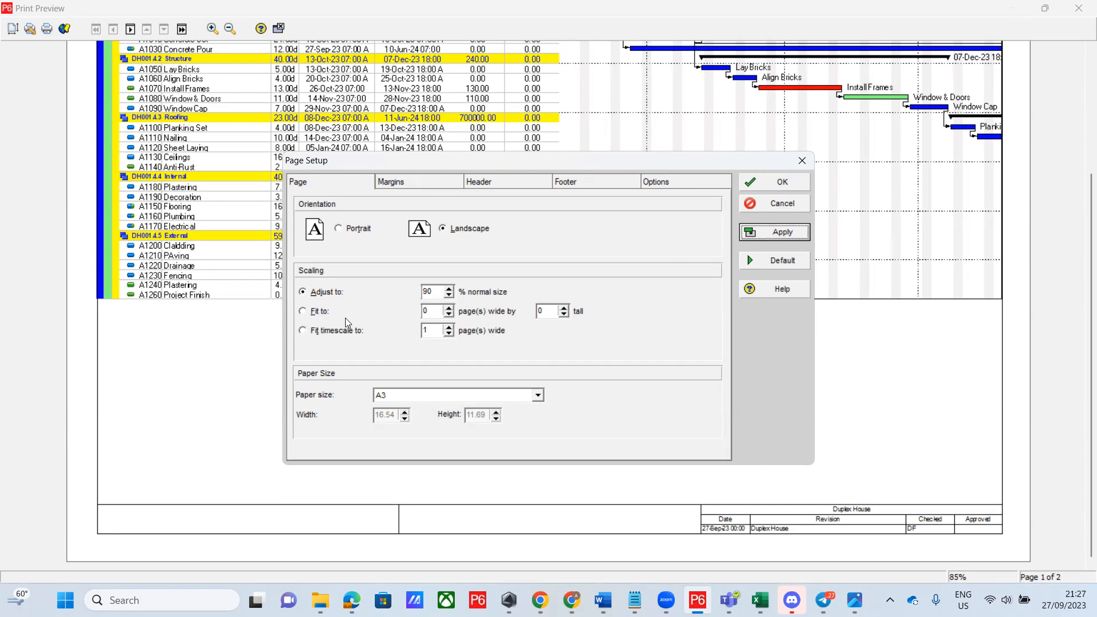
left_click_drag(434, 293, 419, 293)
left_click(322, 332)
left_click(769, 233)
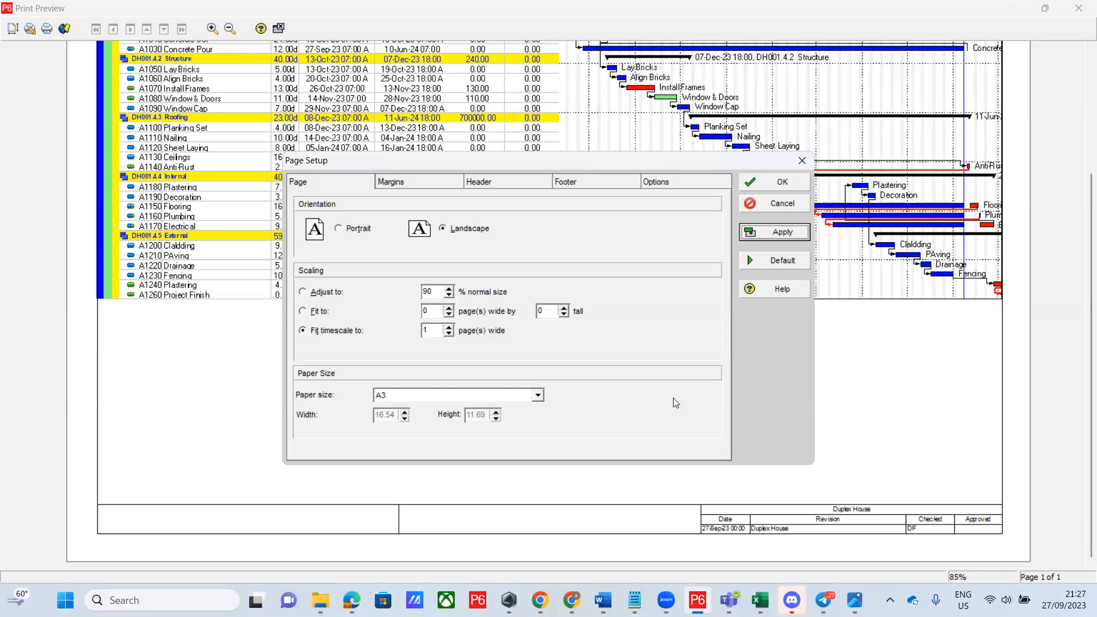
Reapply the A4 paper size and reposition the Page Setup window
left_click(540, 397)
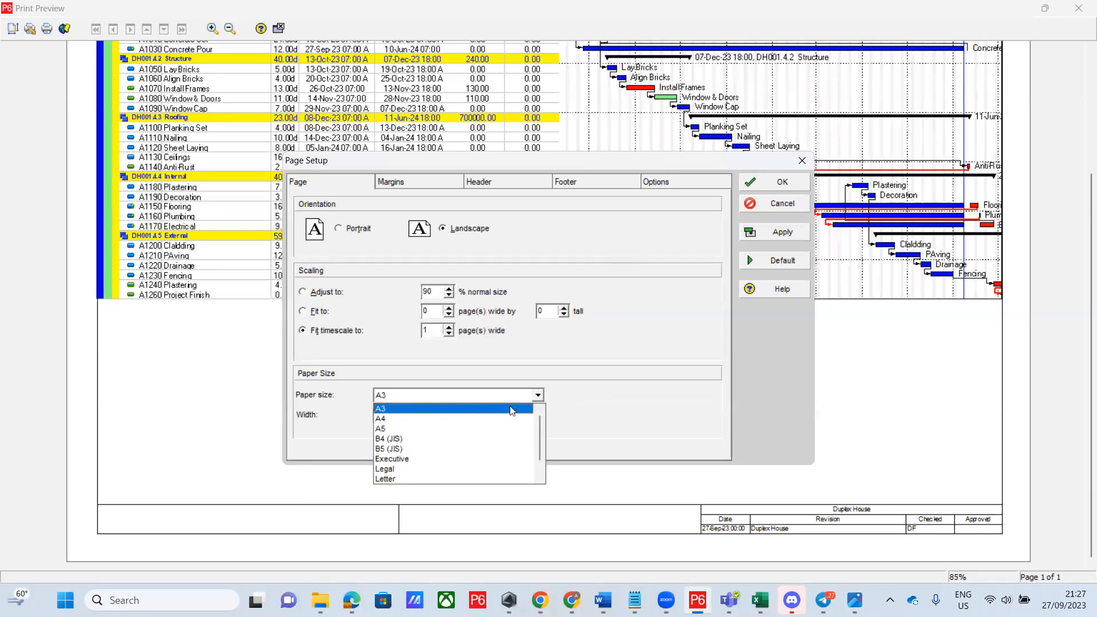
left_click(446, 420)
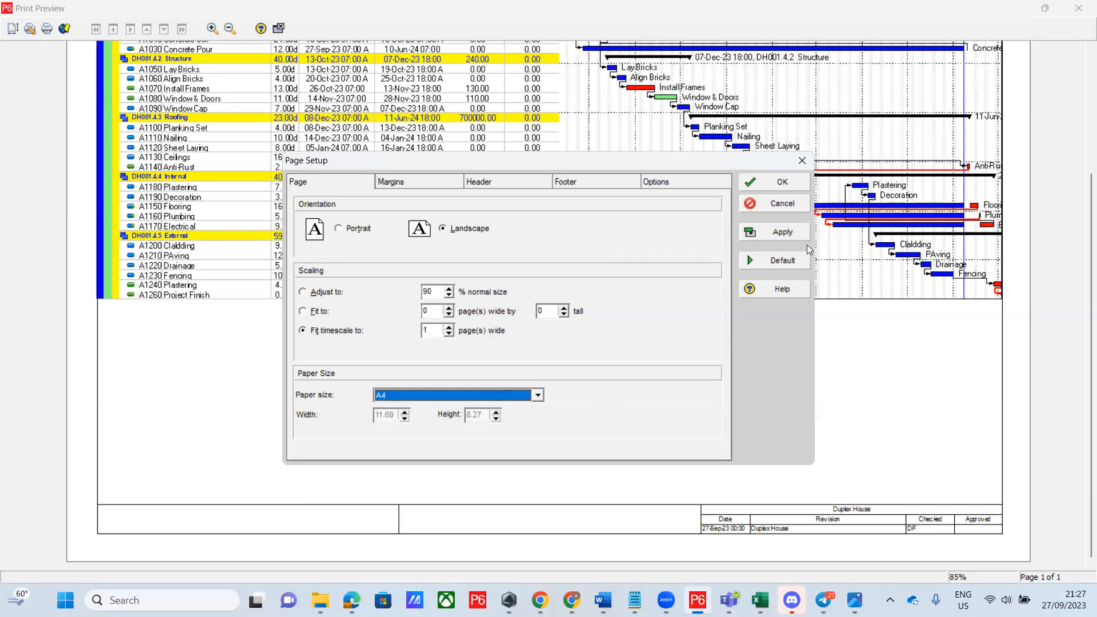
left_click(789, 237)
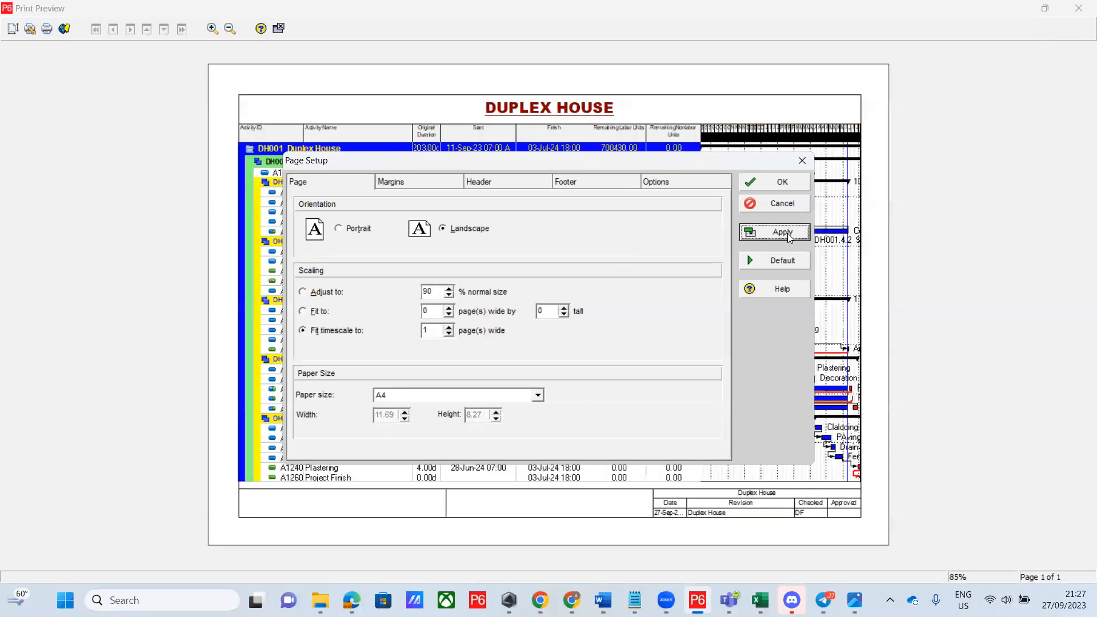
left_click_drag(558, 160, 364, 508)
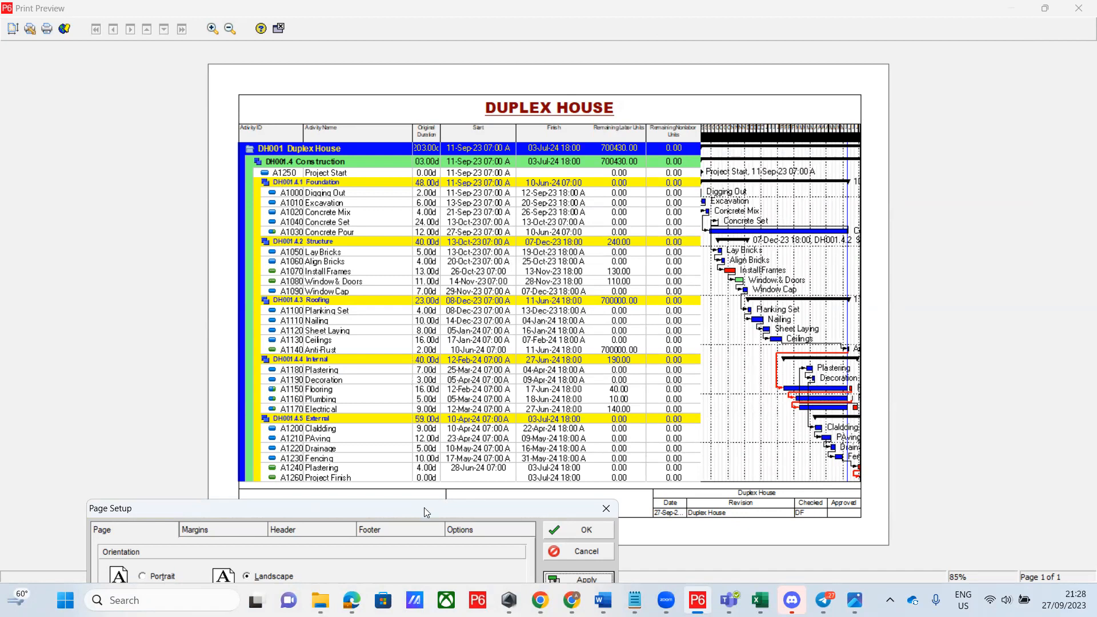
left_click_drag(425, 508, 481, 91)
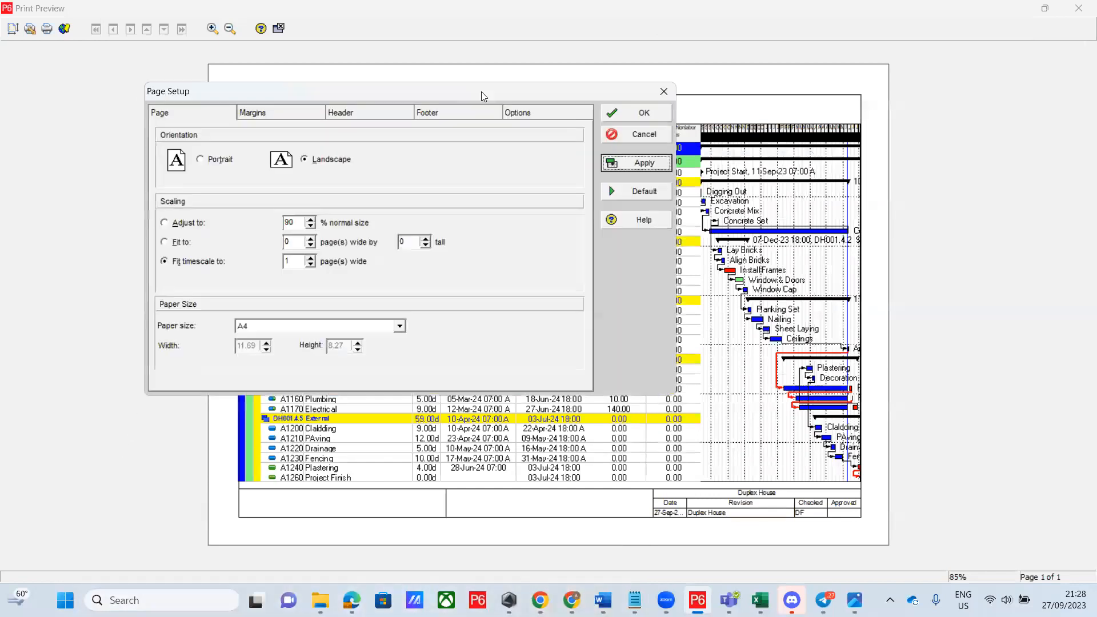
Switch the paper size to A3, apply it, and close Page Setup
left_click(400, 327)
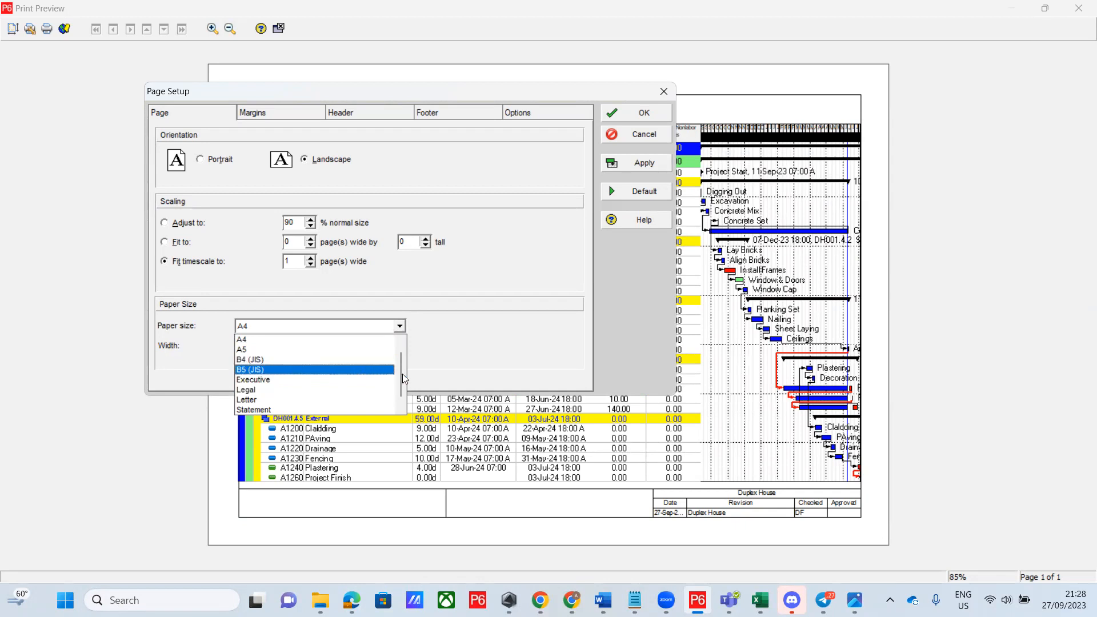
left_click_drag(399, 374, 402, 350)
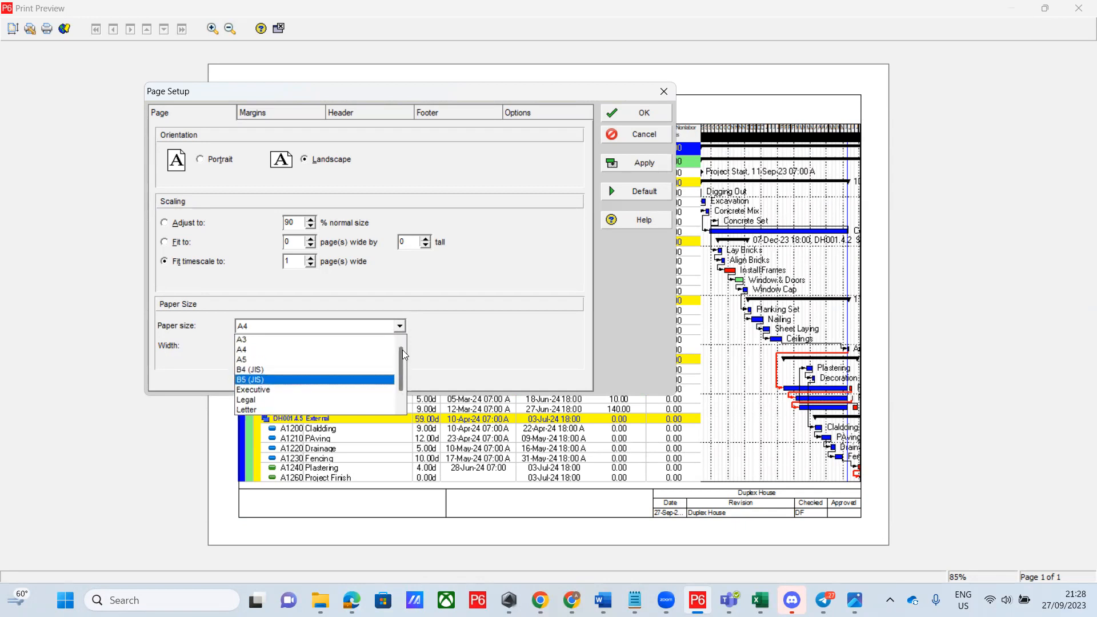
left_click(299, 345)
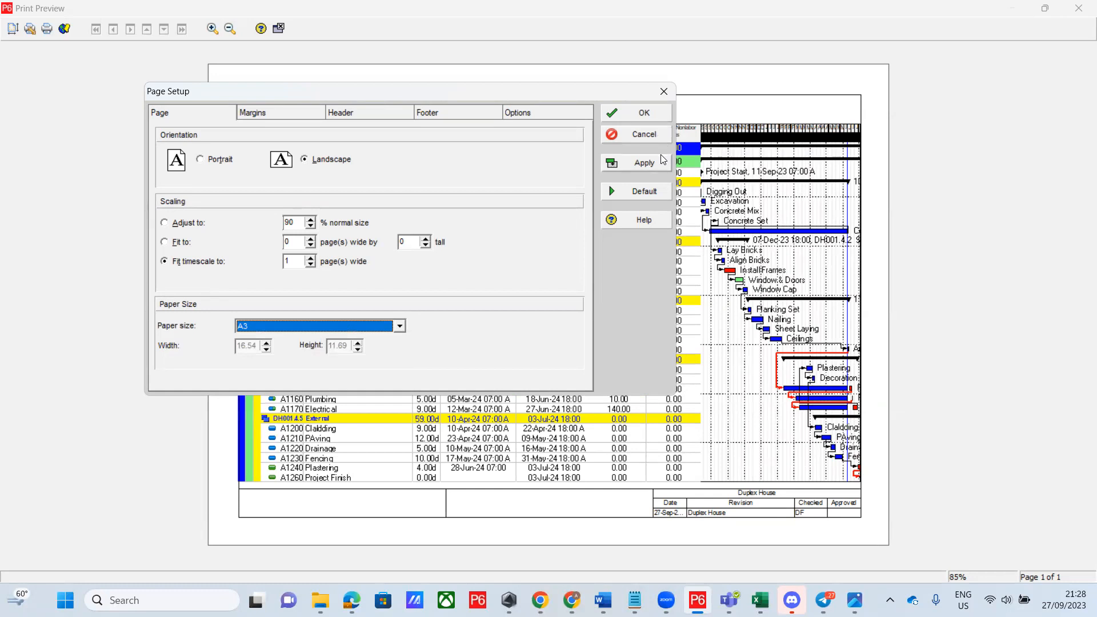
left_click(654, 161)
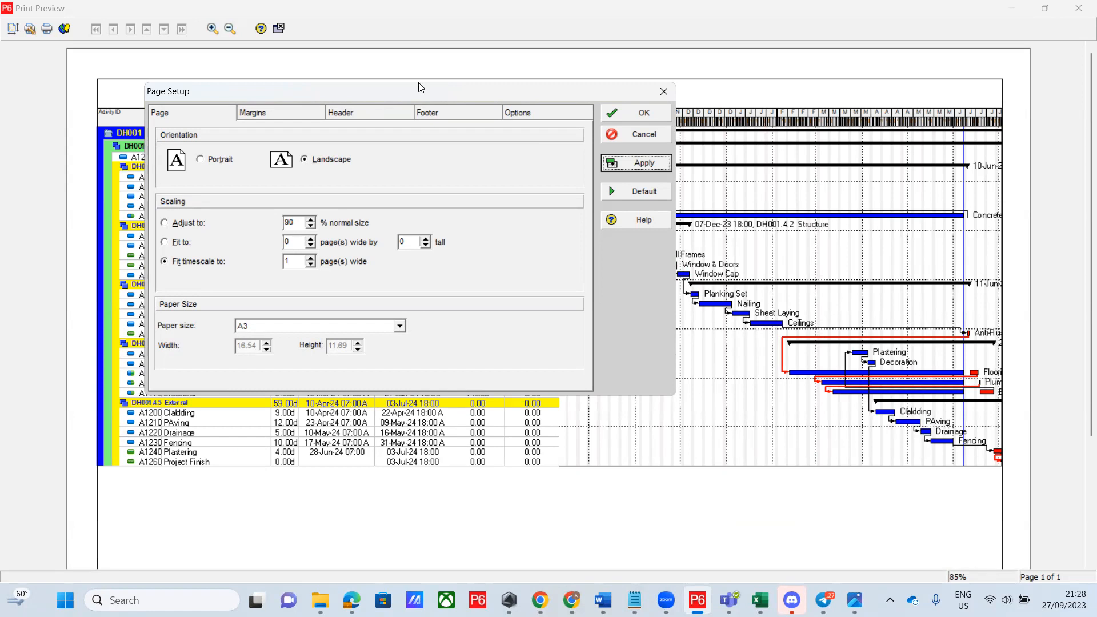
left_click_drag(446, 91, 565, 431)
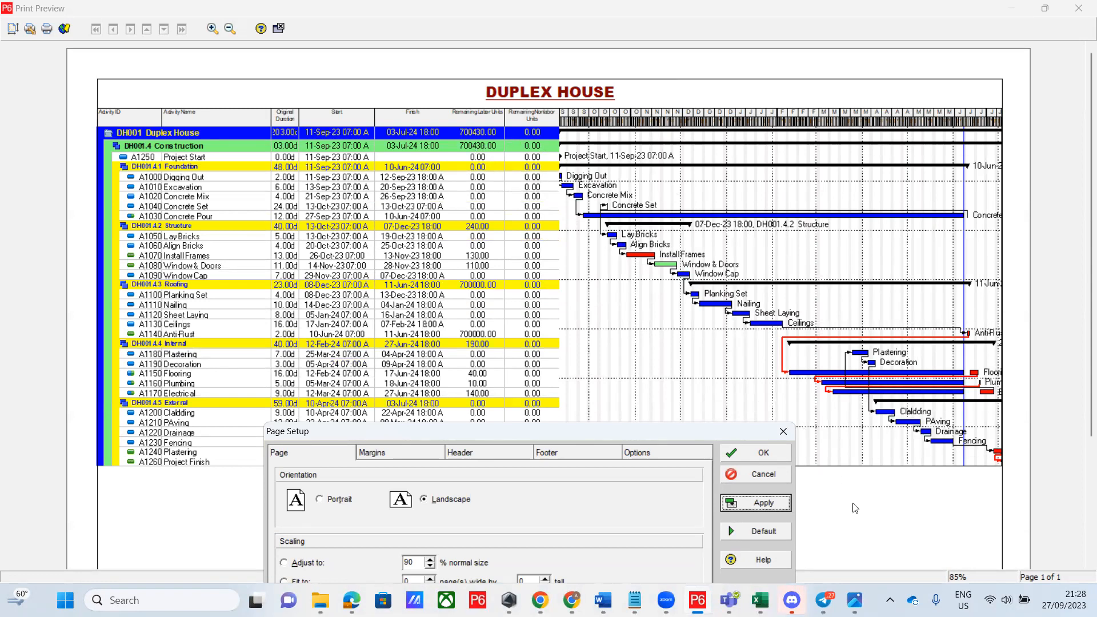
left_click(753, 454)
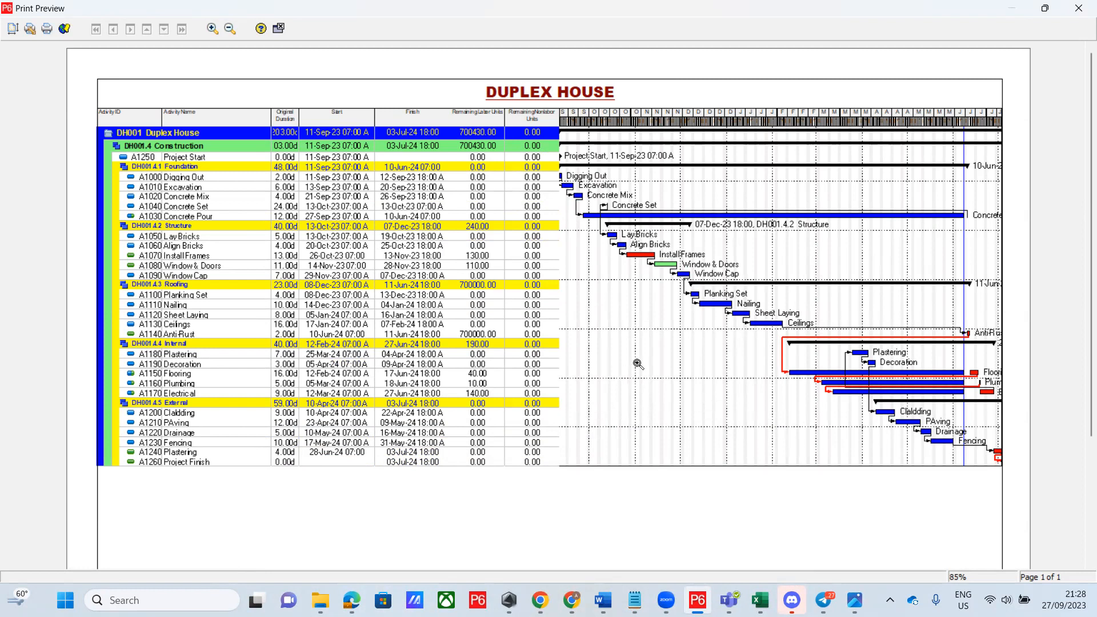
Print the schedule to the Microsoft Print to PDF printer
left_click(48, 31)
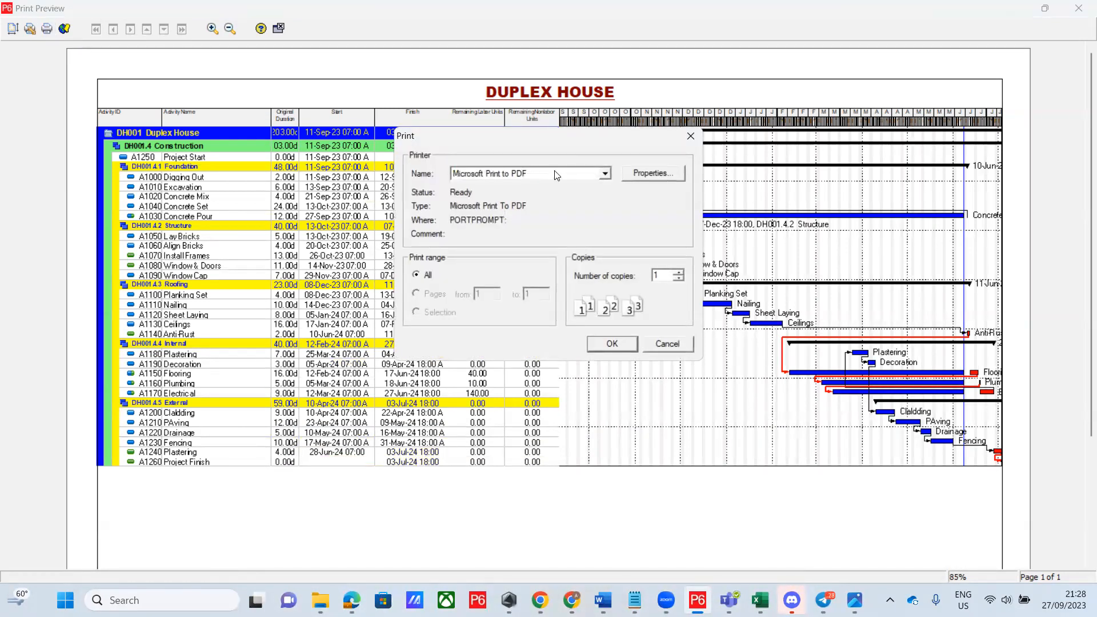
left_click(603, 175)
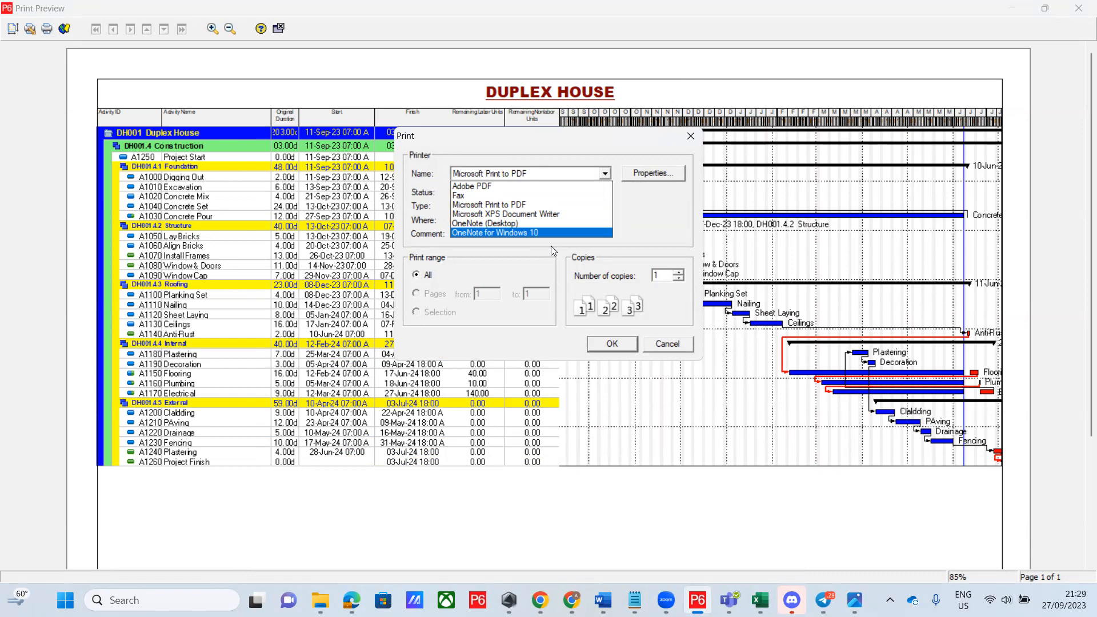
left_click(481, 207)
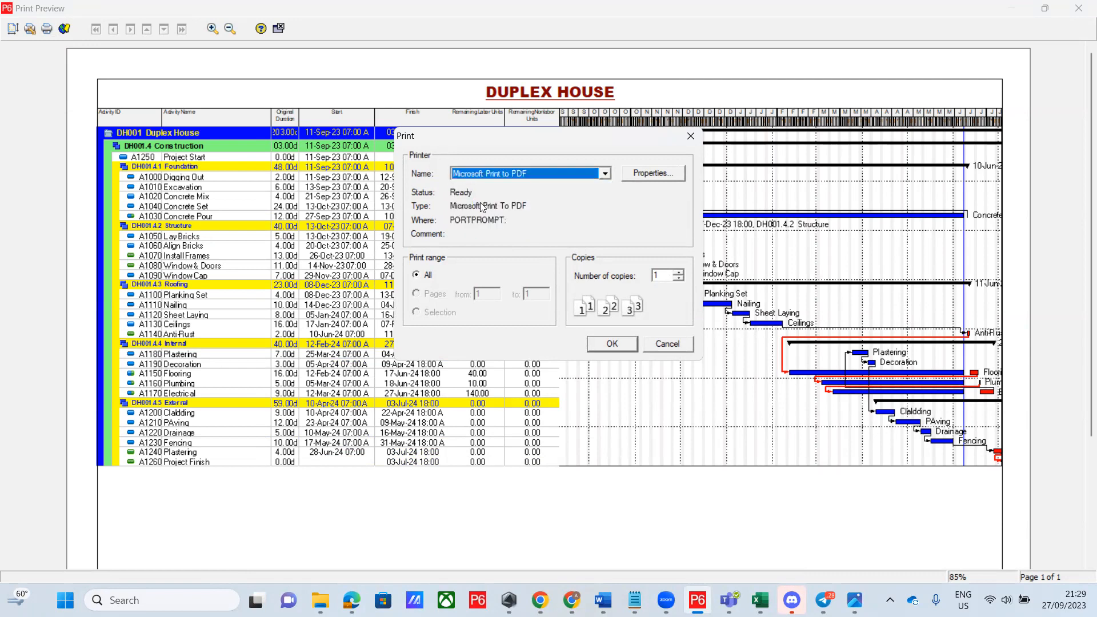
left_click(613, 345)
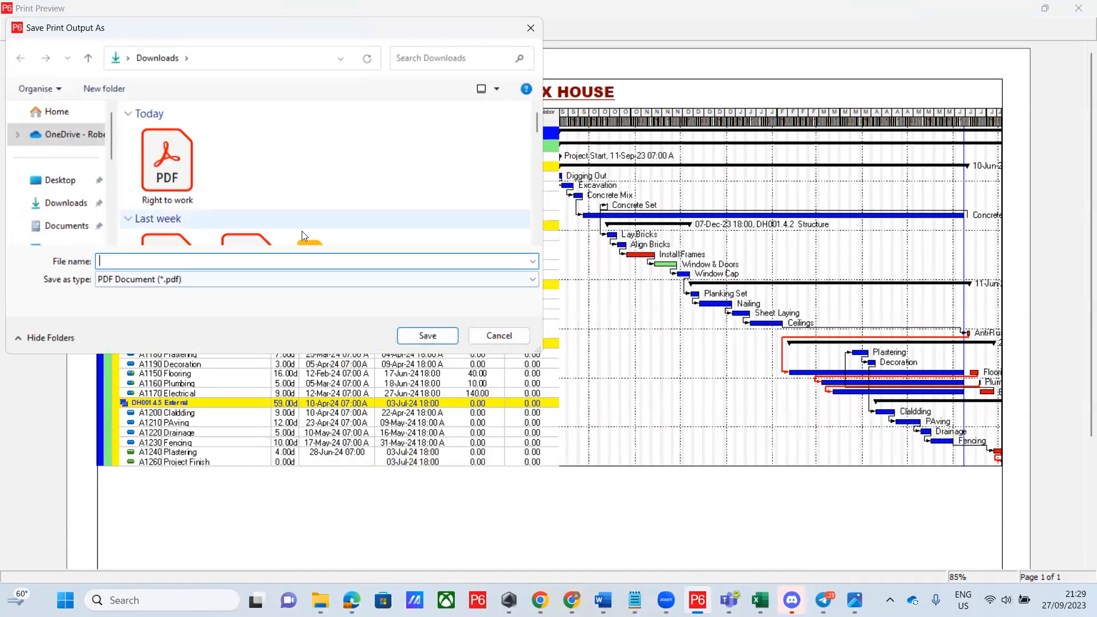
Save the PDF as 'Duplex House' on the Desktop and dismiss the printed notice
left_click(62, 184)
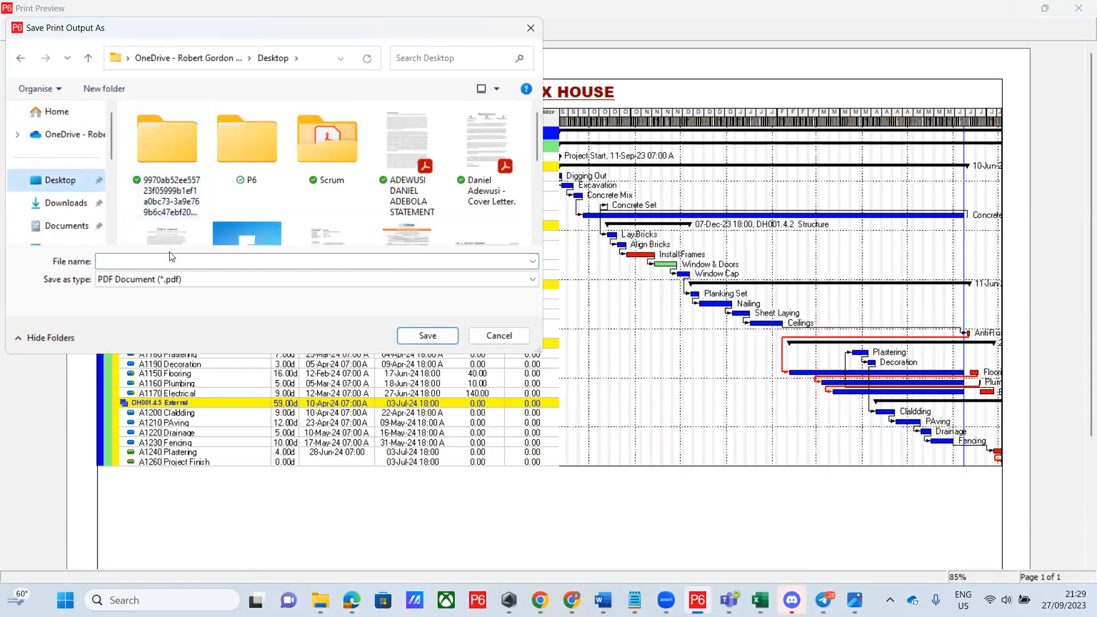
left_click(130, 260)
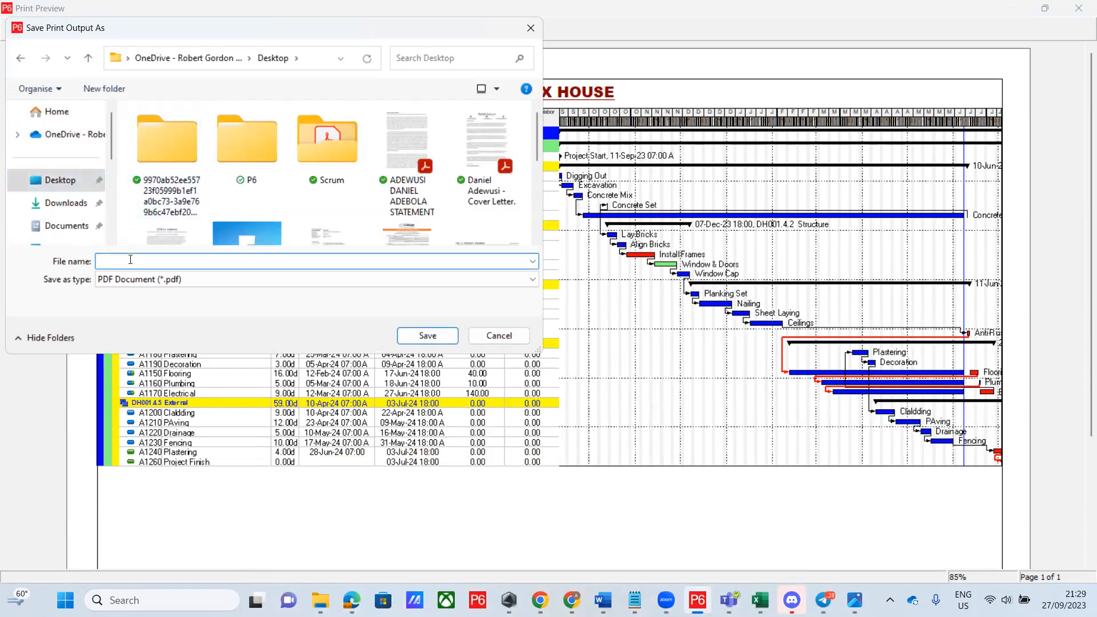
right_click(131, 262)
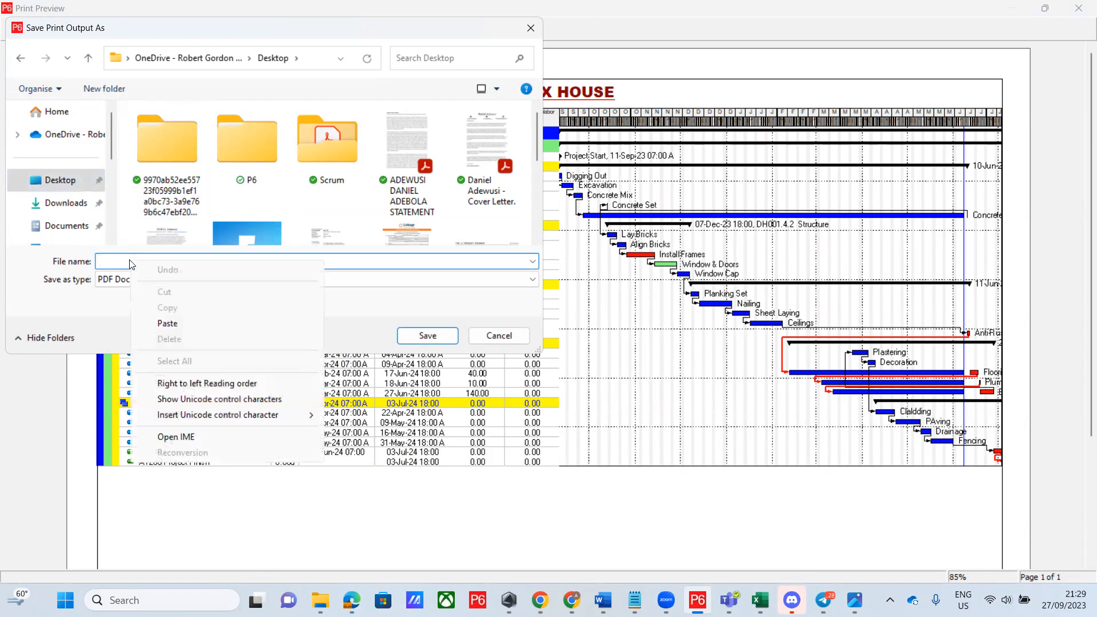
left_click(174, 324)
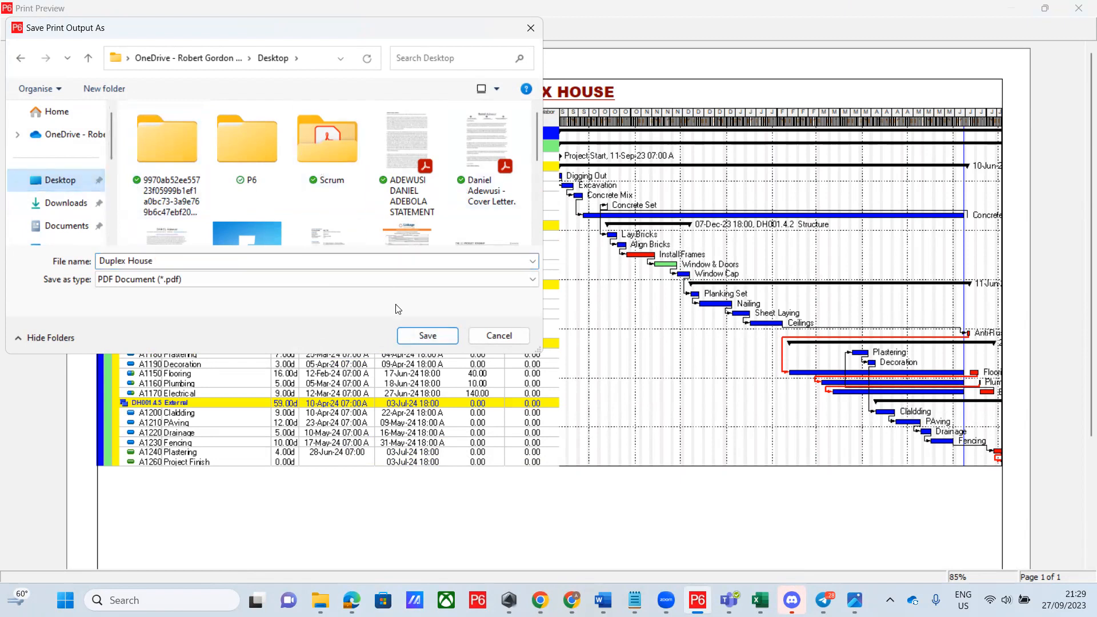
left_click(437, 336)
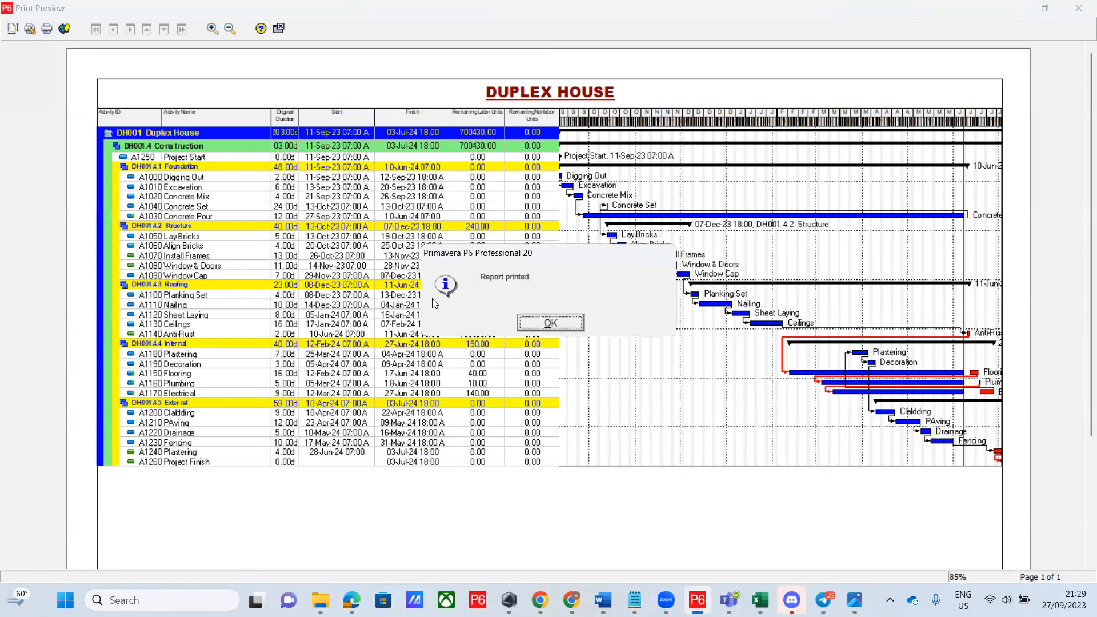
left_click(551, 324)
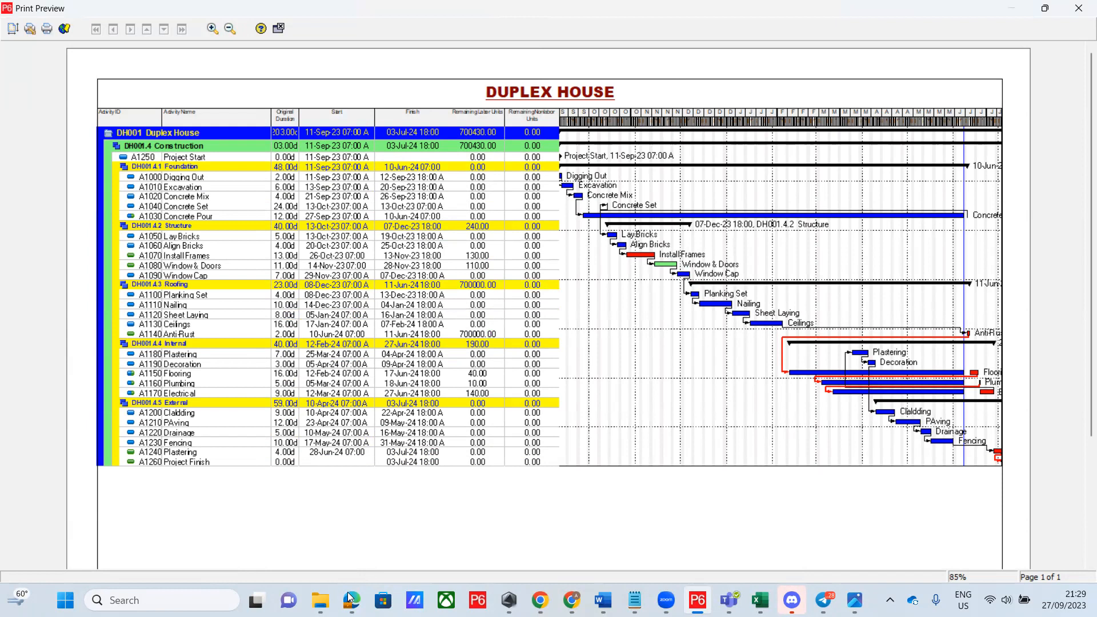
Show the Desktop folder in File Explorer sorted by Date modified, with the Duplex House PDF first
left_click(321, 600)
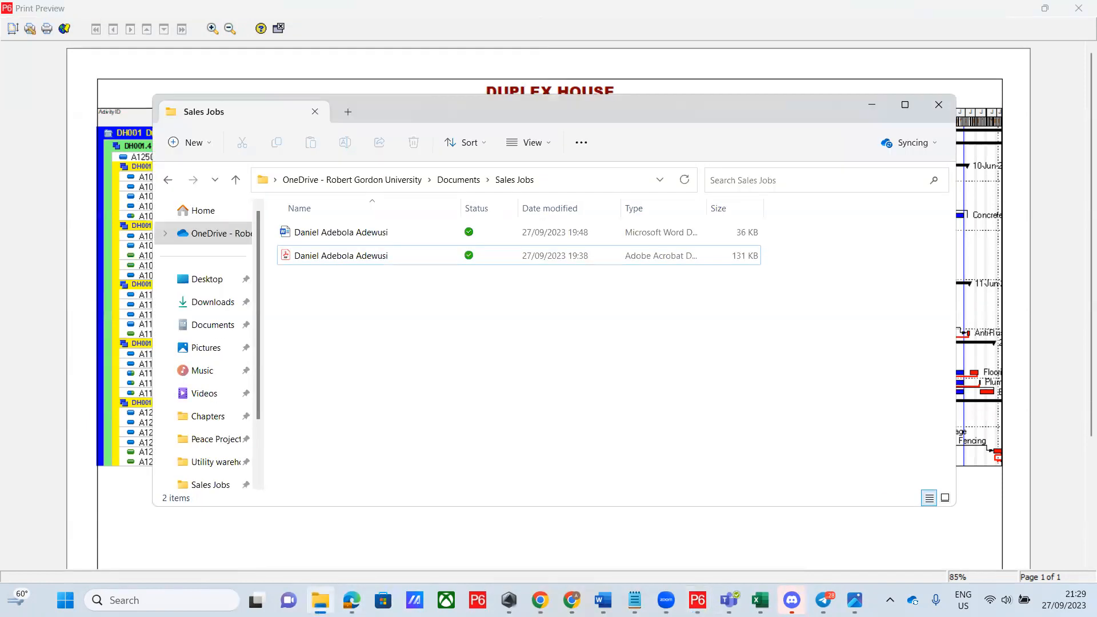
left_click(220, 282)
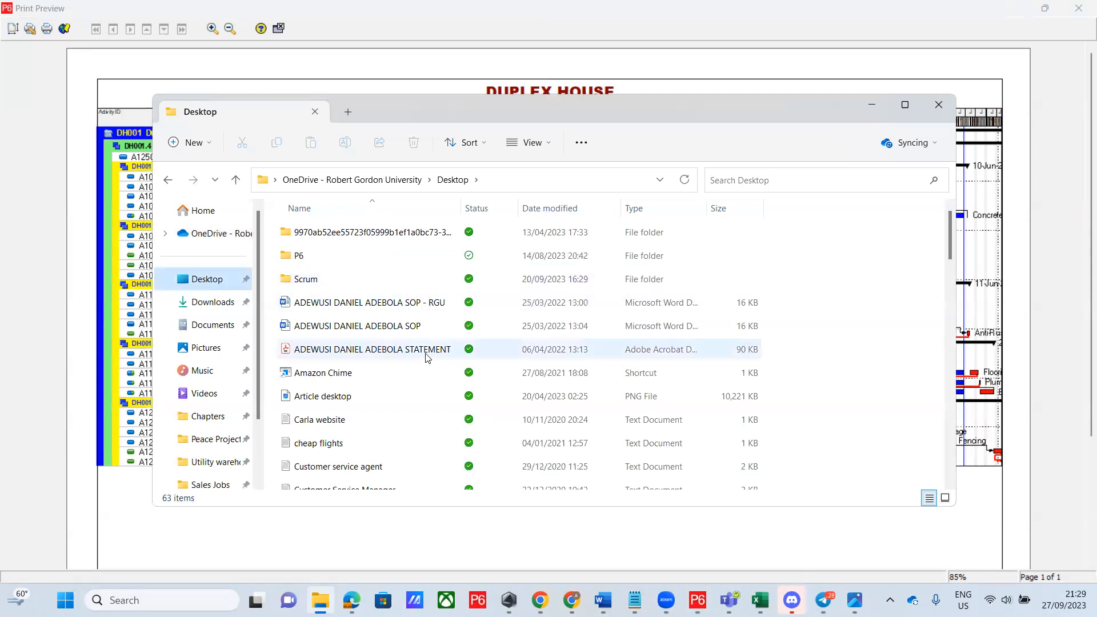
scroll(428, 353, "down", 2)
scroll(430, 352, "down", 1)
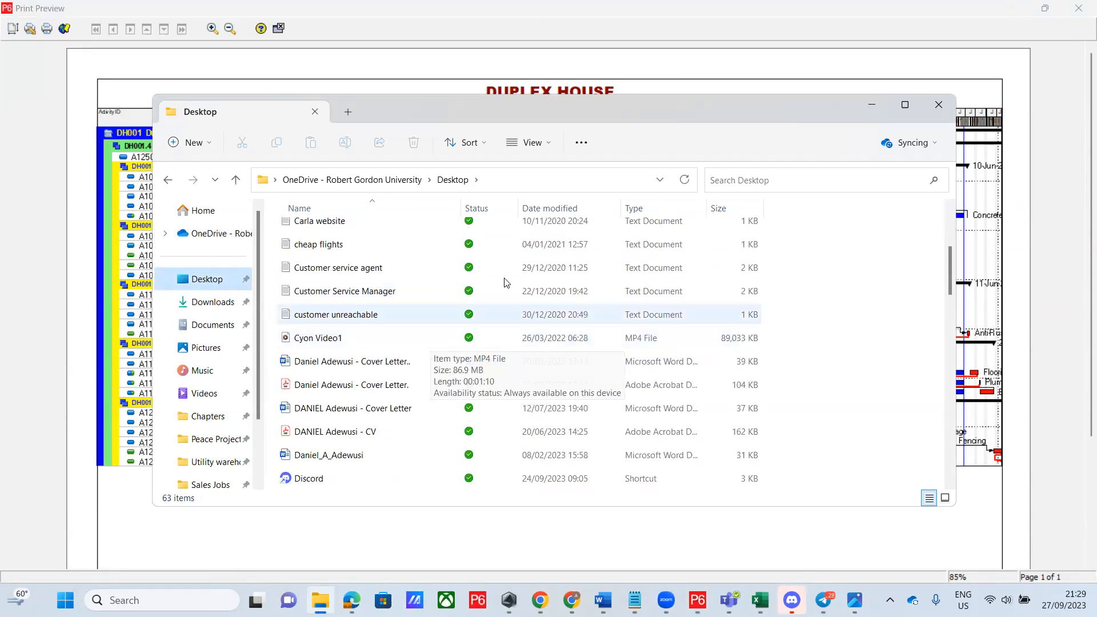
scroll(558, 290, "up", 3)
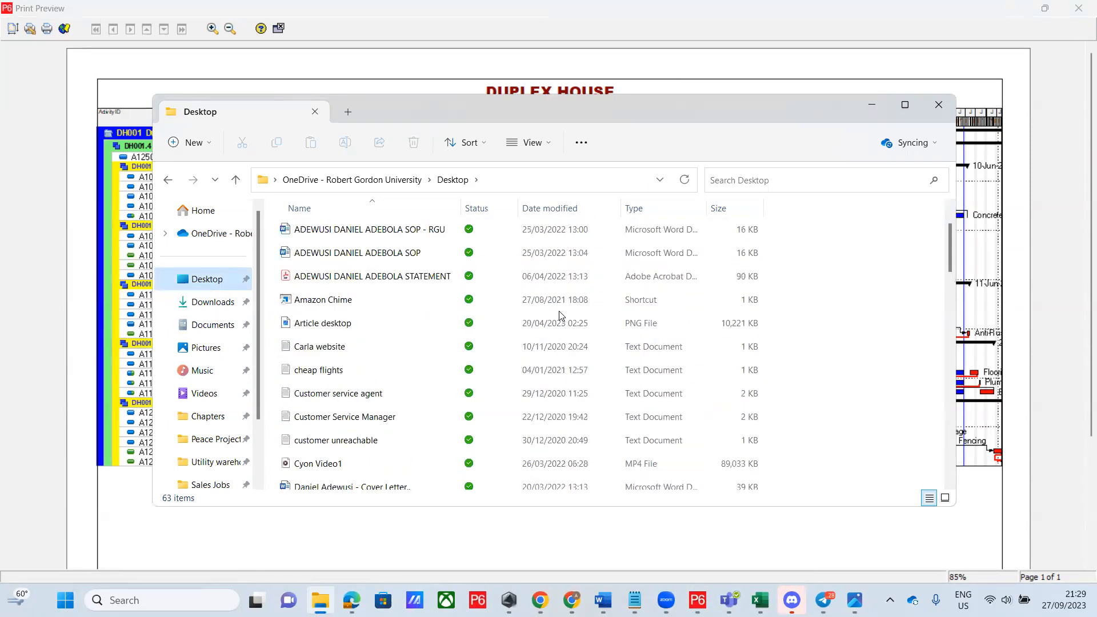
left_click(567, 208)
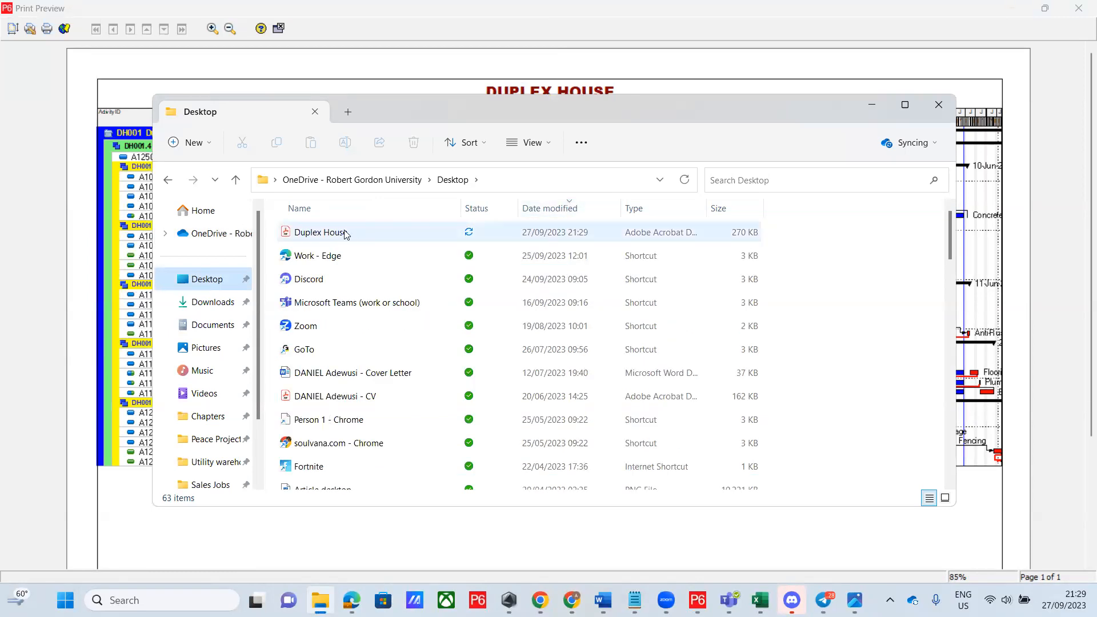
Open Duplex House.pdf maximized in Acrobat to check it, close it, and minimize File Explorer
double_click(320, 232)
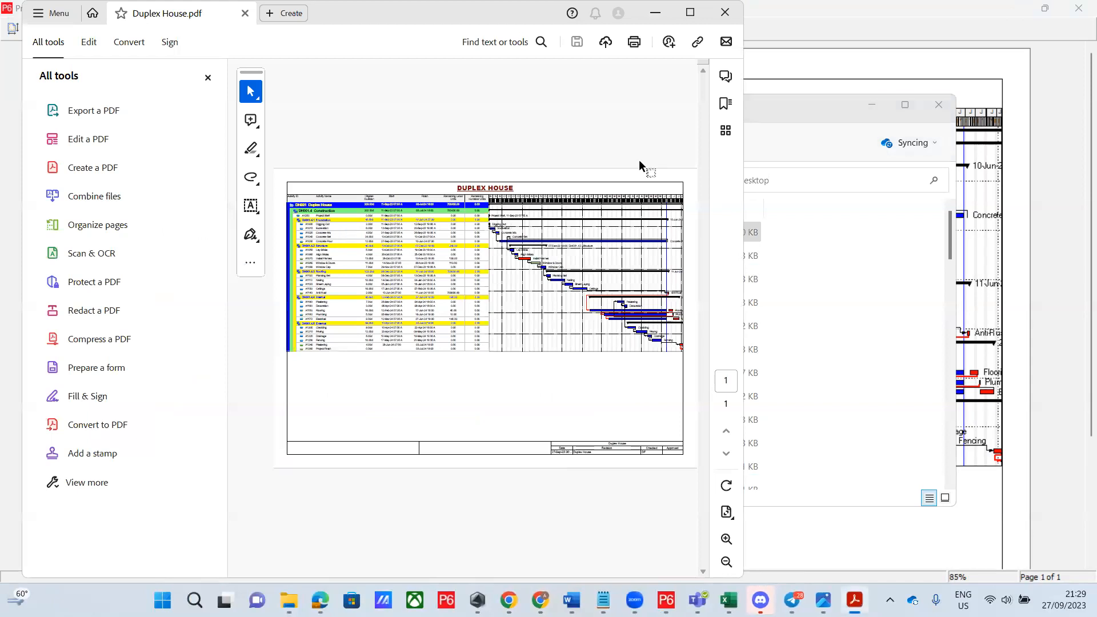
left_click(690, 13)
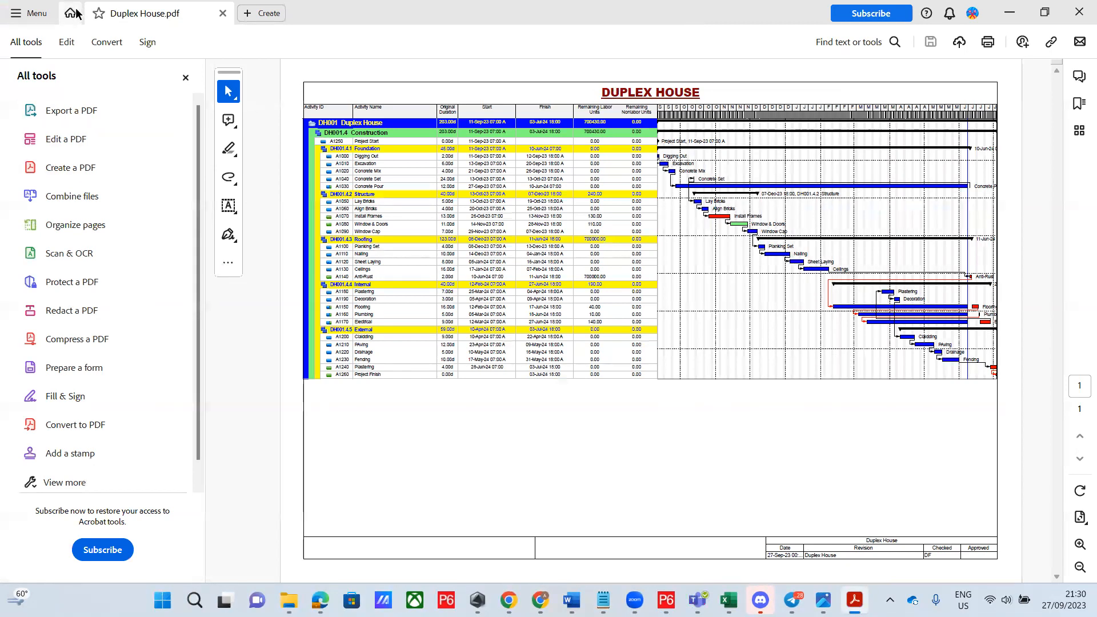
left_click(1079, 12)
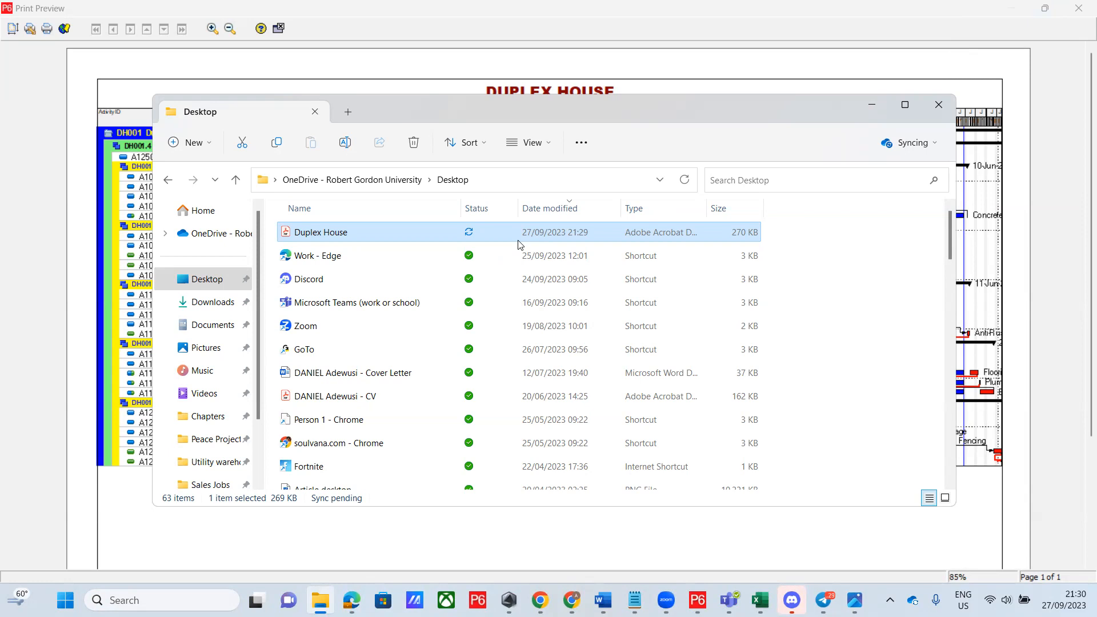
left_click(873, 106)
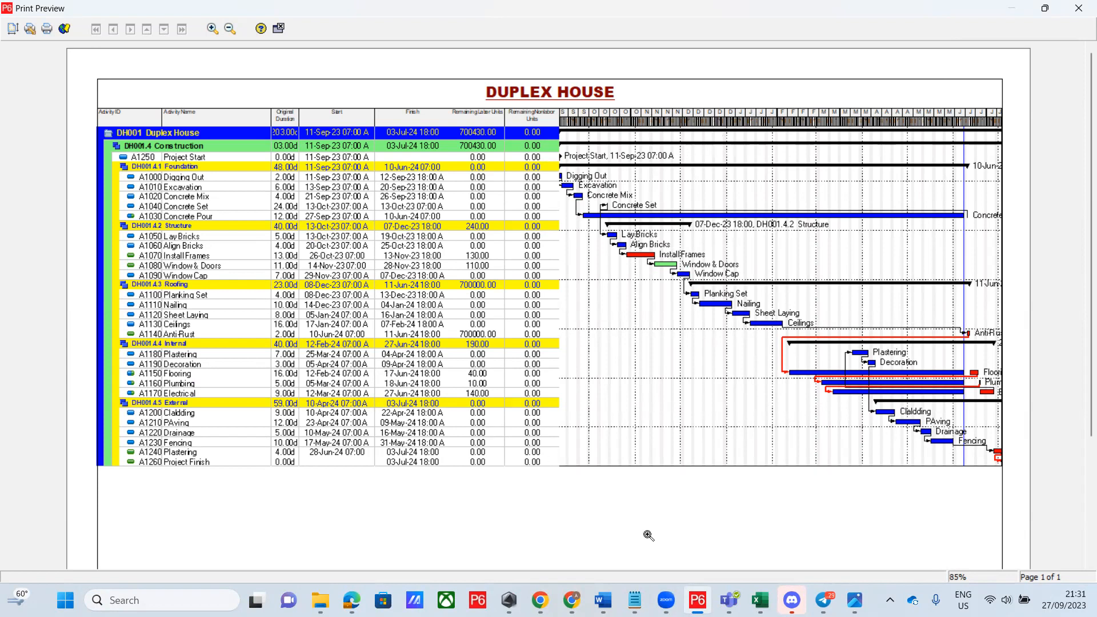
Zoom the Duplex House print preview in to 102%, then close the preview
mouse_move(698, 599)
scroll(724, 140, "down", 1)
right_click(723, 141)
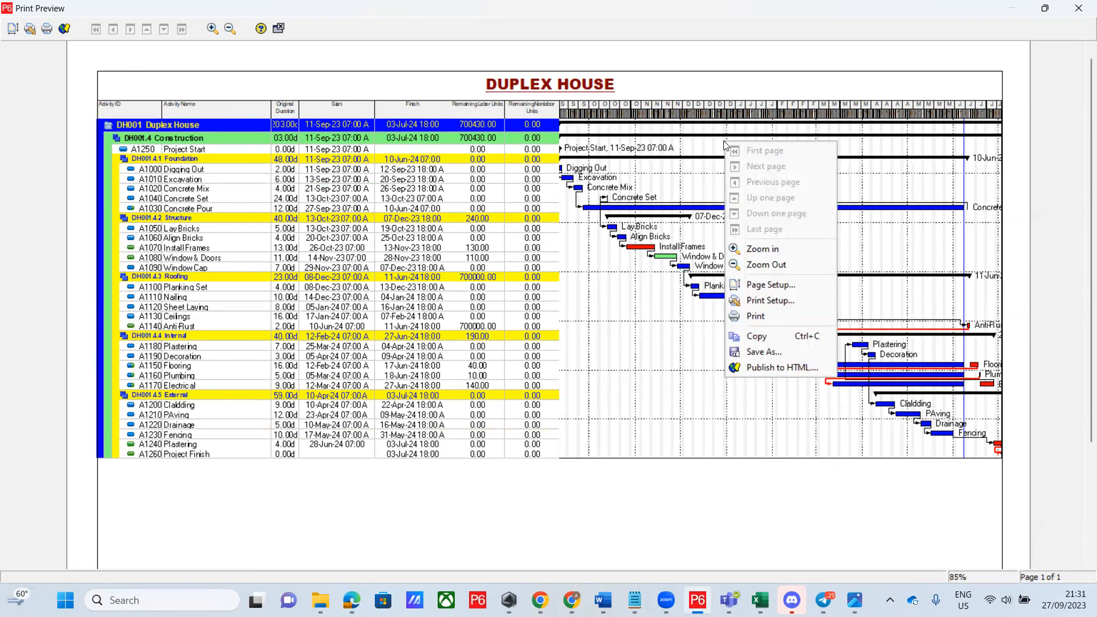
left_click(643, 313)
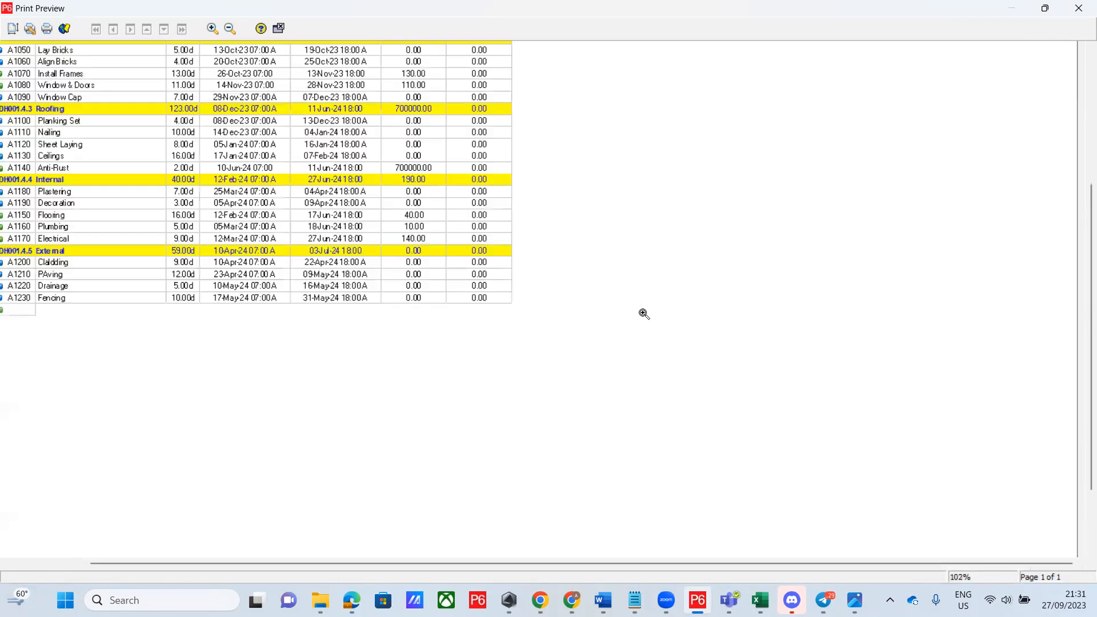
left_click(279, 30)
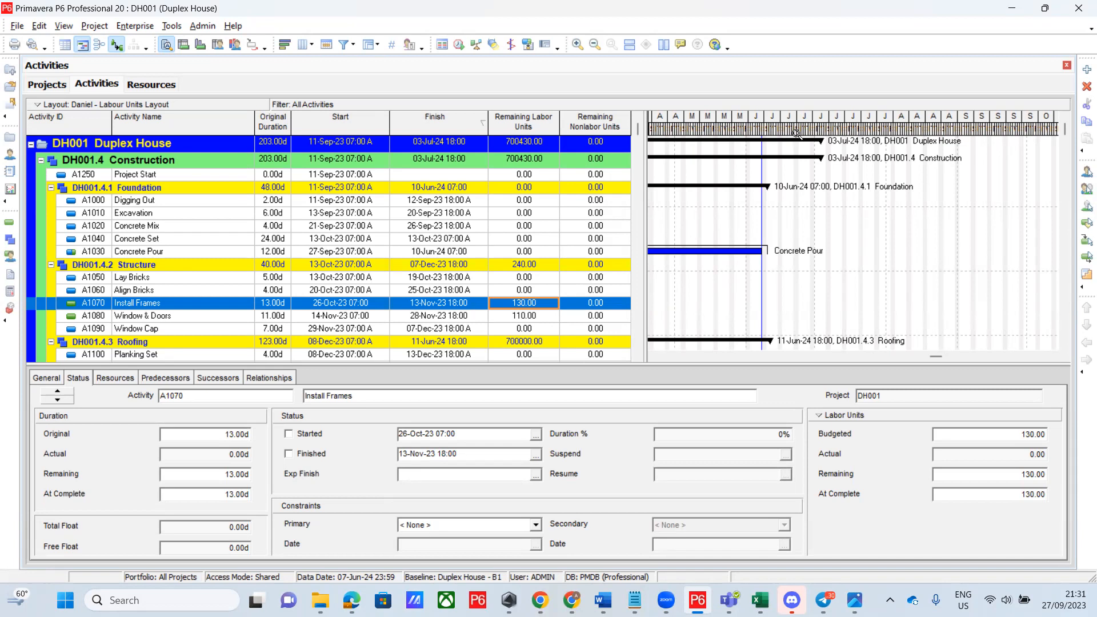
Zoom the Gantt timescale in to weeks covering late April to June 2024
left_click_drag(797, 133, 1071, 141)
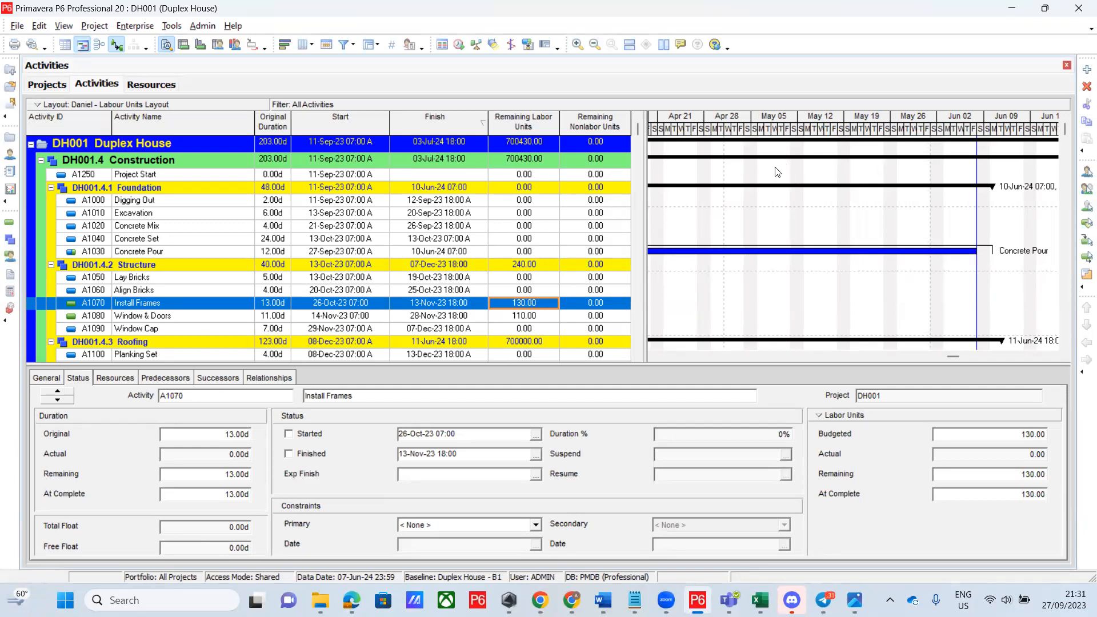
scroll(796, 181, "down", 1)
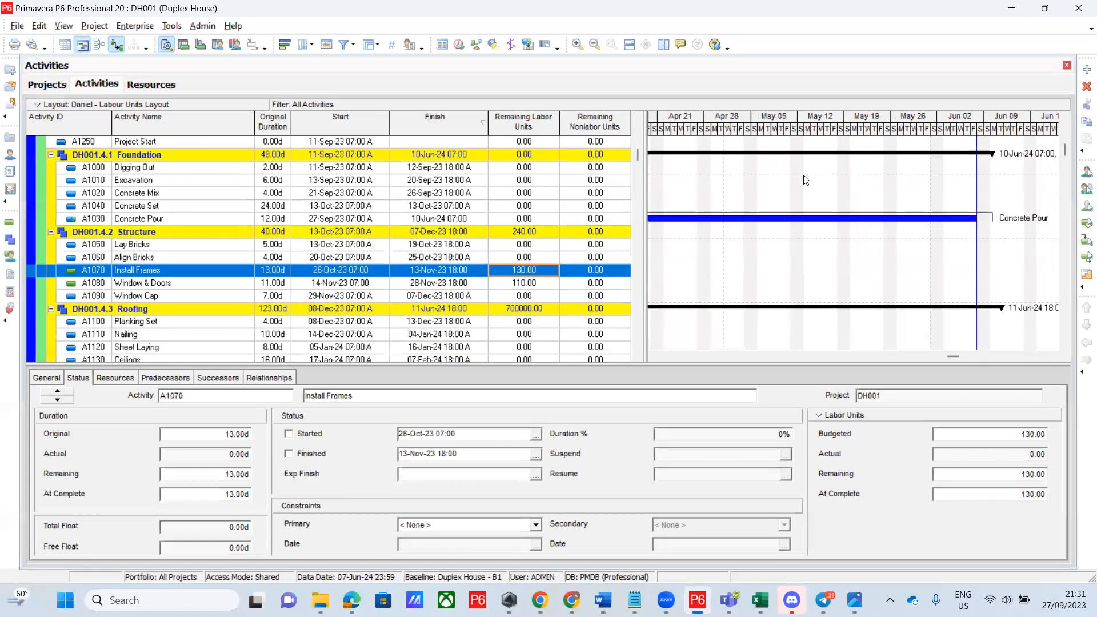
Set the Gantt timescale Date Interval to Month/Week, spanning September 2023 to January 2024
scroll(803, 181, "down", 1)
right_click(806, 180)
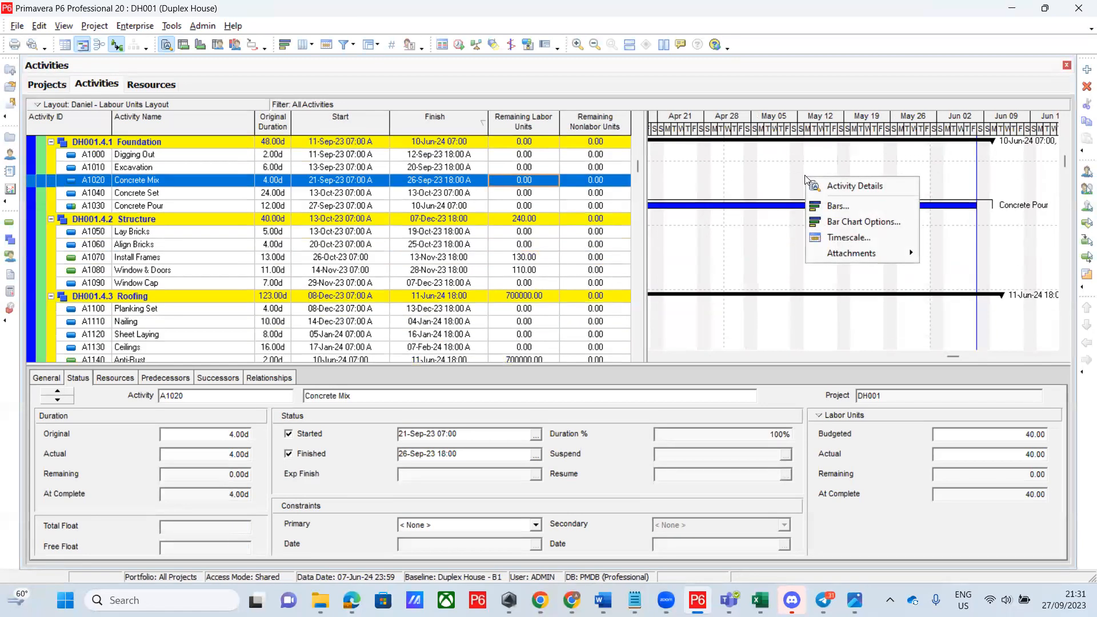
left_click(858, 238)
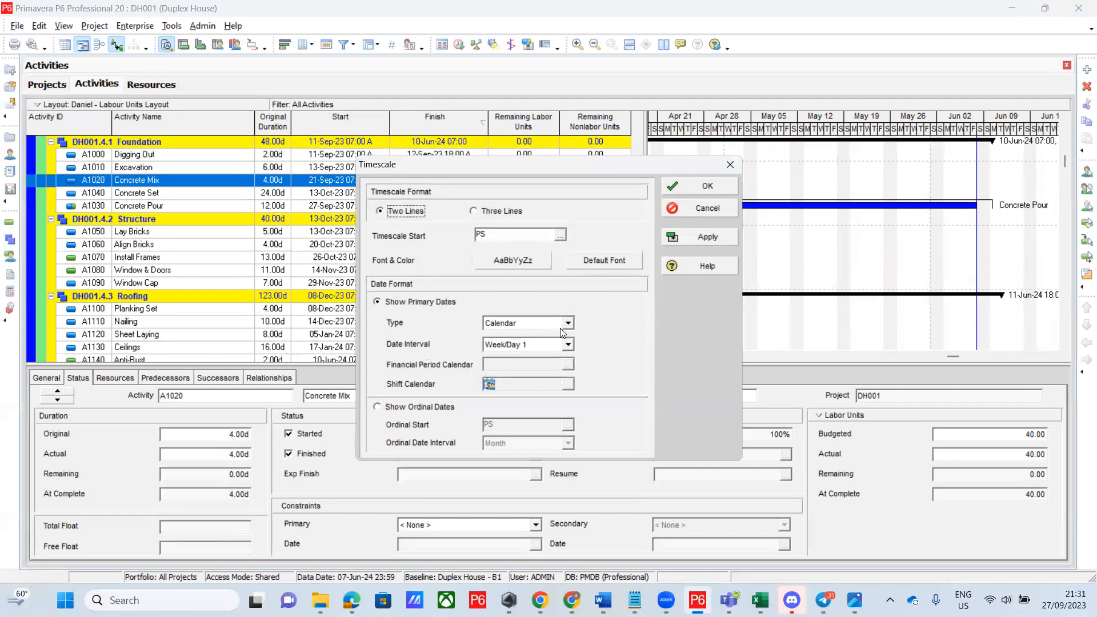
left_click(568, 345)
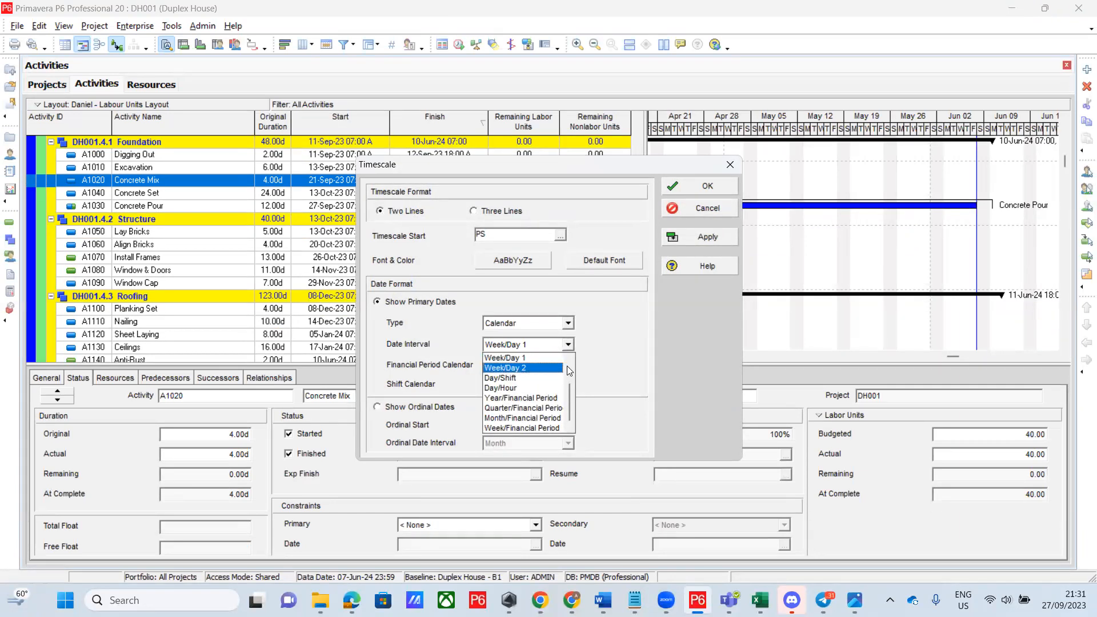
left_click_drag(567, 398, 568, 389)
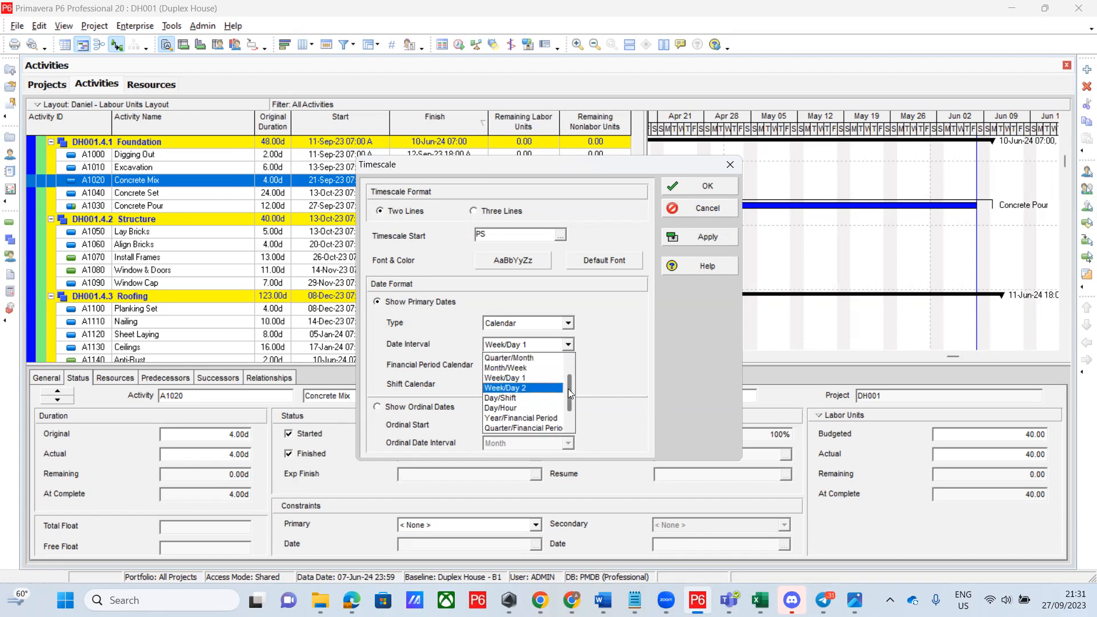
left_click(521, 368)
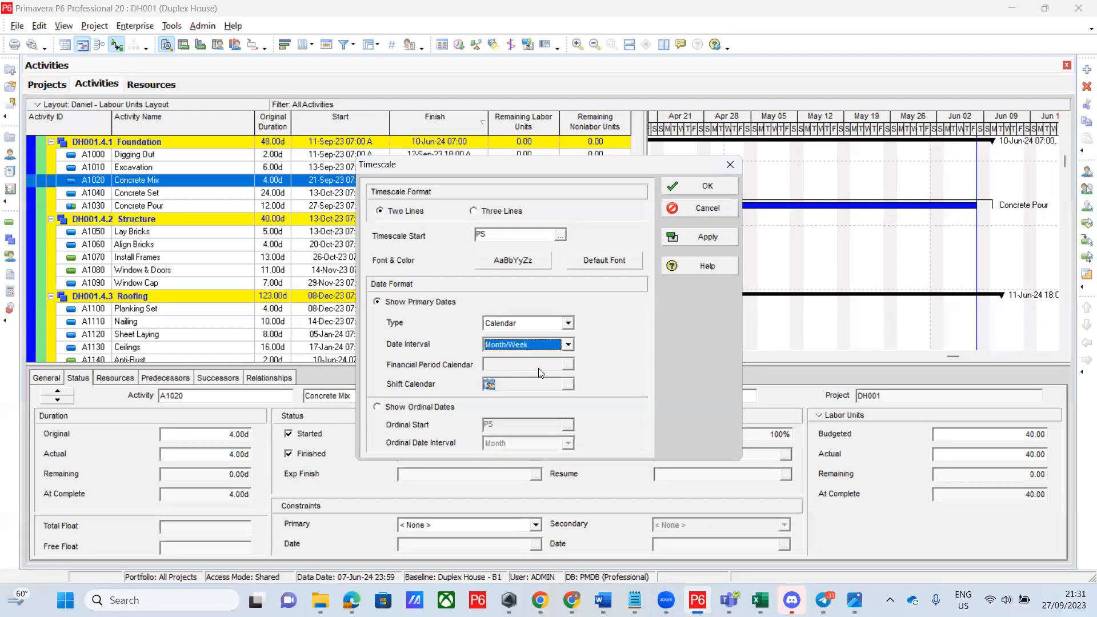
left_click(710, 237)
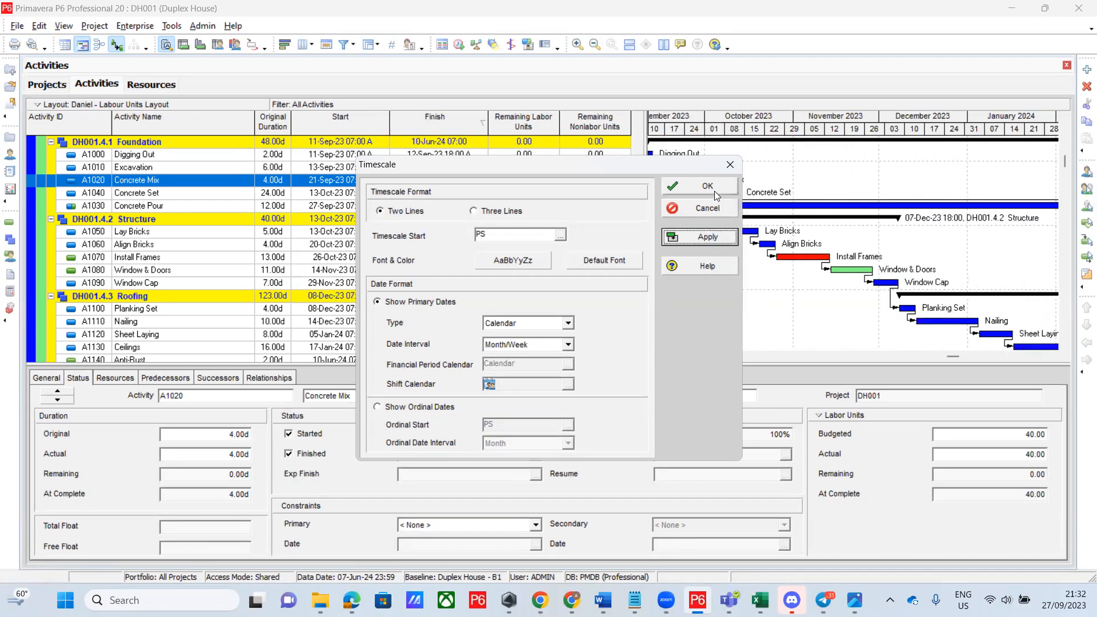
left_click(714, 190)
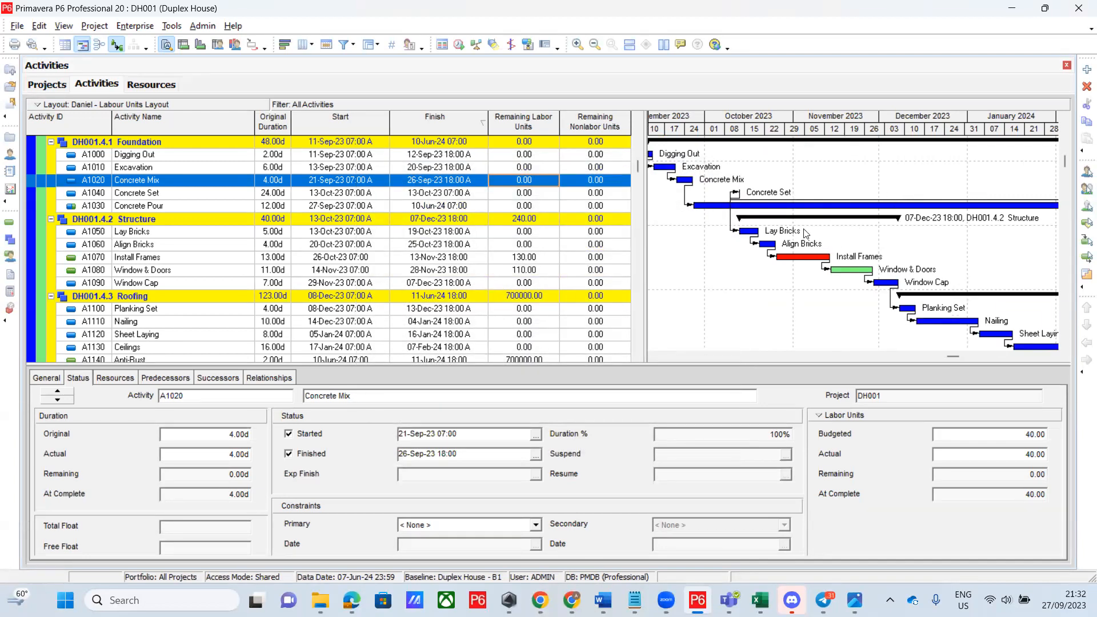
Save the current layout, then reopen Duplex House.pdf from the Desktop folder
left_click(37, 105)
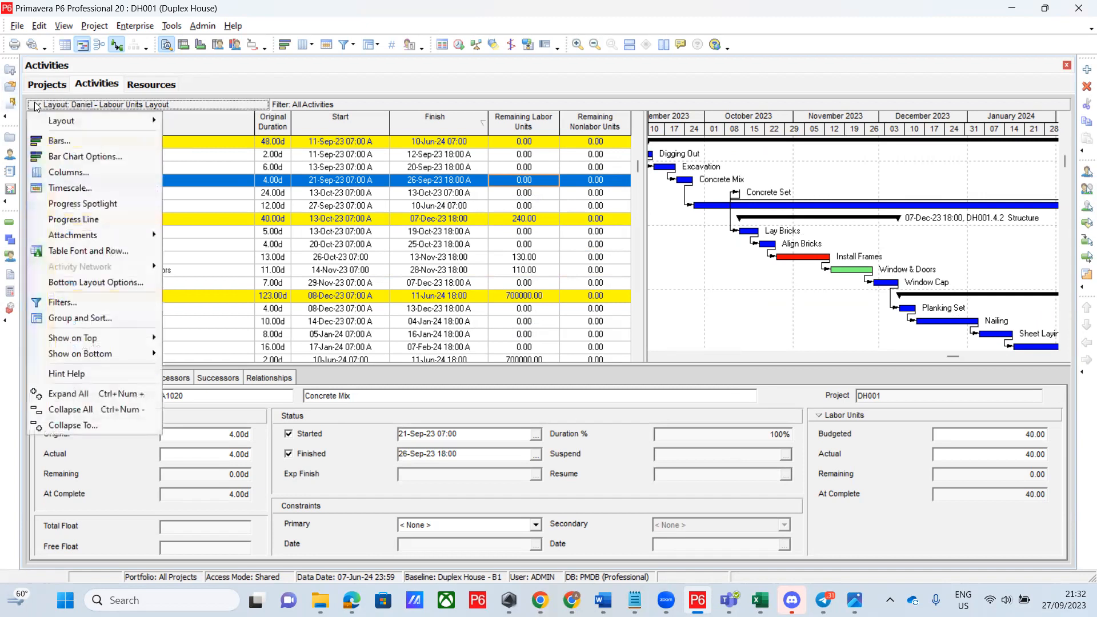
mouse_move(89, 121)
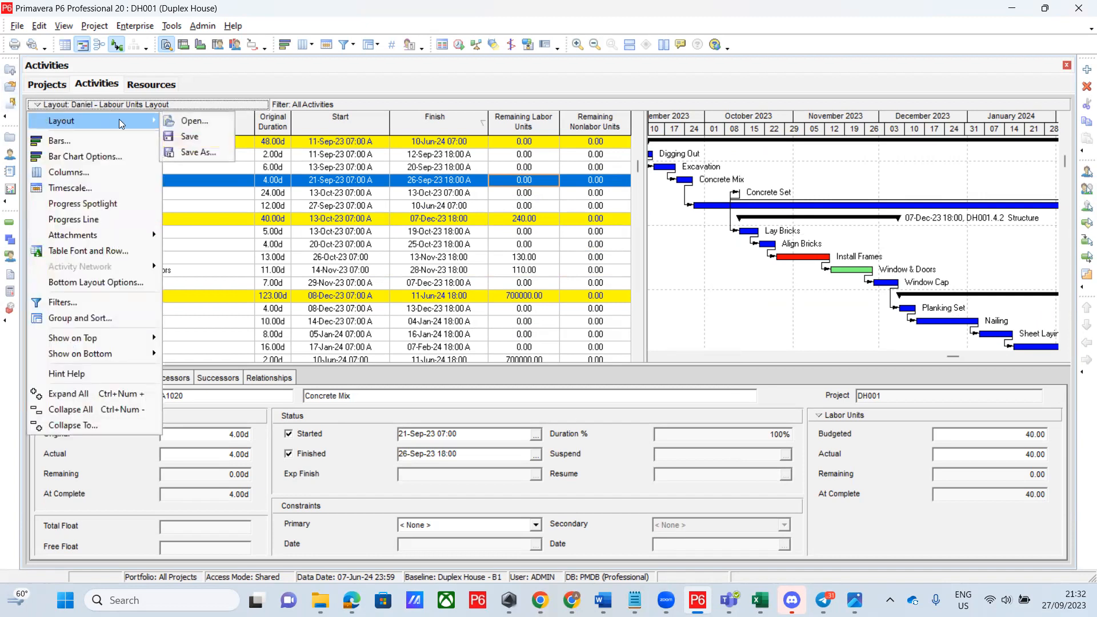
left_click(193, 136)
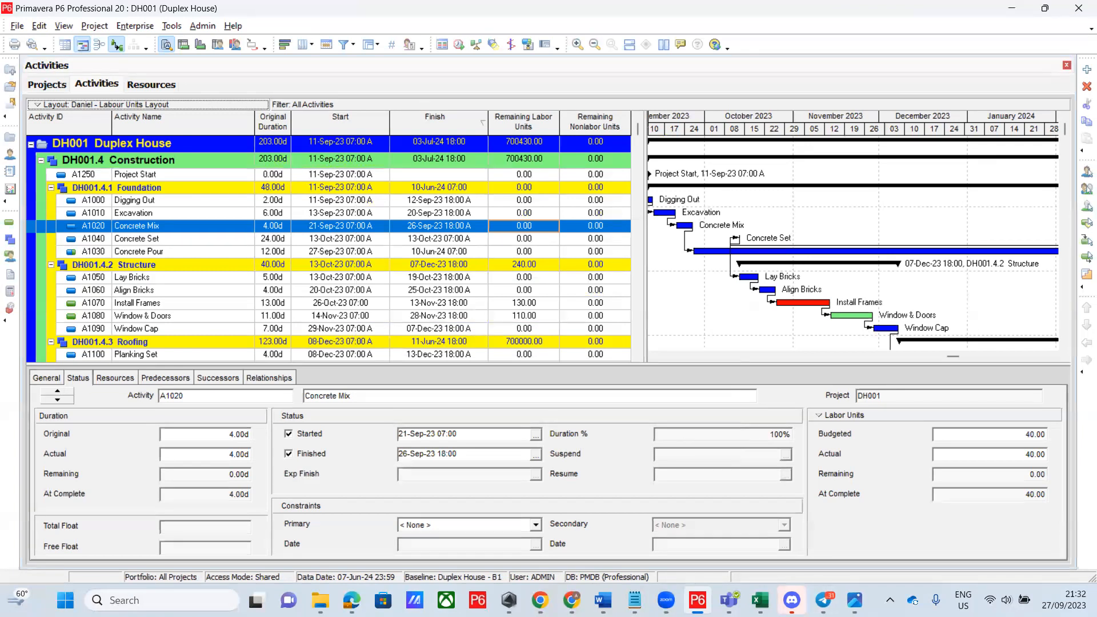
left_click(320, 601)
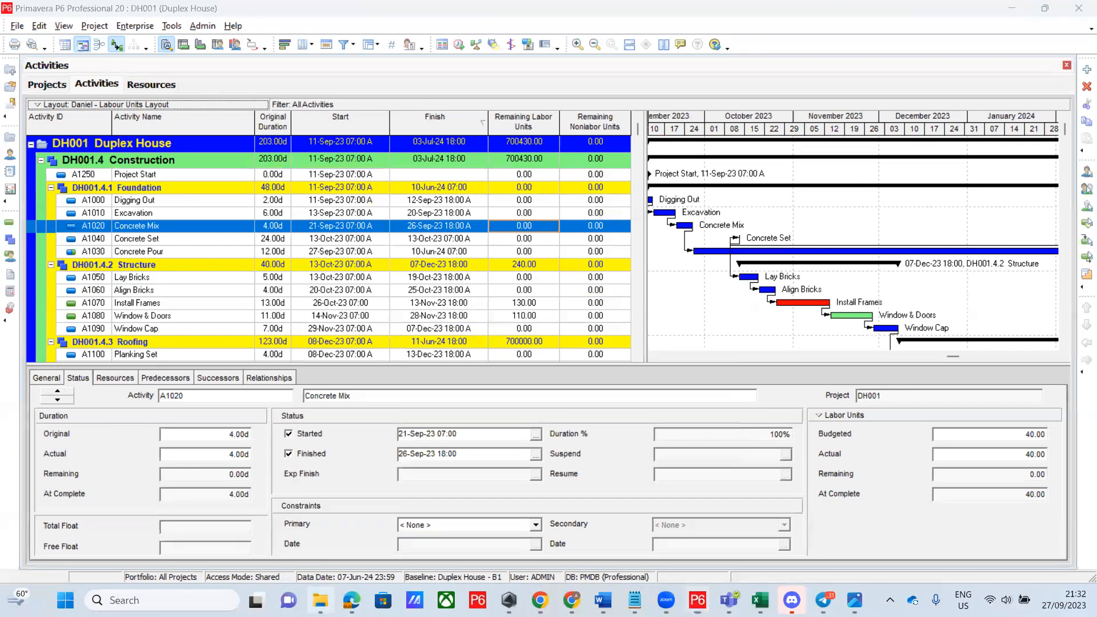
double_click(309, 231)
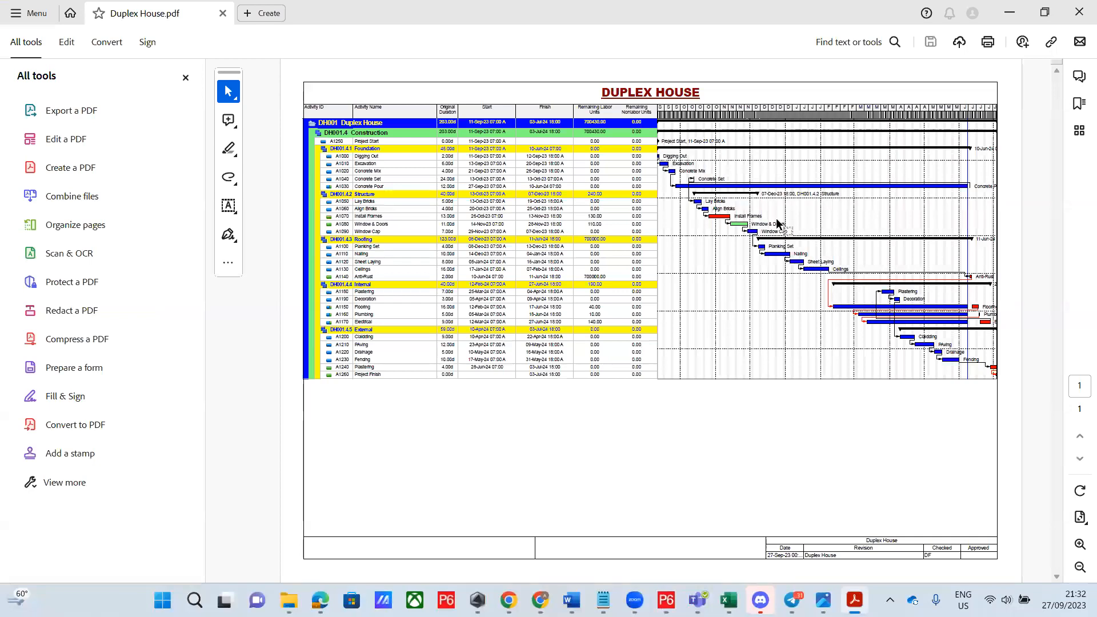
Zoom the Duplex House PDF to 200% and hide the tools panel to widen the page
left_click(1078, 546)
left_click(1078, 546)
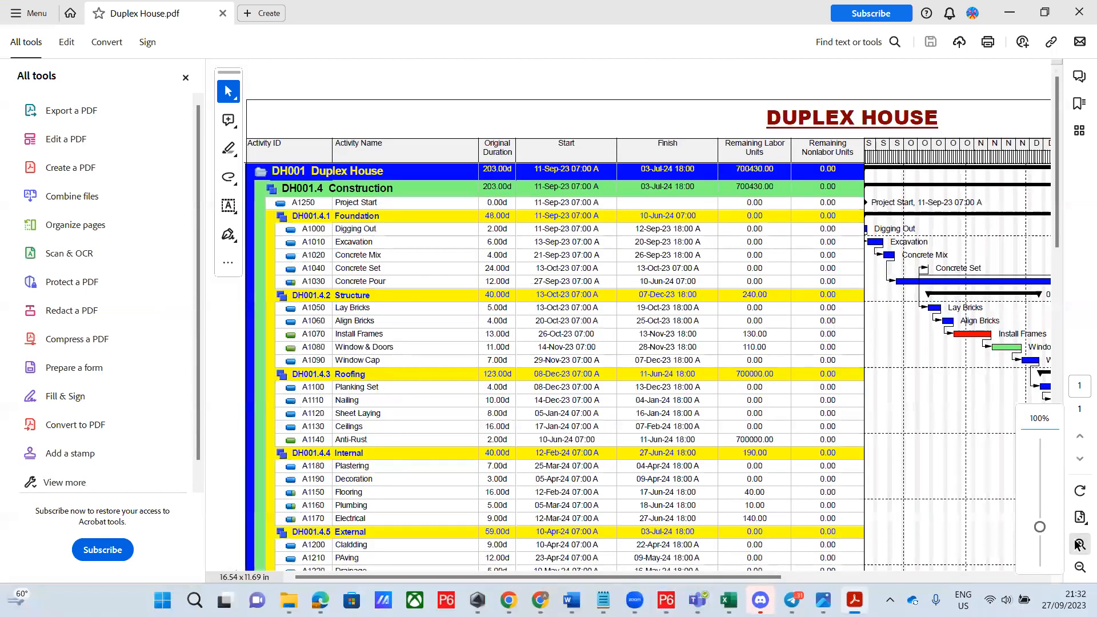
left_click(1079, 545)
left_click(1079, 545)
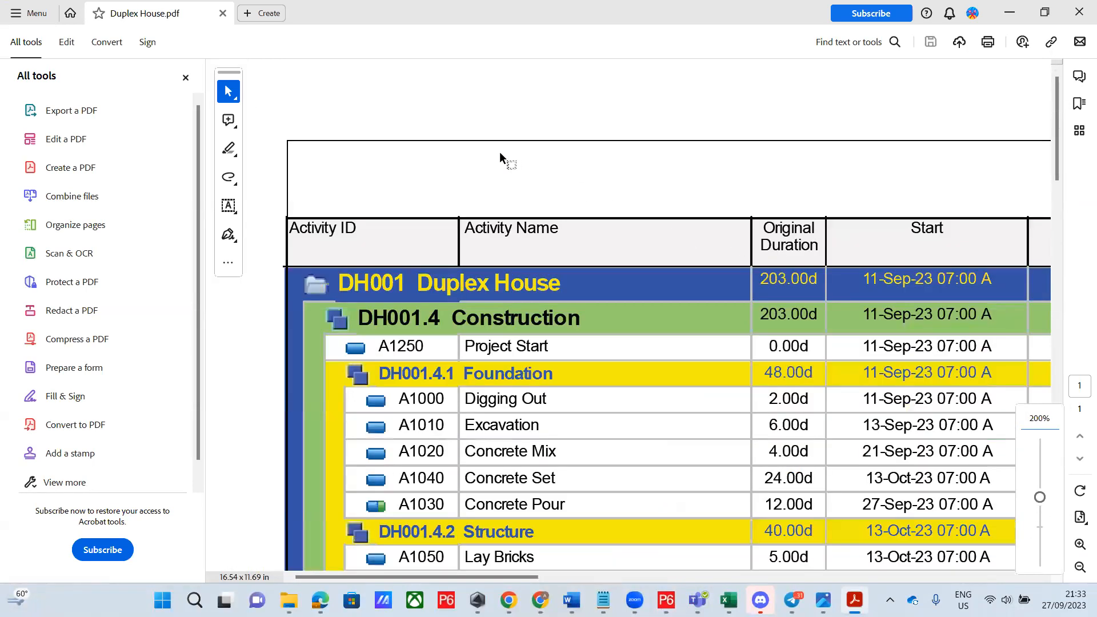
left_click_drag(499, 152, 307, 59)
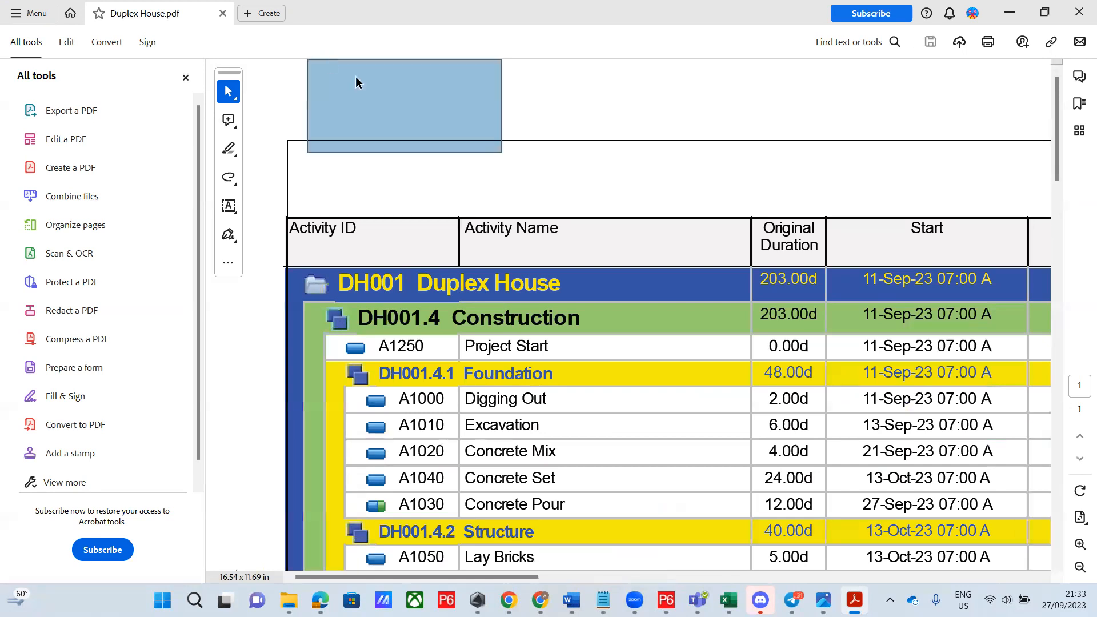
left_click_drag(625, 106, 392, 69)
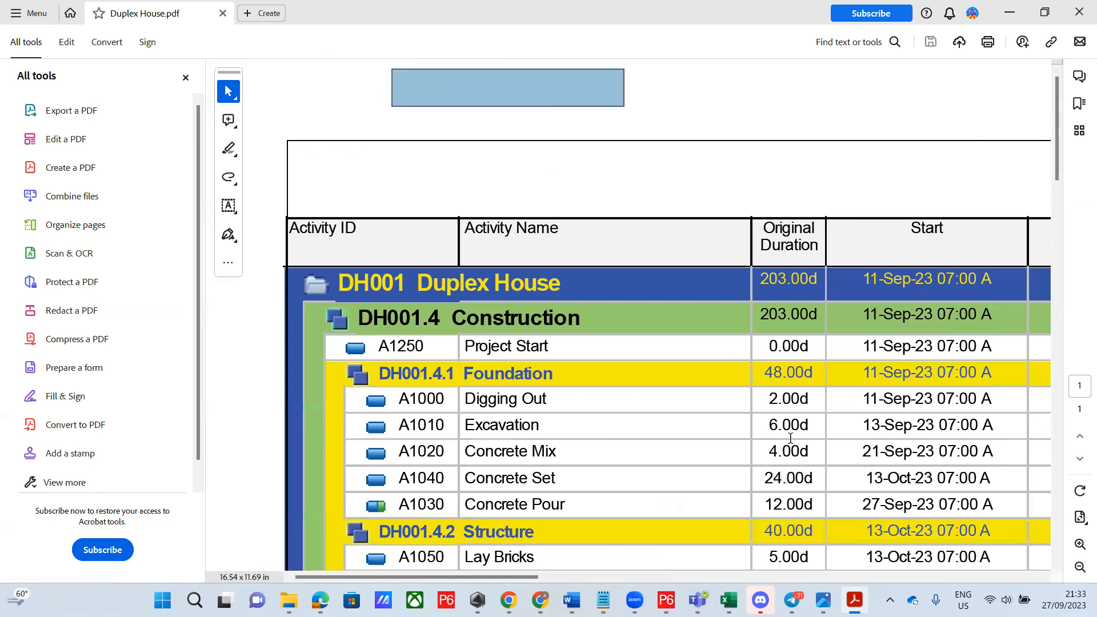
left_click(185, 78)
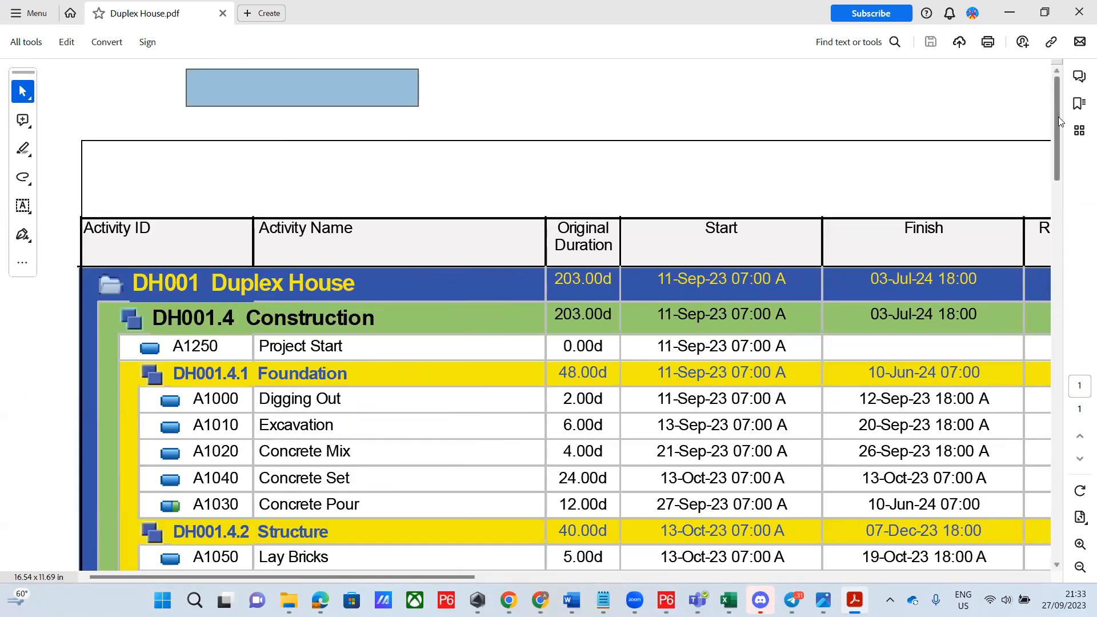
Zoom past 300%, pan to the date and labour columns, then bring the P6 login window forward
left_click_drag(1058, 122, 1057, 317)
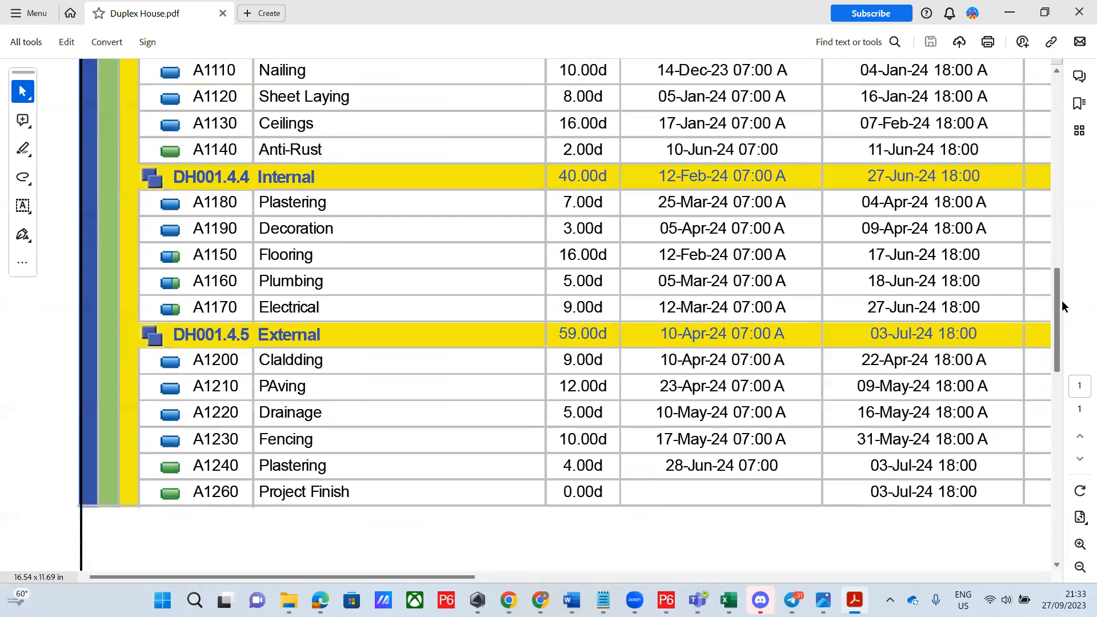
left_click(1078, 546)
left_click(1078, 546)
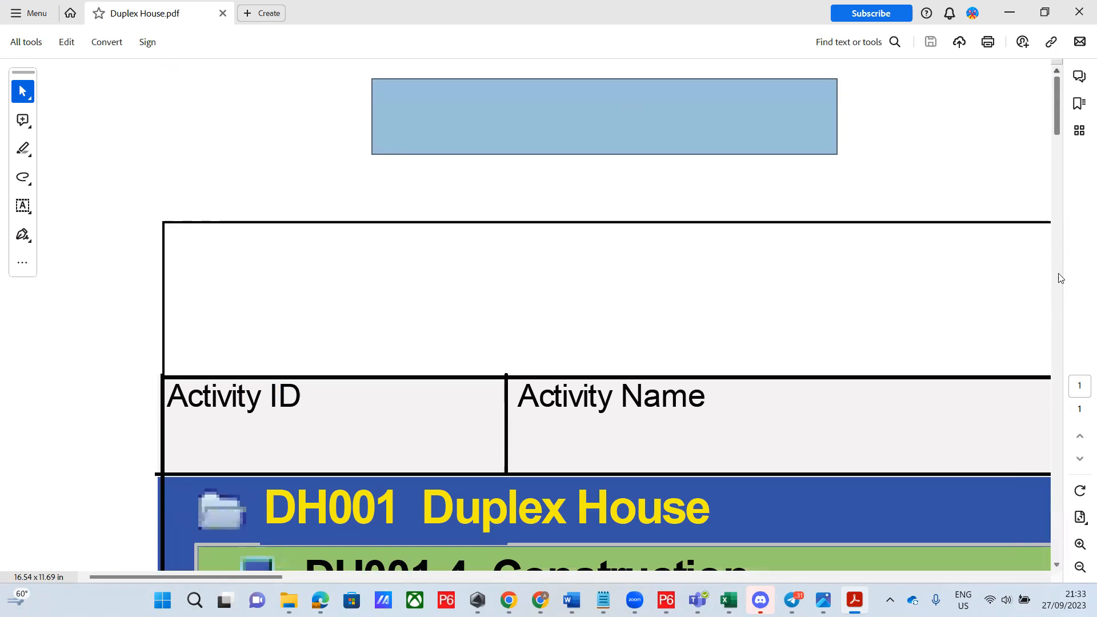
left_click_drag(1059, 127, 1050, 251)
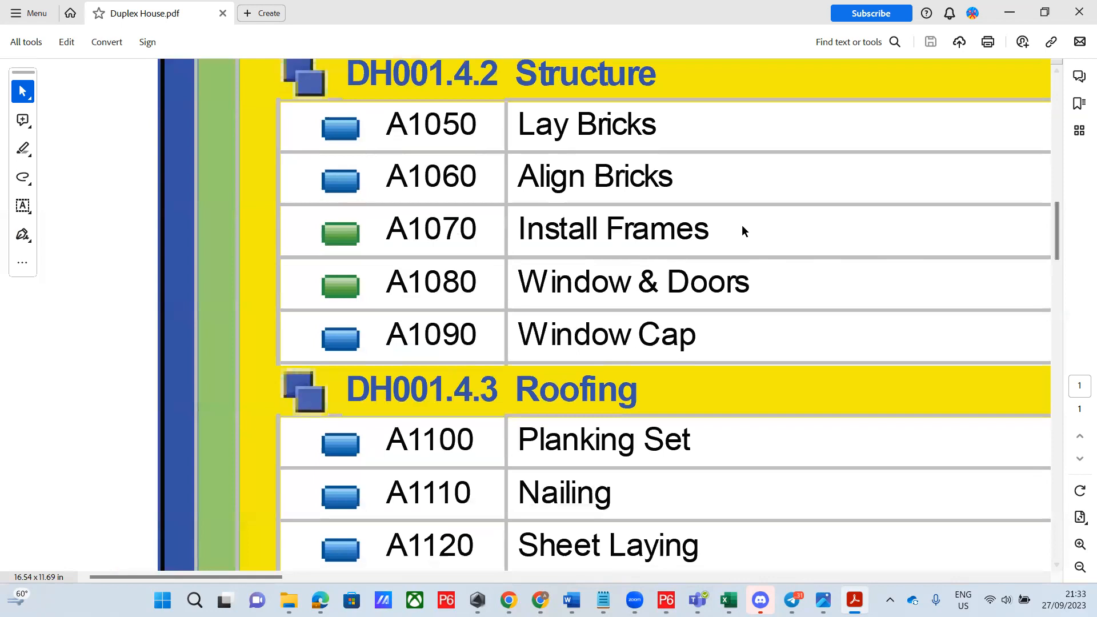
scroll(208, 557, "up", 1)
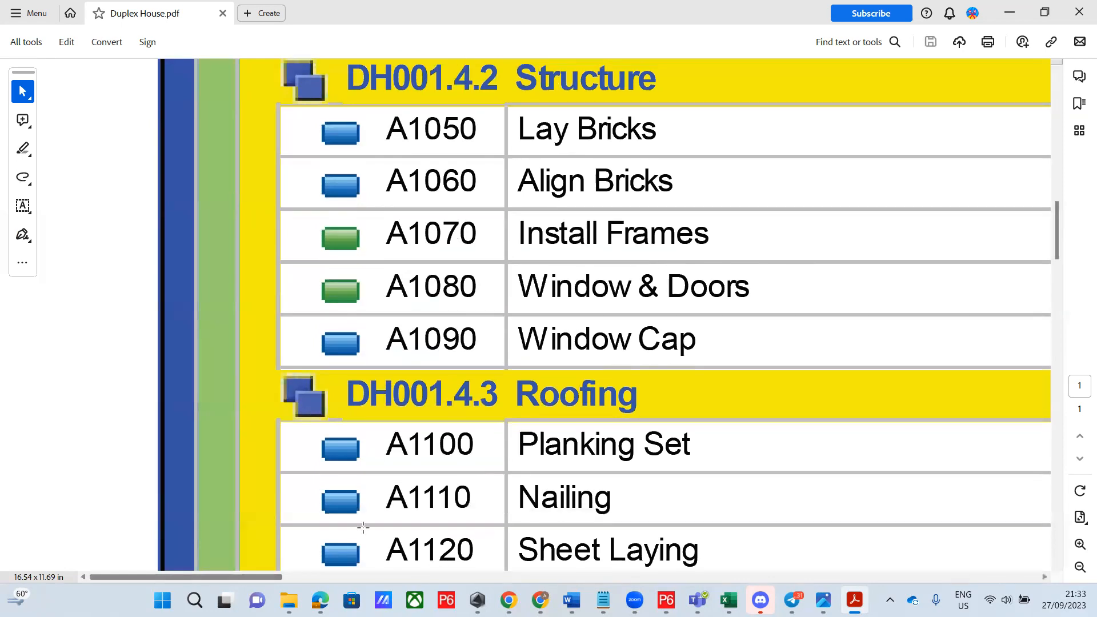
left_click(563, 451)
left_click_drag(265, 578, 525, 582)
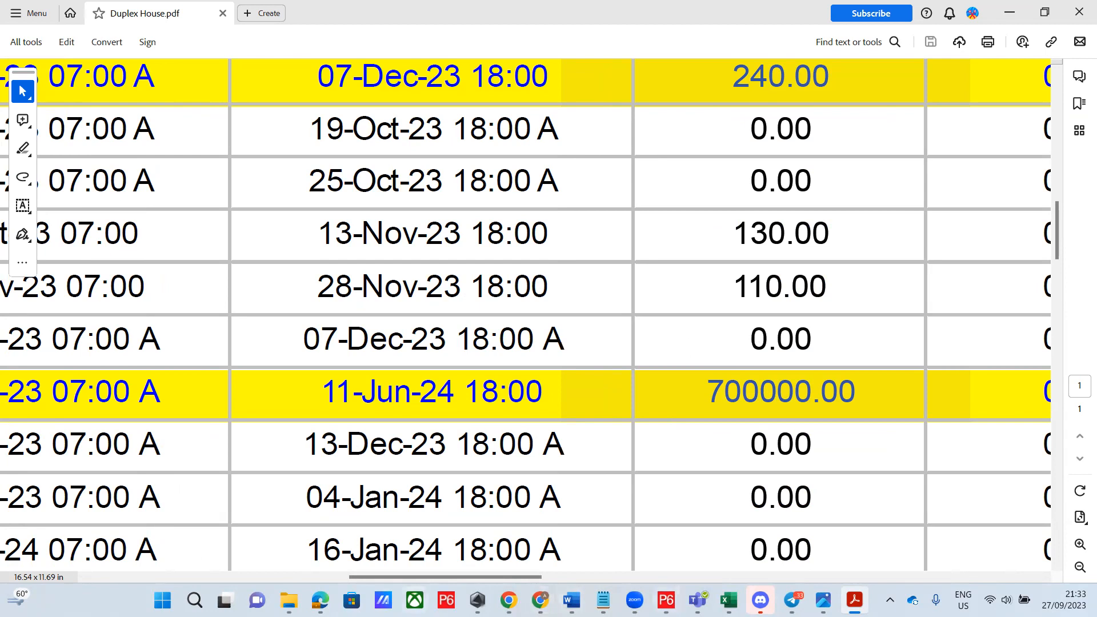
left_click(447, 600)
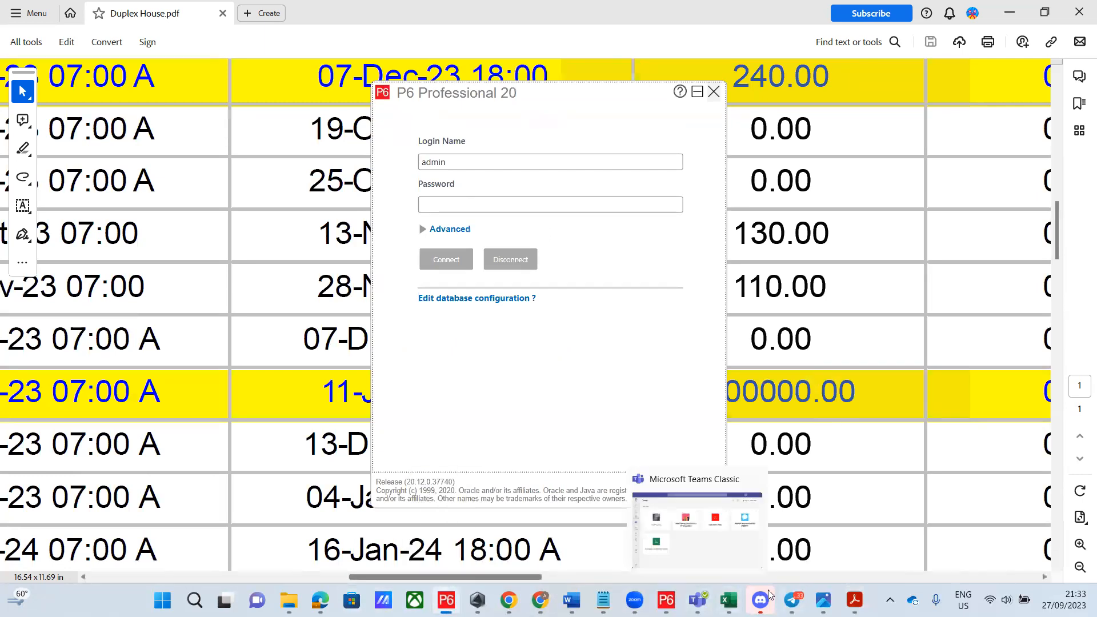
Apply the Critical filter to the DH001 Duplex House activity list
left_click(667, 600)
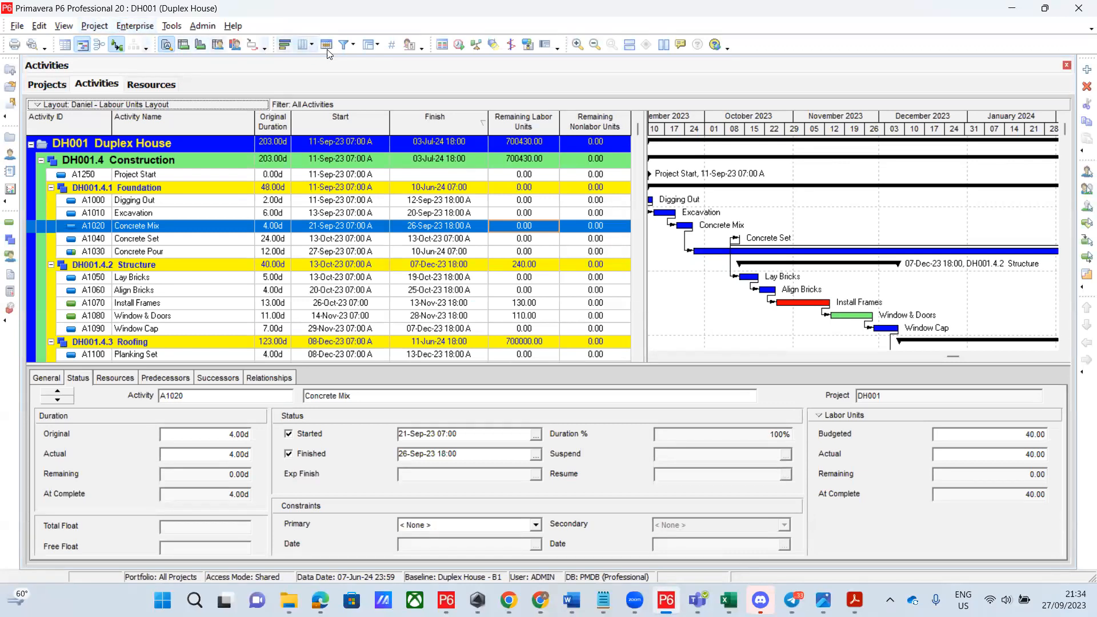
left_click(344, 46)
left_click(606, 248)
left_click(712, 224)
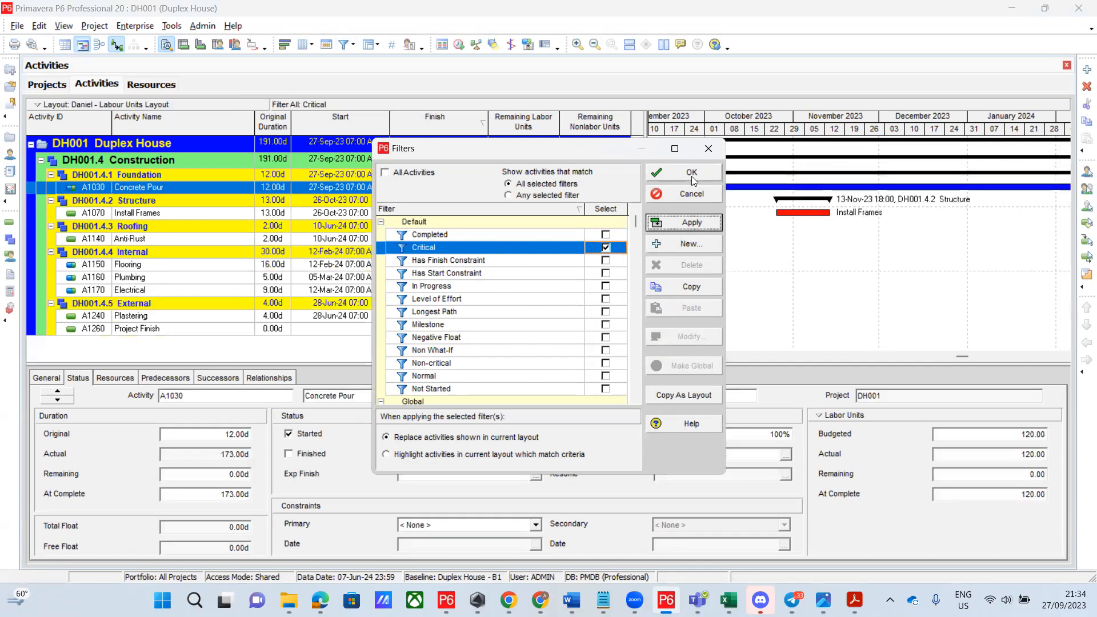
left_click(693, 177)
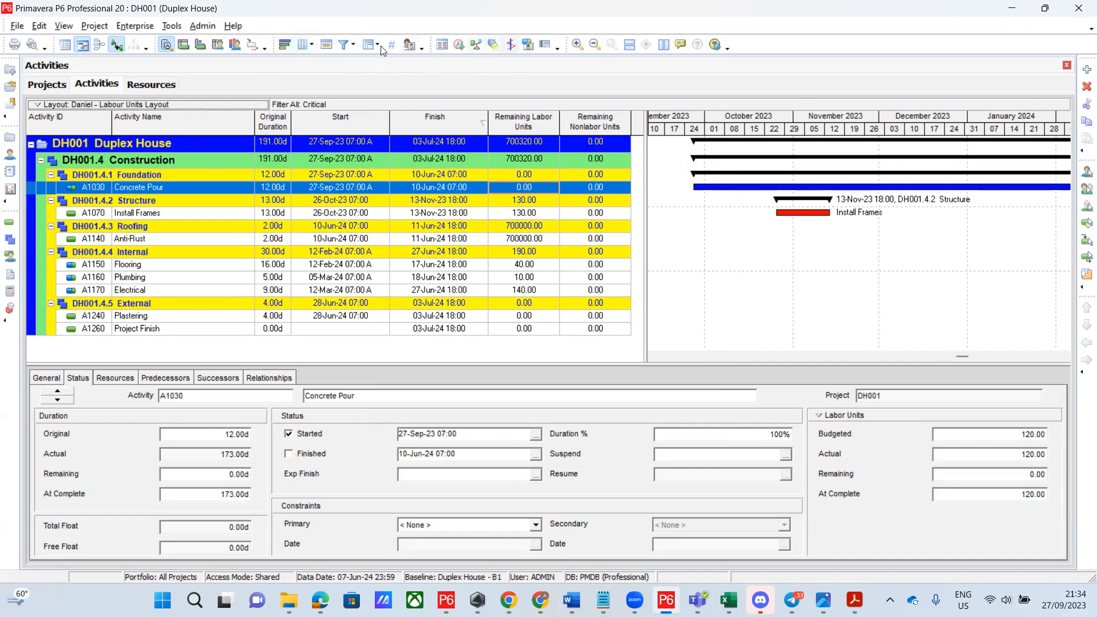
Replace the Critical filter with the Not Started filter
left_click(344, 46)
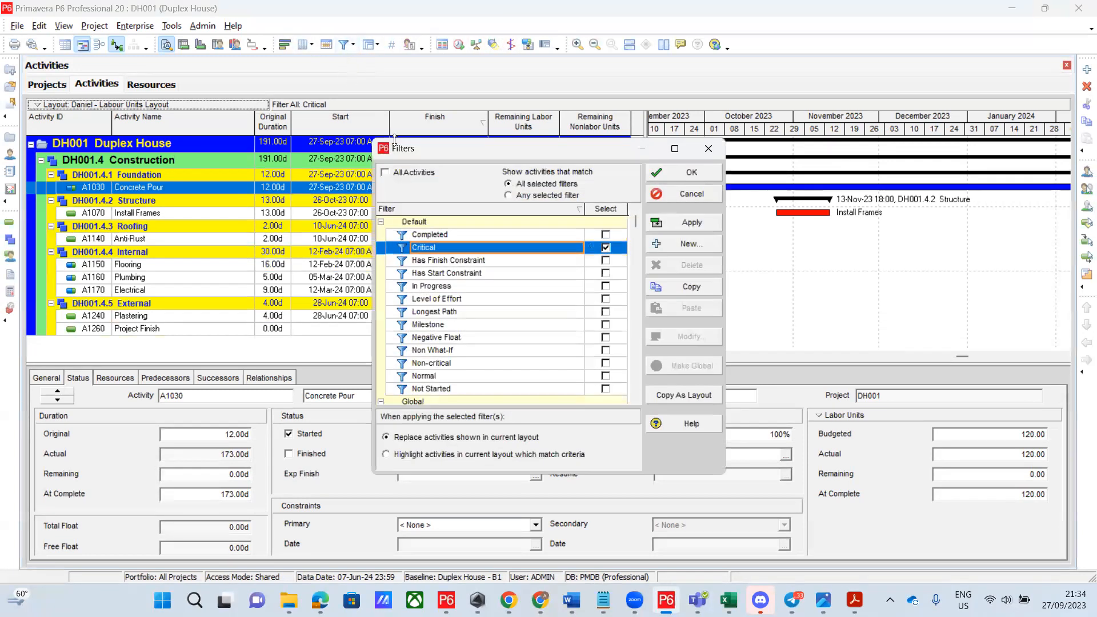
left_click(385, 173)
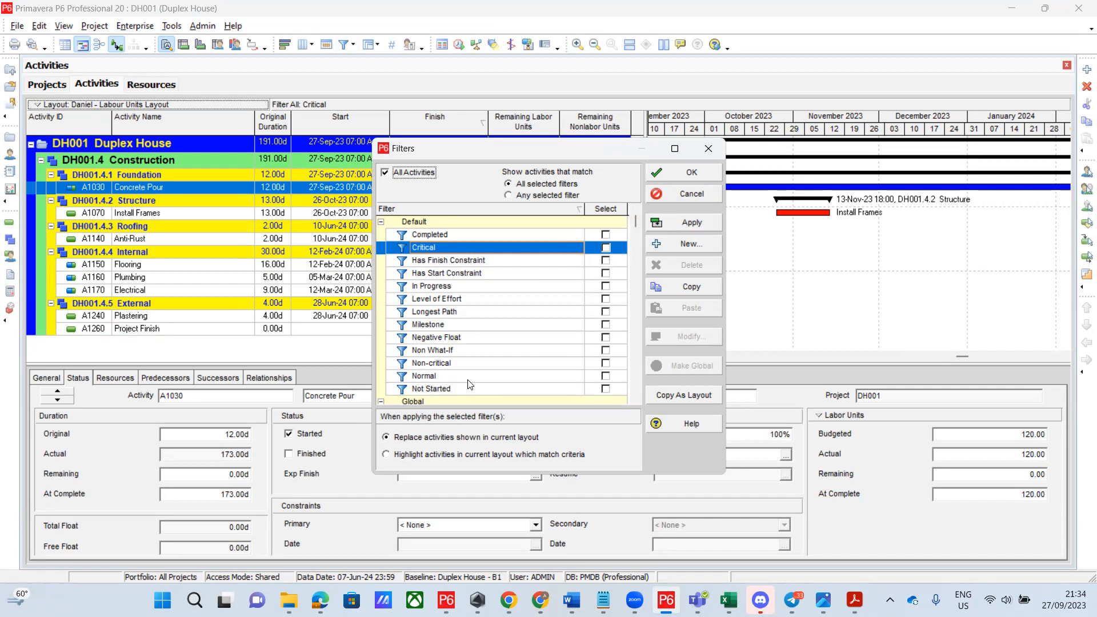
left_click(605, 389)
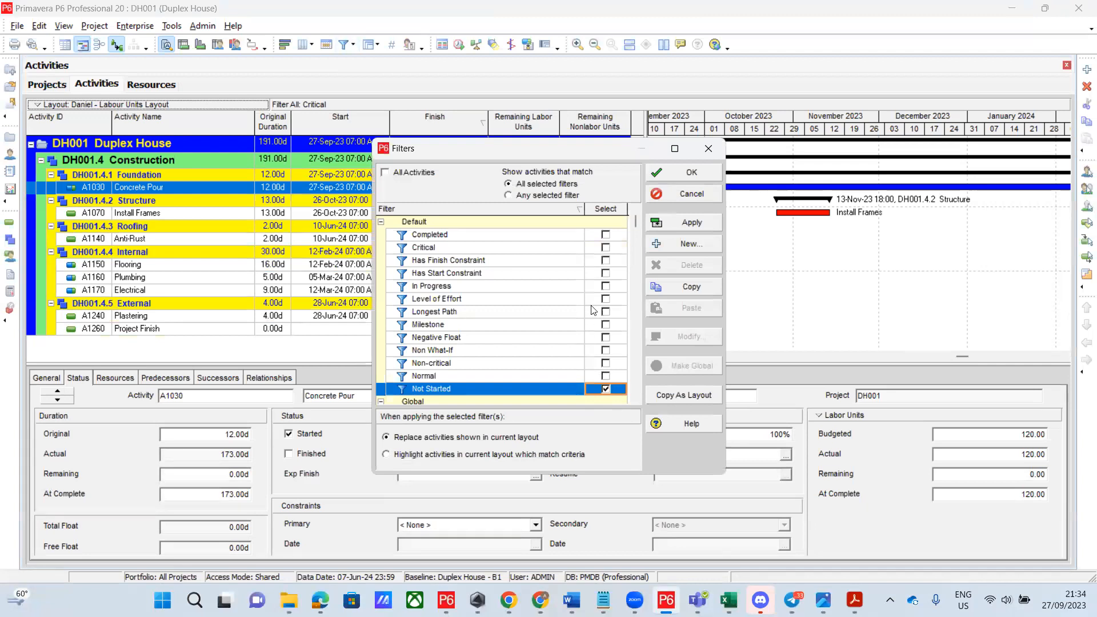
left_click(696, 224)
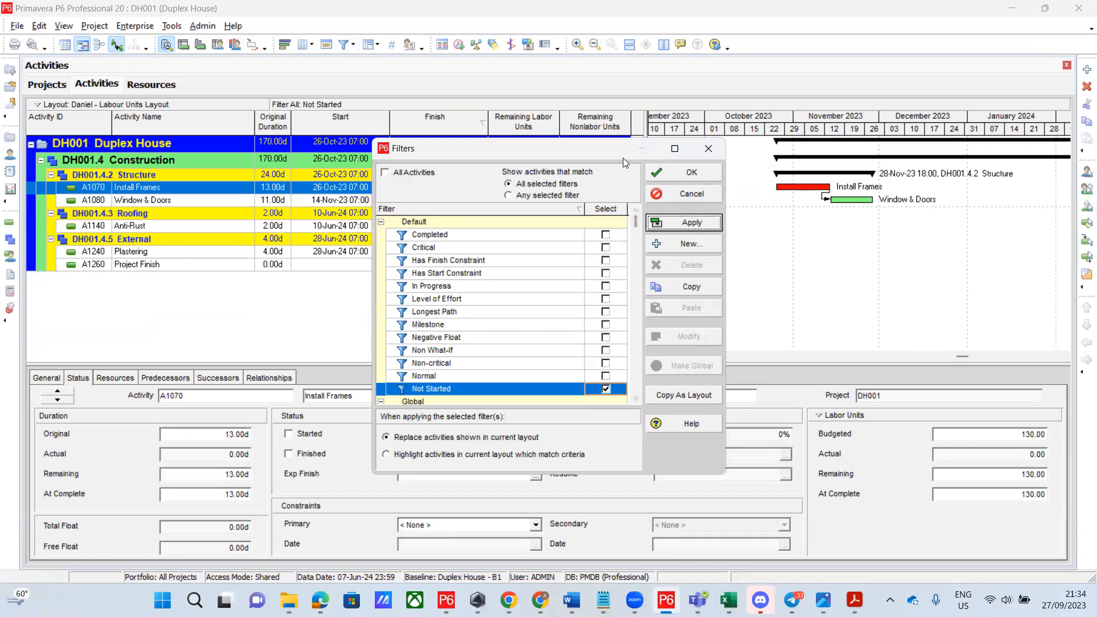
left_click(676, 174)
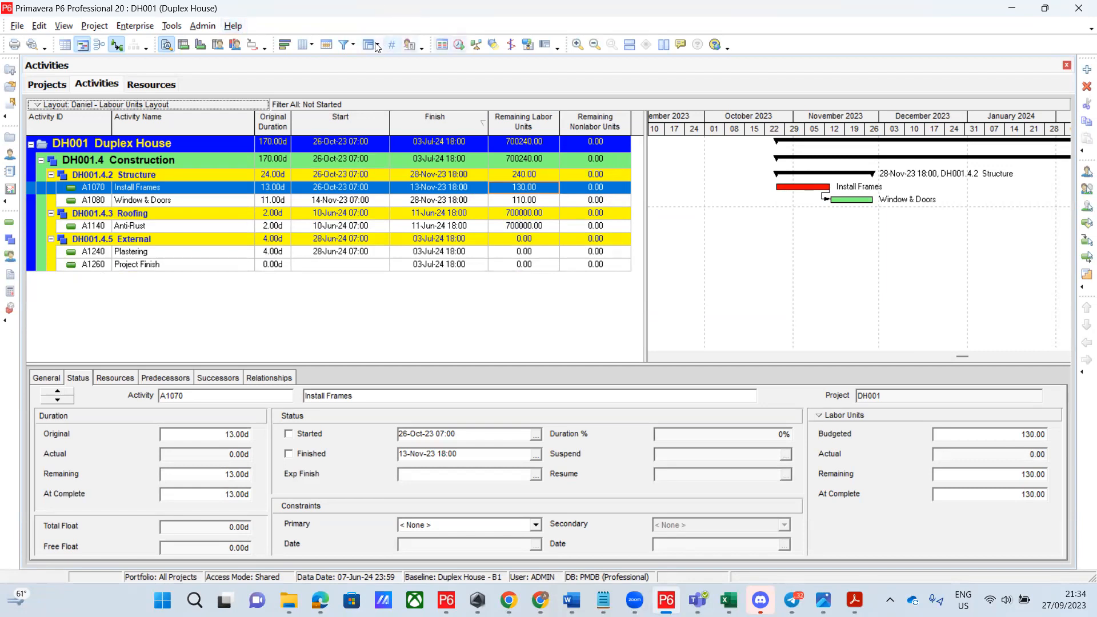
Switch the filter from Not Started to Milestone, listing Project Start and Project Finish
left_click(355, 46)
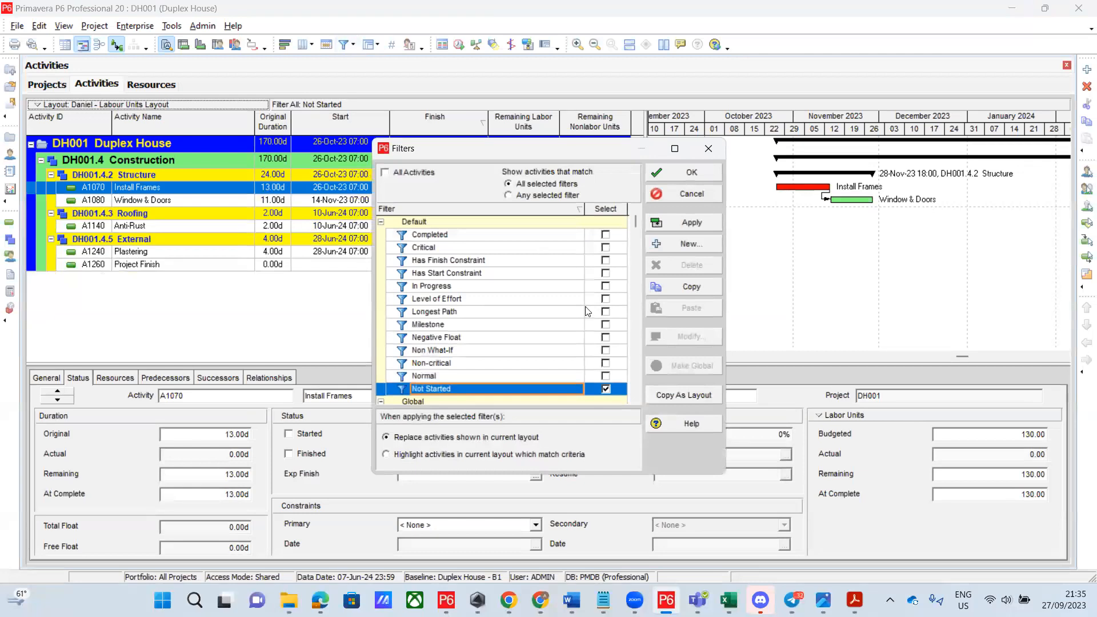
left_click(606, 390)
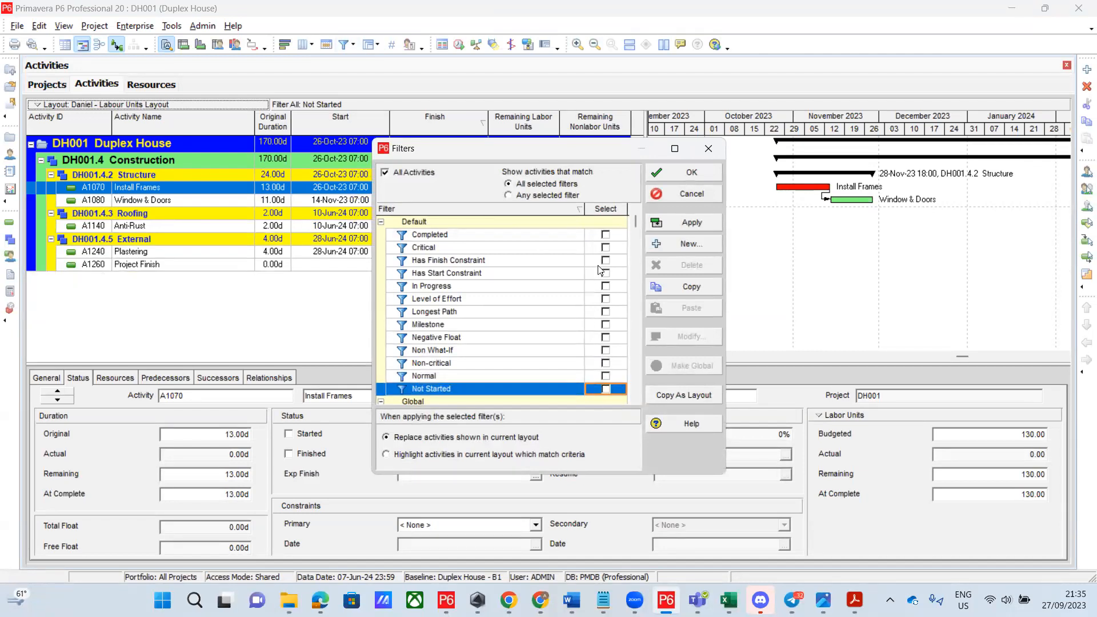
scroll(608, 275, "down", 3)
scroll(591, 264, "up", 3)
left_click(606, 325)
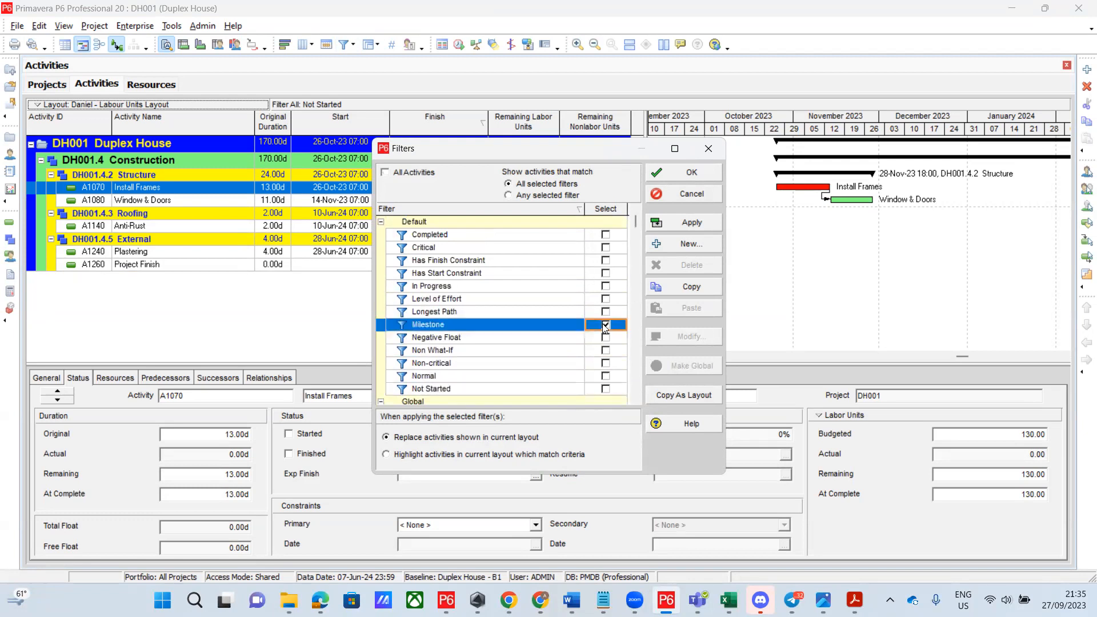
left_click(688, 226)
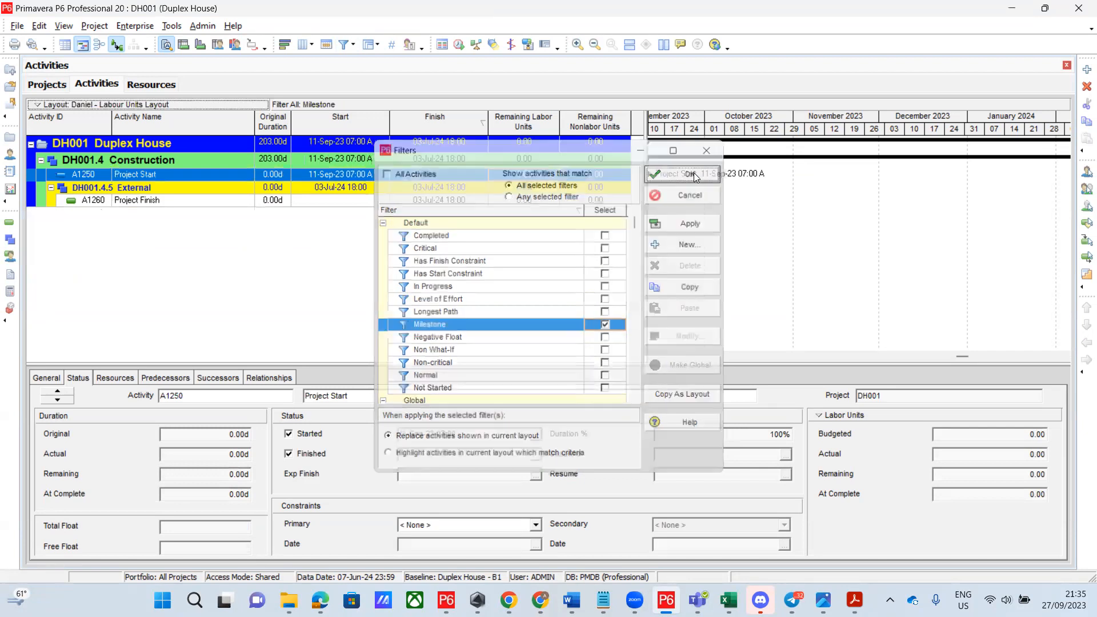
left_click(694, 173)
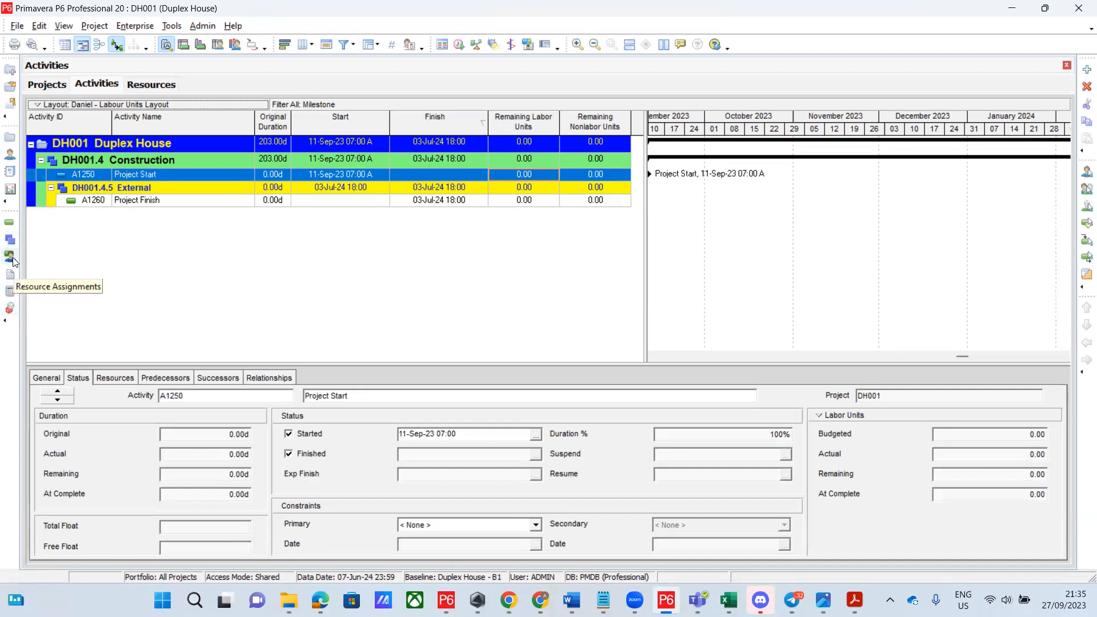
left_click(10, 173)
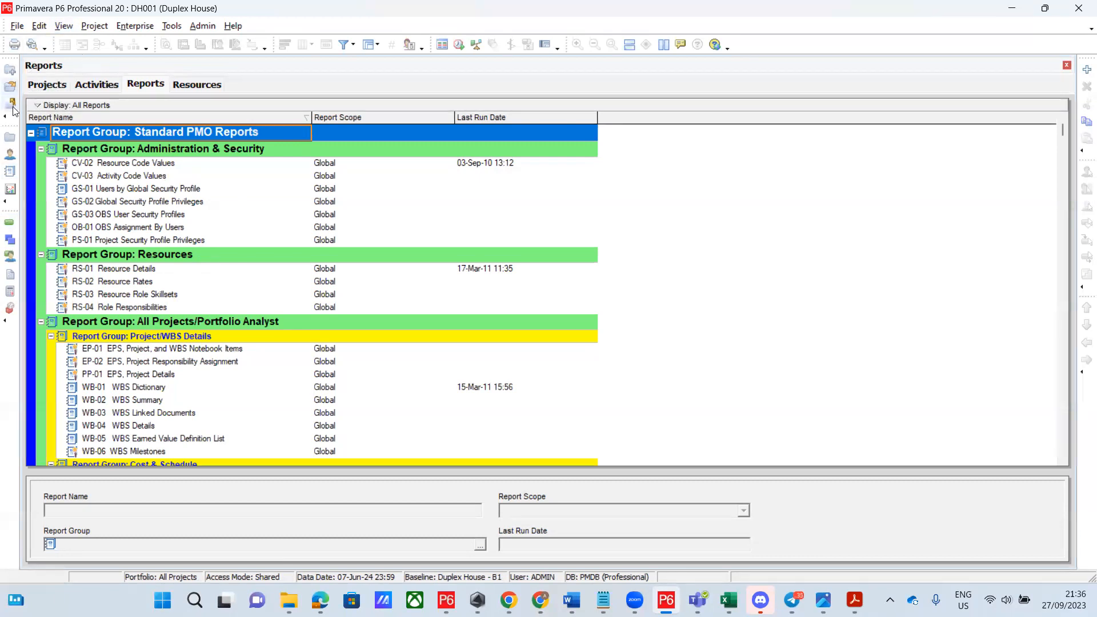
left_click(9, 229)
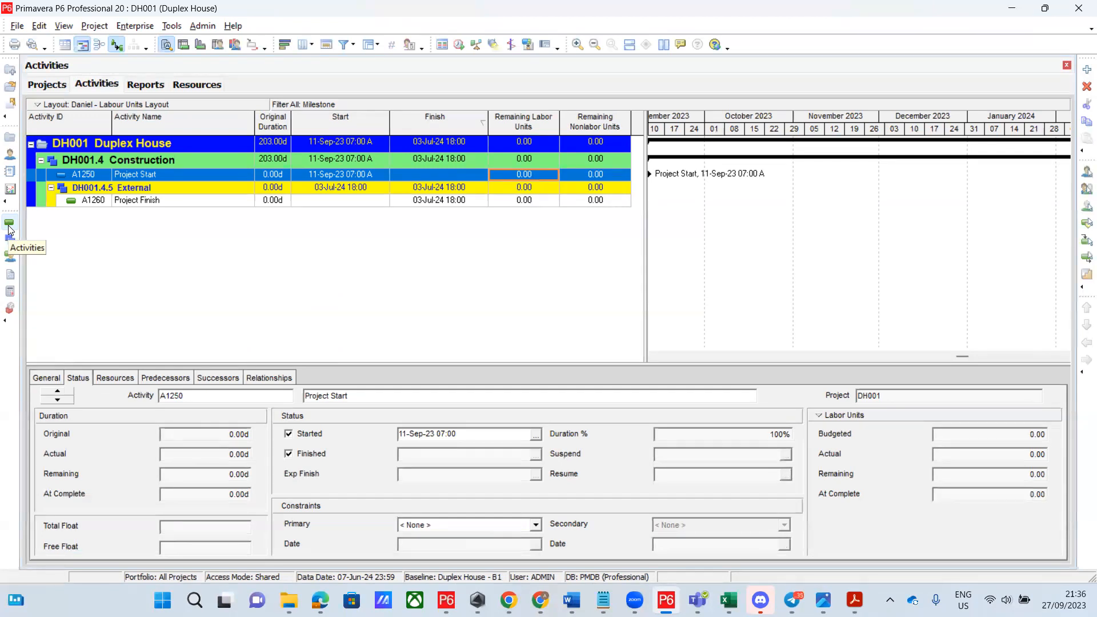
Reset the activity filter to All Activities
left_click(345, 46)
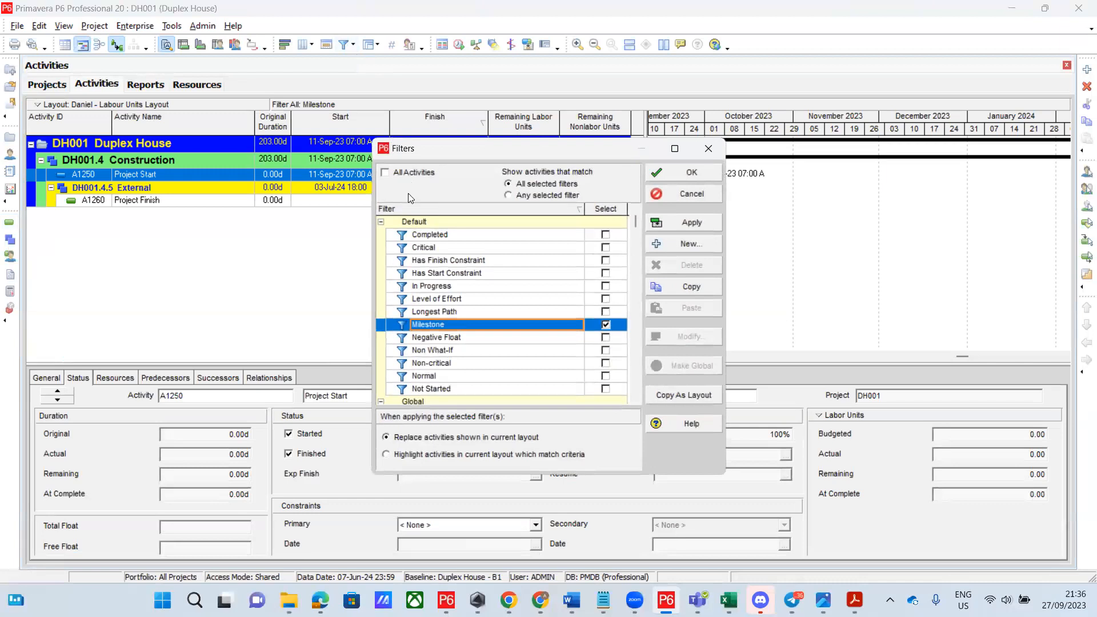
left_click(389, 173)
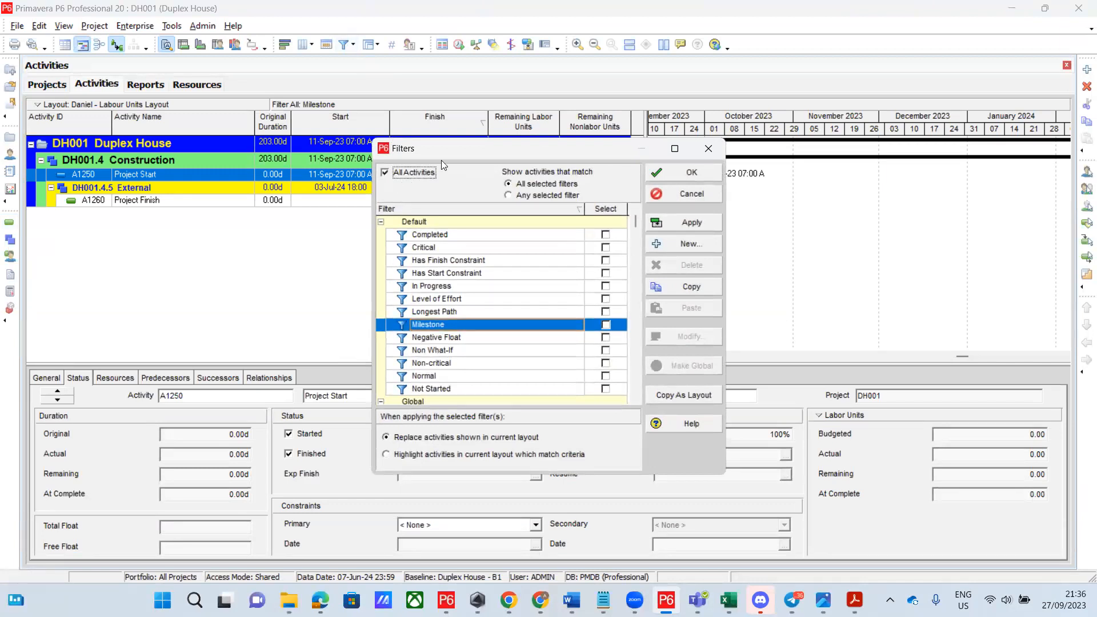
left_click(687, 173)
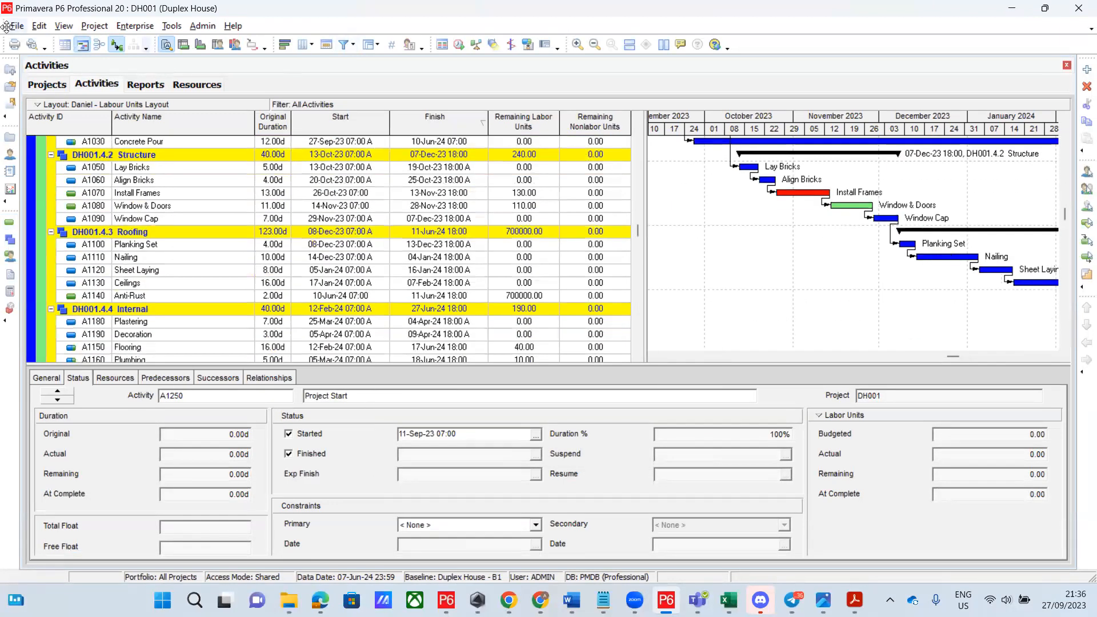
left_click(21, 26)
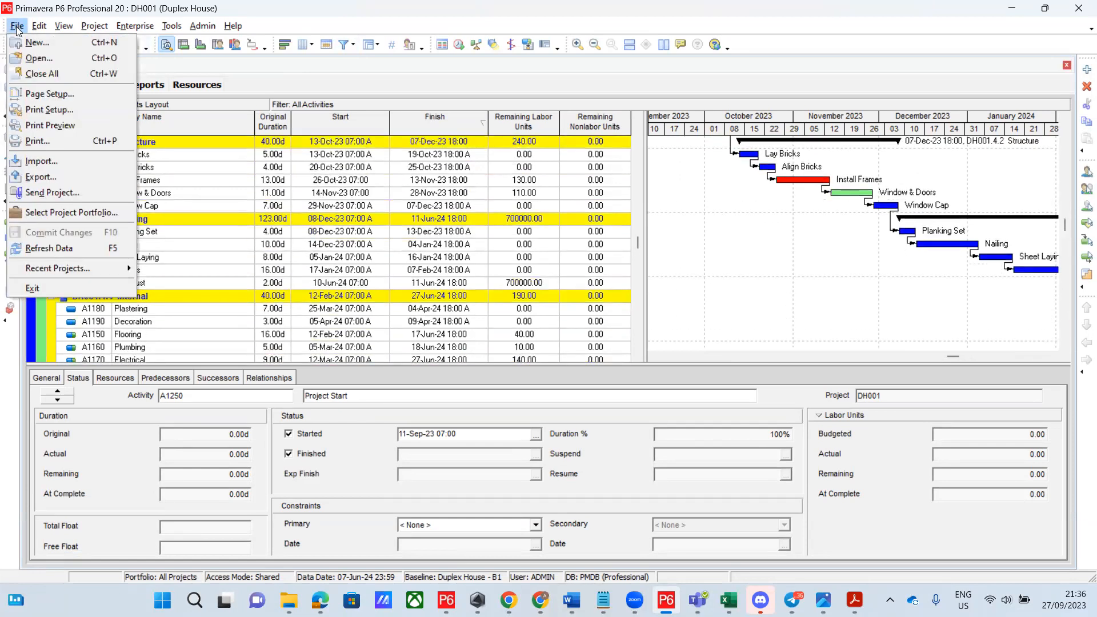
Start a Primavera PM (XER) export in version 8.2 format and accept the role-rate notice
left_click(48, 177)
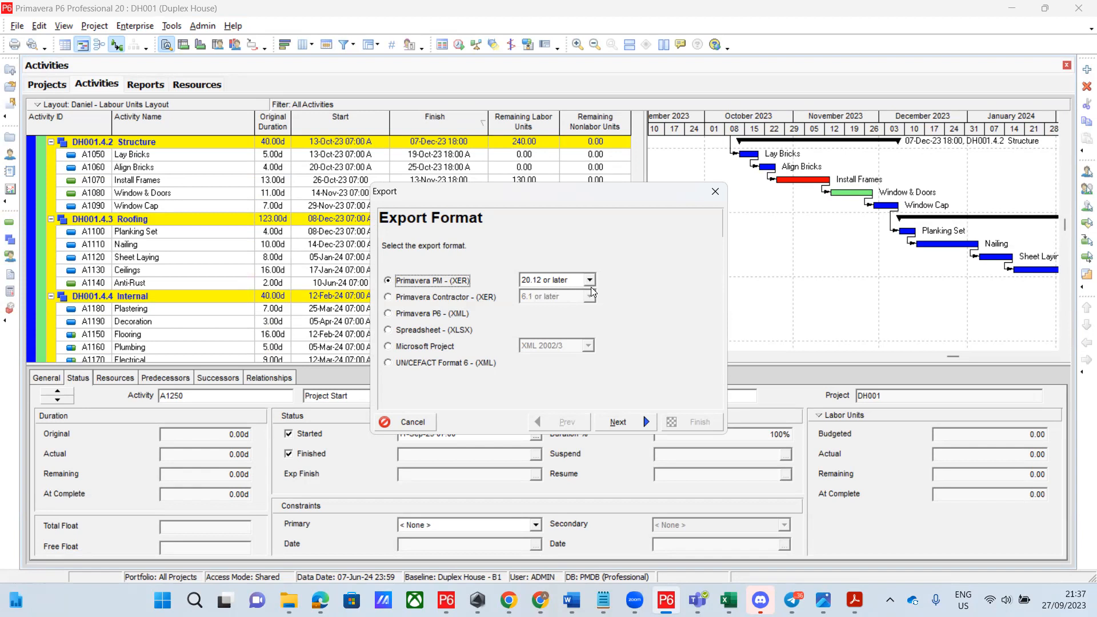
left_click(588, 281)
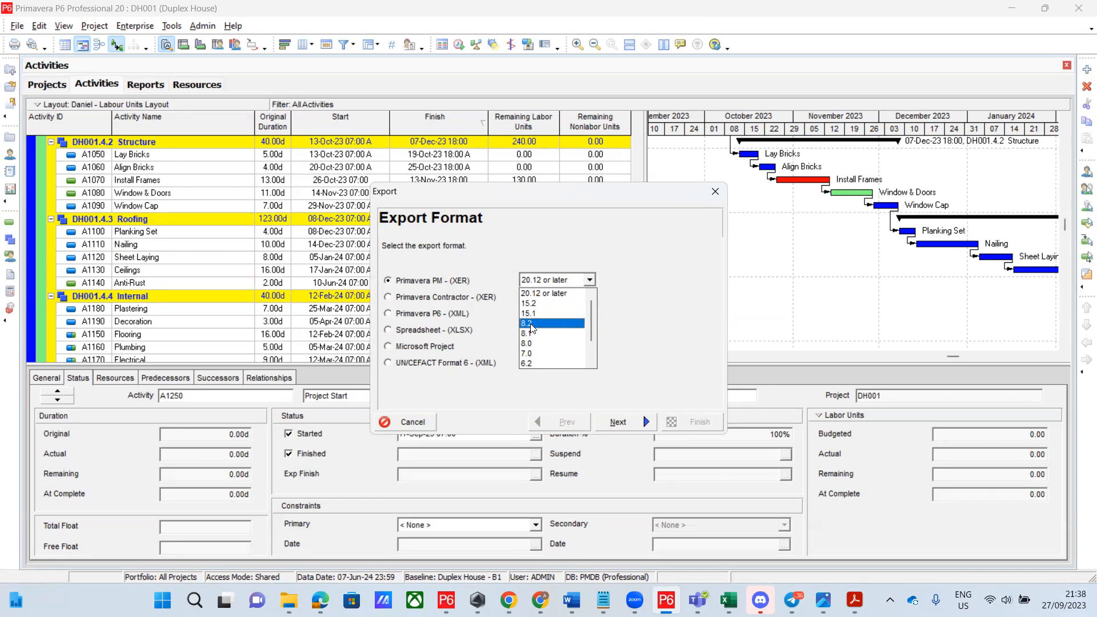
left_click(534, 324)
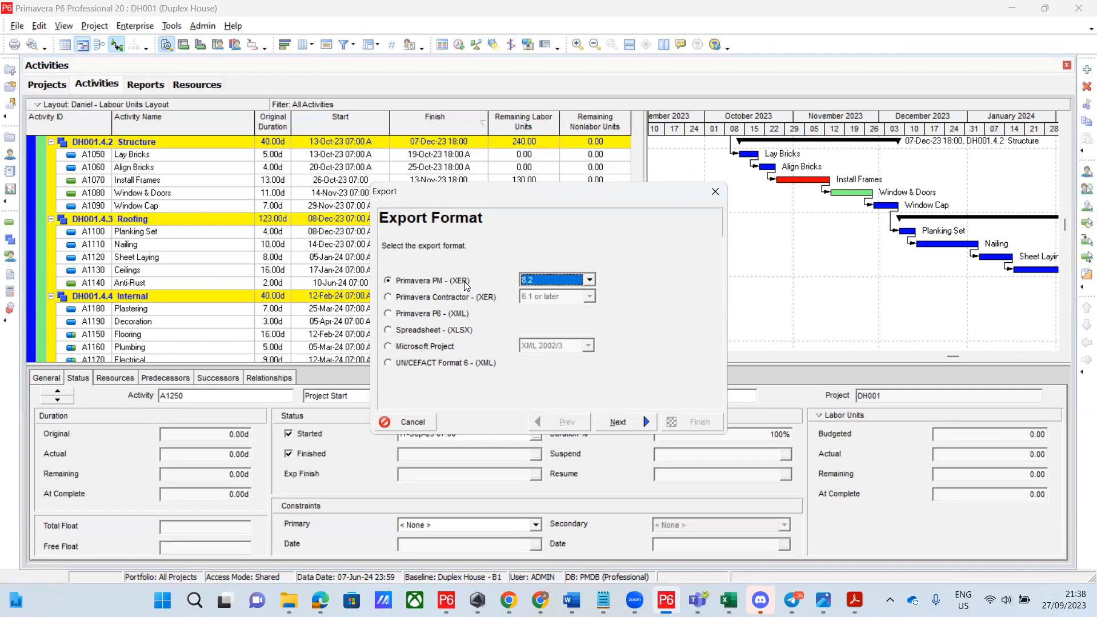
left_click(621, 423)
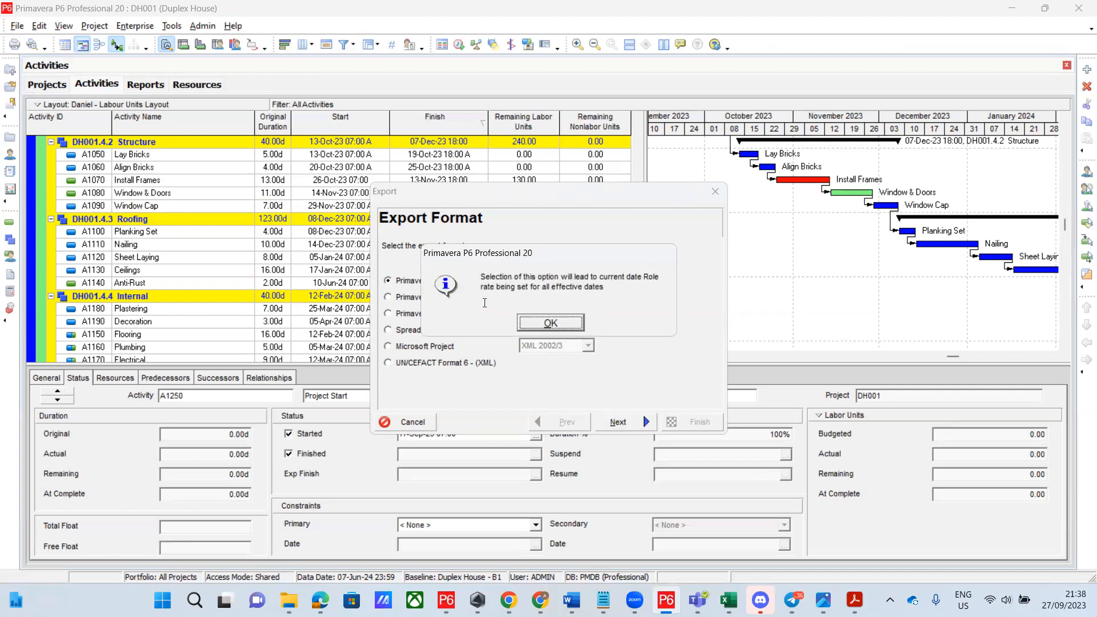
left_click(553, 319)
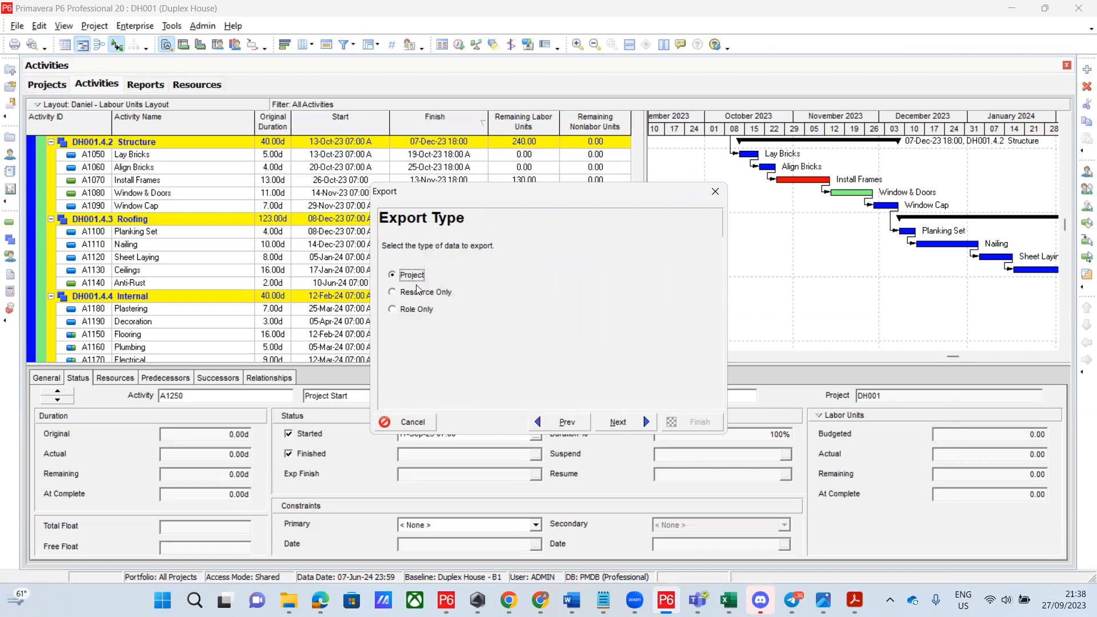
Keep DH001 Duplex House as the project to export and browse for the .xer file location
left_click(618, 422)
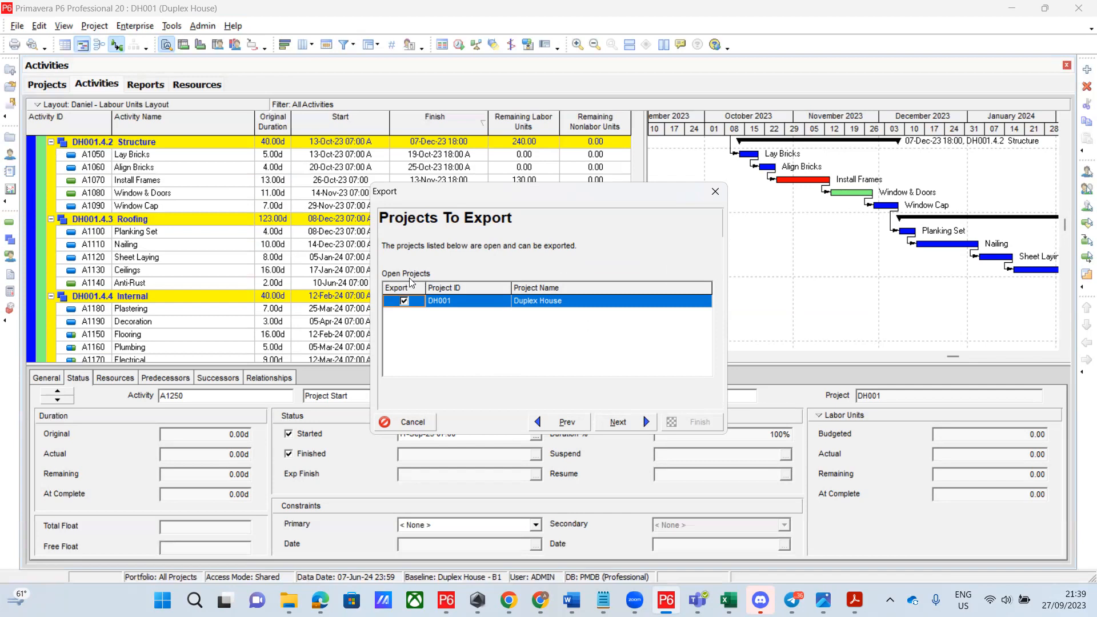
left_click(616, 422)
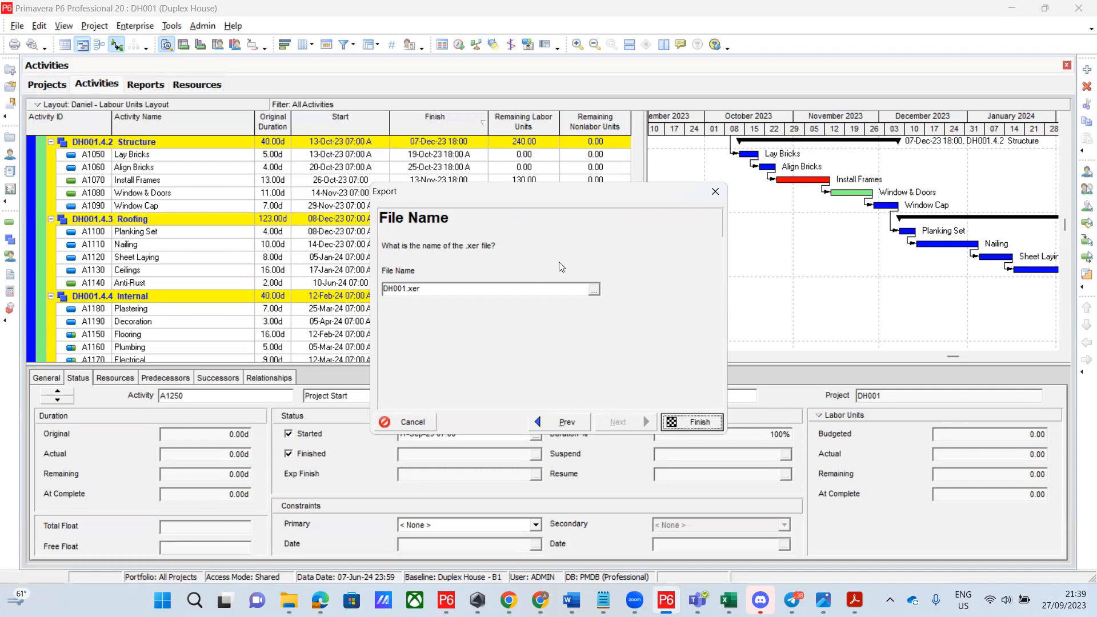
left_click(594, 292)
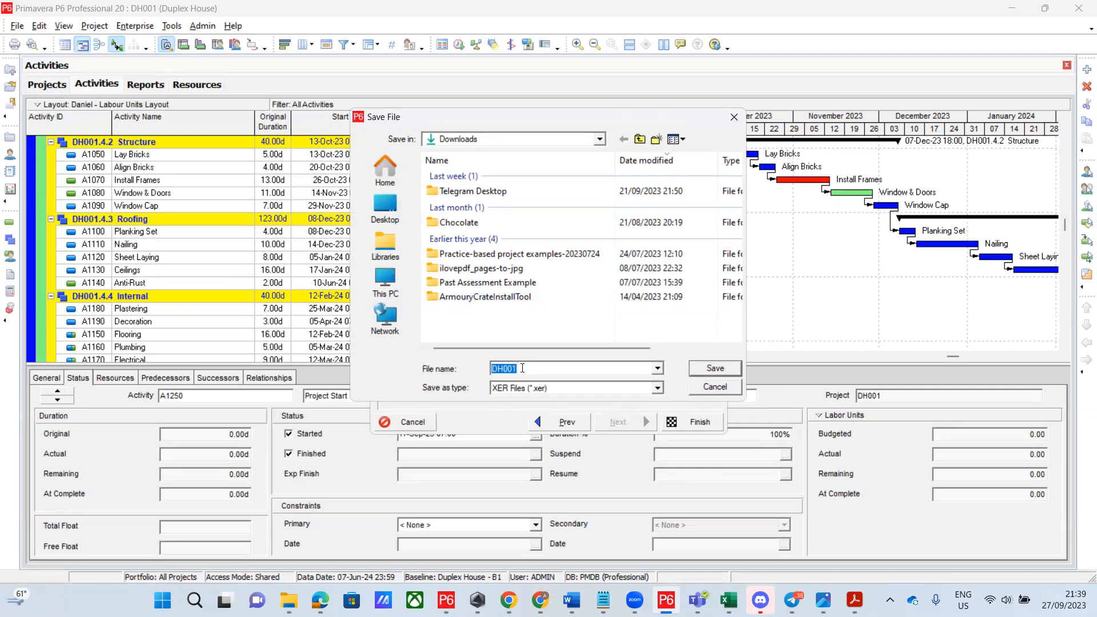
Name the export file 'Dduplex House'
type("D")
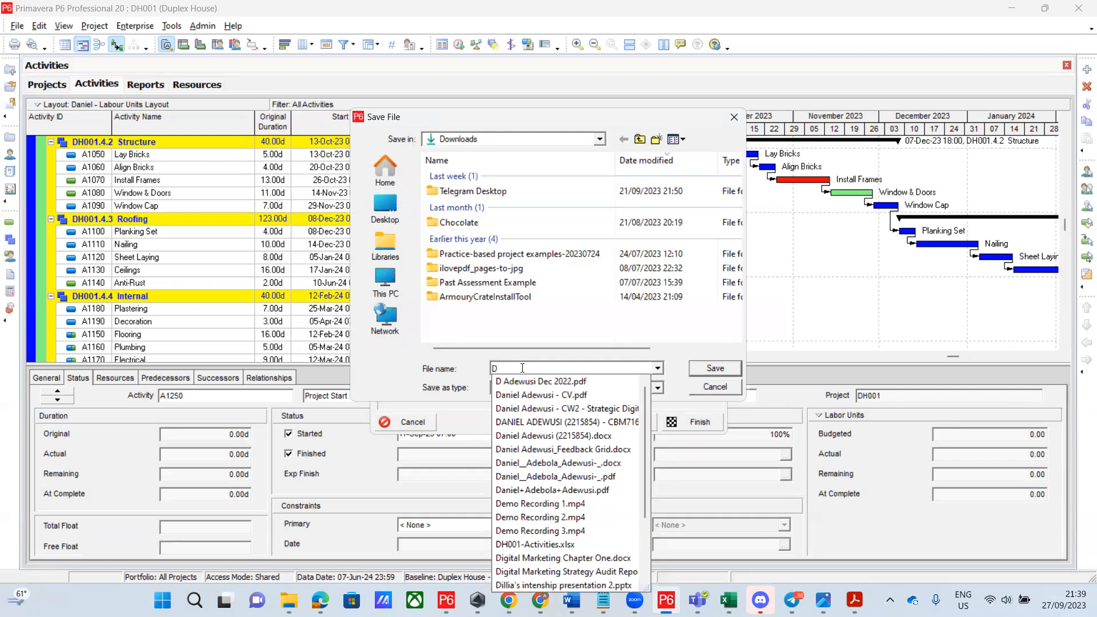
type("D")
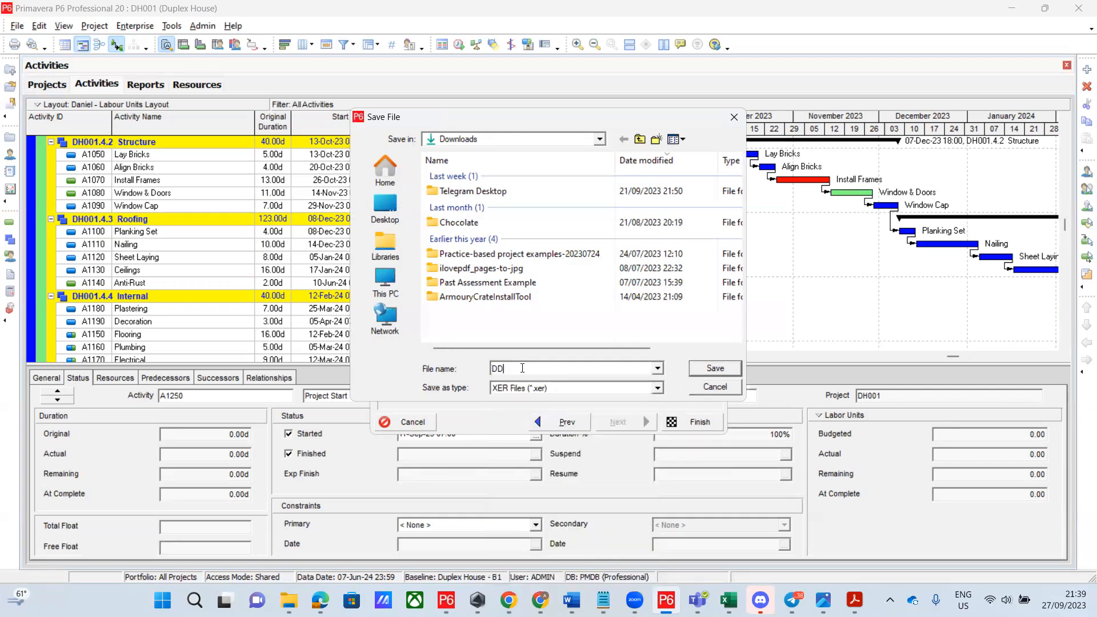
type("H")
key("BackSpace")
key("BackSpace")
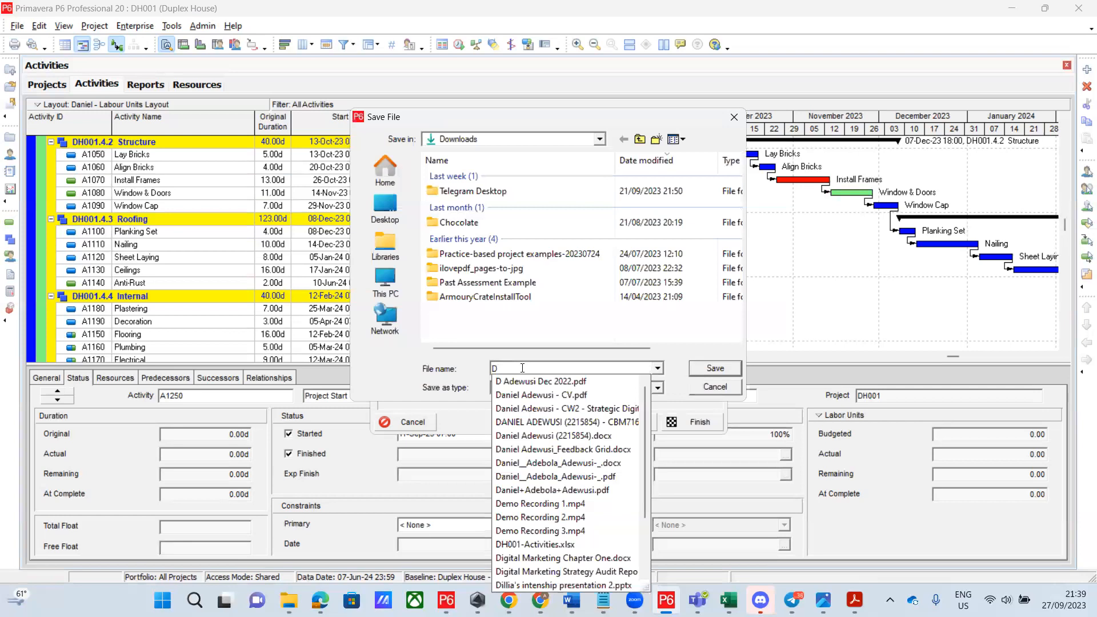
type("duplex ")
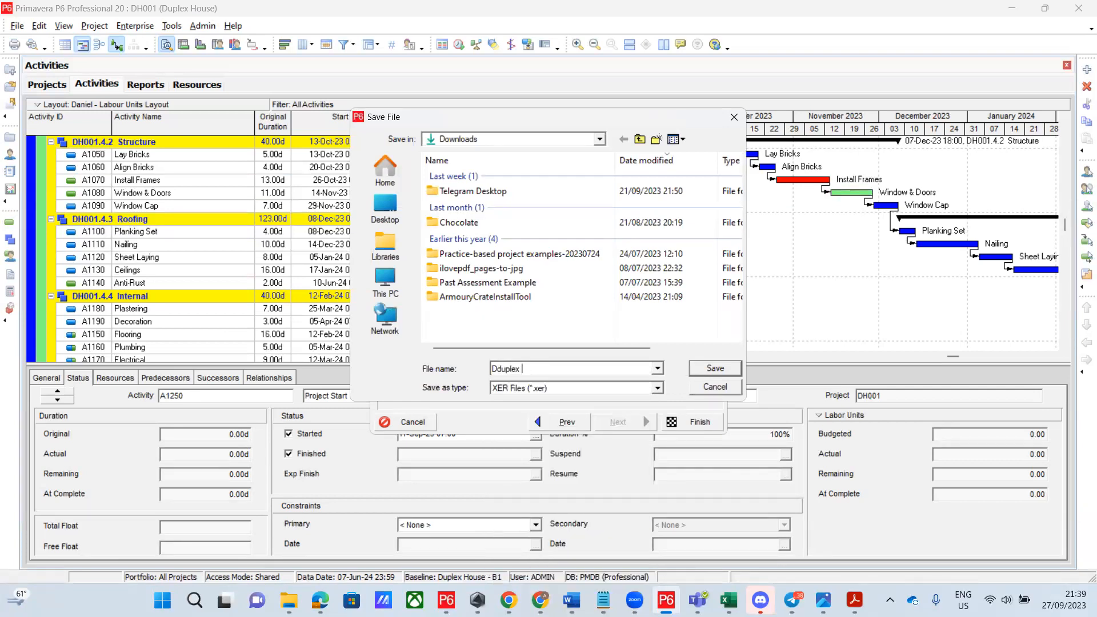
type("House")
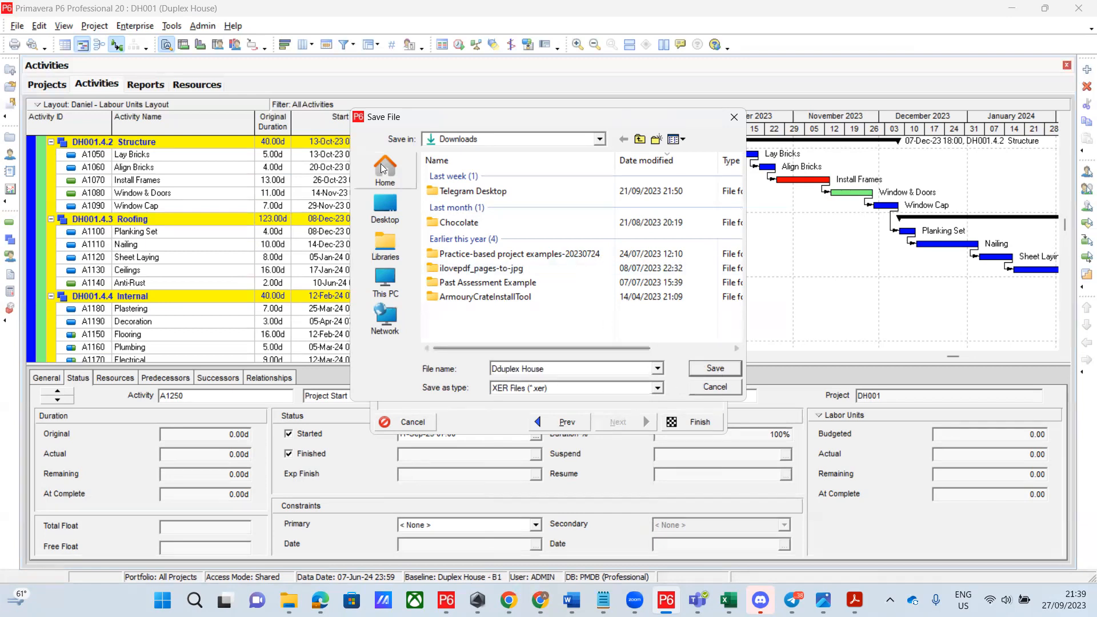
Save the 'Dduplex House' .xer file into the Desktop folder
left_click(601, 142)
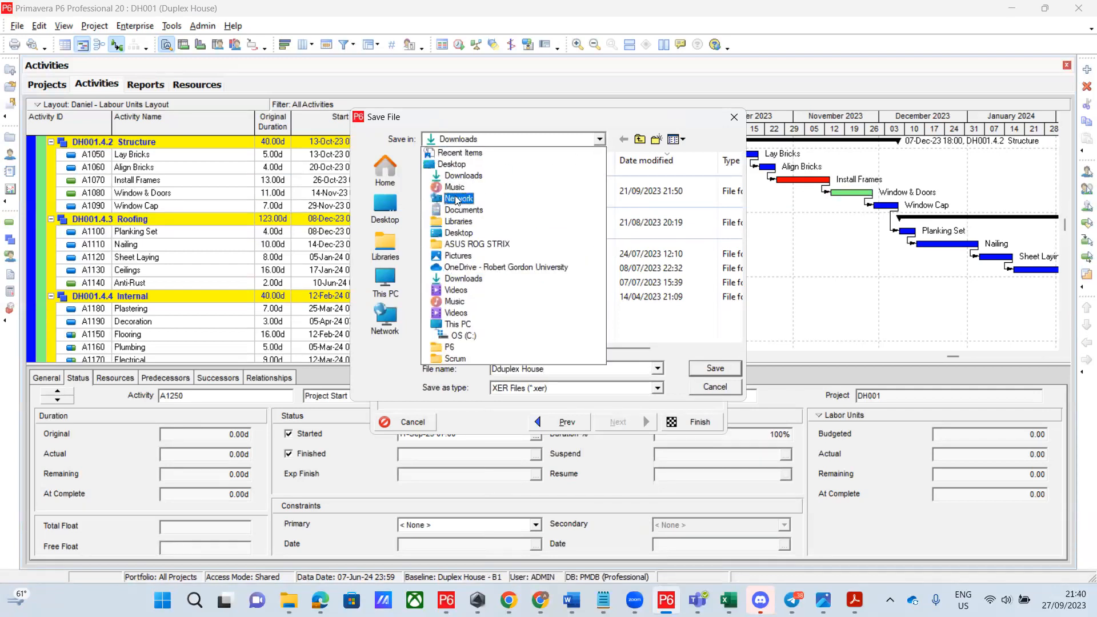
left_click(467, 164)
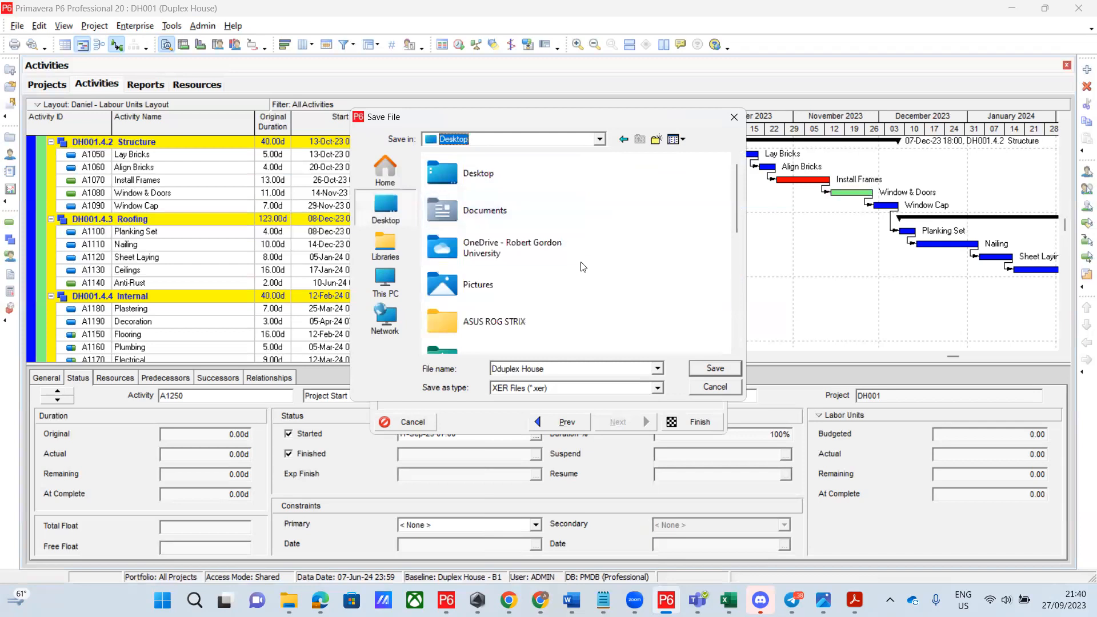
left_click(492, 176)
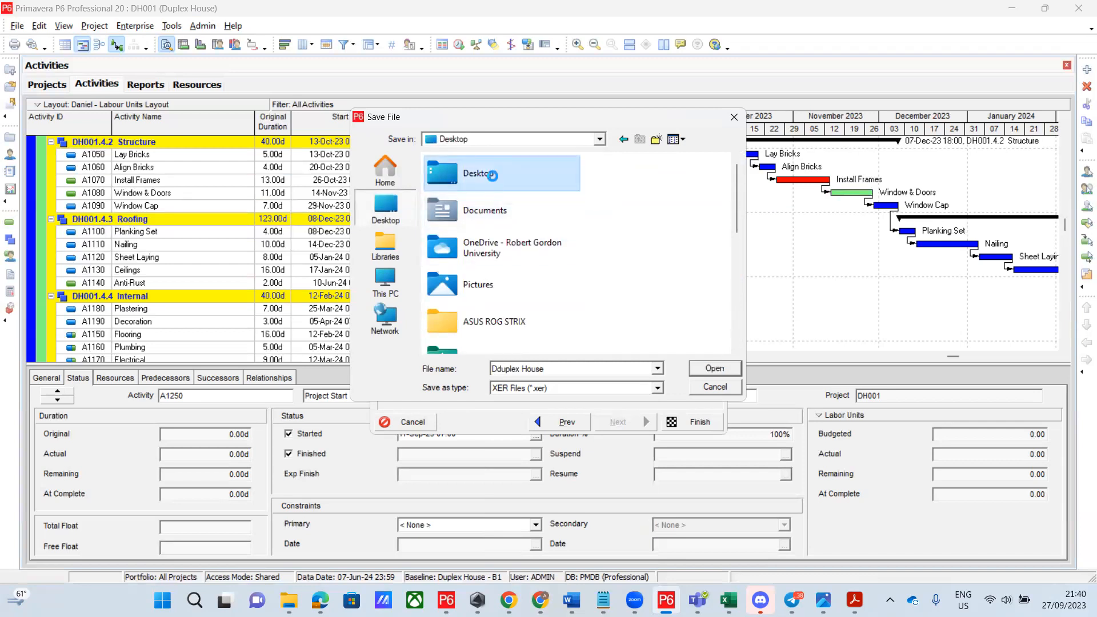
right_click(492, 176)
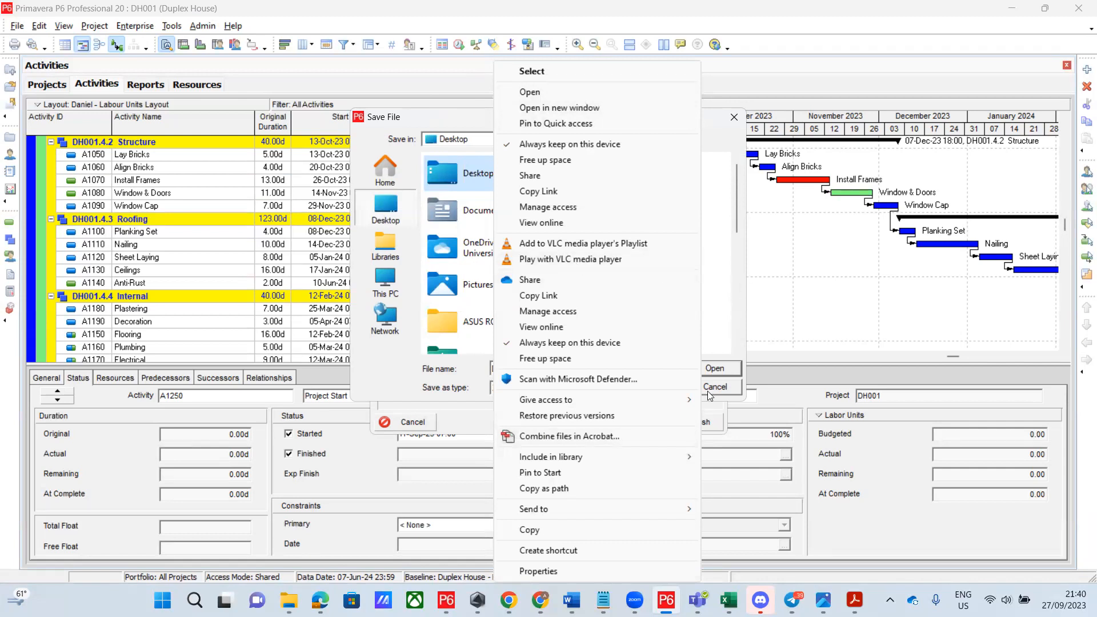
left_click(714, 349)
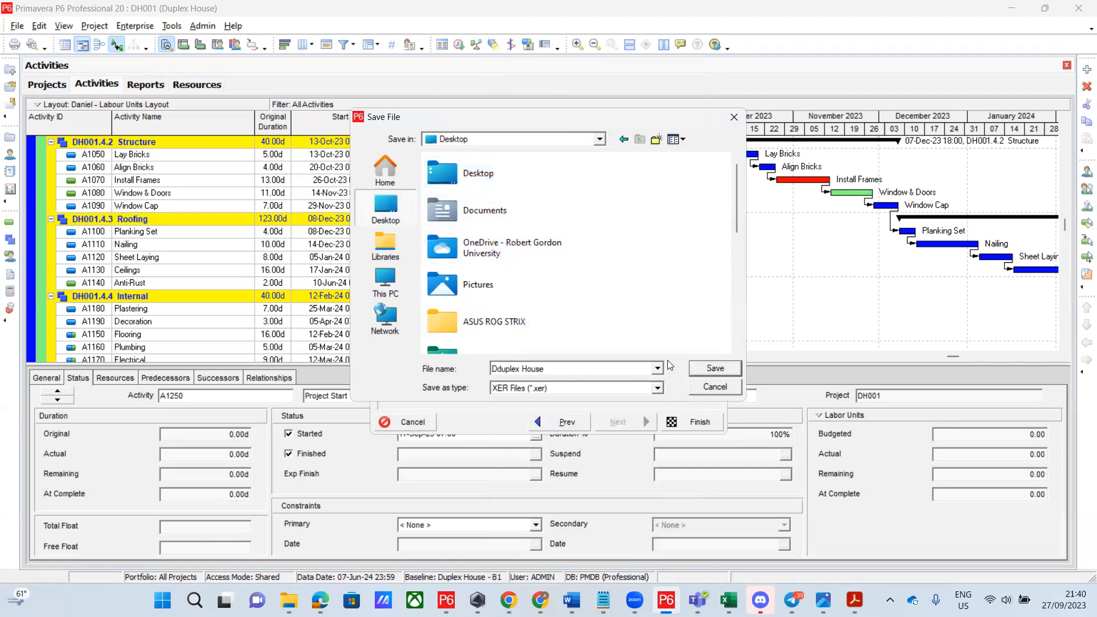
left_click(458, 177)
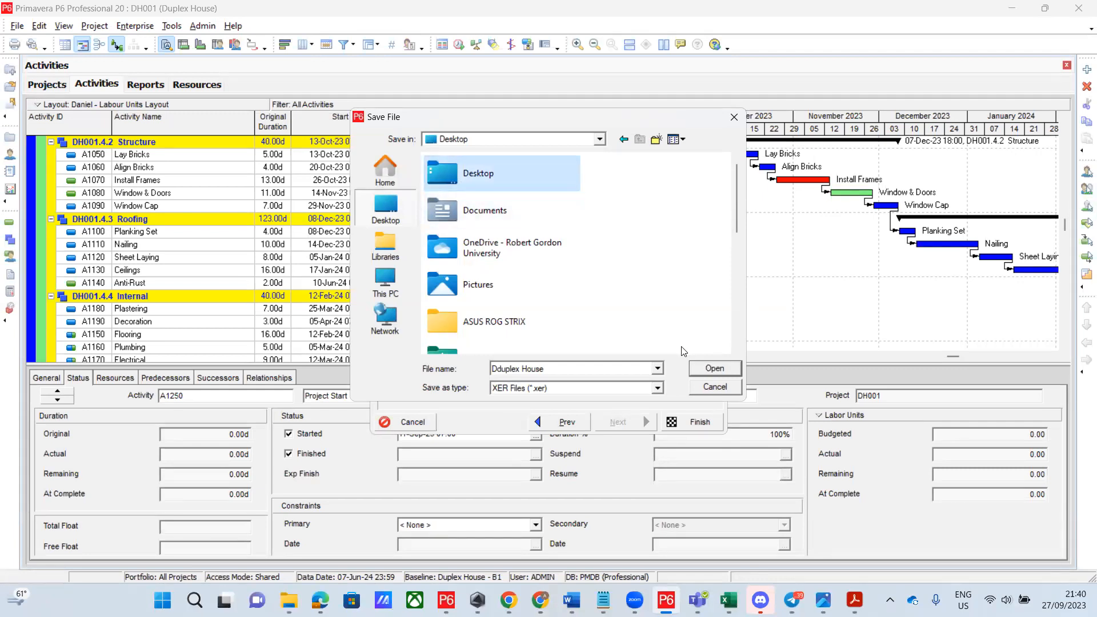
left_click(724, 371)
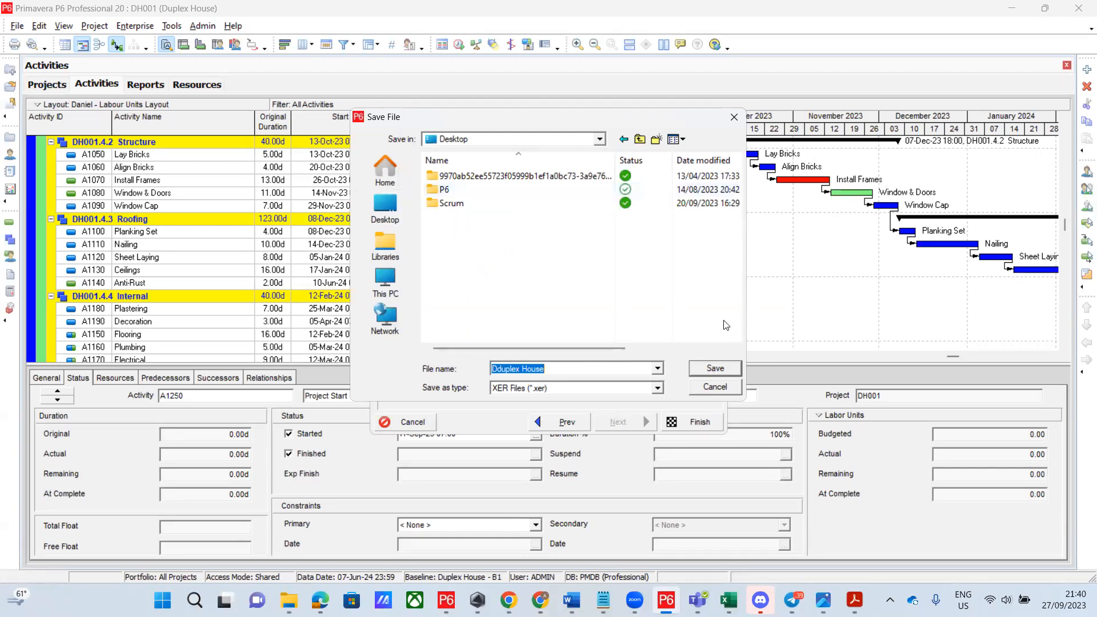
left_click(725, 369)
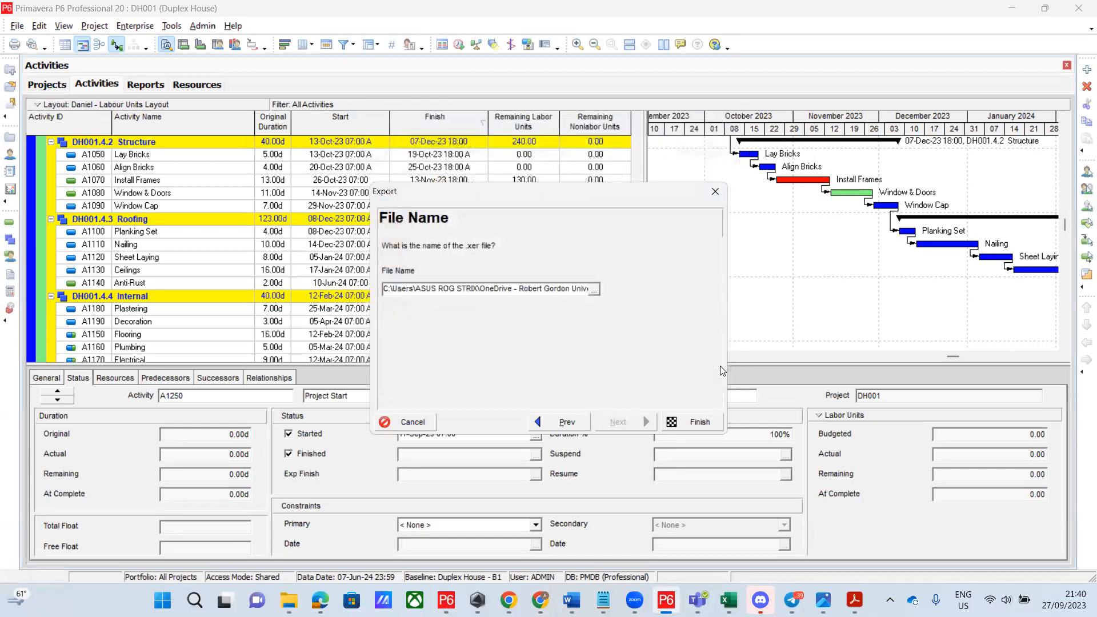
Finish the XER export, close the result message, and view the new Dduplex House file on the Desktop
left_click(703, 422)
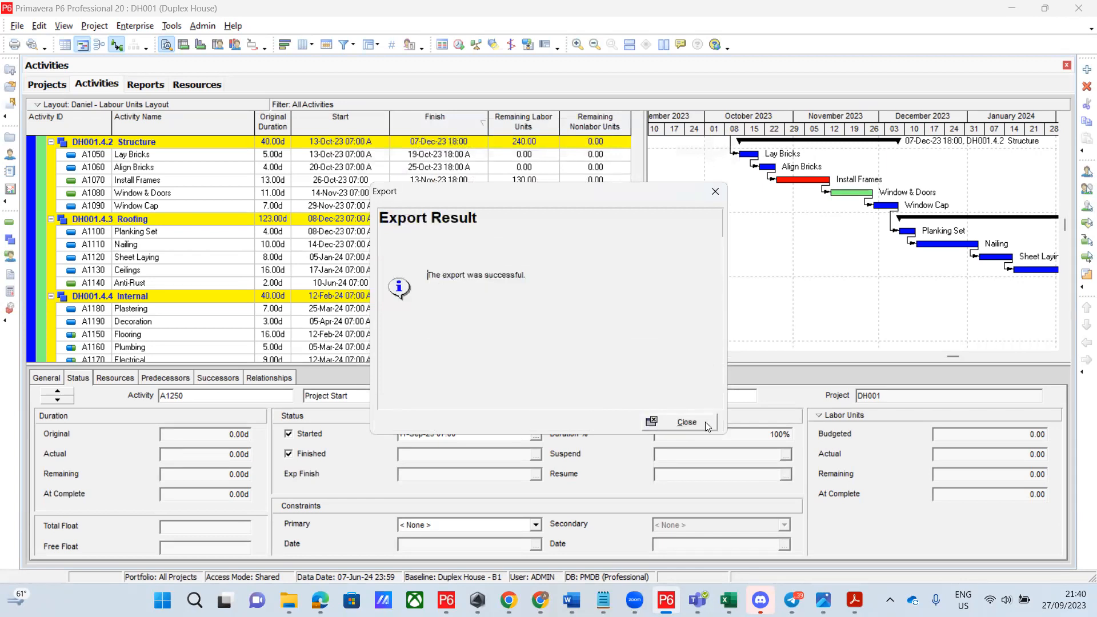
left_click(690, 422)
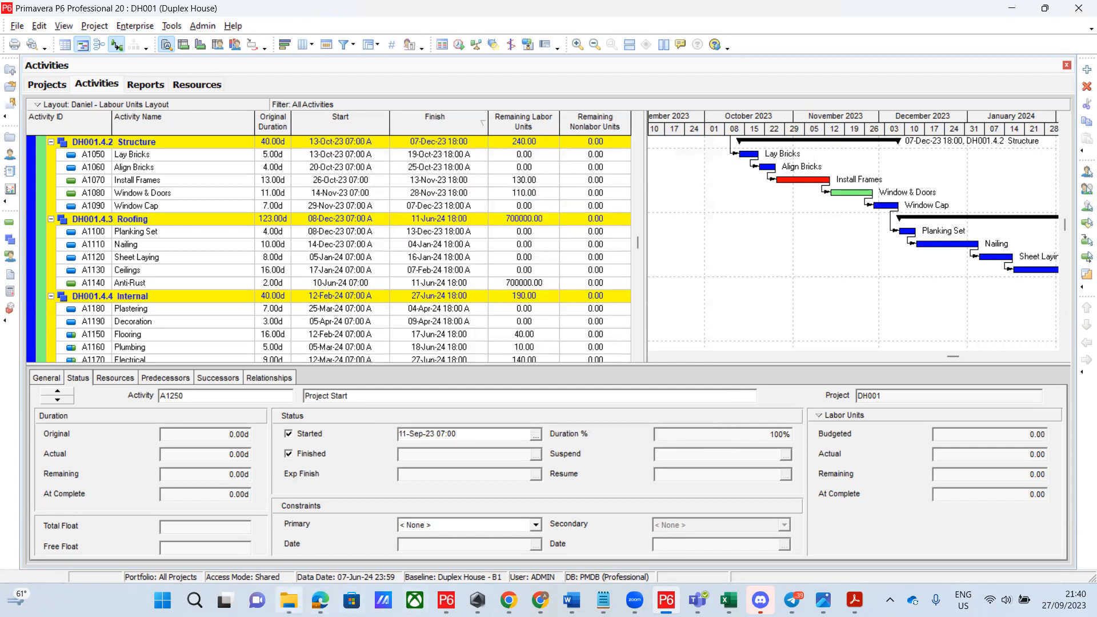
mouse_move(289, 601)
left_click(289, 536)
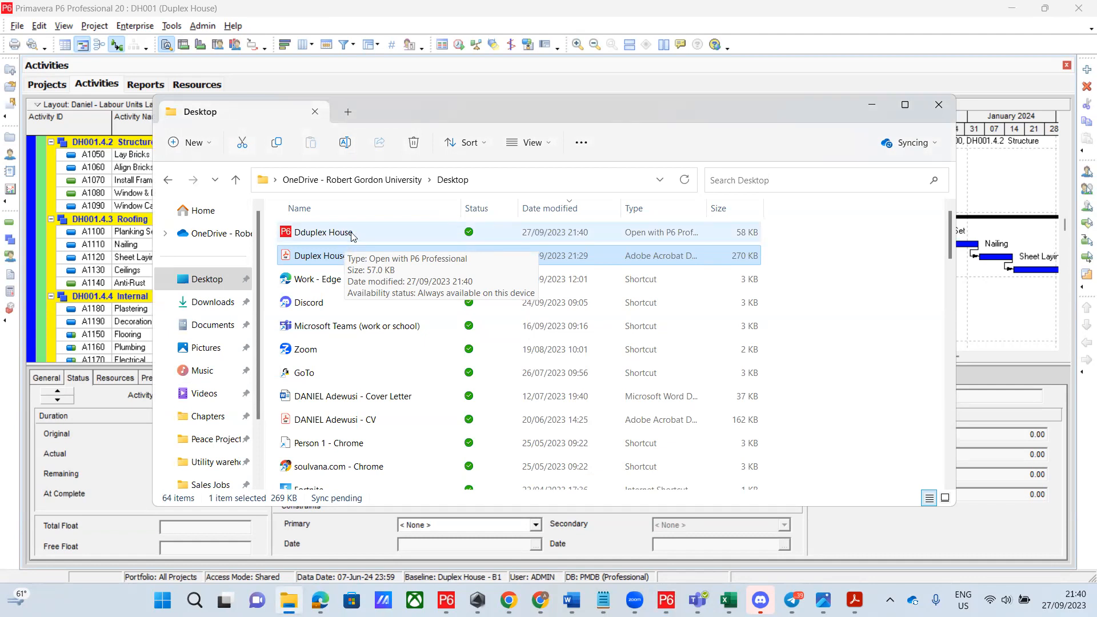
Close the File Explorer Desktop window to return to the DH001 activity list
left_click(314, 111)
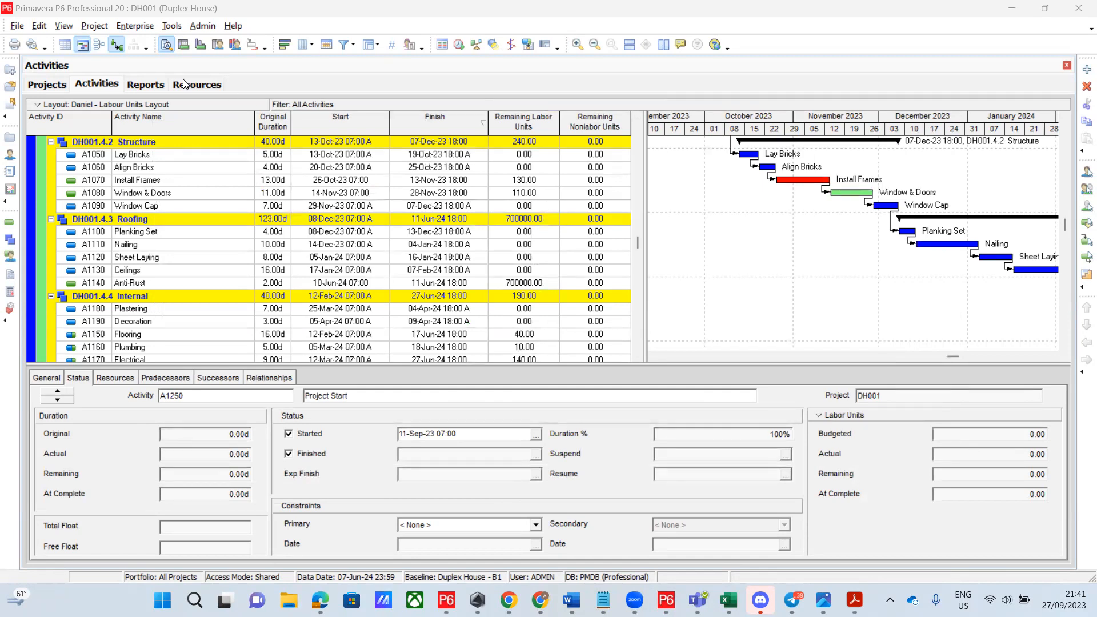
left_click(626, 6)
left_click(213, 205)
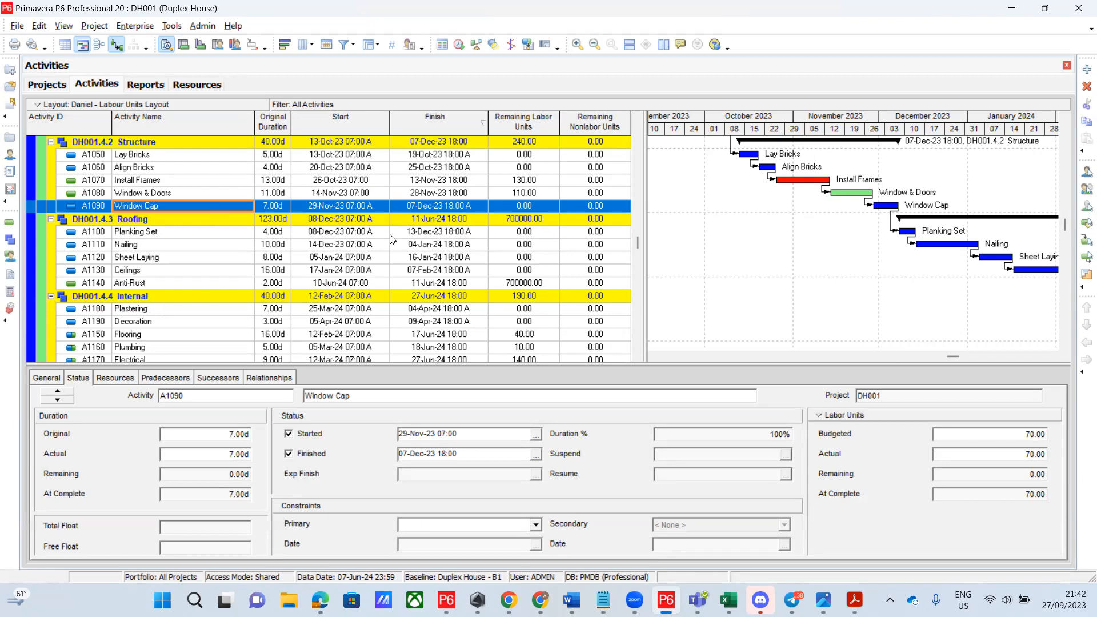
left_click(390, 235)
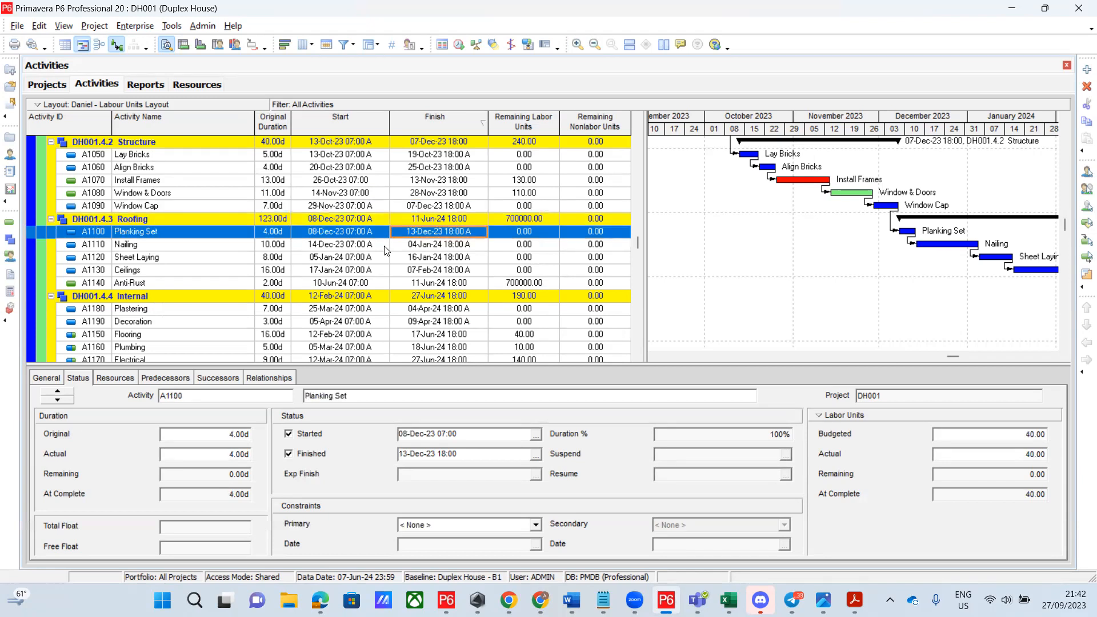
left_click(387, 245)
left_click(386, 258)
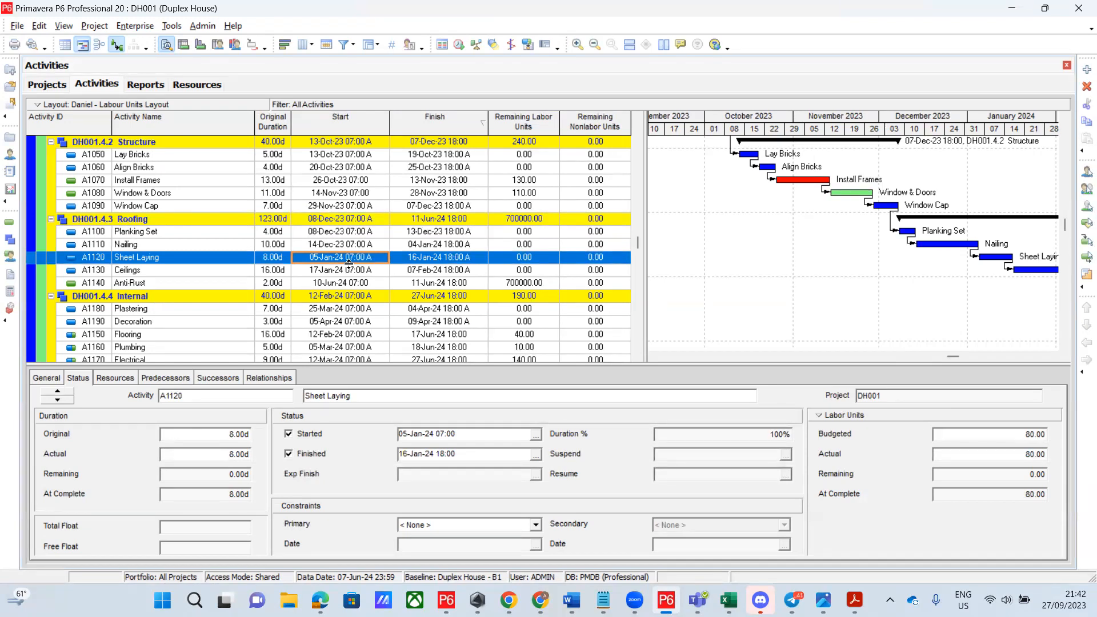
left_click(337, 207)
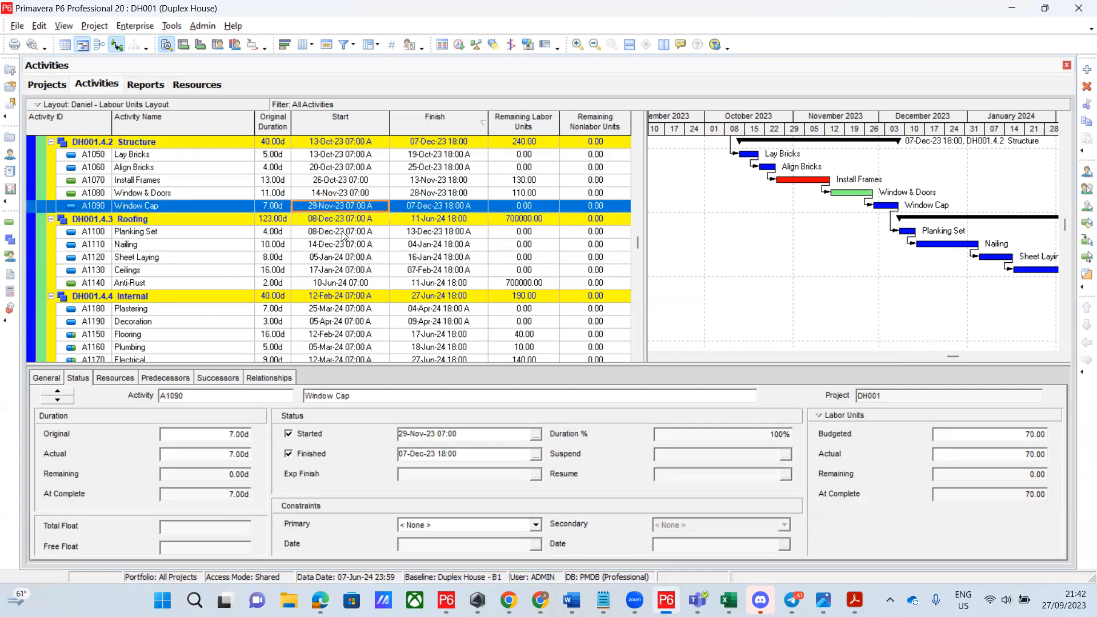
left_click(343, 235)
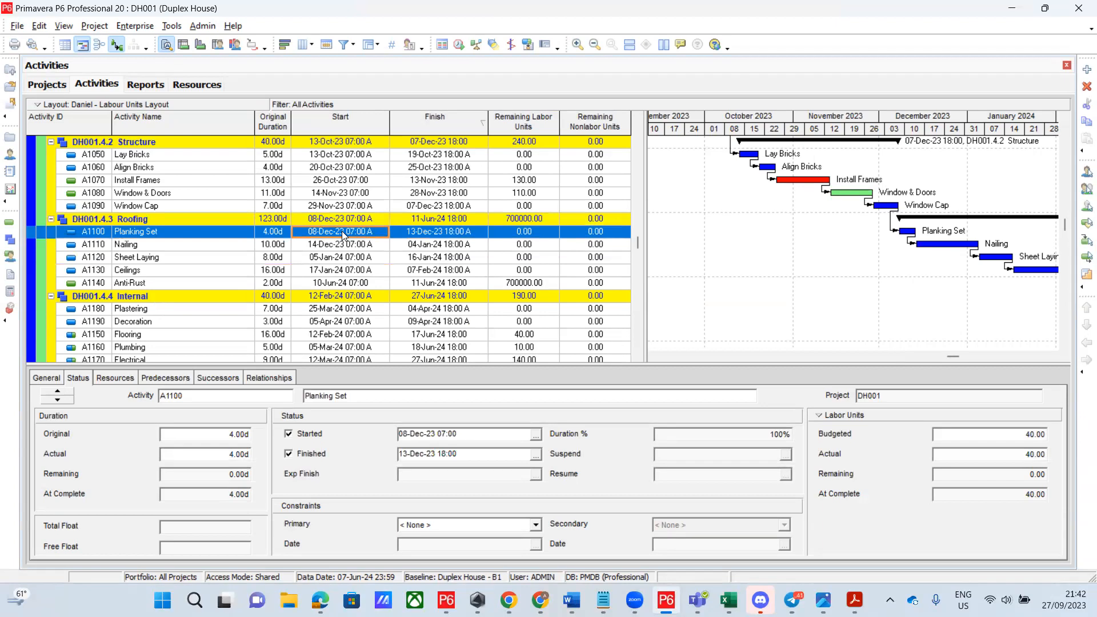